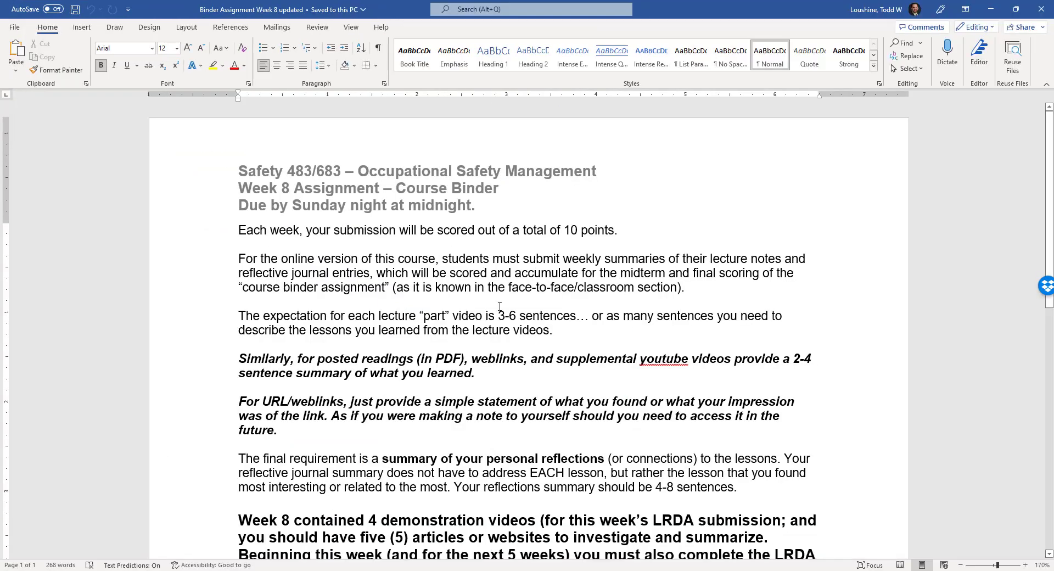
Step: Highlight '4 demonstration videos' in the Week 8 paragraph, then minimize Word to return to Canvas
{"action": "scroll", "coordinate": [515, 328], "scroll_direction": "down", "scroll_amount": 5}
{"action": "scroll", "coordinate": [515, 327], "scroll_direction": "down", "scroll_amount": 1}
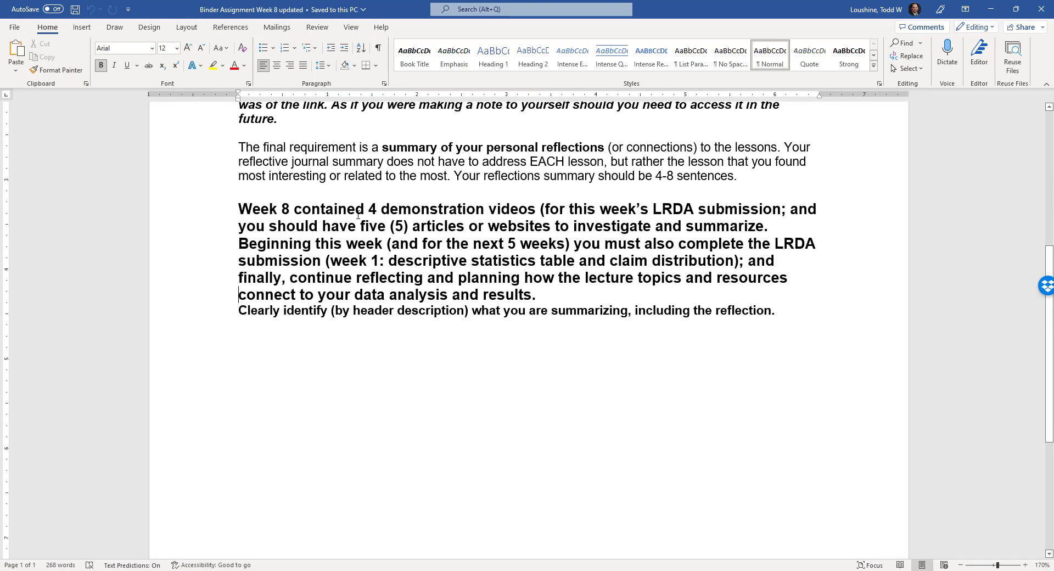
{"action": "left_click_drag", "start_coordinate": [372, 209], "coordinate": [539, 210]}
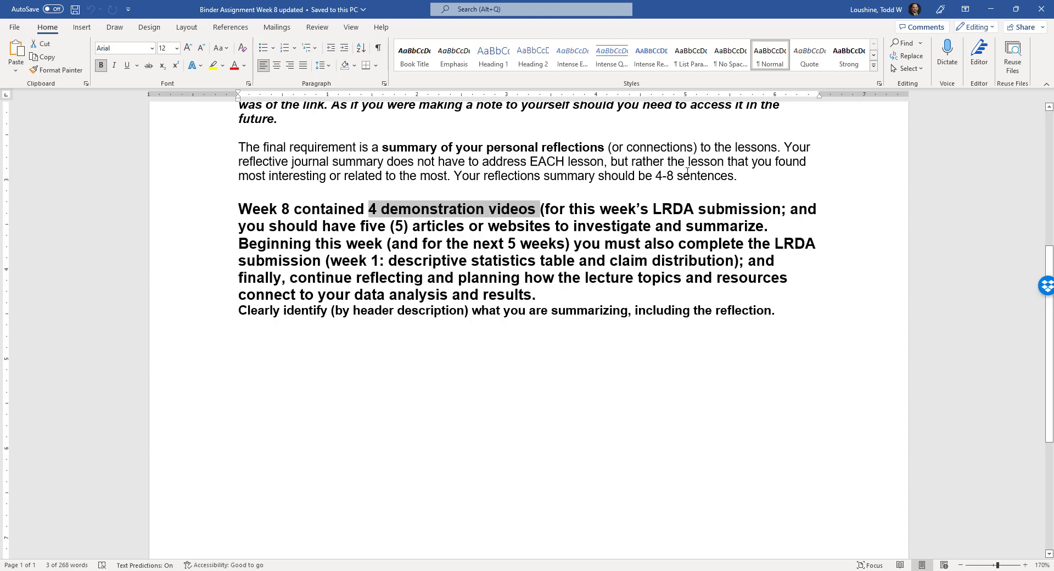
{"action": "left_click", "coordinate": [991, 12]}
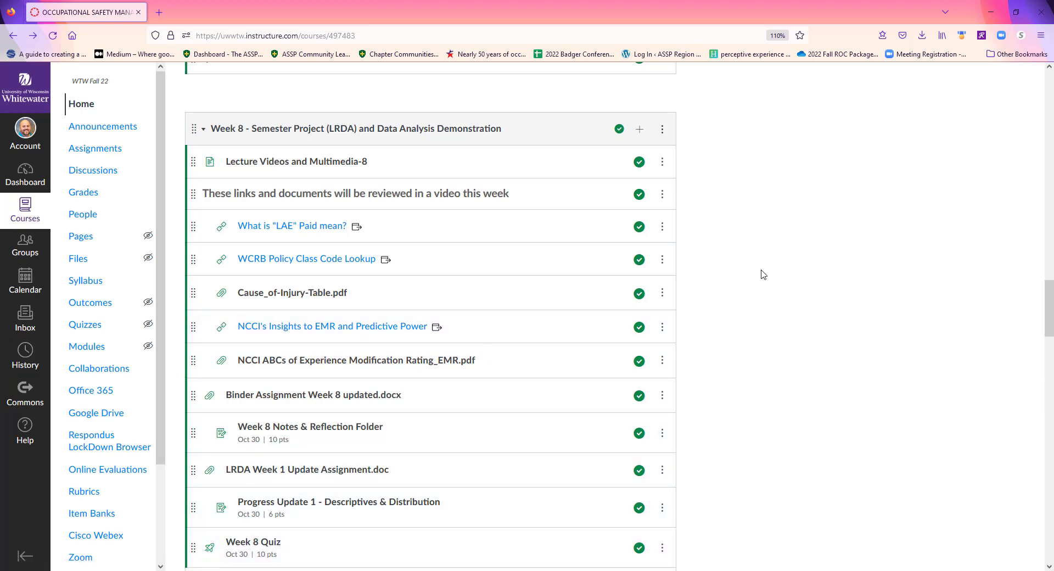
{"action": "scroll", "coordinate": [753, 269], "scroll_direction": "up", "scroll_amount": 2}
{"action": "scroll", "coordinate": [753, 269], "scroll_direction": "up", "scroll_amount": 6}
{"action": "left_click", "coordinate": [633, 207]}
{"action": "scroll", "coordinate": [633, 207], "scroll_direction": "up", "scroll_amount": 2}
{"action": "scroll", "coordinate": [633, 207], "scroll_direction": "up", "scroll_amount": 3}
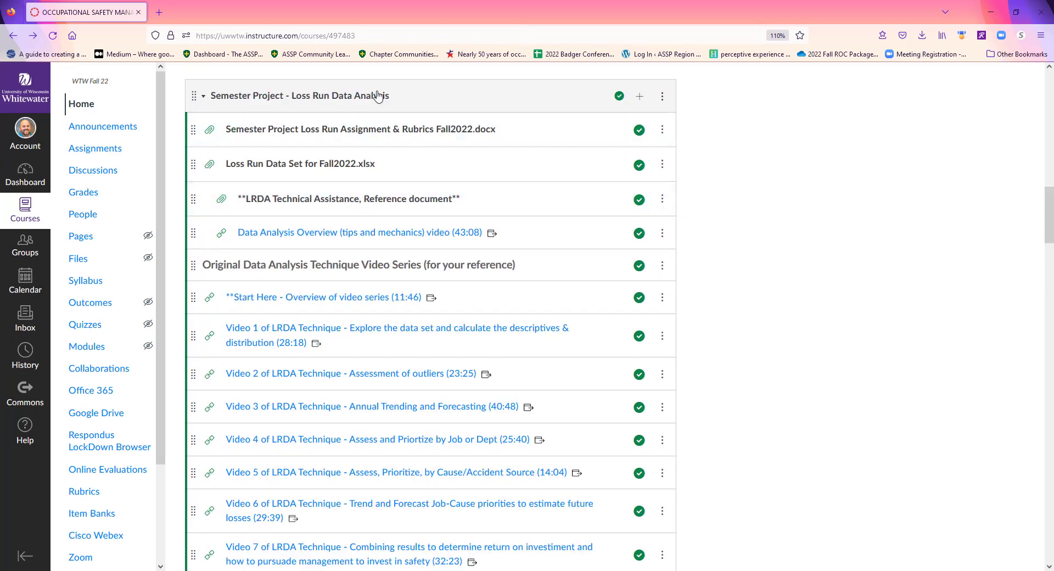
{"action": "scroll", "coordinate": [365, 143], "scroll_direction": "down", "scroll_amount": 2}
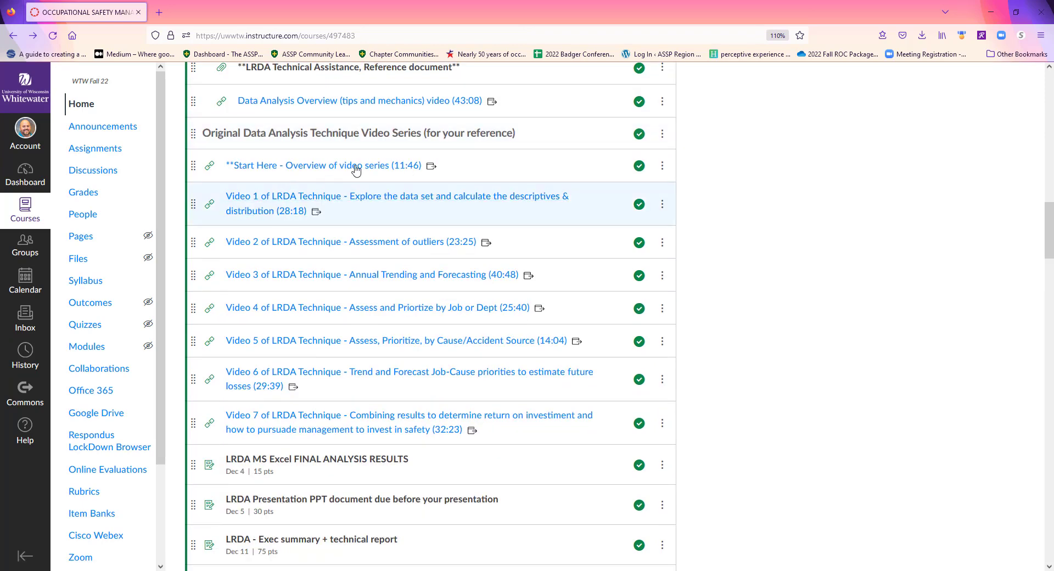
{"action": "scroll", "coordinate": [384, 131], "scroll_direction": "up", "scroll_amount": 1}
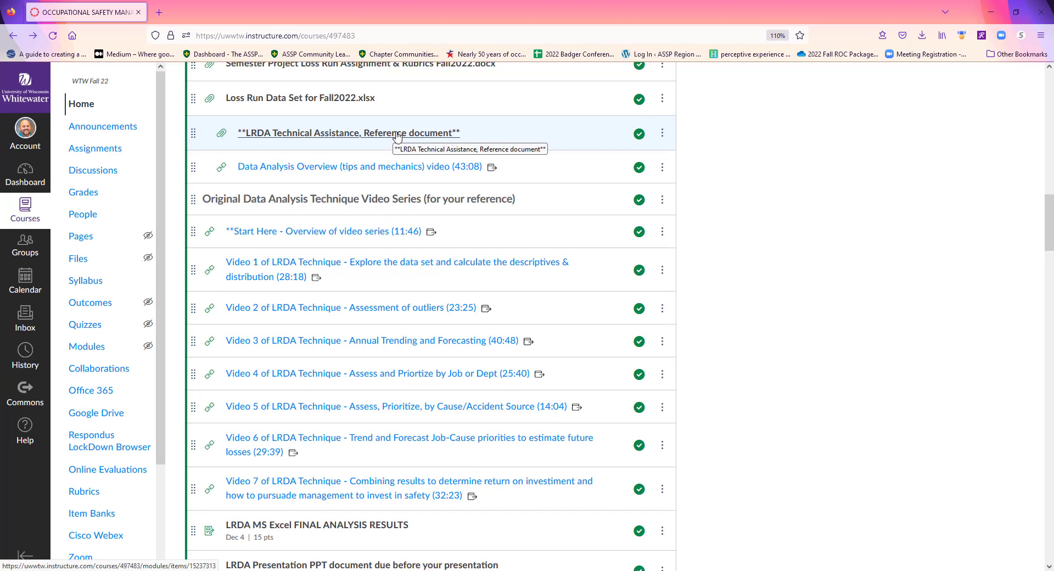
{"action": "scroll", "coordinate": [385, 132], "scroll_direction": "down", "scroll_amount": 2}
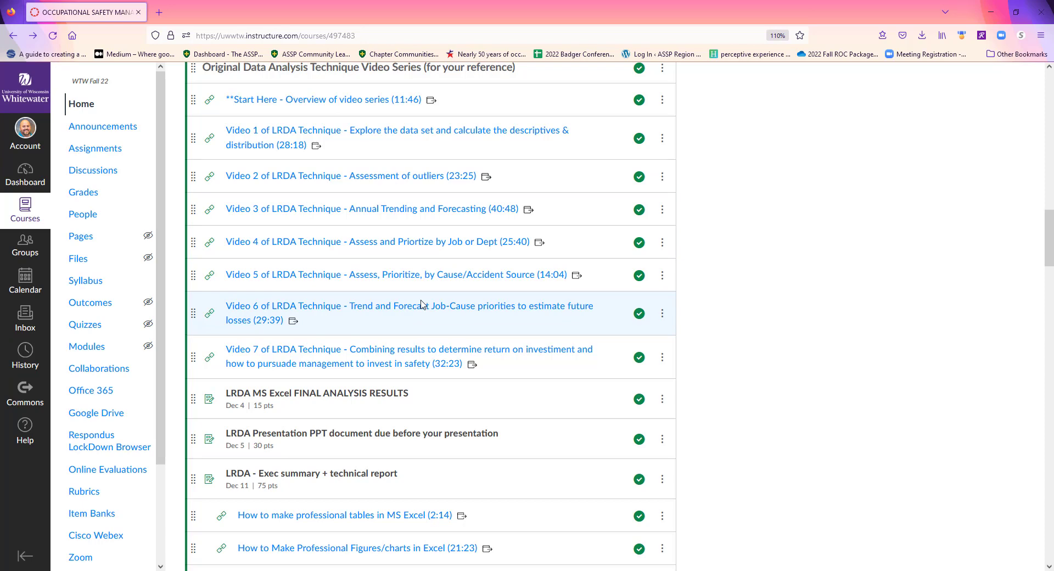
{"action": "scroll", "coordinate": [503, 341], "scroll_direction": "down", "scroll_amount": 4}
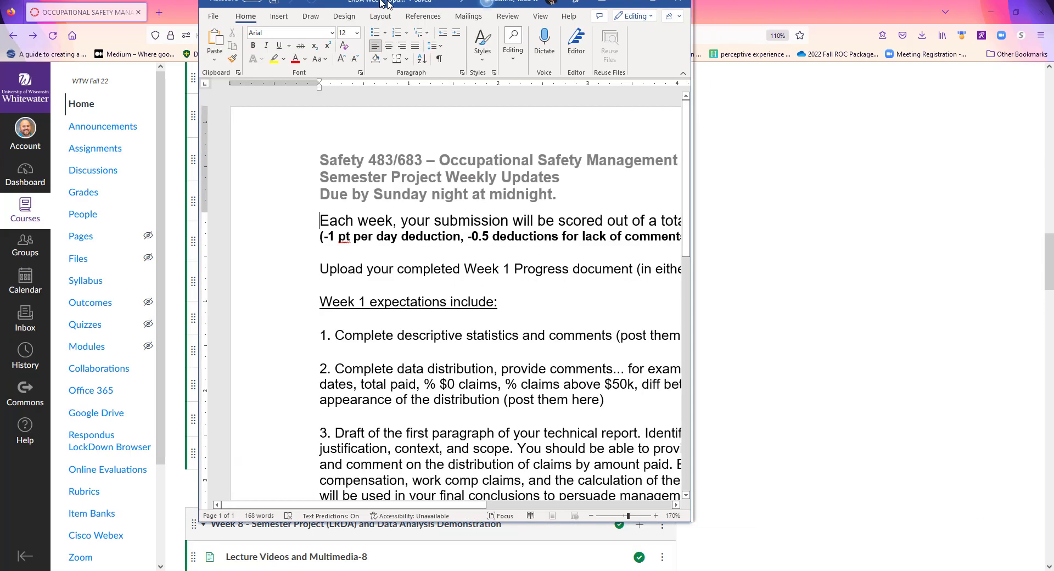
Step: Add a blank line after item 1 and after item 2 of the assignment
{"action": "scroll", "coordinate": [468, 445], "scroll_direction": "down", "scroll_amount": 1}
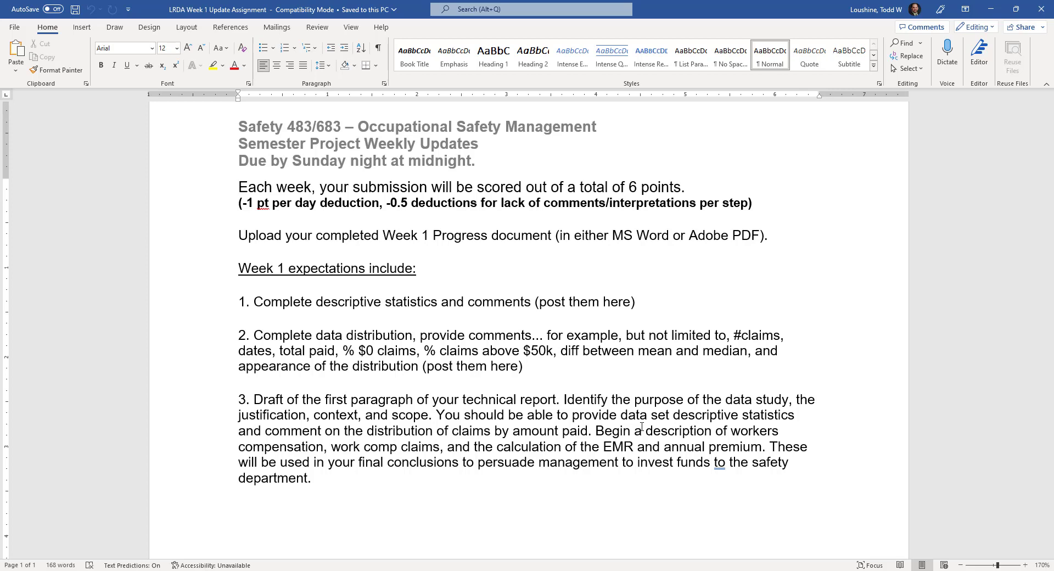
{"action": "left_click", "coordinate": [332, 305]}
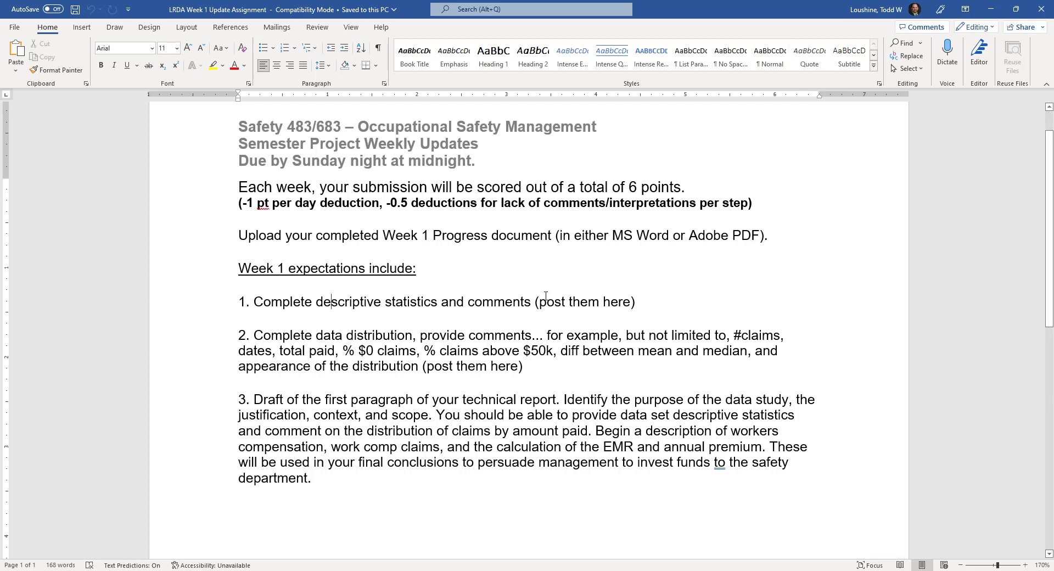
{"action": "left_click", "coordinate": [666, 306]}
{"action": "key", "text": "Return"}
{"action": "key", "text": "Return"}
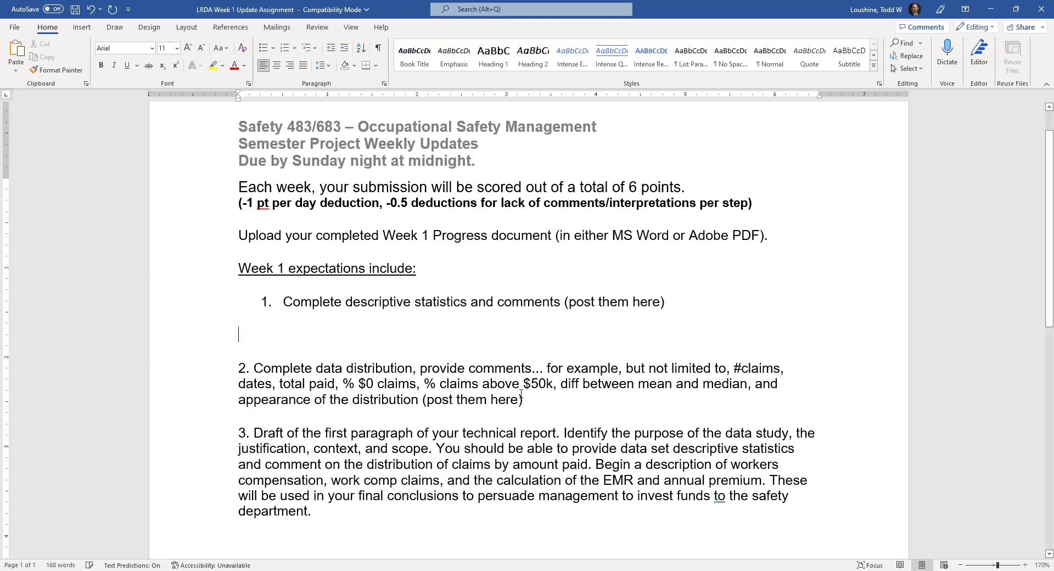
{"action": "left_click", "coordinate": [554, 413]}
{"action": "key", "text": "Return"}
{"action": "key", "text": "Return"}
Step: Turn numbering off for items 1 and 2, then undo the list formatting changes
{"action": "left_click", "coordinate": [232, 306], "text": "shift"}
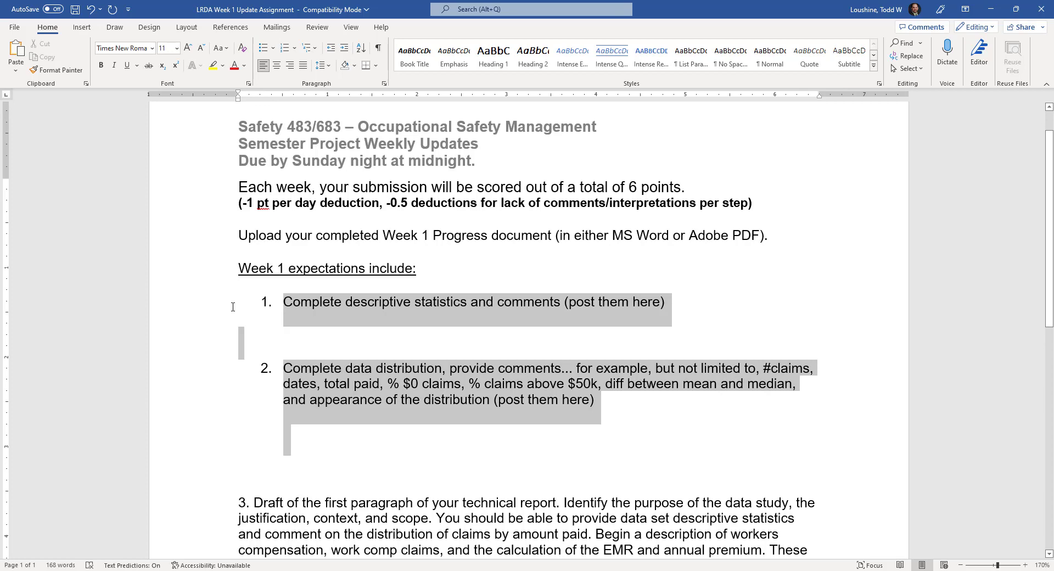
{"action": "left_click", "coordinate": [282, 48]}
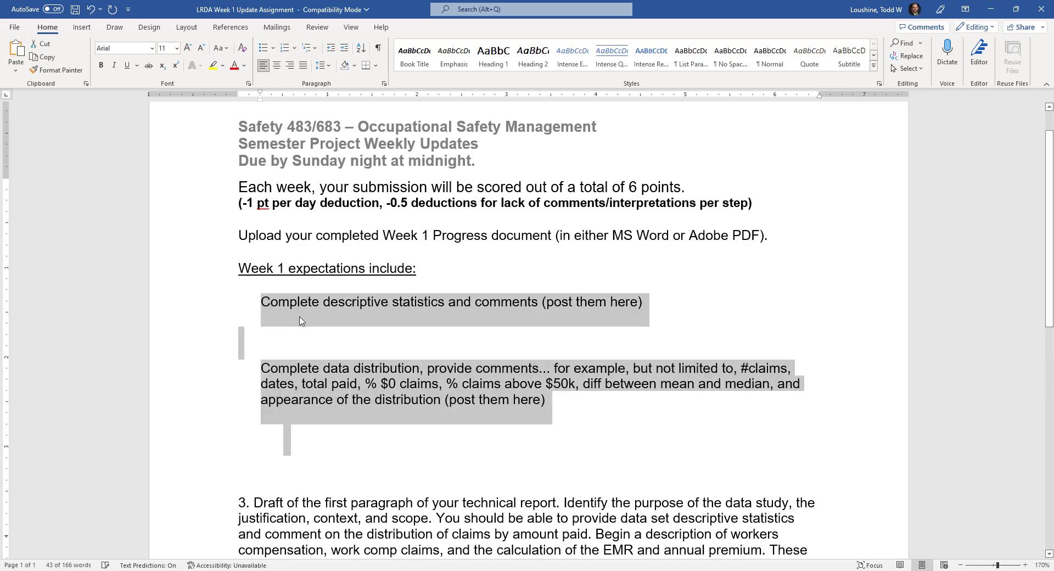
{"action": "key", "text": "ctrl+z"}
{"action": "key", "text": "ctrl+z"}
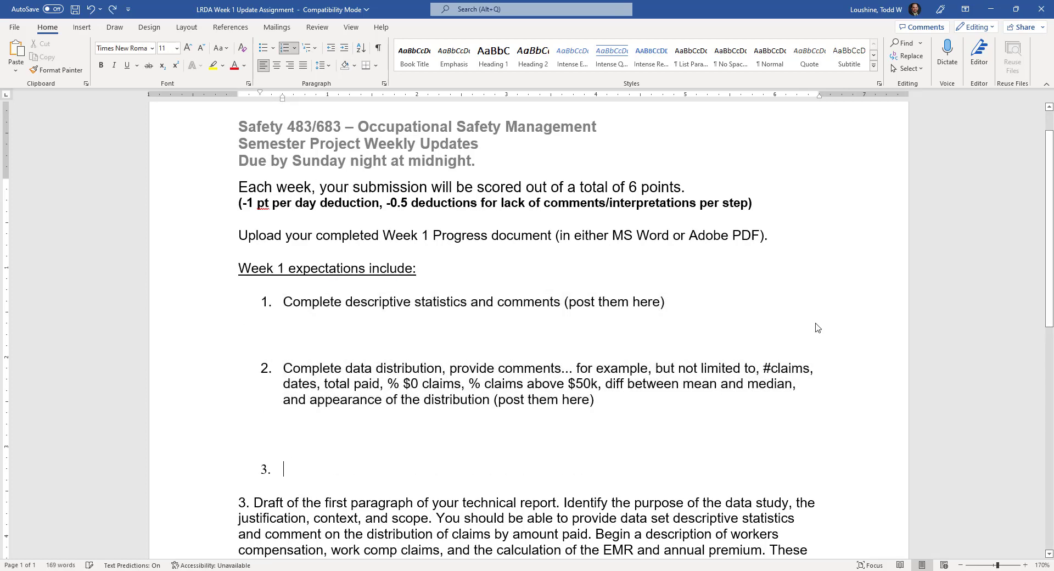
{"action": "key", "text": "ctrl+z"}
{"action": "key", "text": "ctrl+z"}
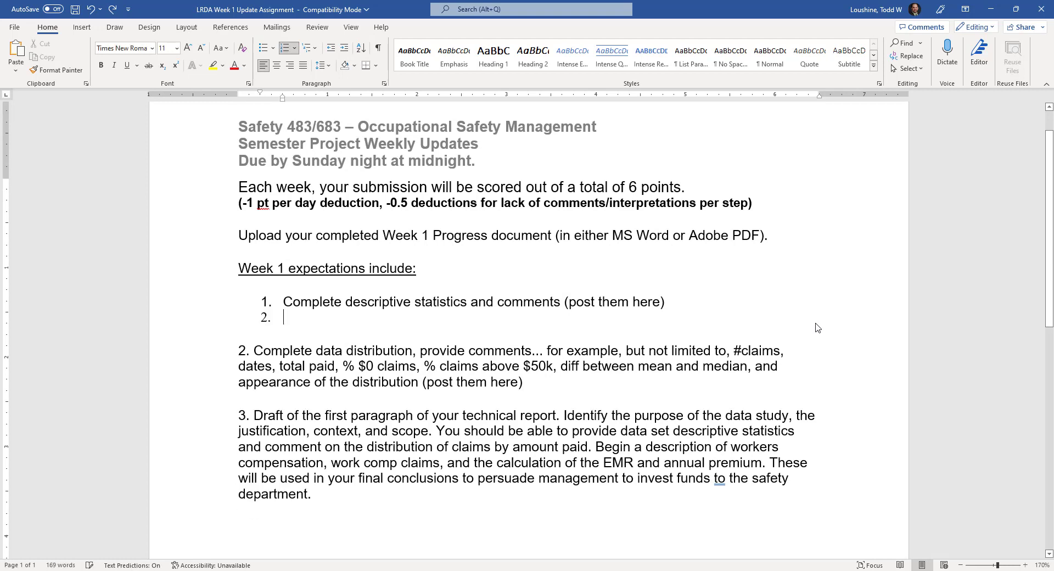
{"action": "key", "text": "ctrl+z"}
{"action": "key", "text": "ctrl+z"}
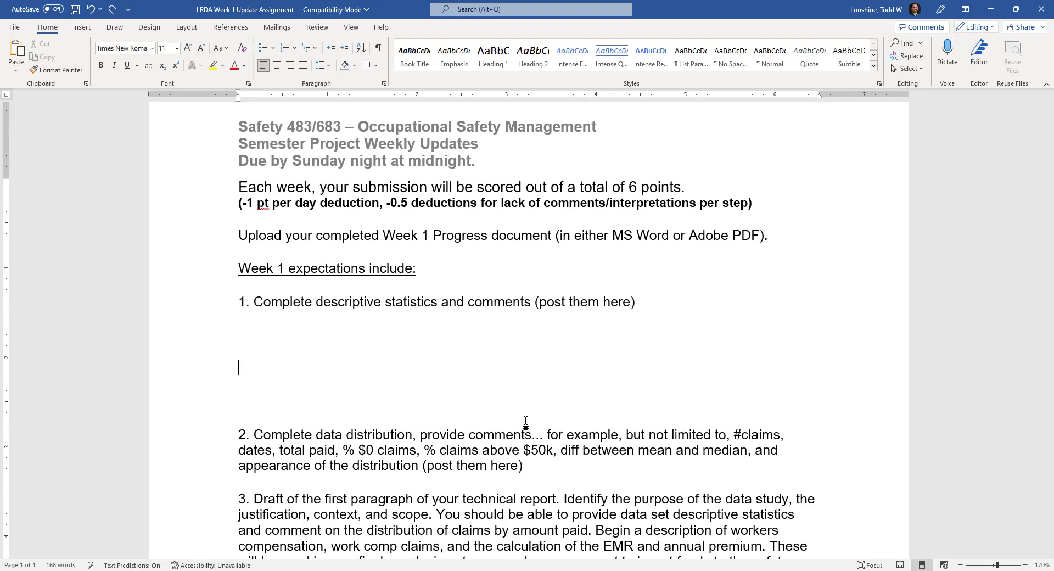
Step: Add more blank space under items 1 and 2, then bring the Excel statistics workbook forward
{"action": "left_click", "coordinate": [453, 465]}
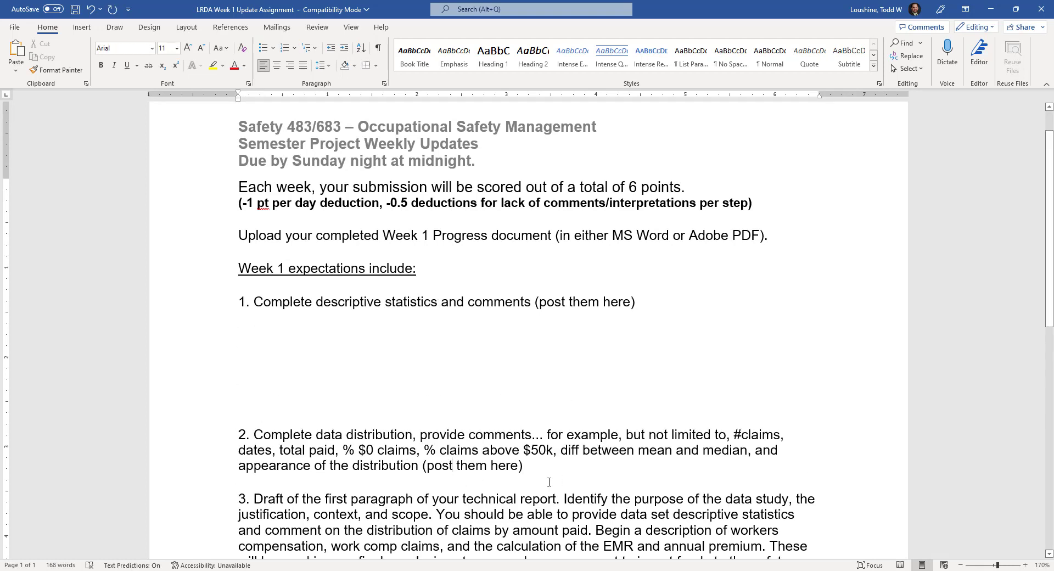
{"action": "left_click", "coordinate": [568, 471]}
{"action": "key", "text": "Return"}
{"action": "key", "text": "Return"}
{"action": "key", "text": "Return"}
{"action": "key", "text": "Return"}
{"action": "key", "text": "Return"}
{"action": "key", "text": "Return"}
{"action": "key", "text": "Return"}
{"action": "key", "text": "Return"}
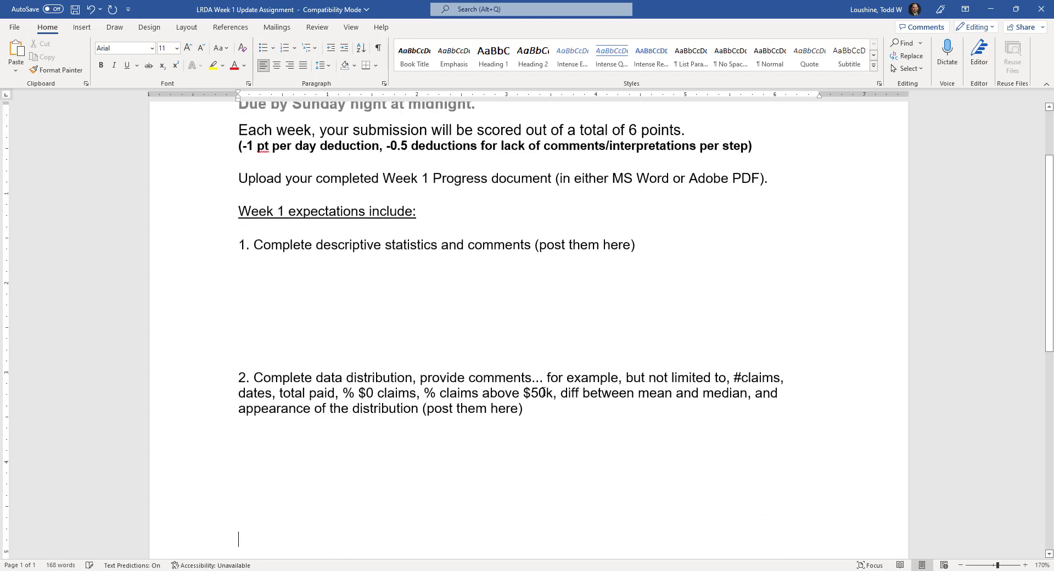
{"action": "left_click", "coordinate": [452, 308]}
{"action": "key", "text": "Return"}
{"action": "key", "text": "Return"}
{"action": "key", "text": "Return"}
{"action": "key", "text": "Return"}
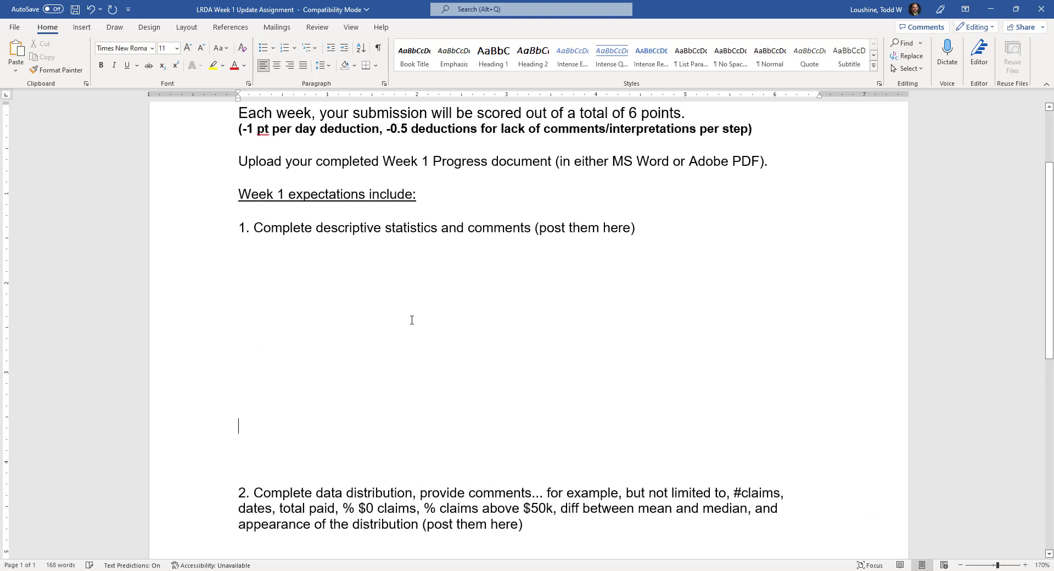
{"action": "key", "text": "alt+Tab"}
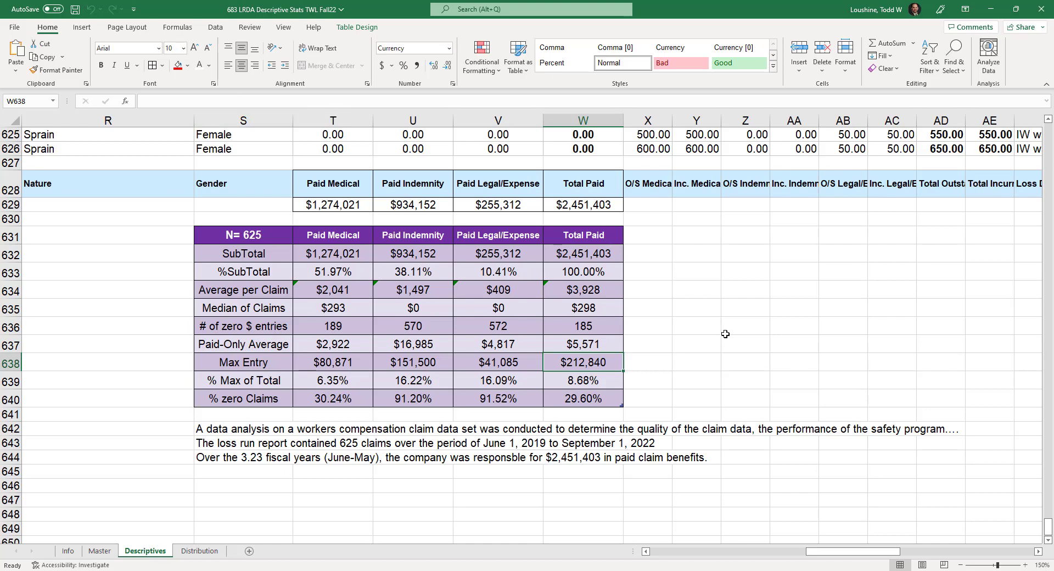
Step: Copy the N= 625 statistics table (S631:W640), then return to Word's blank line under item 1
{"action": "left_click", "coordinate": [710, 326]}
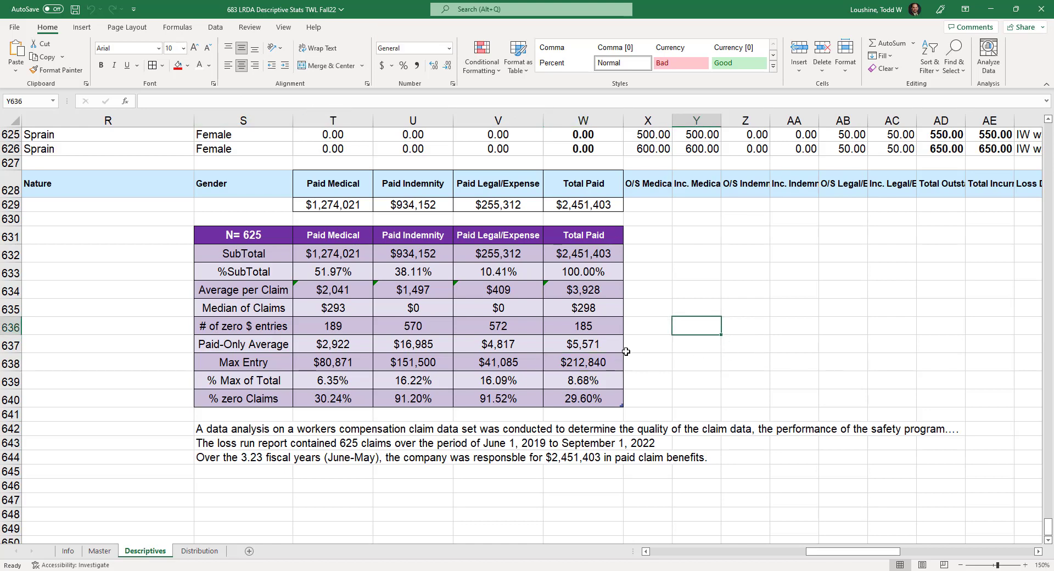
{"action": "left_click_drag", "start_coordinate": [260, 234], "coordinate": [604, 401]}
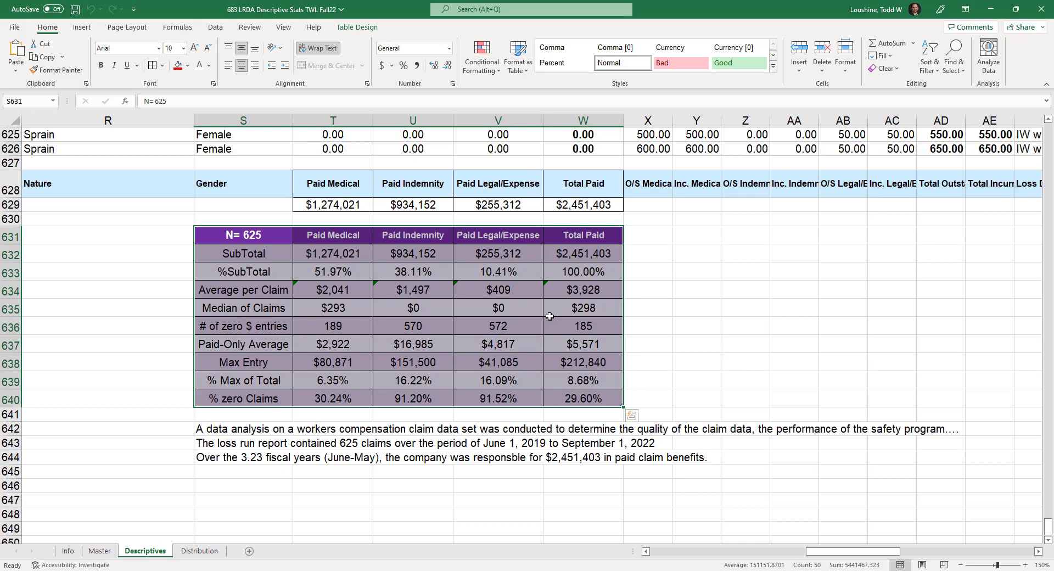
{"action": "key", "text": "ctrl+c"}
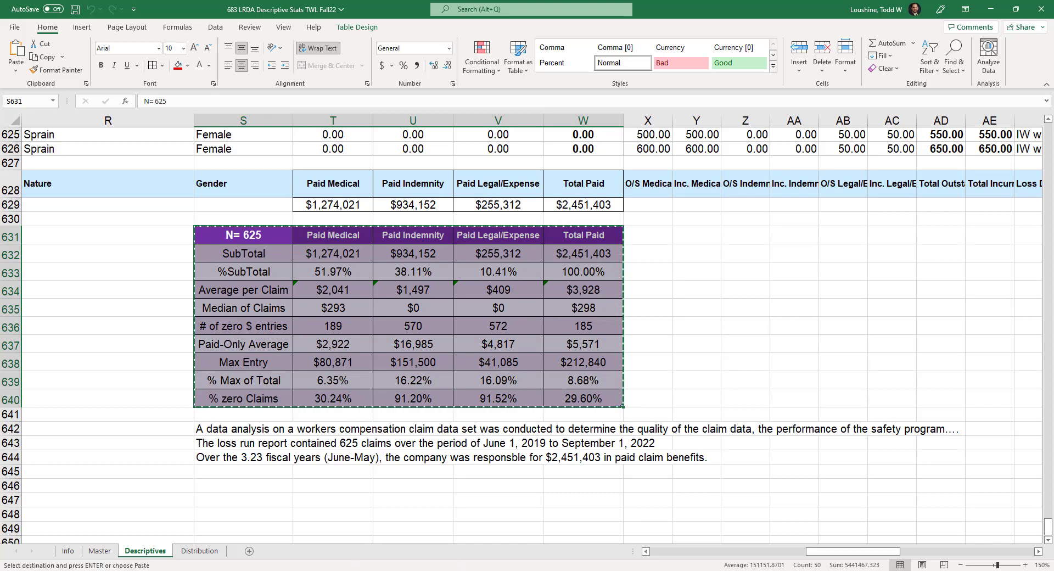
{"action": "key", "text": "alt+Tab"}
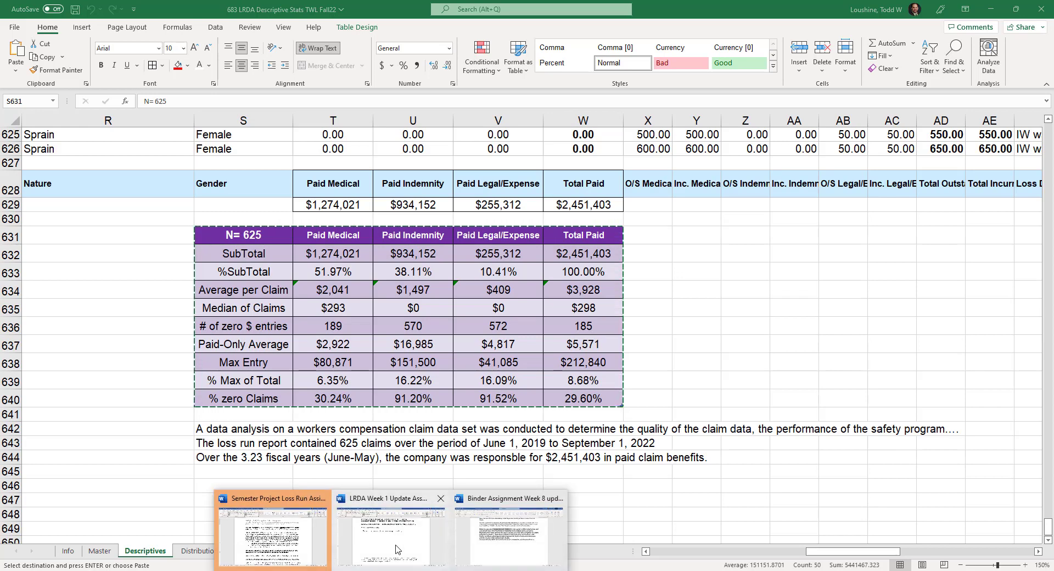
{"action": "left_click", "coordinate": [389, 547]}
{"action": "left_click", "coordinate": [314, 251]}
{"action": "left_click", "coordinate": [256, 255]}
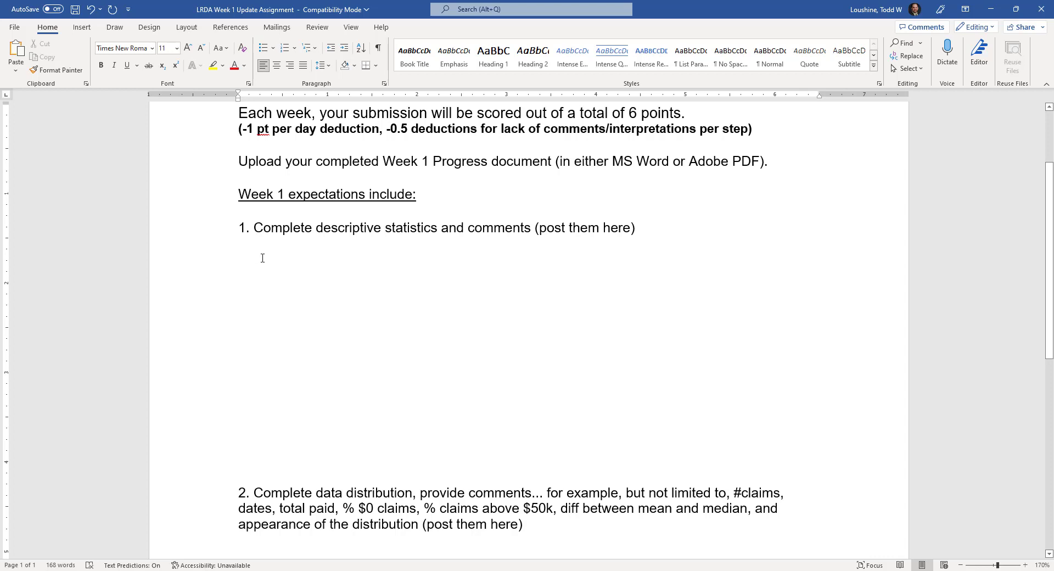
Step: Paste the statistics table under item 1 and relabel its first rows 'Benefit Subtotal' and 'Percent of Total paid'
{"action": "key", "text": "ctrl+v"}
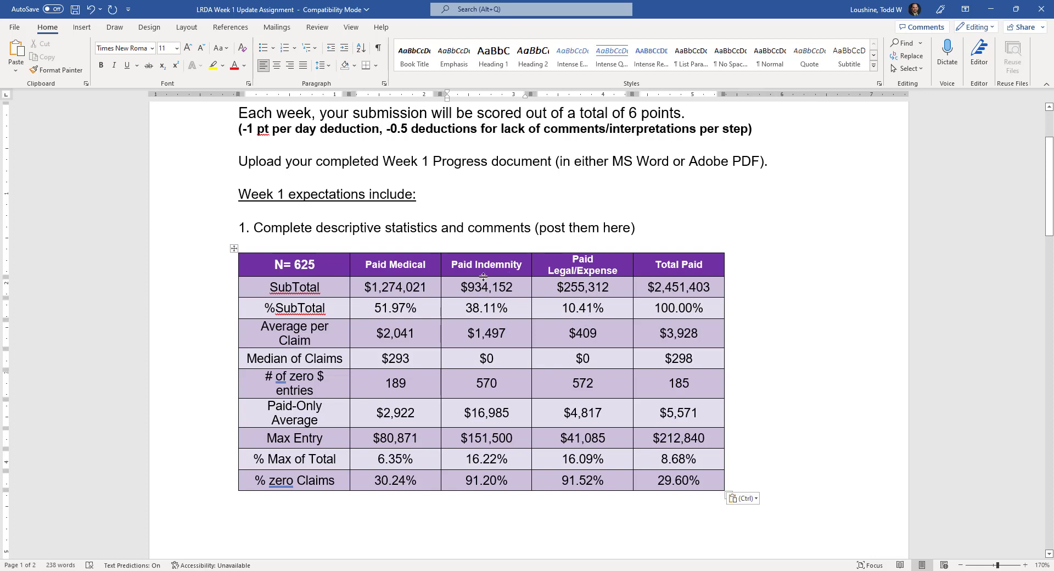
{"action": "left_click_drag", "start_coordinate": [482, 285], "coordinate": [483, 283]}
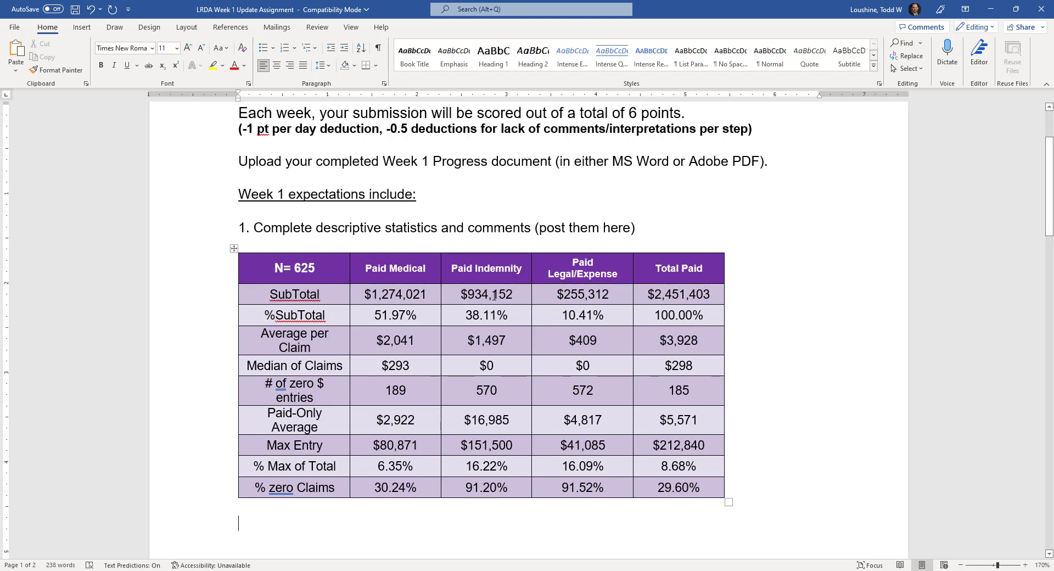
{"action": "double_click", "coordinate": [294, 294]}
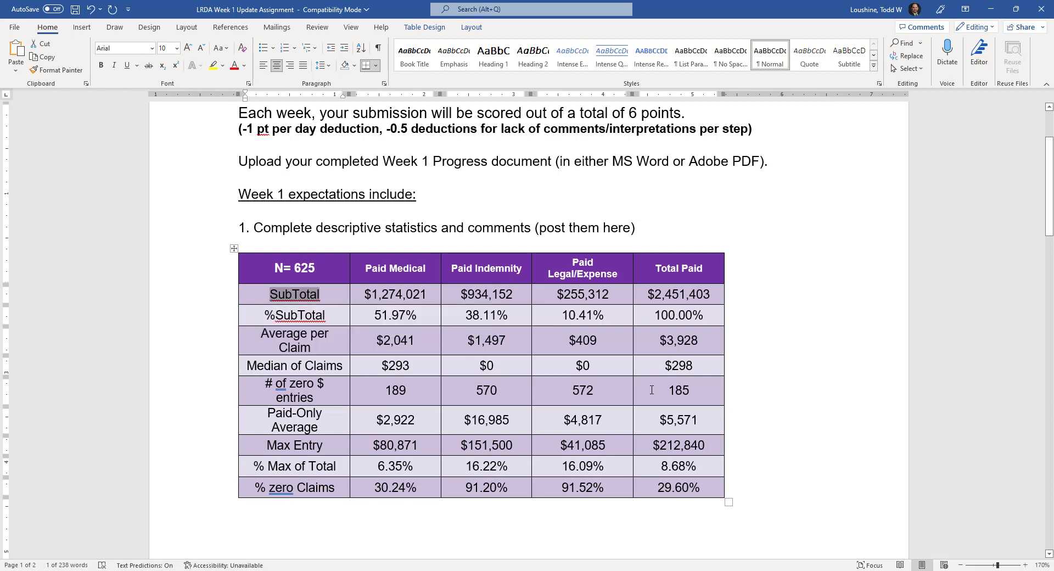
{"action": "type", "text": "Bee"}
{"action": "key", "text": "BackSpace"}
{"action": "type", "text": "nefit "}
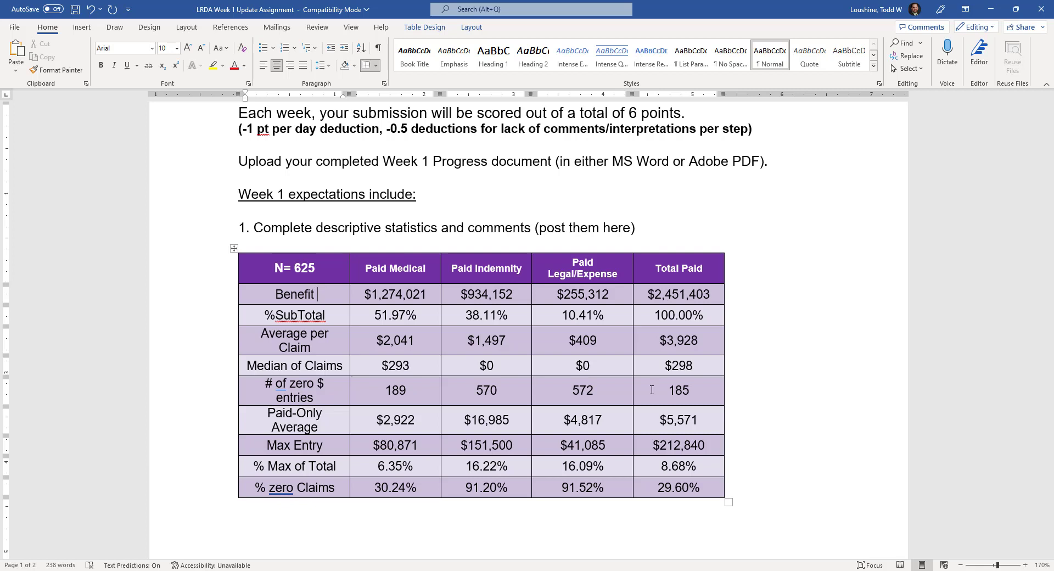
{"action": "type", "text": "Subtotal"}
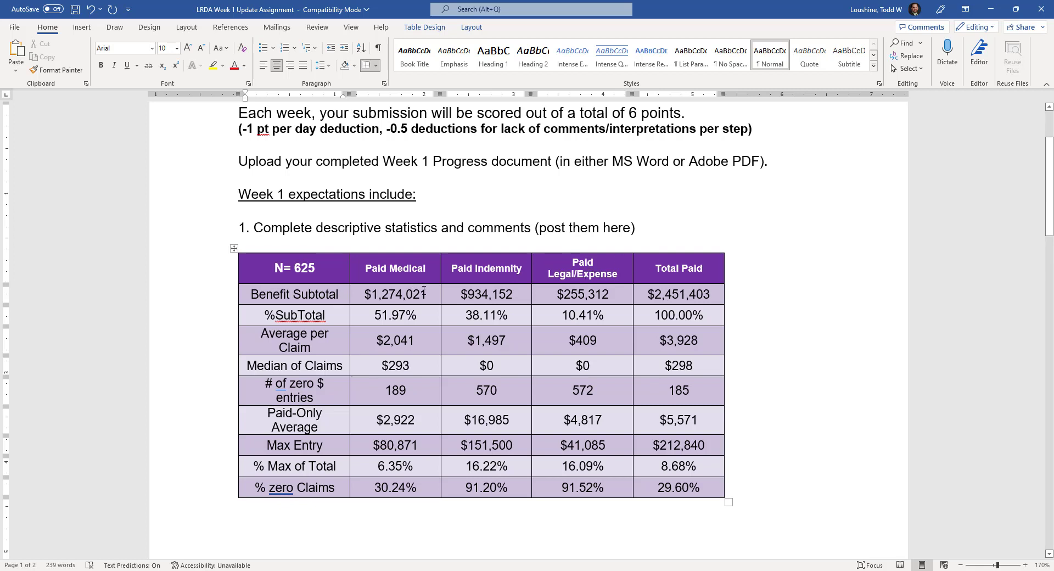
{"action": "left_click_drag", "start_coordinate": [326, 315], "coordinate": [264, 315]}
{"action": "type", "text": "Percent of Tota"}
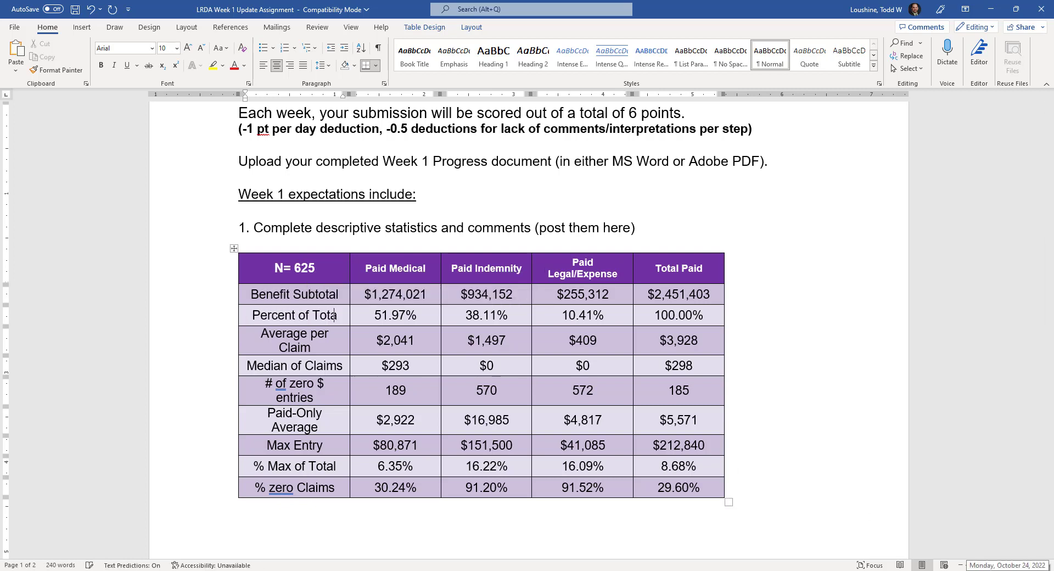
{"action": "type", "text": "l paid"}
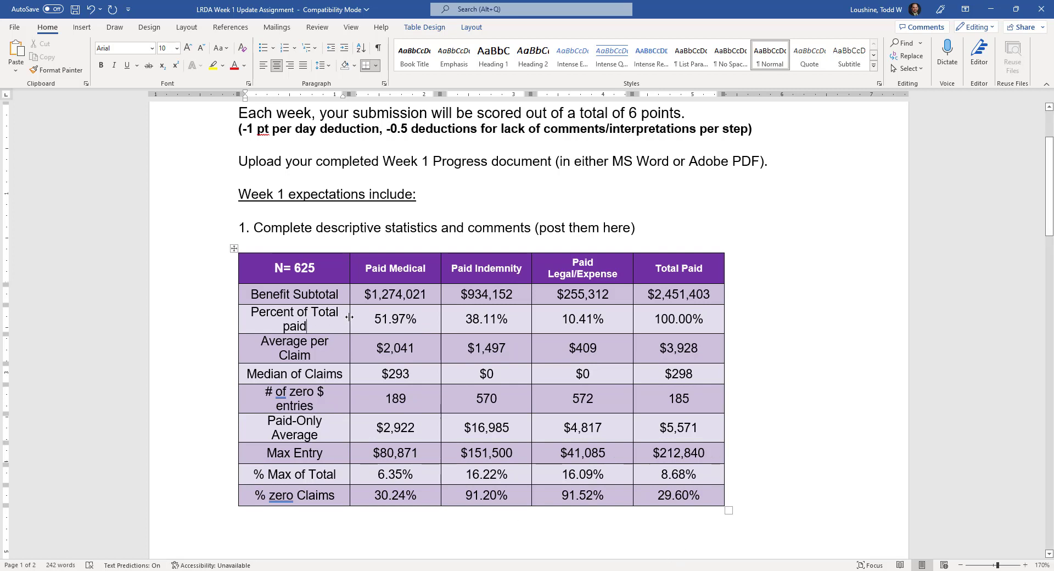
Step: Widen the label, Paid Medical and Paid Indemnity columns and relabel the row 'Average Paid per Claim'
{"action": "left_click_drag", "start_coordinate": [349, 317], "coordinate": [377, 317]}
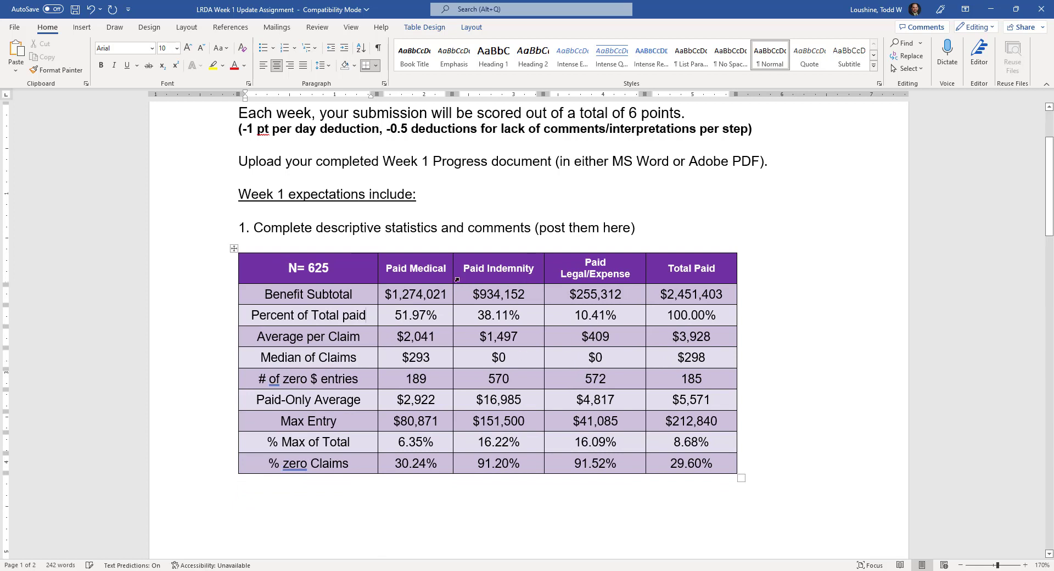
{"action": "left_click_drag", "start_coordinate": [453, 280], "coordinate": [466, 280]}
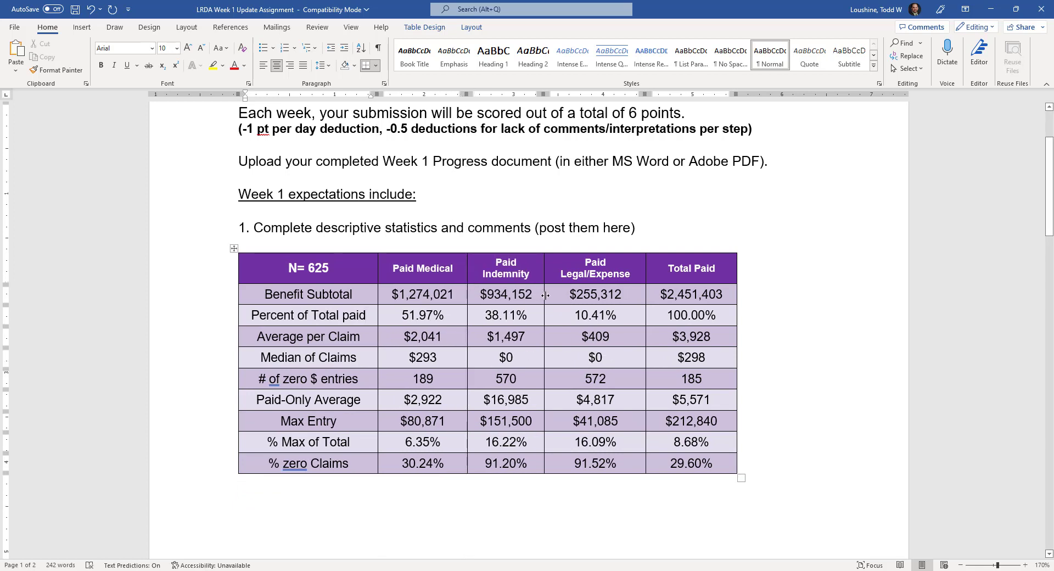
{"action": "left_click_drag", "start_coordinate": [544, 296], "coordinate": [558, 297]}
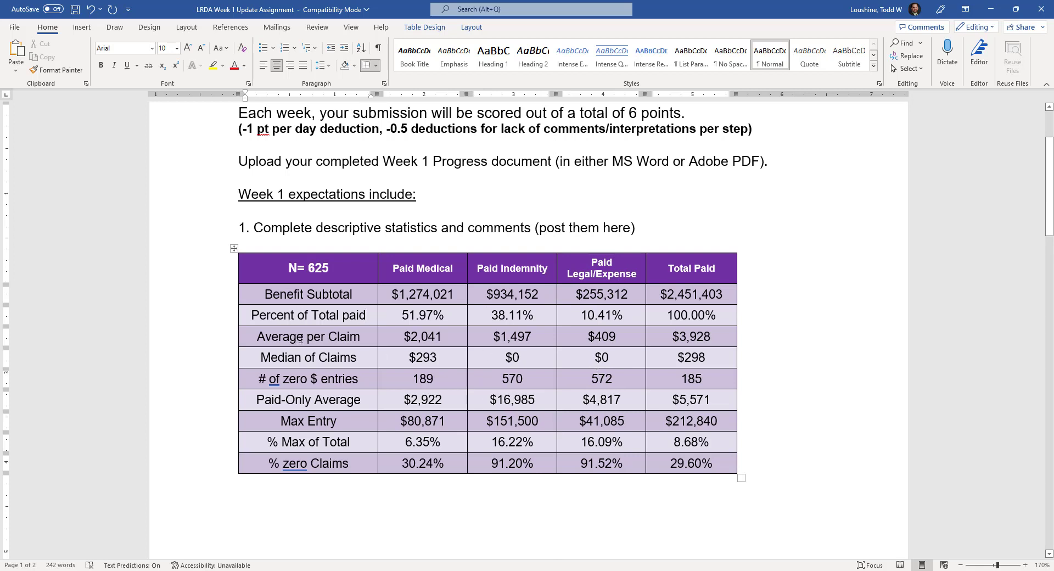
{"action": "left_click", "coordinate": [301, 337]}
{"action": "type", "text": "Paid"}
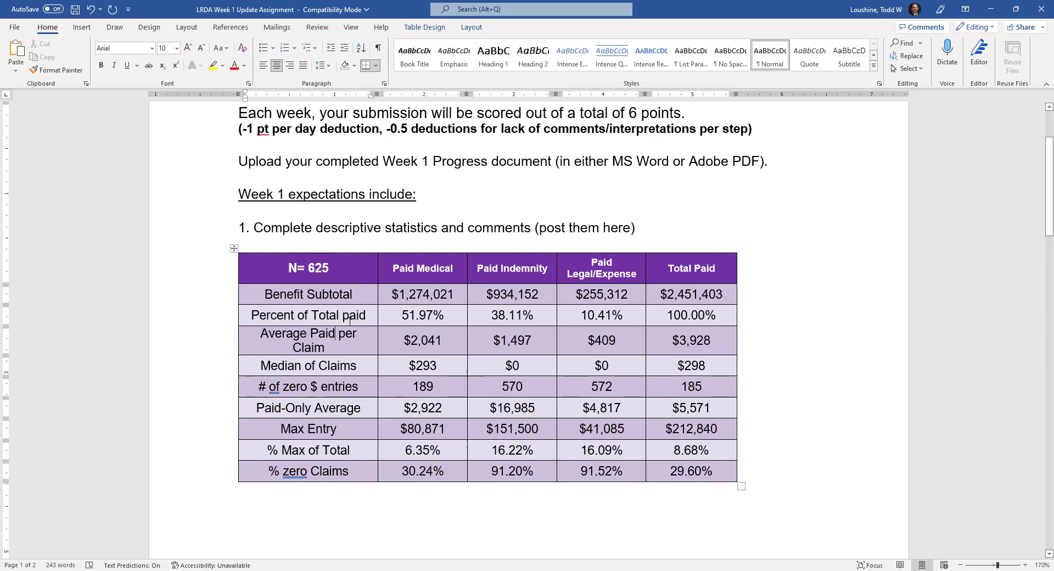
{"action": "left_click_drag", "start_coordinate": [379, 333], "coordinate": [383, 334]}
{"action": "left_click_drag", "start_coordinate": [466, 333], "coordinate": [476, 336]}
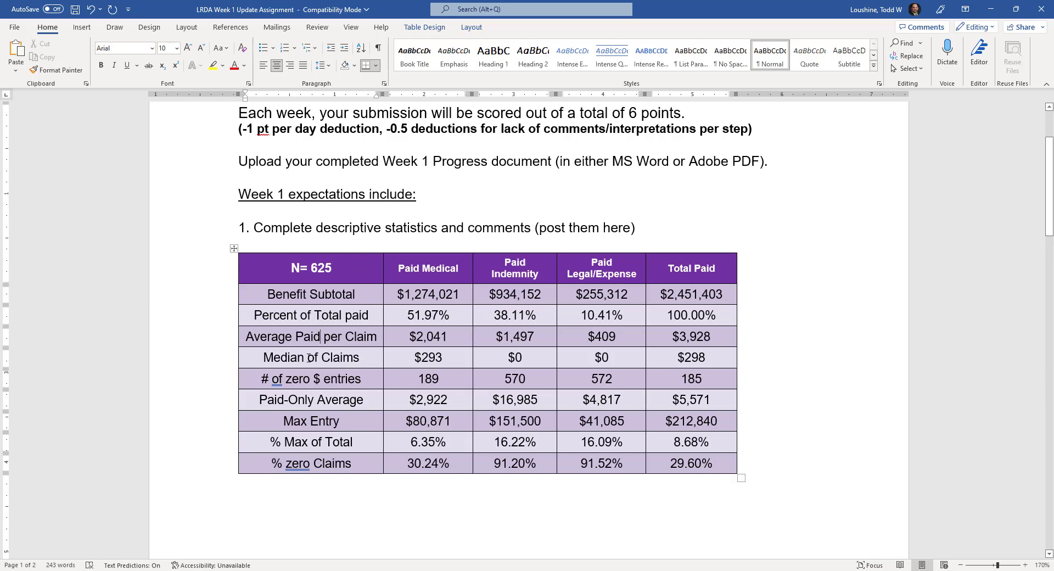
Step: Relabel the median row 'Median Paid per Claim'
{"action": "type", "text": "Paid"}
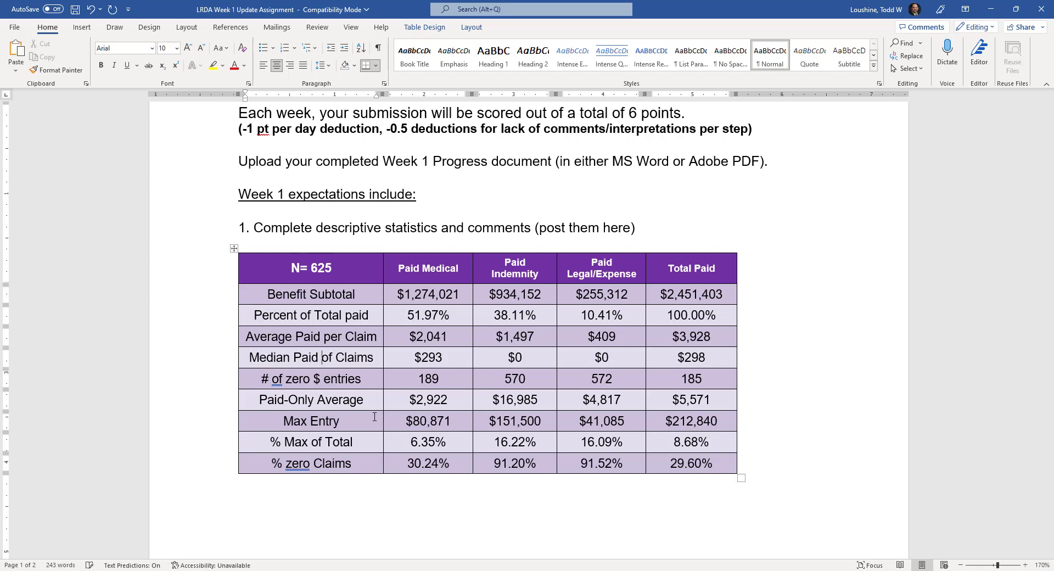
{"action": "double_click", "coordinate": [328, 357]}
{"action": "type", "text": "Per"}
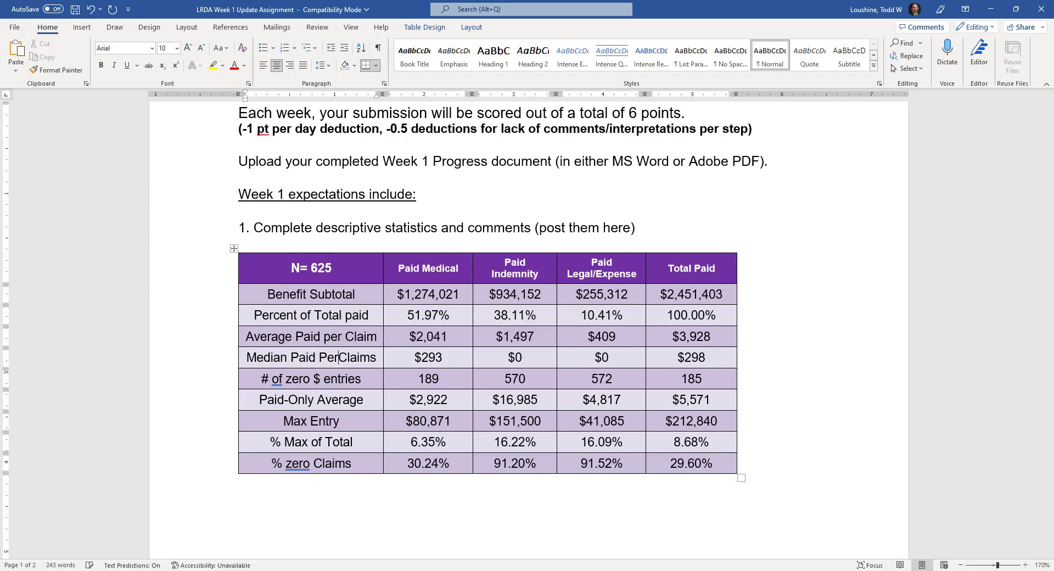
{"action": "key", "text": "BackSpace"}
{"action": "key", "text": "BackSpace"}
{"action": "key", "text": "BackSpace"}
{"action": "type", "text": "per"}
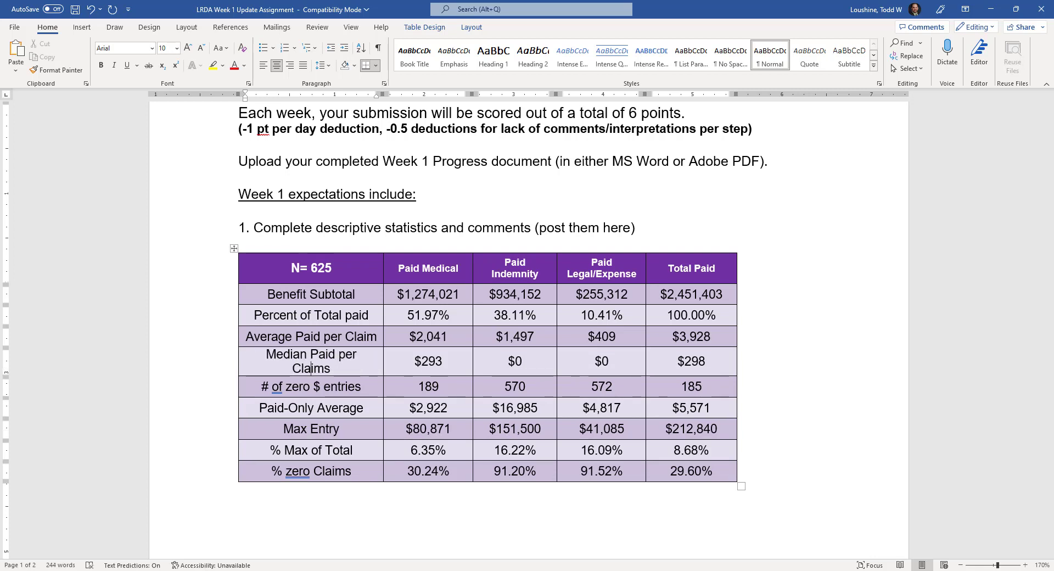
{"action": "key", "text": "BackSpace"}
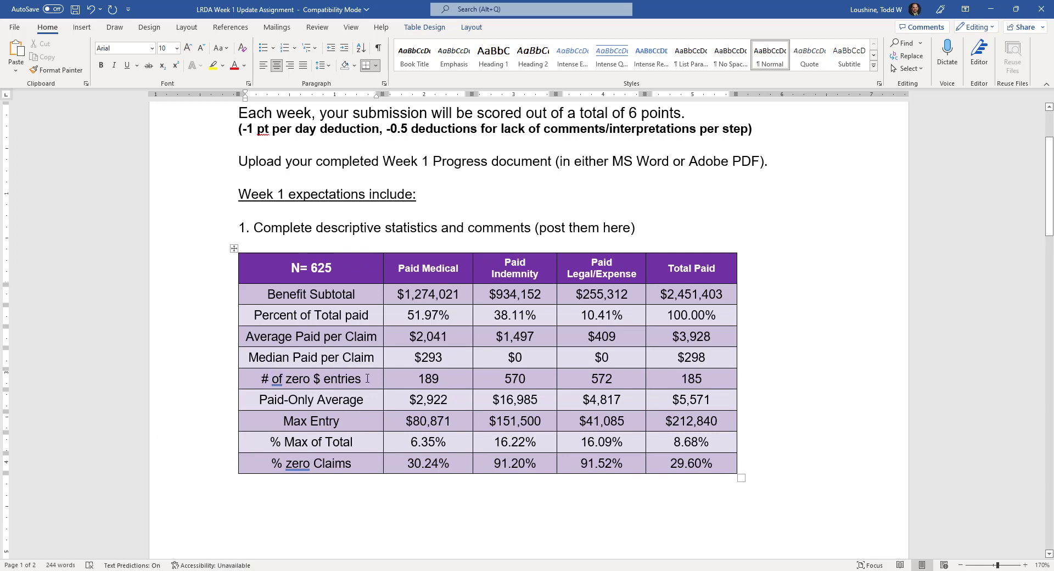
Step: Replace the '# of zero $ entries' label with 'Count of $0 Entries'
{"action": "left_click_drag", "start_coordinate": [358, 379], "coordinate": [260, 379]}
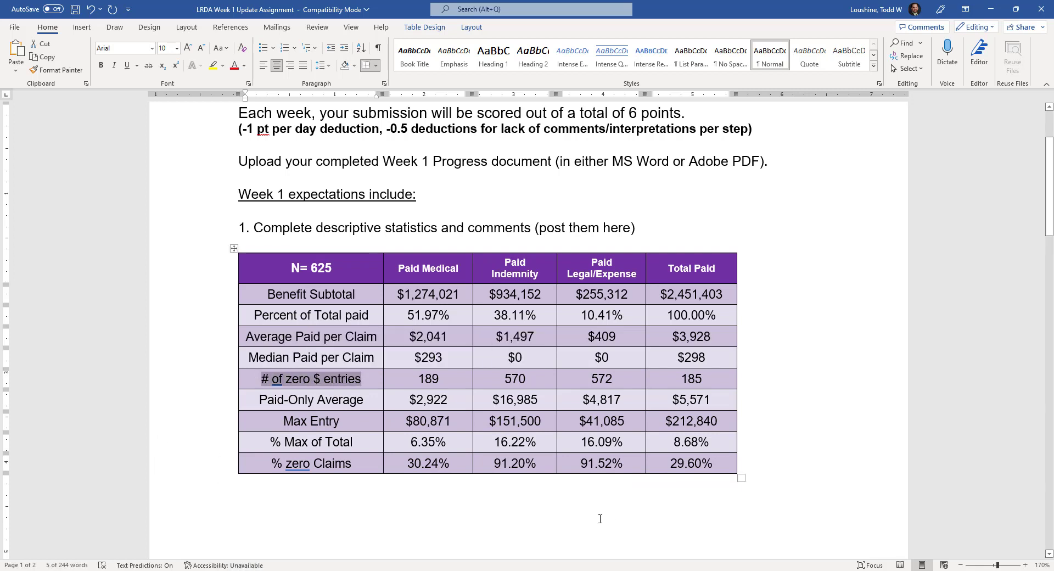
{"action": "type", "text": "$0"}
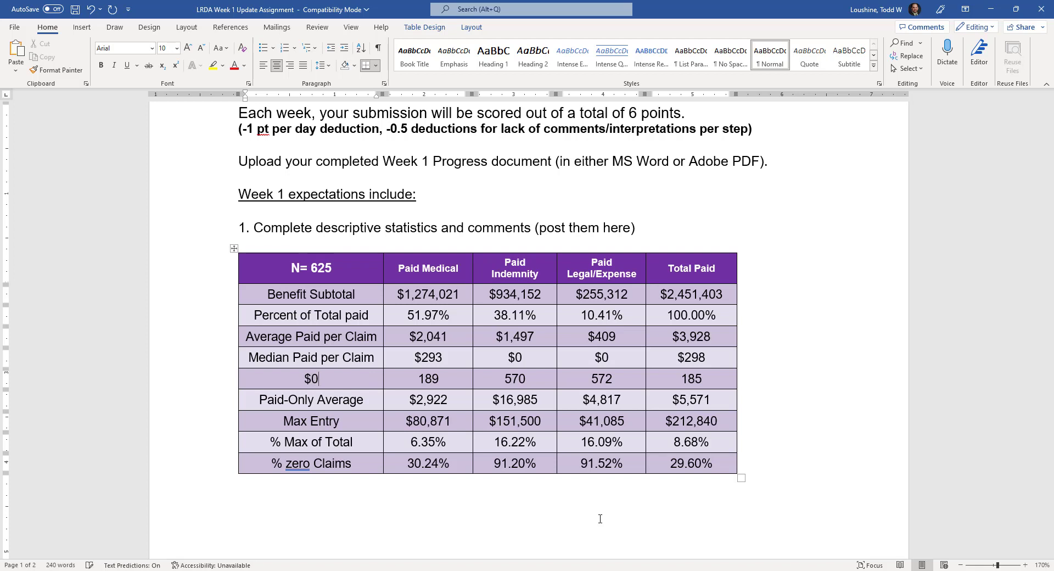
{"action": "type", "text": " Entre"}
{"action": "key", "text": "BackSpace"}
{"action": "type", "text": "Entre"}
{"action": "key", "text": "BackSpace"}
{"action": "type", "text": "ies"}
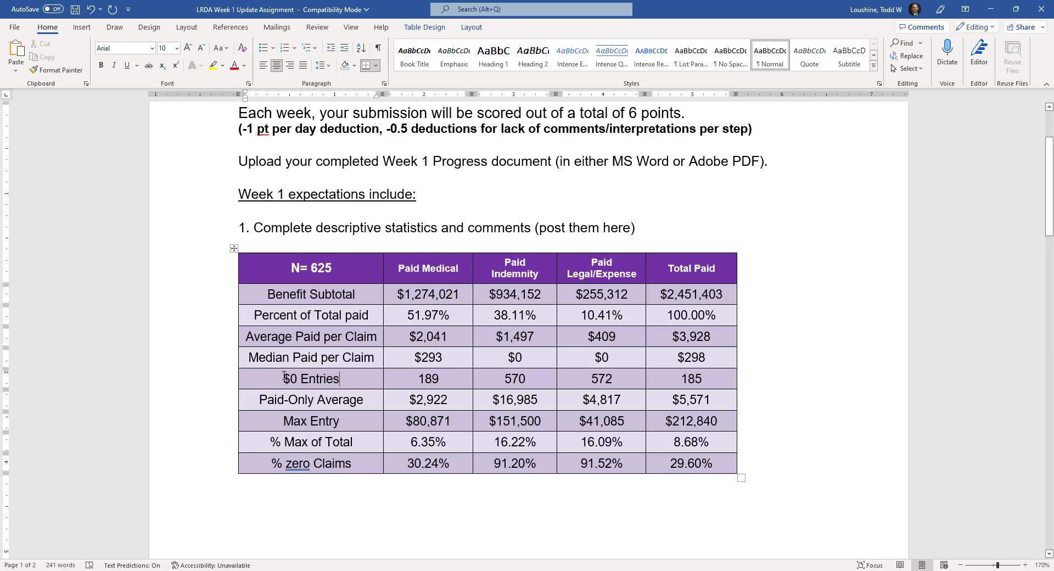
{"action": "key", "text": "Home"}
{"action": "type", "text": "Count of"}
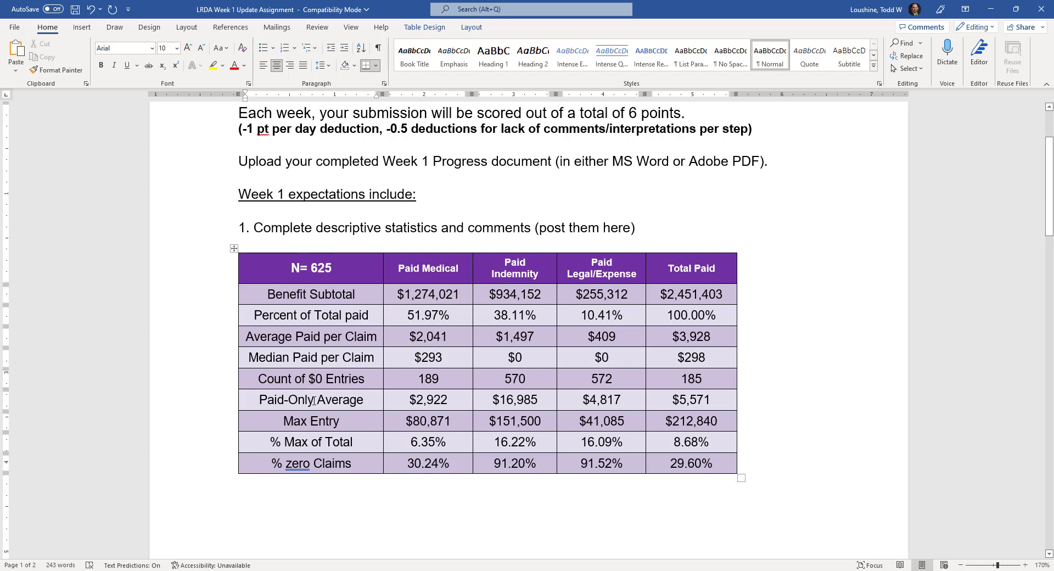
Step: Relabel the Paid-Only Average row 'Average ($0 claims removed)' and widen the label column to fit
{"action": "left_click_drag", "start_coordinate": [364, 400], "coordinate": [259, 400]}
{"action": "type", "text": "Average with "}
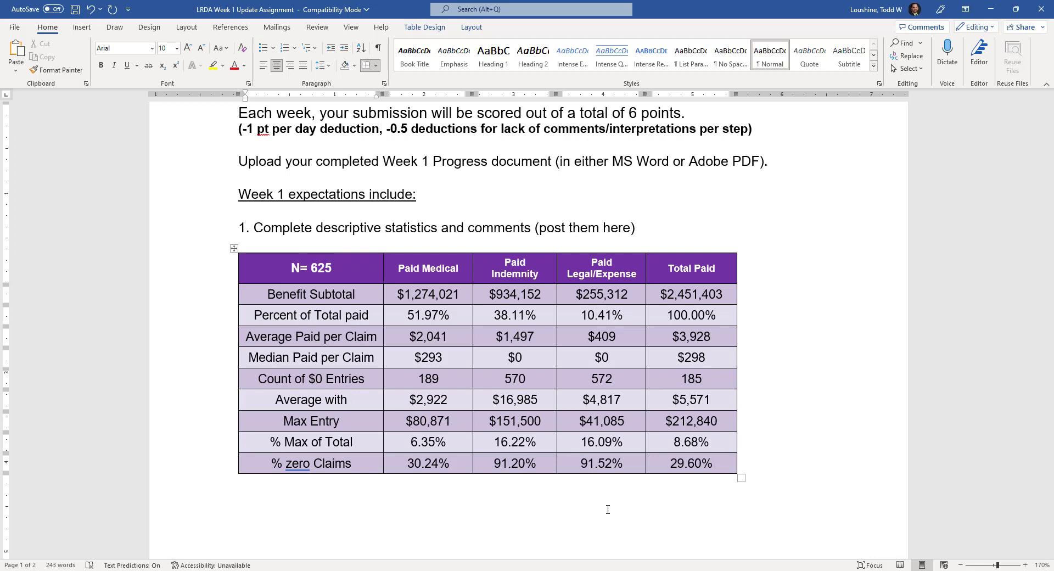
{"action": "type", "text": "$0"}
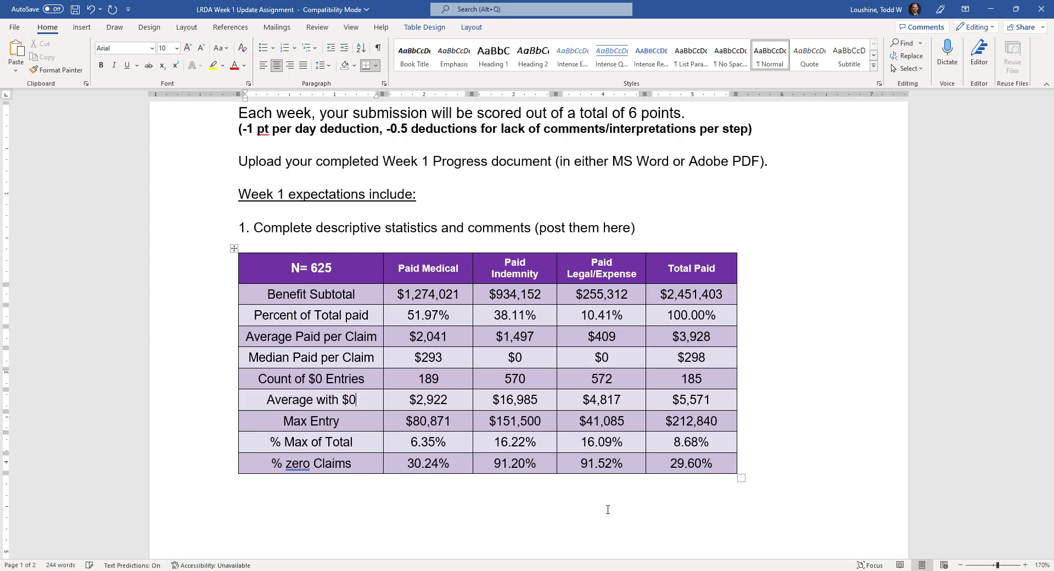
{"action": "type", "text": " claims removed"}
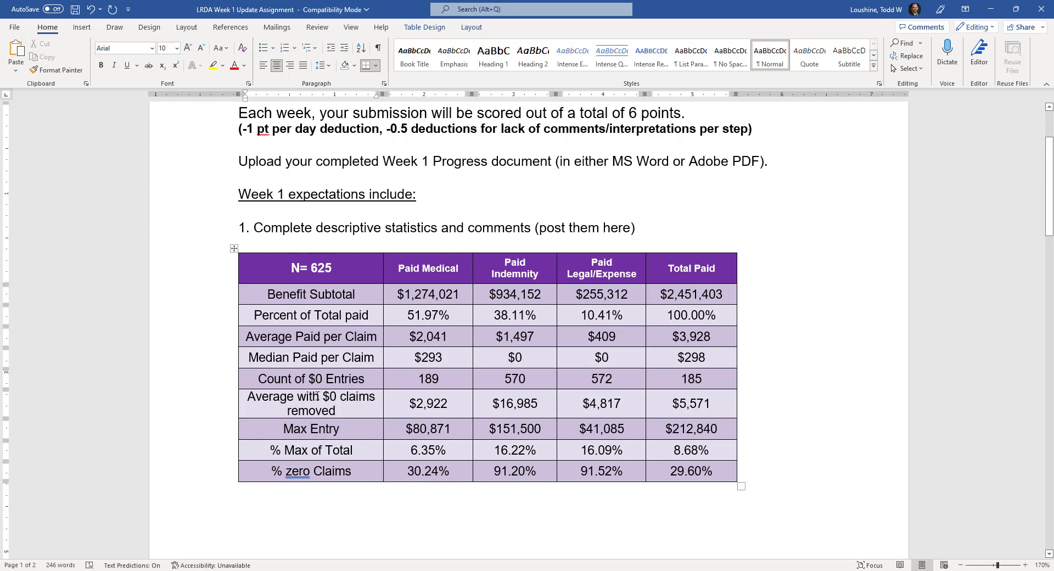
{"action": "double_click", "coordinate": [317, 395]}
{"action": "key", "text": "Delete"}
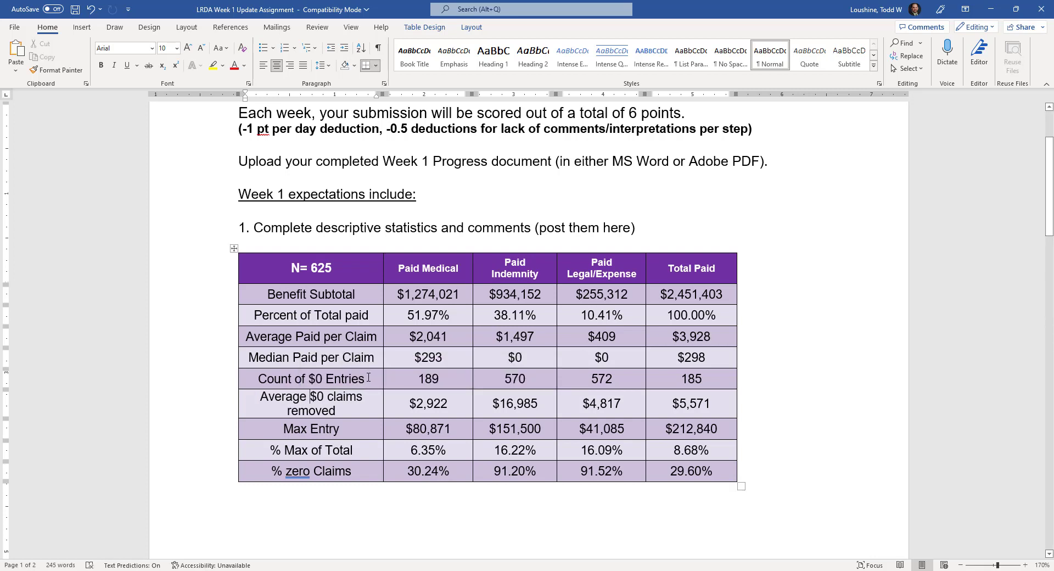
{"action": "type", "text": "("}
{"action": "left_click", "coordinate": [353, 407]}
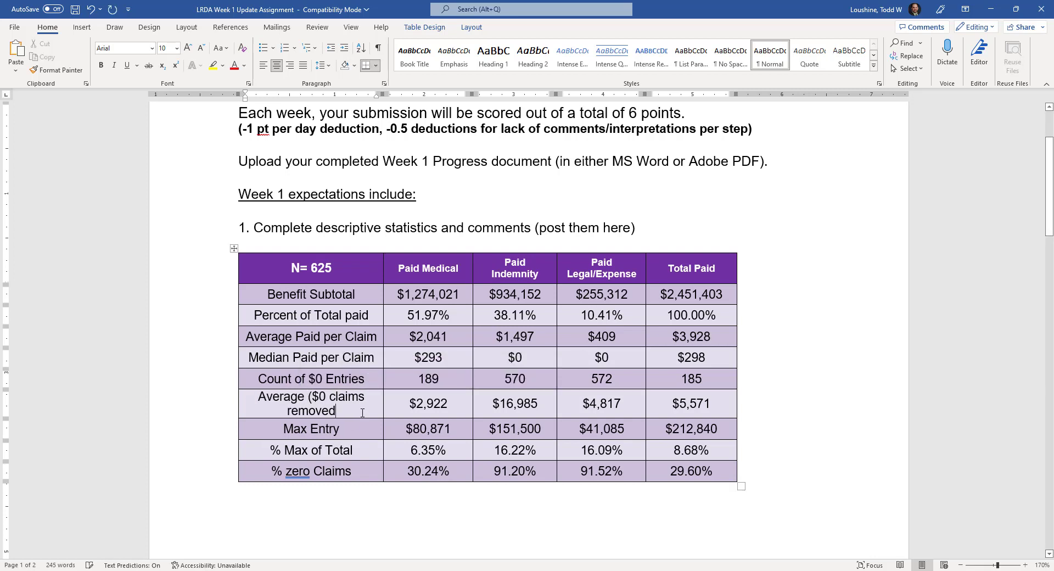
{"action": "type", "text": ")"}
{"action": "left_click_drag", "start_coordinate": [384, 354], "coordinate": [422, 356]}
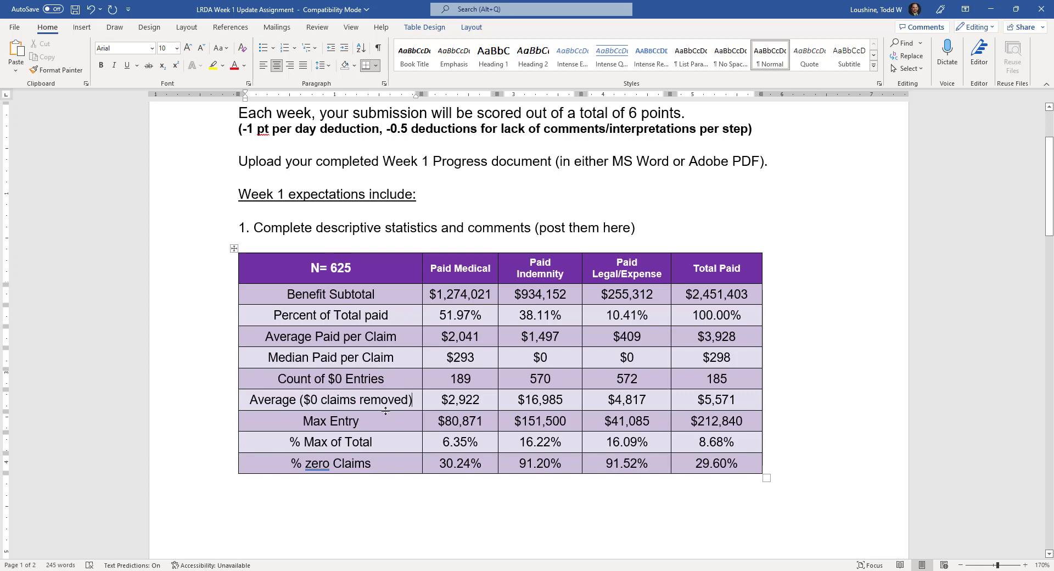
Step: Relabel the max rows 'Maximum Amount Recorded' and 'Percent the Max of Total Paid'
{"action": "triple_click", "coordinate": [362, 421]}
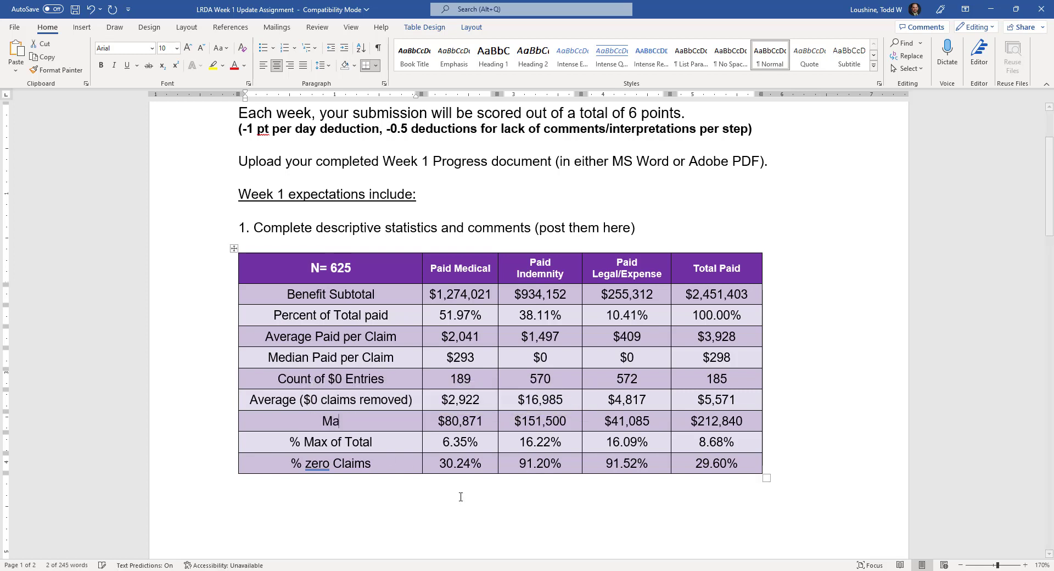
{"action": "type", "text": "ximum Amount Recorded"}
{"action": "triple_click", "coordinate": [313, 440]}
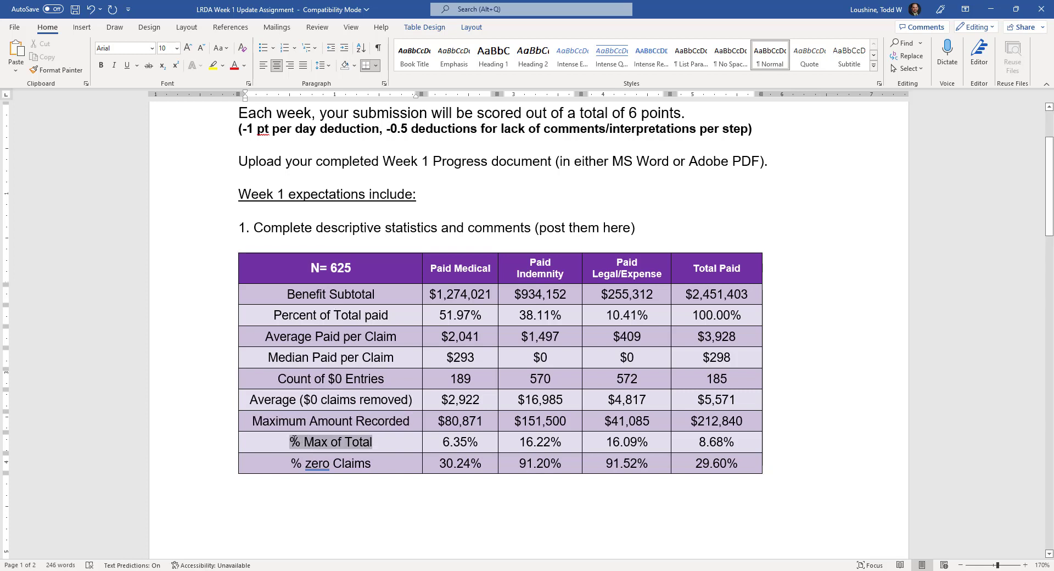
{"action": "type", "text": "Pee"}
{"action": "key", "text": "BackSpace"}
{"action": "type", "text": "ren"}
{"action": "key", "text": "BackSpace"}
{"action": "key", "text": "BackSpace"}
{"action": "type", "text": "cent"}
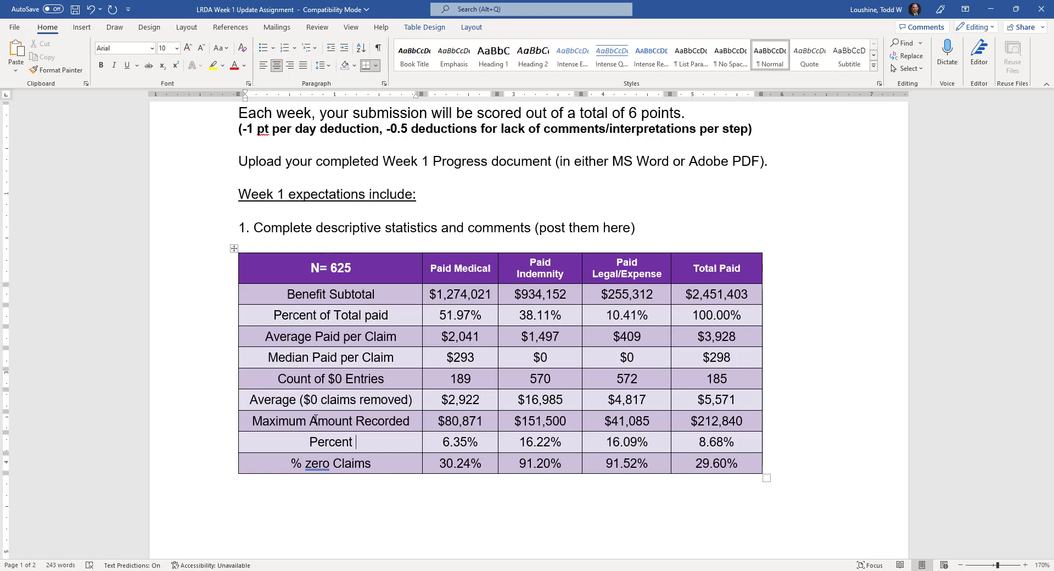
{"action": "type", "text": " the Ma"}
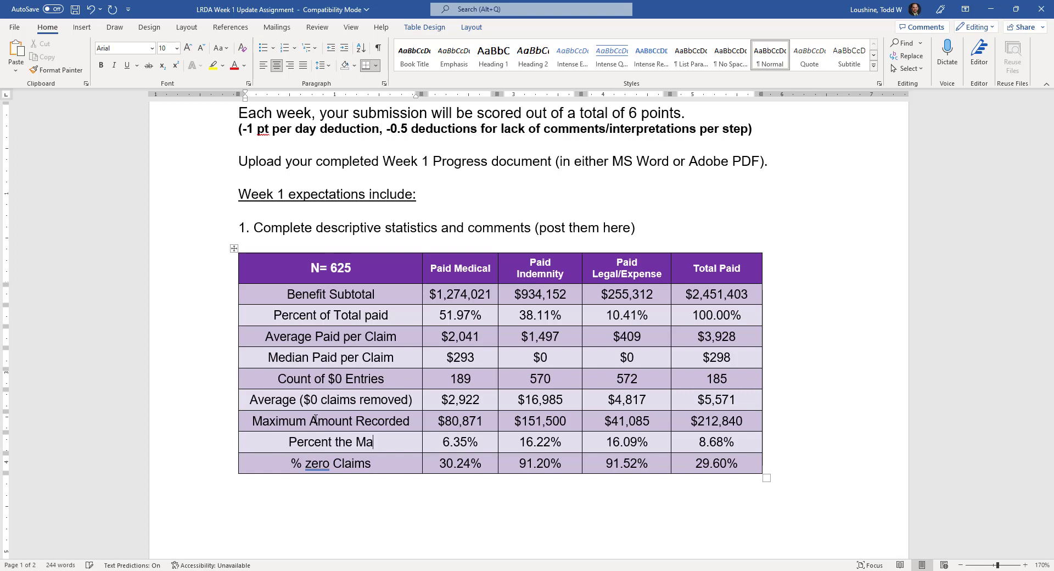
{"action": "type", "text": "x of Total Paid"}
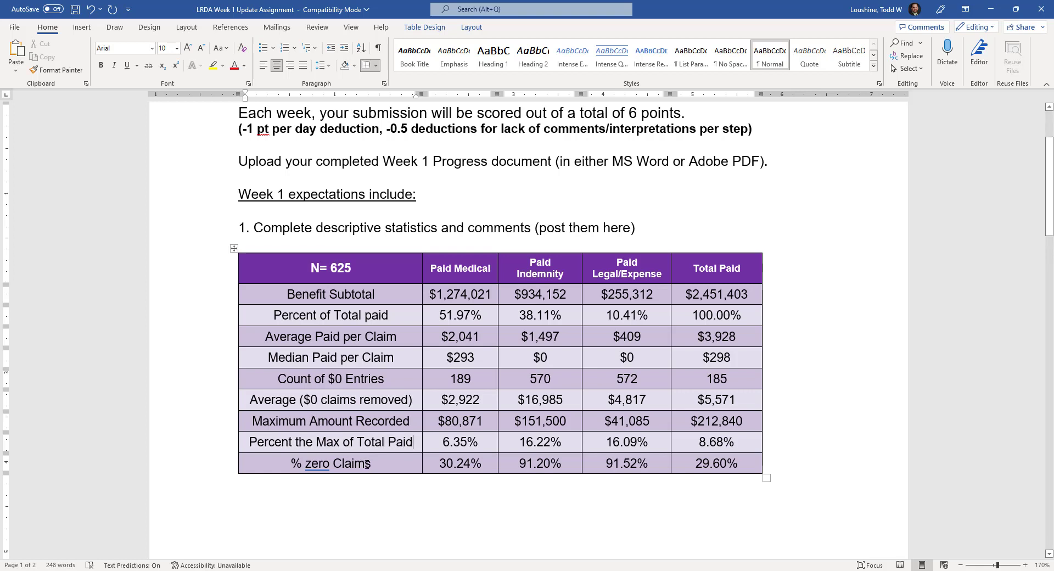
Step: Relabel the last row 'Percent of $0 Claims in Subtotal' and widen the label column to fit
{"action": "left_click_drag", "start_coordinate": [376, 464], "coordinate": [302, 474]}
{"action": "key", "text": "BackSpace"}
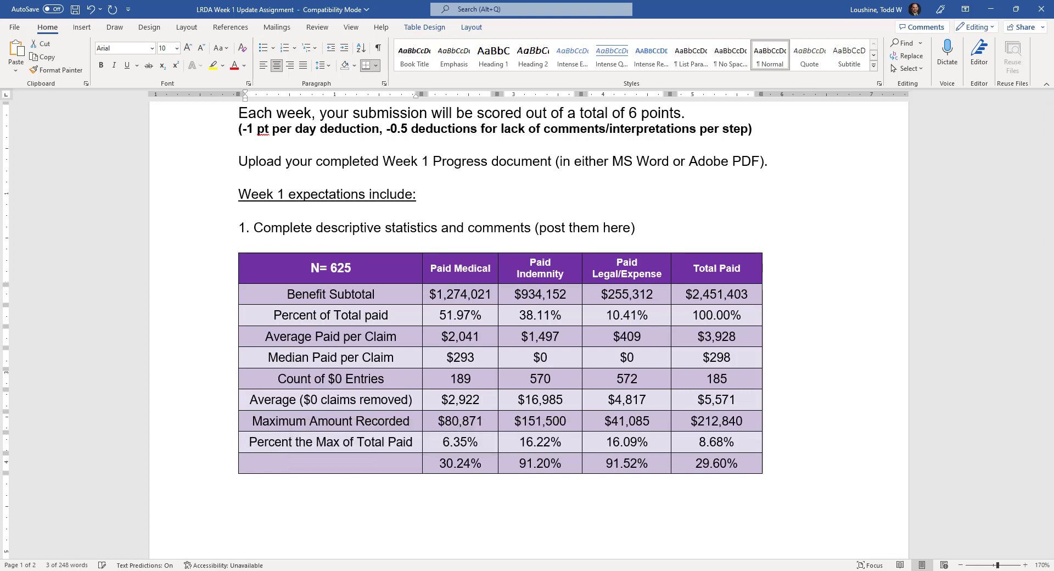
{"action": "type", "text": "Percent of "}
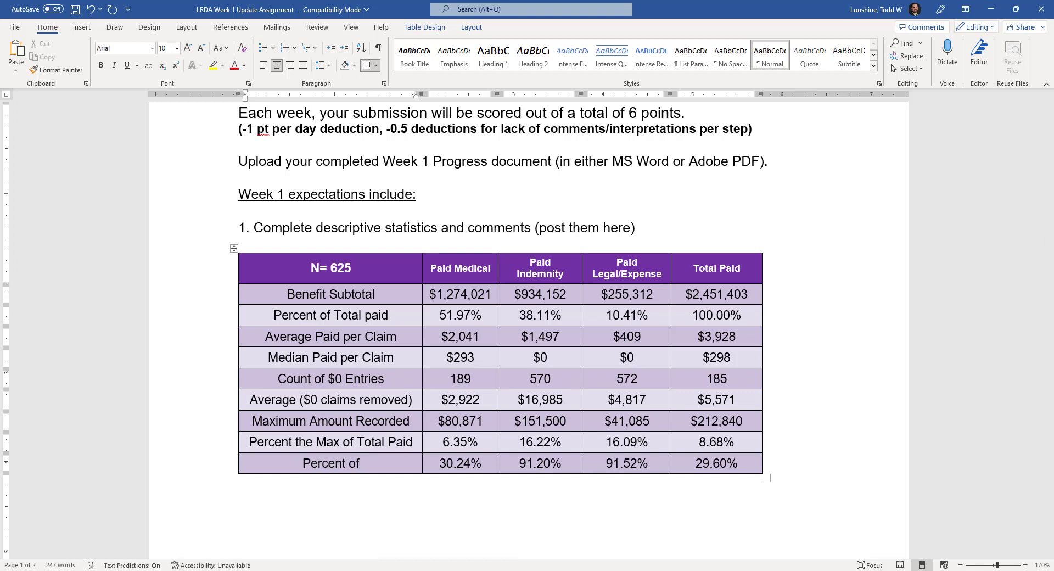
{"action": "type", "text": "$0 Claims"}
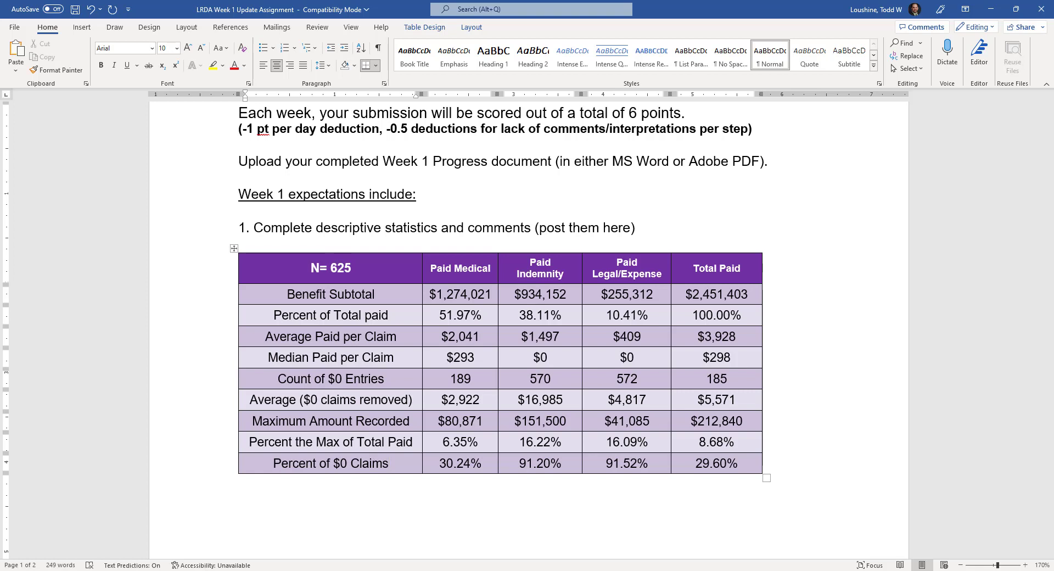
{"action": "type", "text": "in Subtotal"}
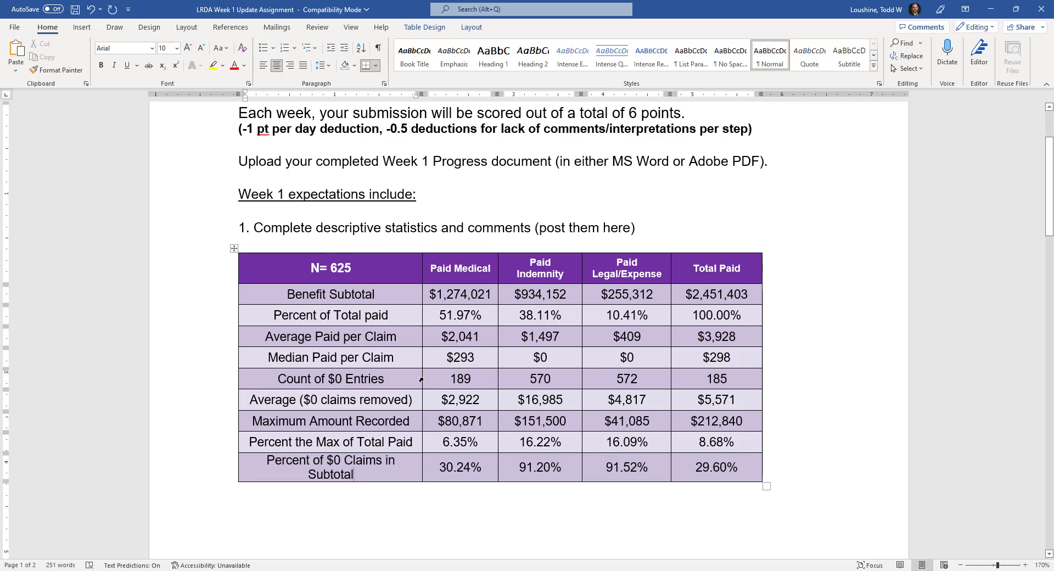
{"action": "left_click_drag", "start_coordinate": [421, 379], "coordinate": [434, 380]}
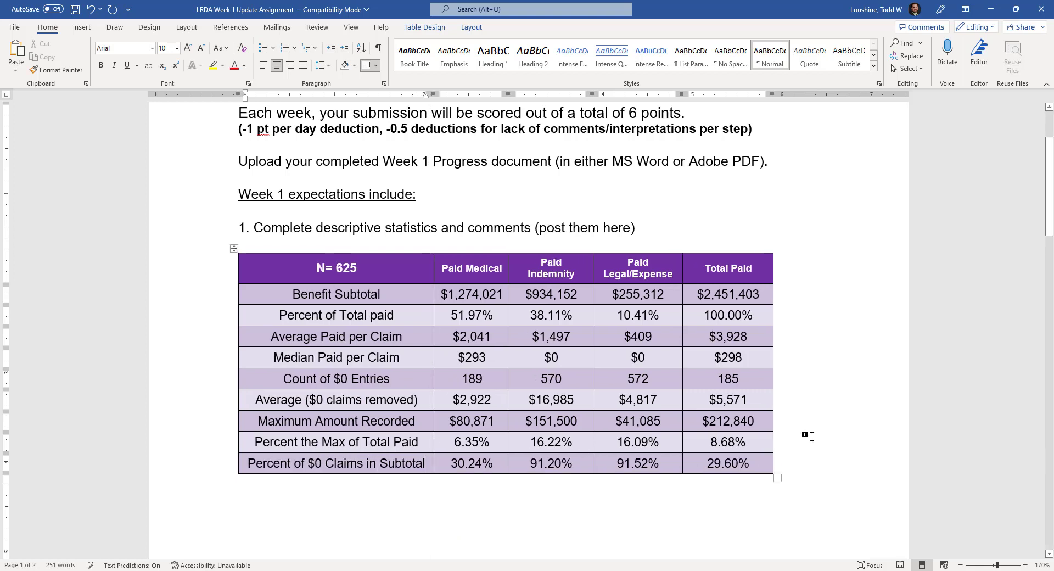
{"action": "left_click", "coordinate": [784, 531]}
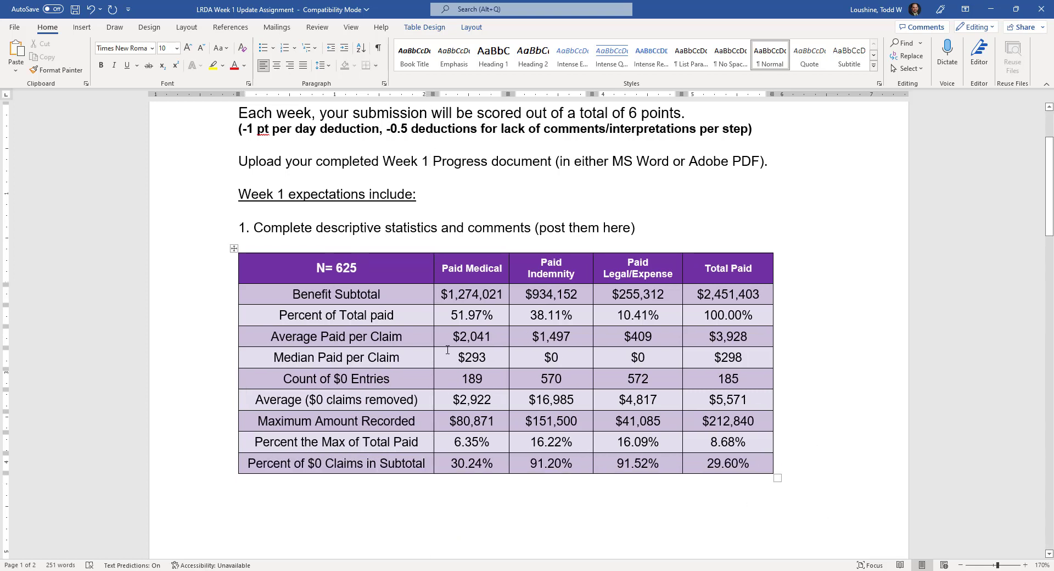
Step: Start a 'Table 1.' caption below the table and set it in Arial
{"action": "left_click", "coordinate": [438, 482]}
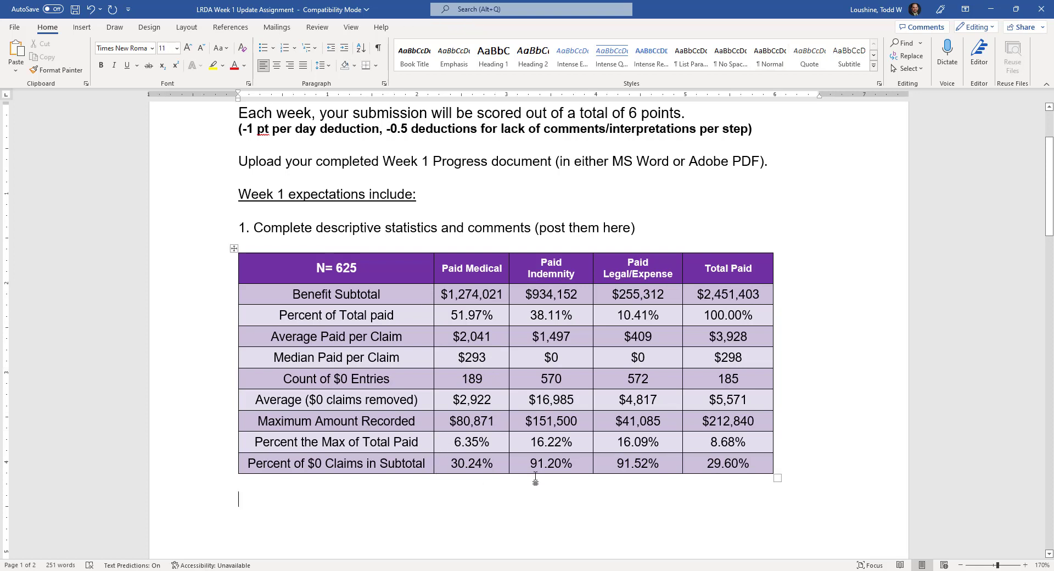
{"action": "type", "text": "Table 1."}
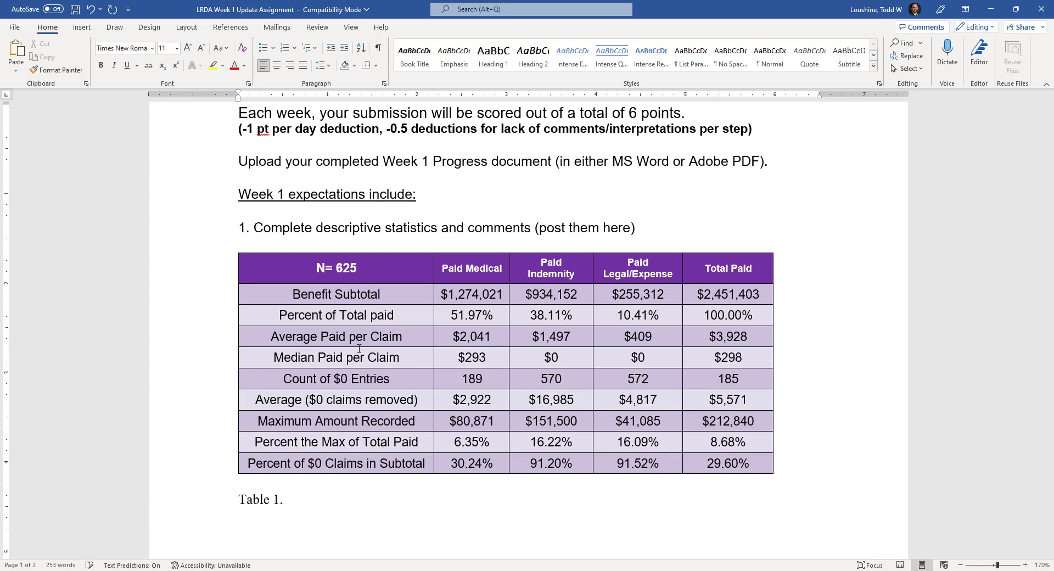
{"action": "scroll", "coordinate": [359, 349], "scroll_direction": "down", "scroll_amount": 3}
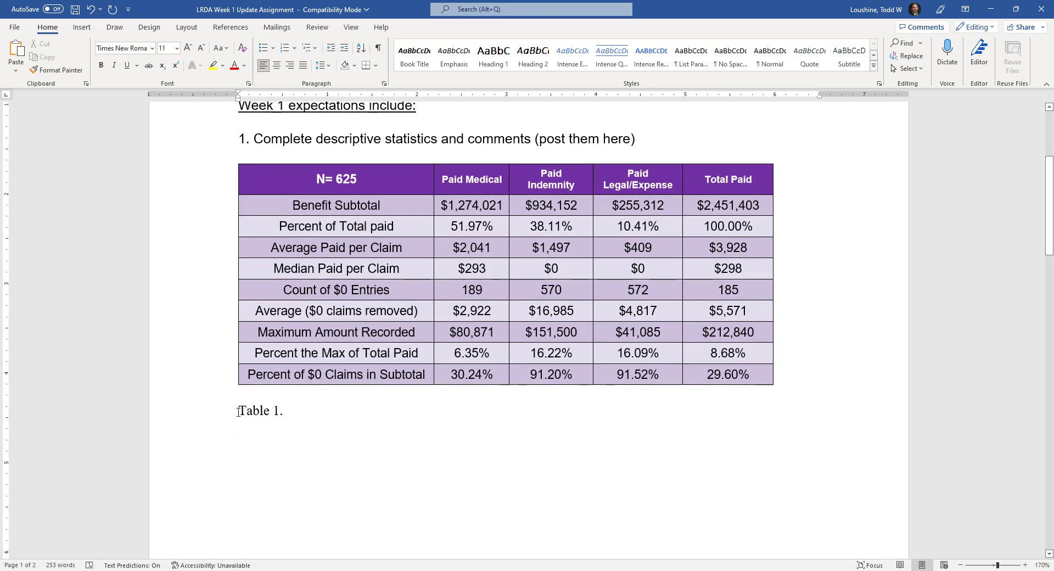
{"action": "triple_click", "coordinate": [245, 411]}
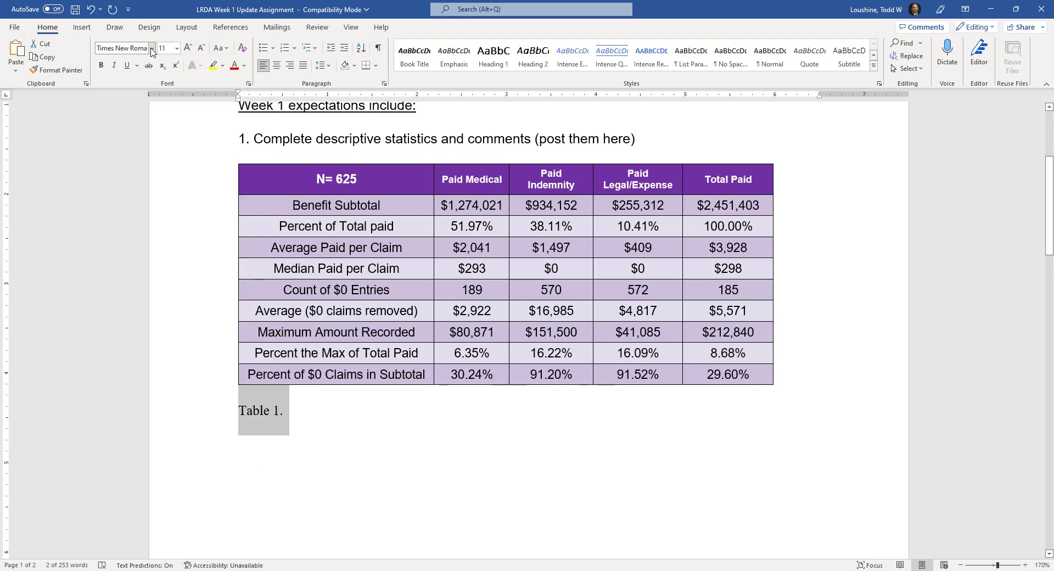
{"action": "left_click", "coordinate": [153, 51]}
{"action": "left_click", "coordinate": [118, 120]}
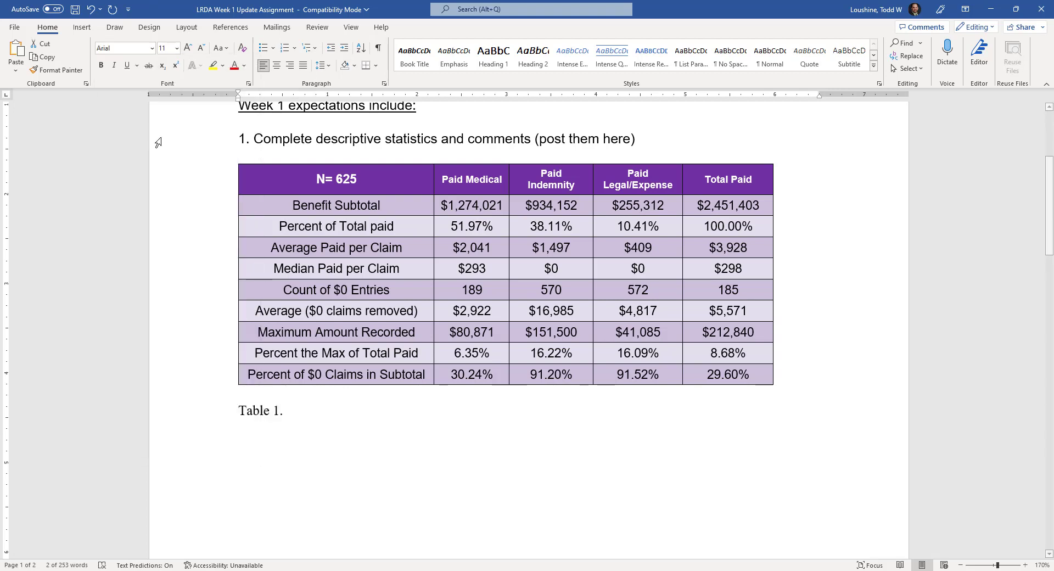
Step: Complete the caption with 'Descriptive Statistics, covering claims from June 1, 2019 to September 1, 2022'
{"action": "left_click", "coordinate": [326, 412]}
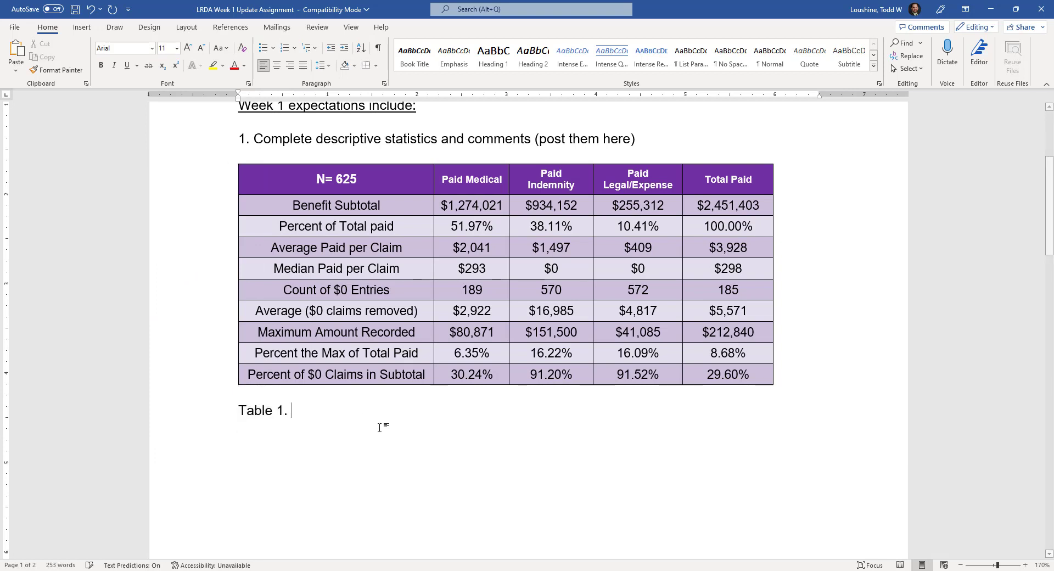
{"action": "type", "text": "Descriptive "}
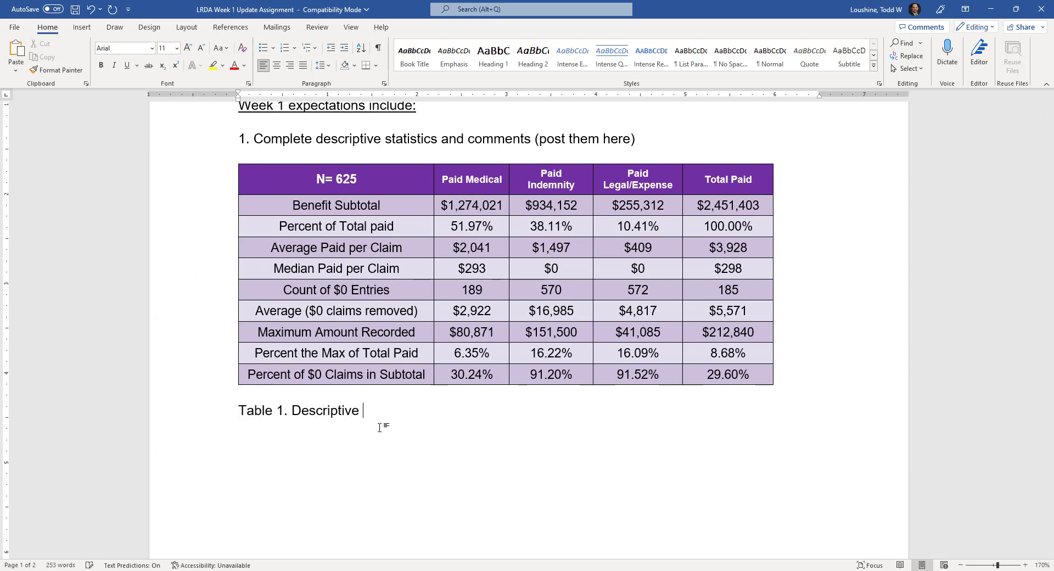
{"action": "type", "text": "STats"}
{"action": "key", "text": "BackSpace"}
{"action": "key", "text": "BackSpace"}
{"action": "key", "text": "BackSpace"}
{"action": "key", "text": "BackSpace"}
{"action": "type", "text": "tatistics"}
{"action": "type", "text": ", covering "}
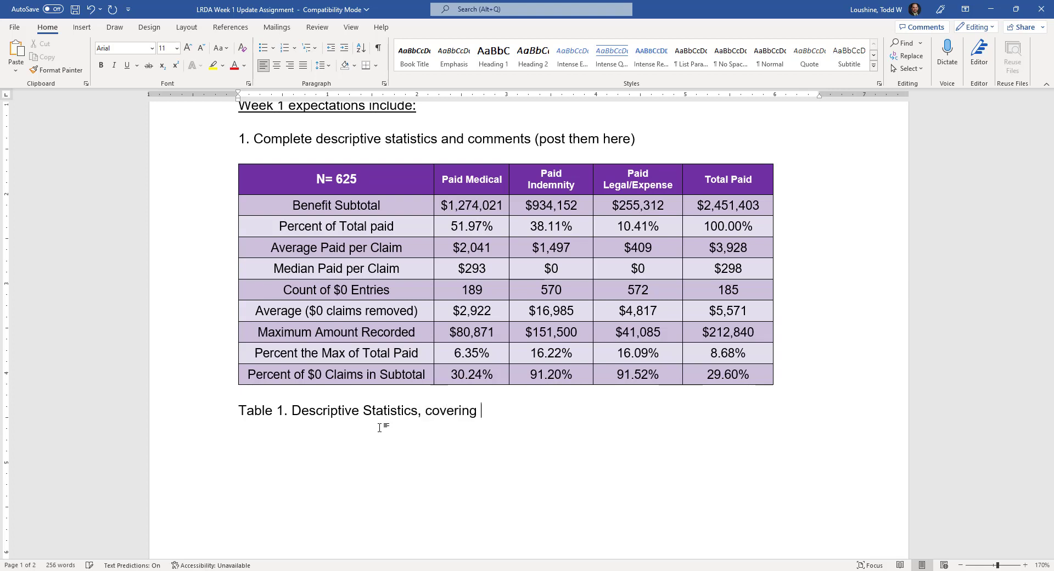
{"action": "type", "text": "claims from June 1, 2019"}
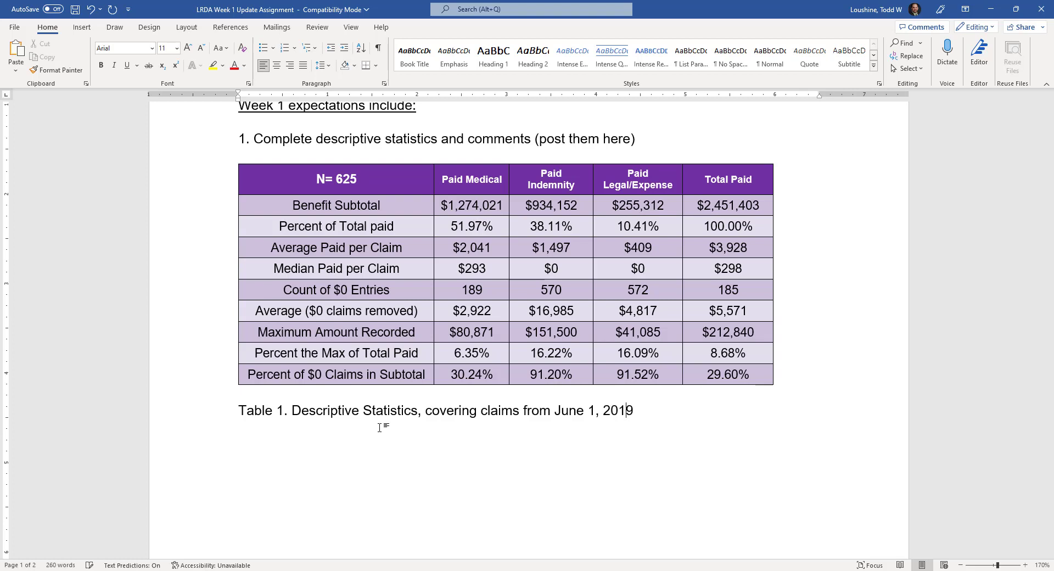
{"action": "type", "text": " to September 1, 202"}
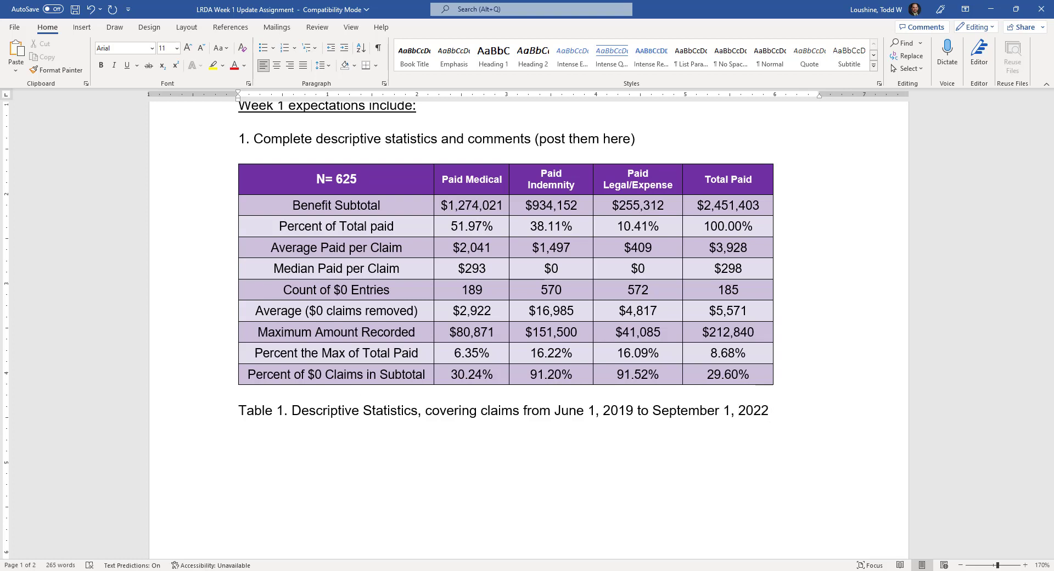
{"action": "type", "text": "2"}
Step: Make the Table 1 caption bold at 10 pt
{"action": "key", "text": "ctrl+shift+Left"}
{"action": "key", "text": "ctrl+shift+Left"}
{"action": "key", "text": "ctrl+shift+Left"}
{"action": "key", "text": "ctrl+shift+Left"}
{"action": "key", "text": "ctrl+shift+Left"}
{"action": "key", "text": "ctrl+shift+Left"}
{"action": "key", "text": "ctrl+shift+Left"}
{"action": "key", "text": "ctrl+shift+Left"}
{"action": "key", "text": "ctrl+shift+Left"}
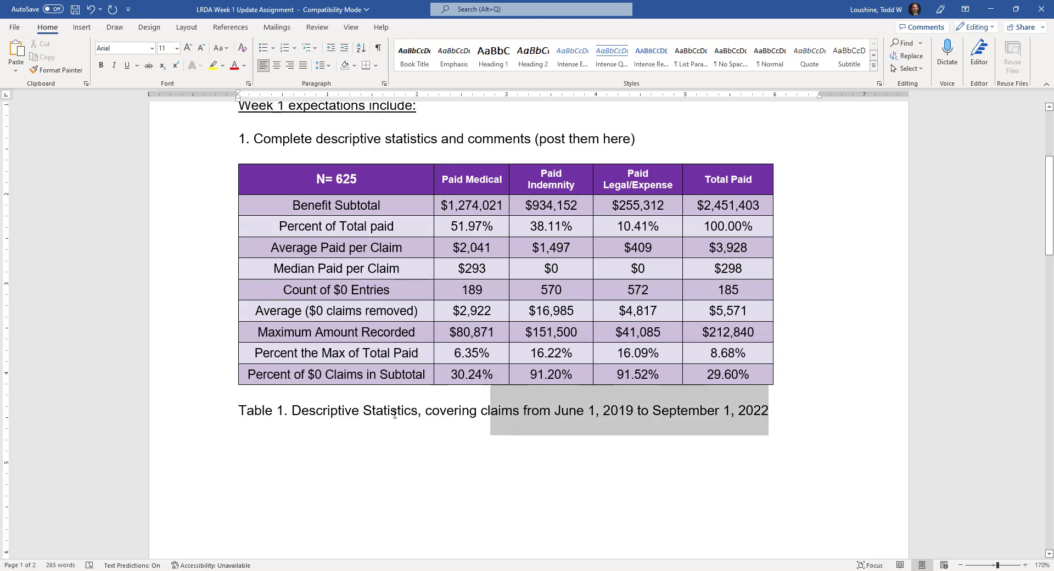
{"action": "left_click", "coordinate": [246, 423], "text": "shift"}
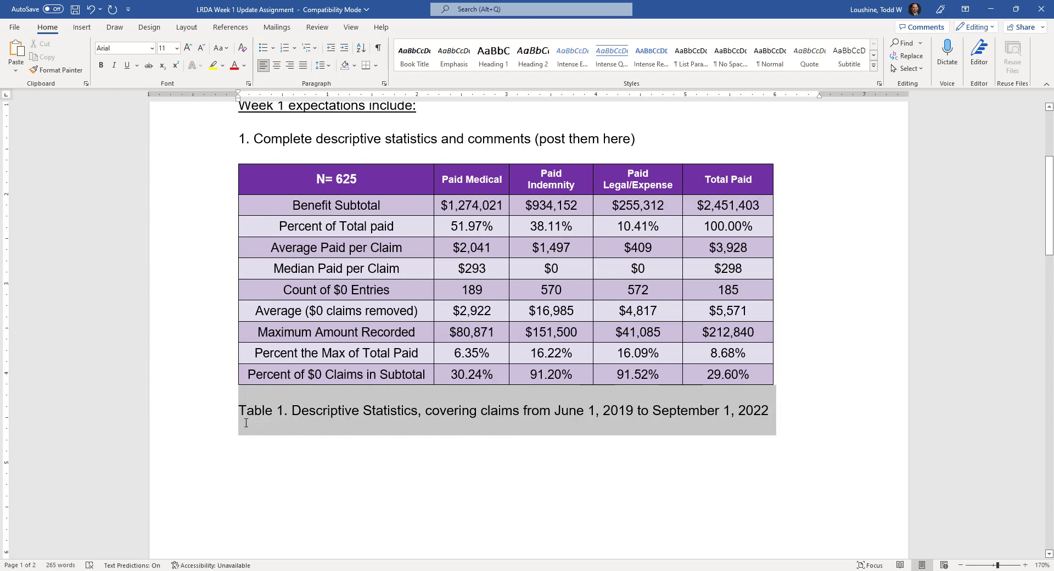
{"action": "left_click", "coordinate": [178, 50]}
{"action": "left_click", "coordinate": [167, 85]}
{"action": "key", "text": "ctrl+b"}
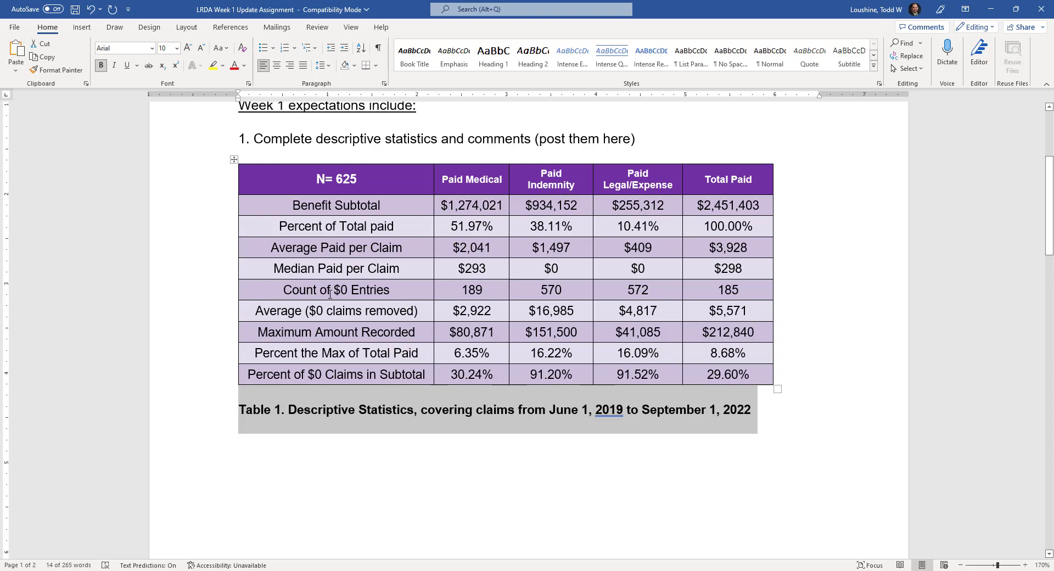
Step: Set the caption's paragraph spacing to 0 pt before and after
{"action": "right_click", "coordinate": [402, 398]}
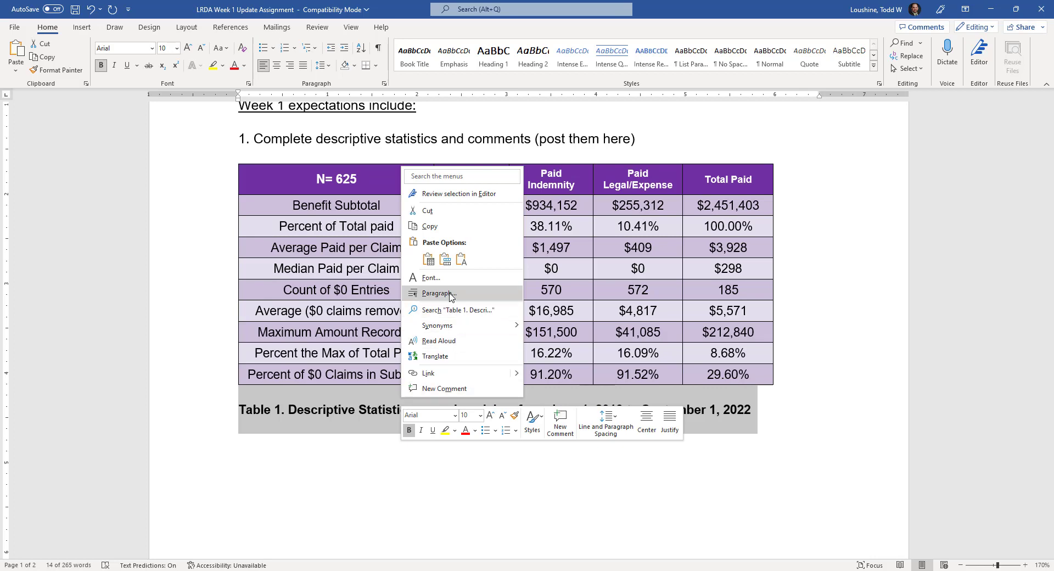
{"action": "key", "text": "Escape"}
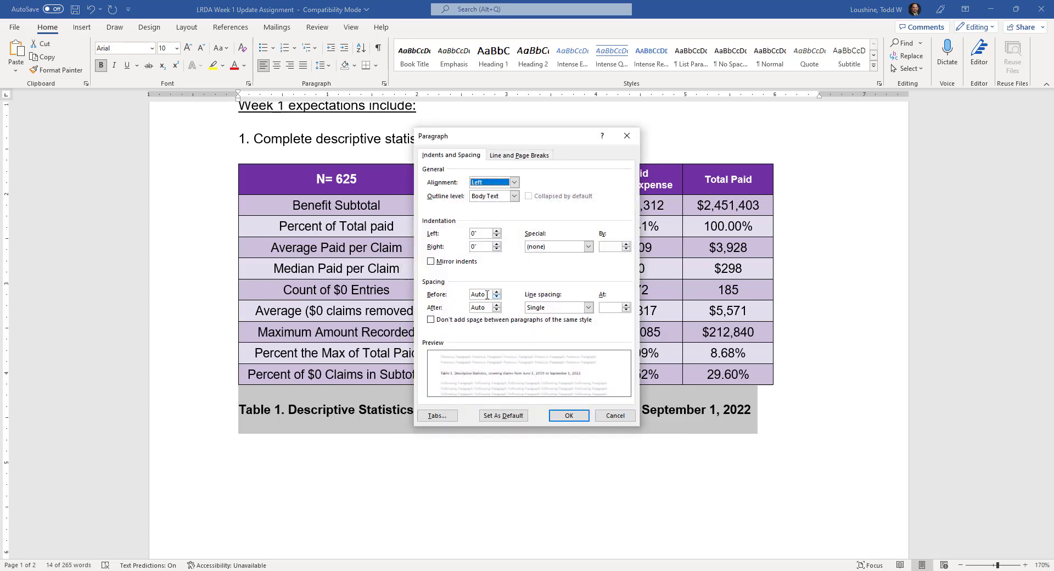
{"action": "left_click", "coordinate": [497, 297]}
{"action": "left_click", "coordinate": [497, 309]}
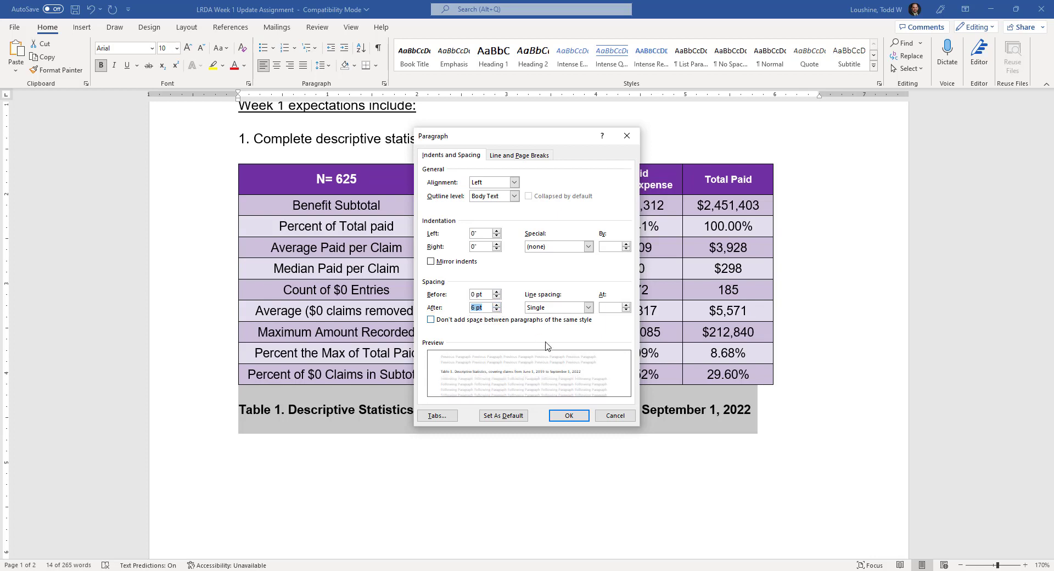
{"action": "left_click", "coordinate": [497, 310]}
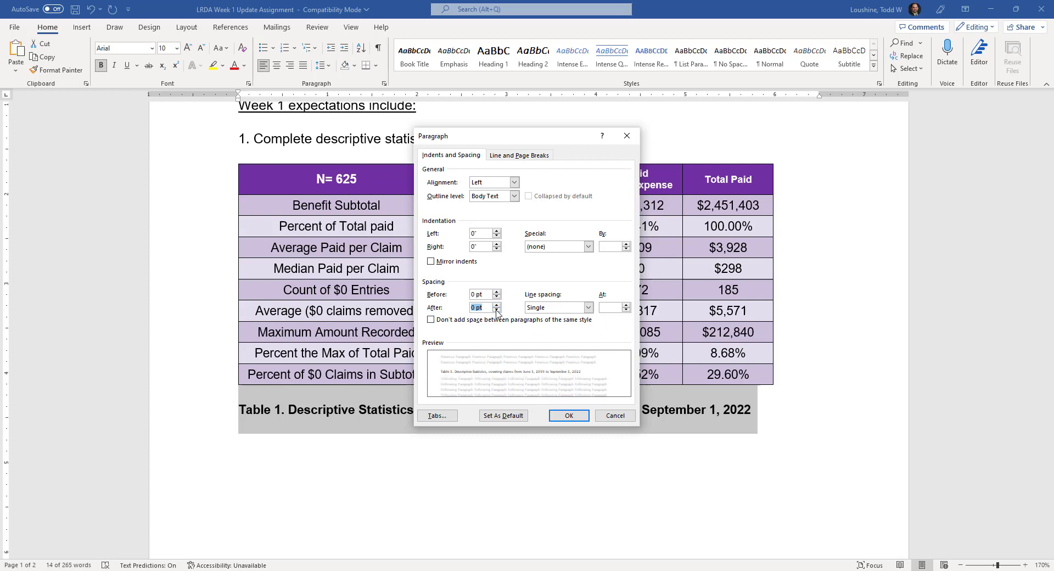
{"action": "left_click", "coordinate": [568, 416]}
{"action": "left_click", "coordinate": [682, 455]}
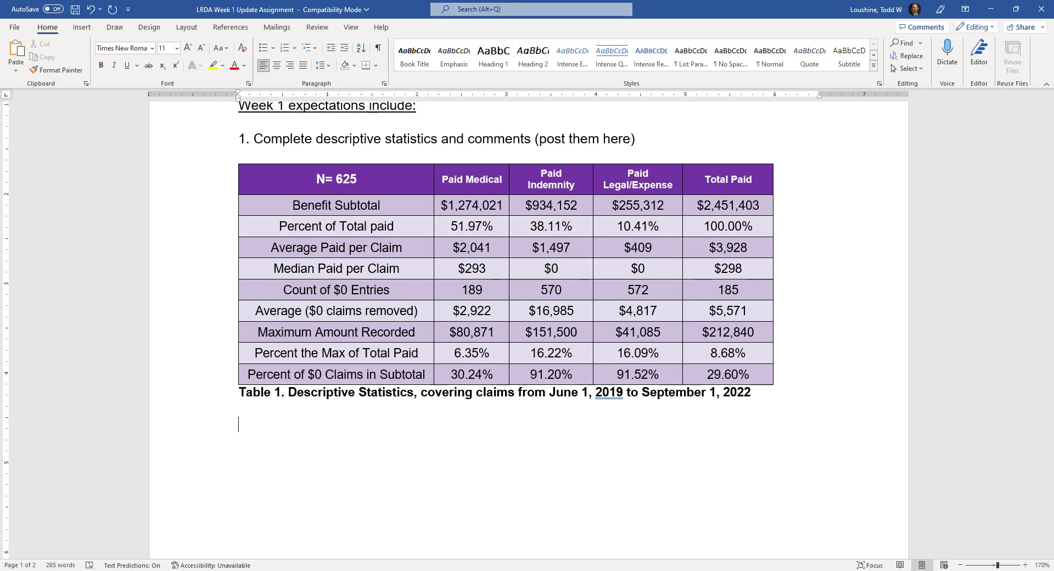
Step: Copy the data analysis sentence from Excel cell S642
{"action": "key", "text": "alt+Tab"}
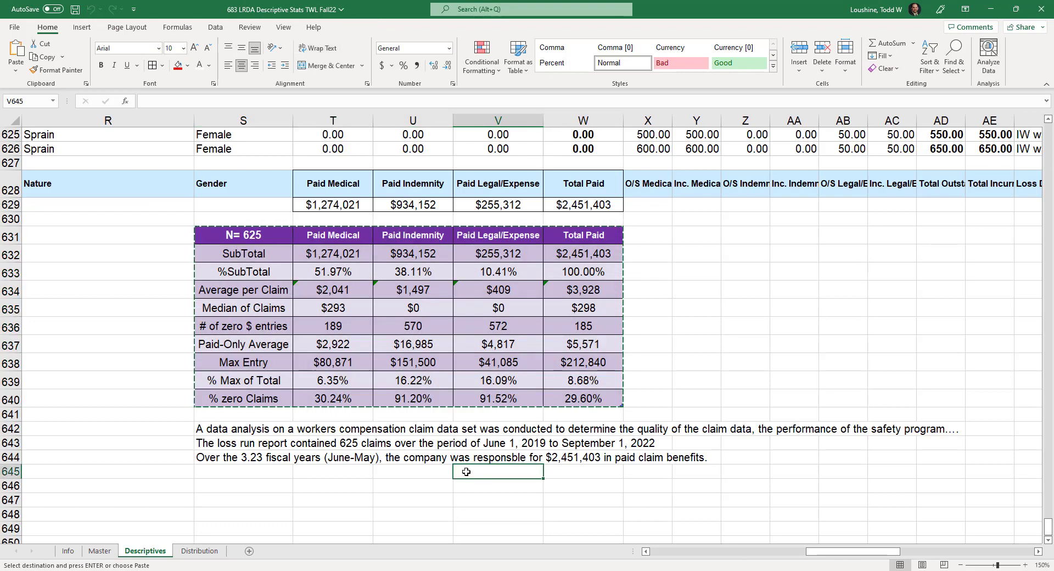
{"action": "left_click", "coordinate": [203, 429]}
{"action": "key", "text": "Escape"}
{"action": "key", "text": "ctrl+c"}
Step: Paste the data analysis sentence below the caption under a 'Comments about results:' heading
{"action": "mouse_move", "coordinate": [390, 570]}
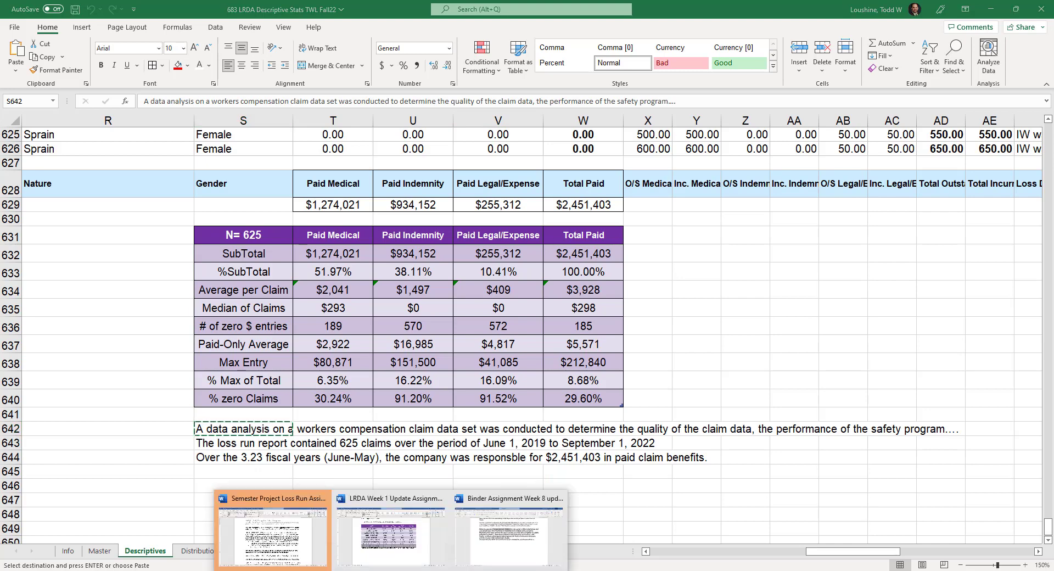
{"action": "left_click", "coordinate": [391, 528]}
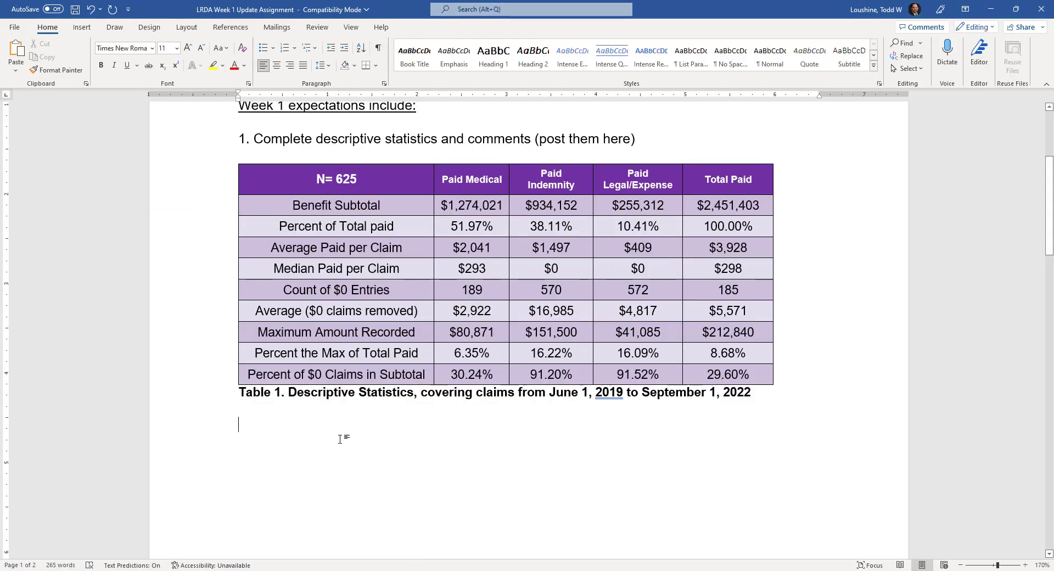
{"action": "key", "text": "ctrl+v"}
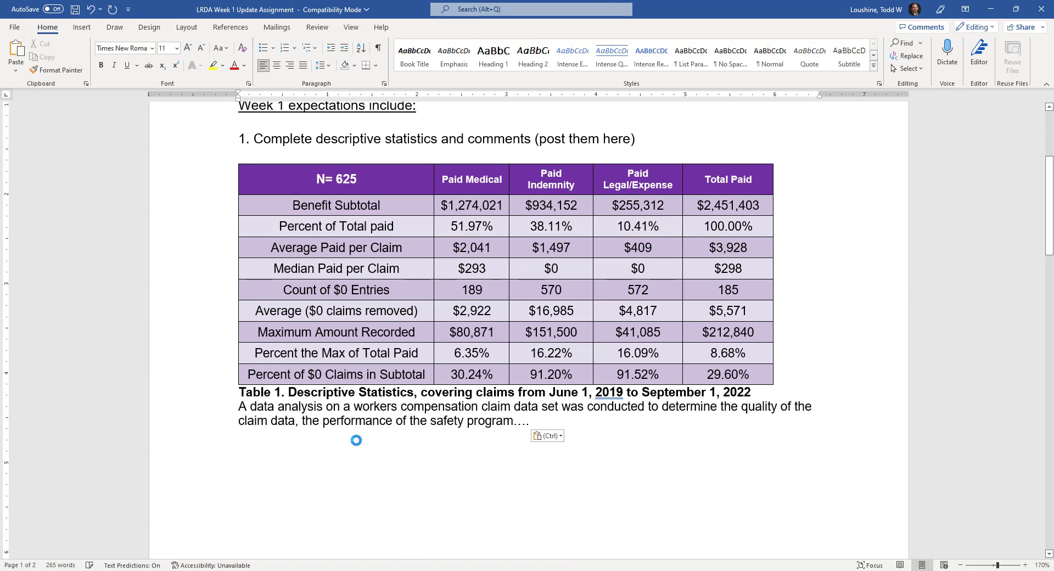
{"action": "key", "text": "ctrl+Up"}
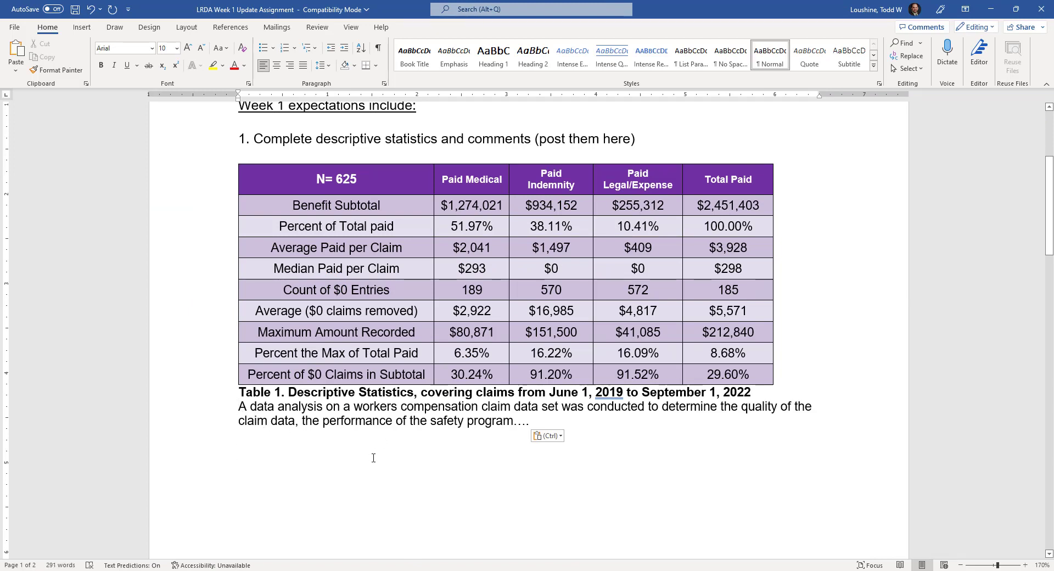
{"action": "key", "text": "Return"}
{"action": "key", "text": "Return"}
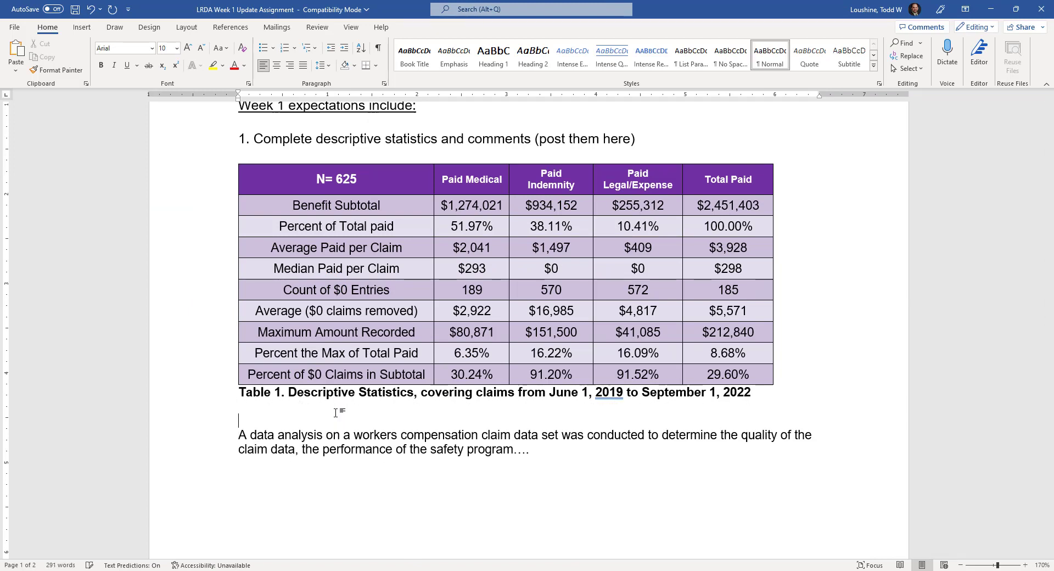
{"action": "type", "text": "Comments "}
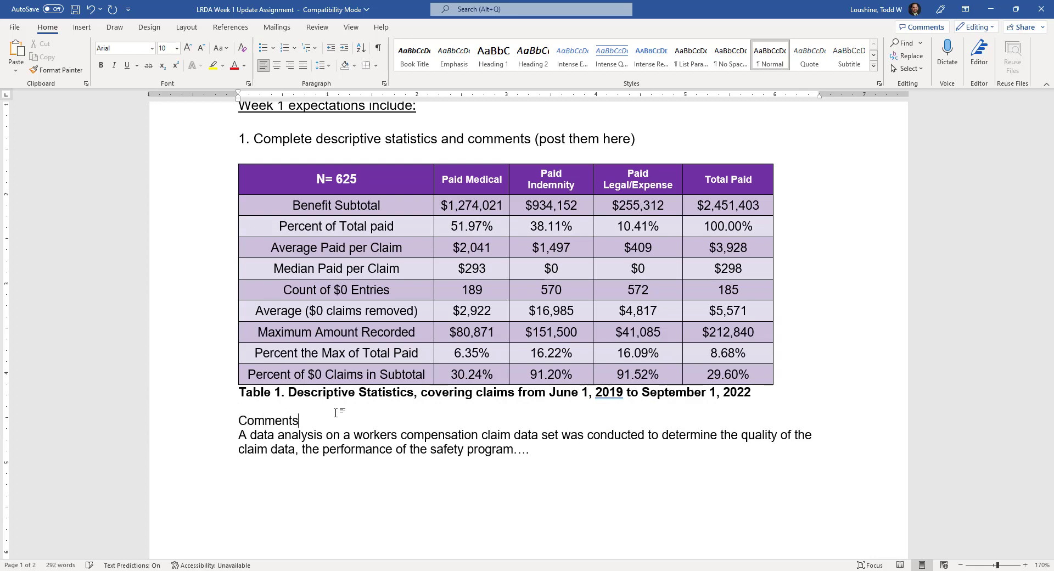
{"action": "type", "text": "about results :"}
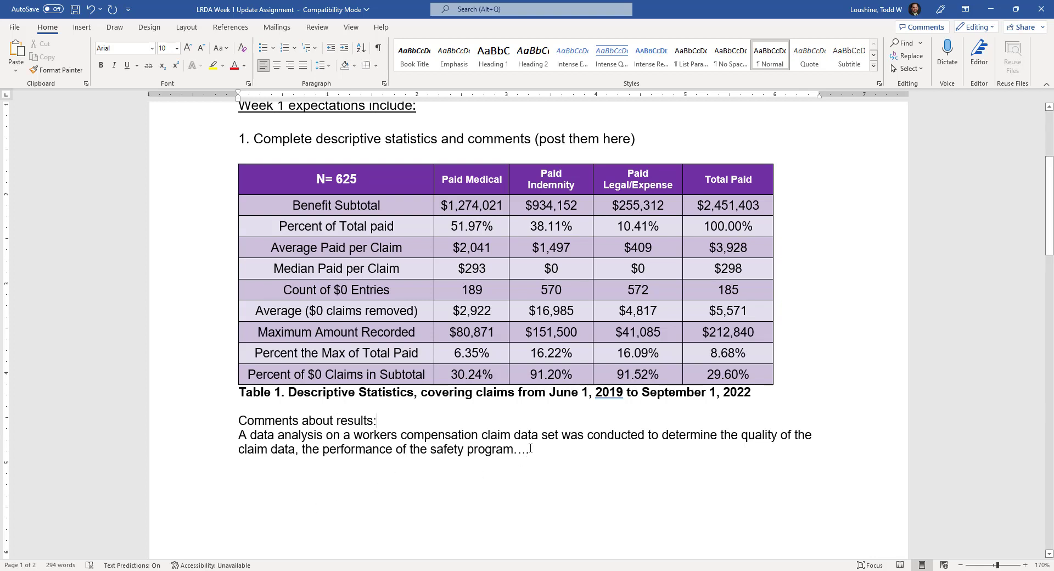
{"action": "key", "text": "BackSpace"}
{"action": "key", "text": "BackSpace"}
{"action": "key", "text": "BackSpace"}
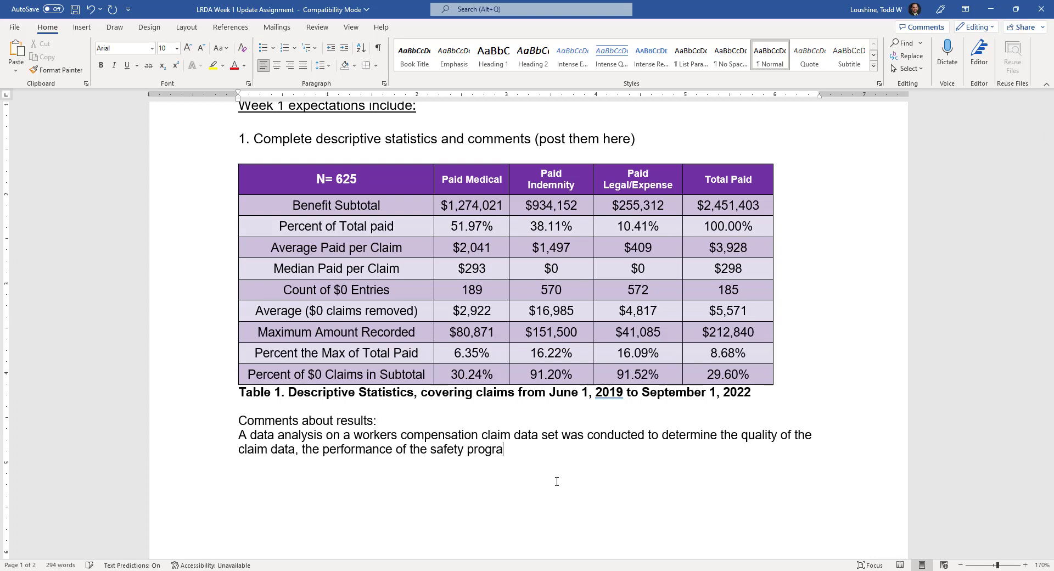
{"action": "key", "text": "Return"}
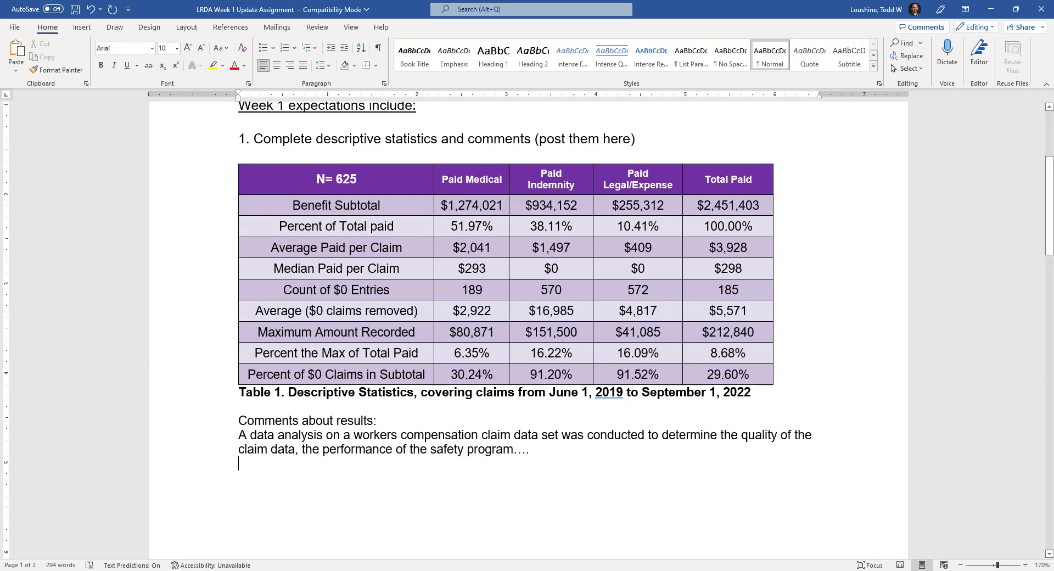
Step: Copy the loss run sentence and fiscal years sentence from Excel into the comments
{"action": "mouse_move", "coordinate": [391, 570]}
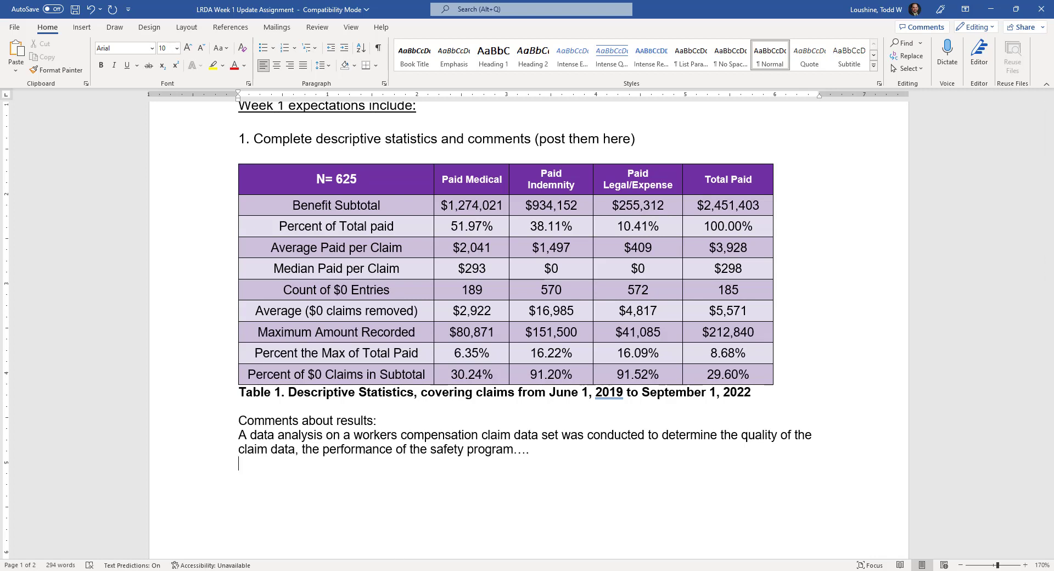
{"action": "key", "text": "alt+Tab"}
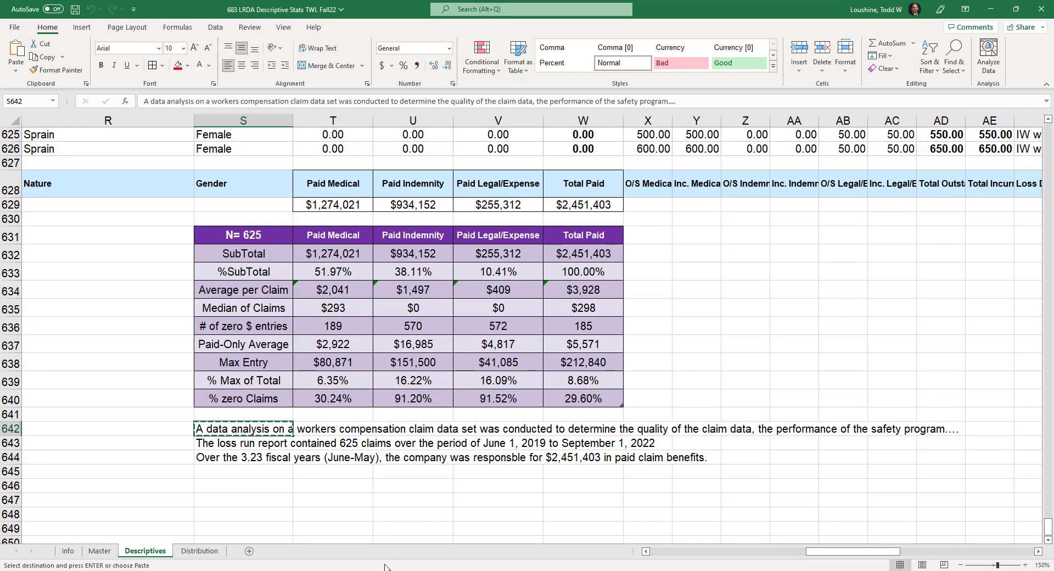
{"action": "key", "text": "Down"}
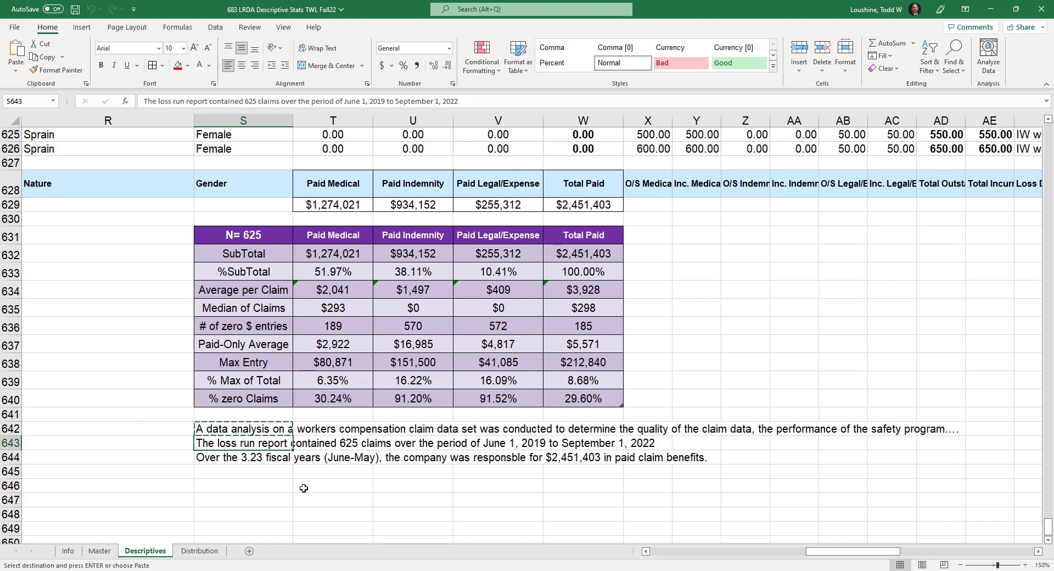
{"action": "key", "text": "ctrl+c"}
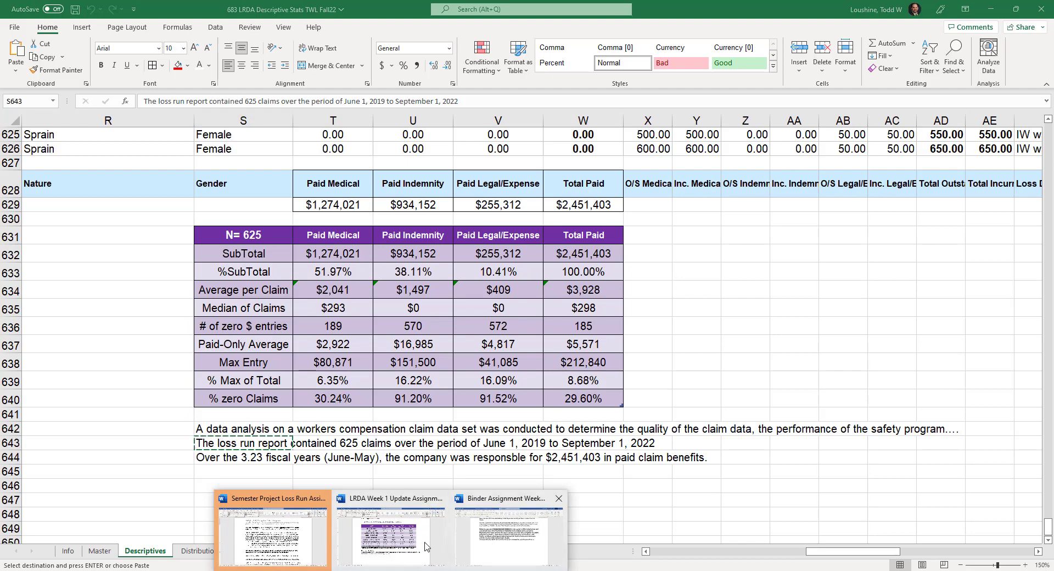
{"action": "left_click", "coordinate": [391, 531]}
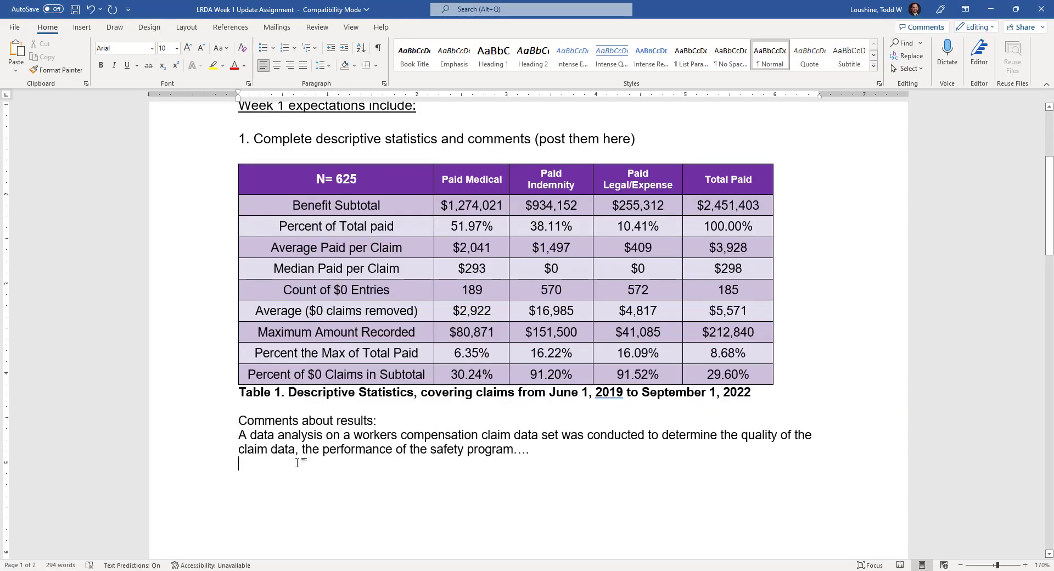
{"action": "key", "text": "ctrl+v"}
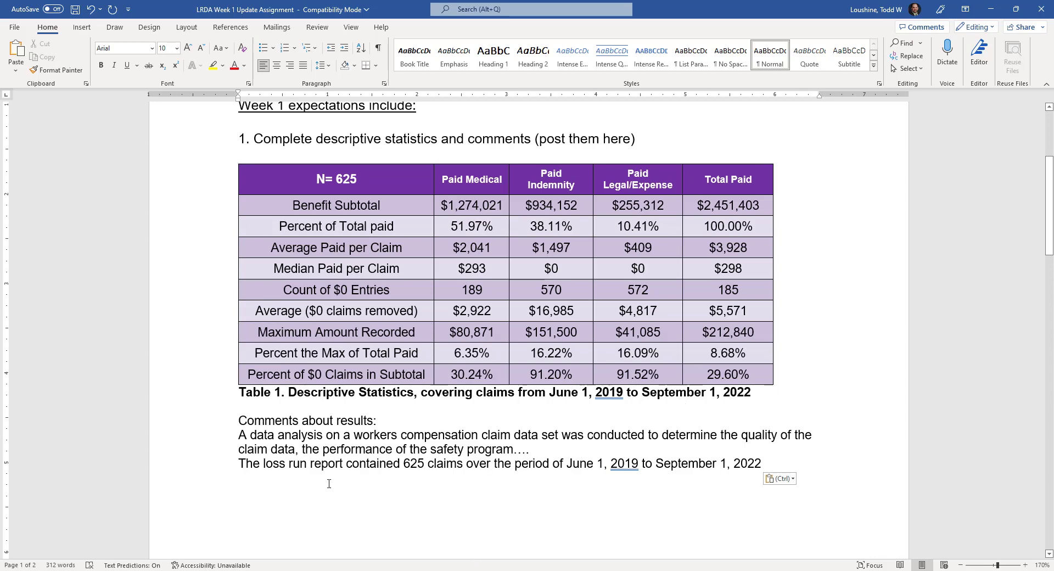
{"action": "key", "text": "alt+Tab"}
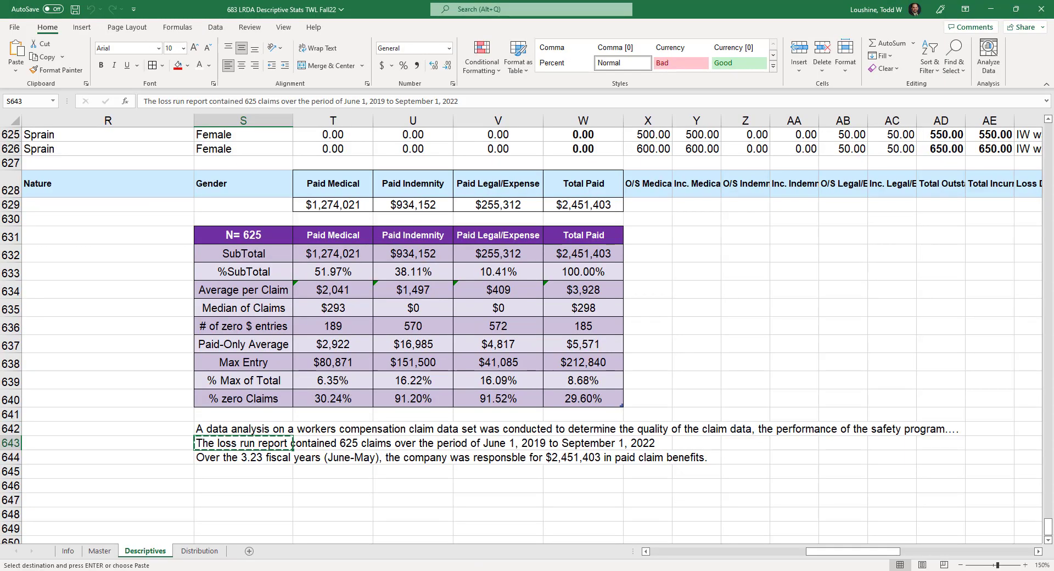
{"action": "key", "text": "Down"}
{"action": "key", "text": "ctrl+c"}
{"action": "key", "text": "ctrl+c"}
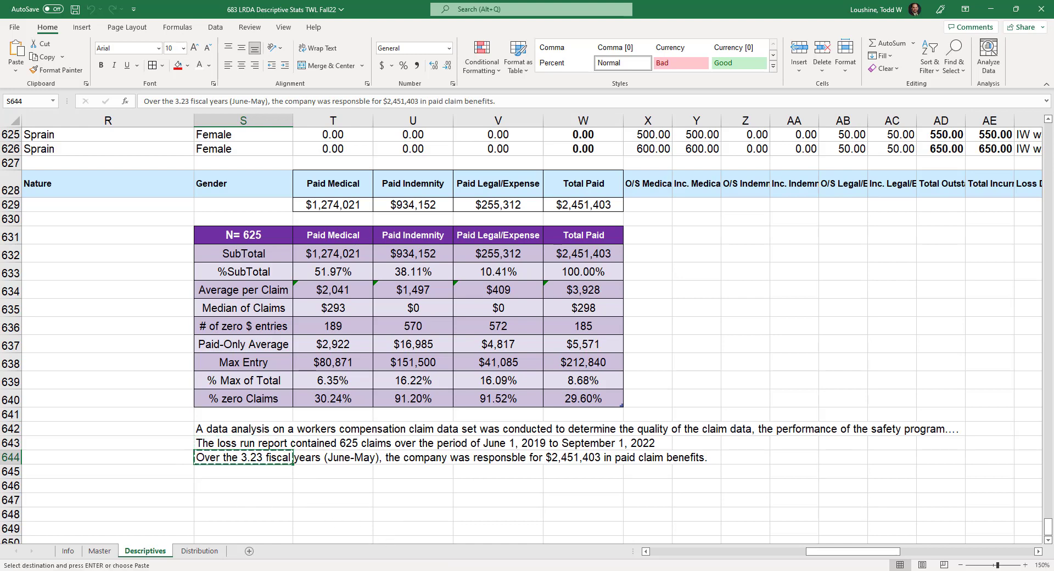
{"action": "left_click", "coordinate": [394, 539]}
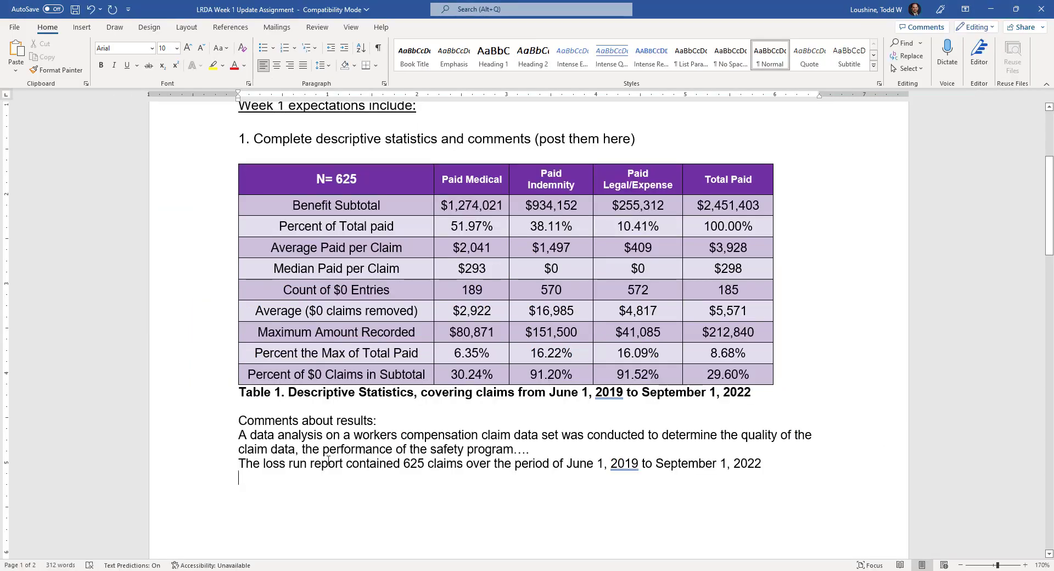
{"action": "key", "text": "ctrl+v"}
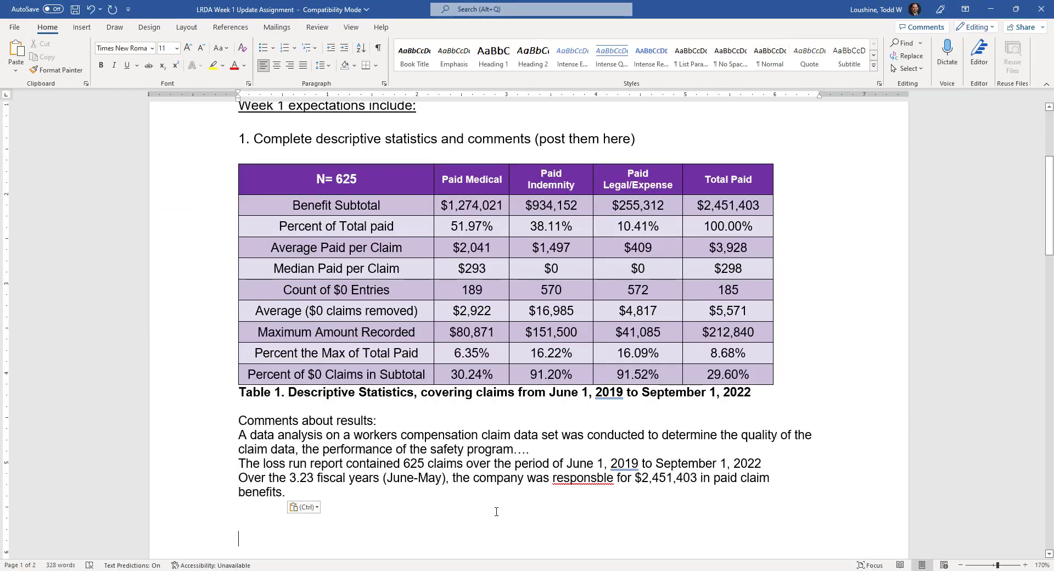
{"action": "key", "text": "alt+Tab"}
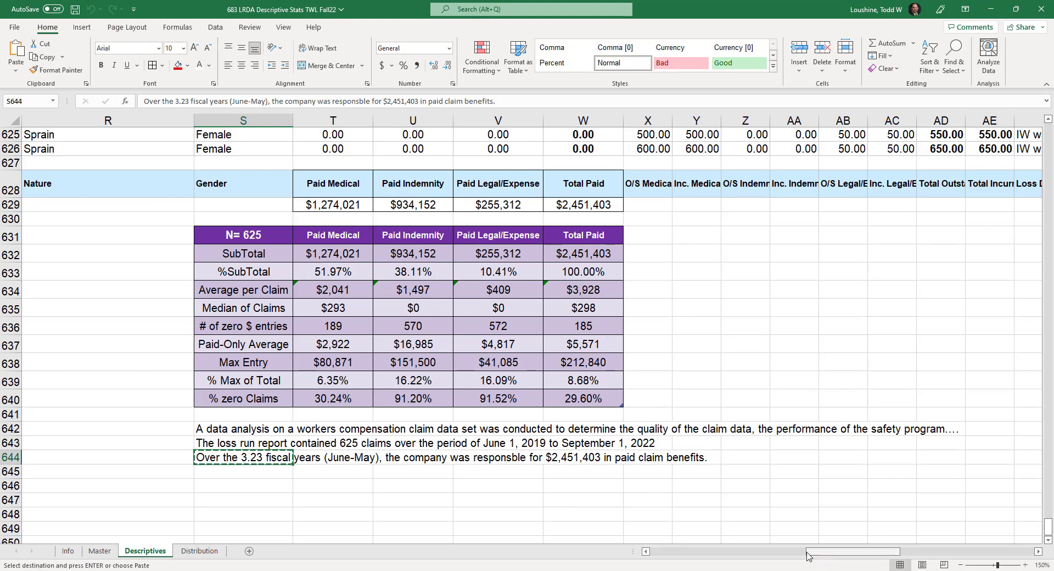
Step: In Excel, reset row 631 to standard height and copy the Open/Closed claim rows M630:O631
{"action": "left_click_drag", "start_coordinate": [838, 551], "coordinate": [742, 555]}
{"action": "left_click", "coordinate": [395, 361]}
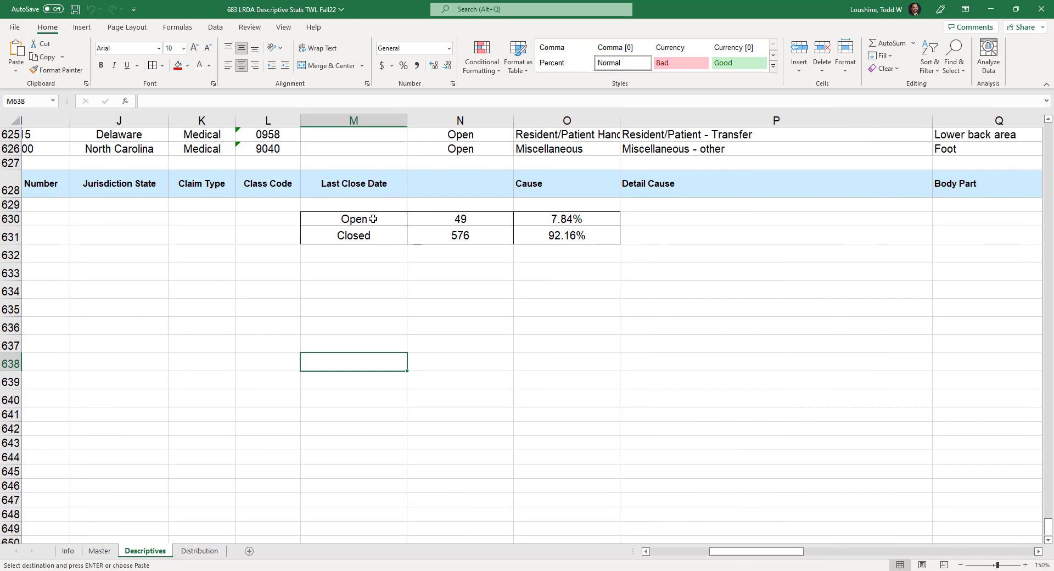
{"action": "left_click_drag", "start_coordinate": [372, 219], "coordinate": [551, 237]}
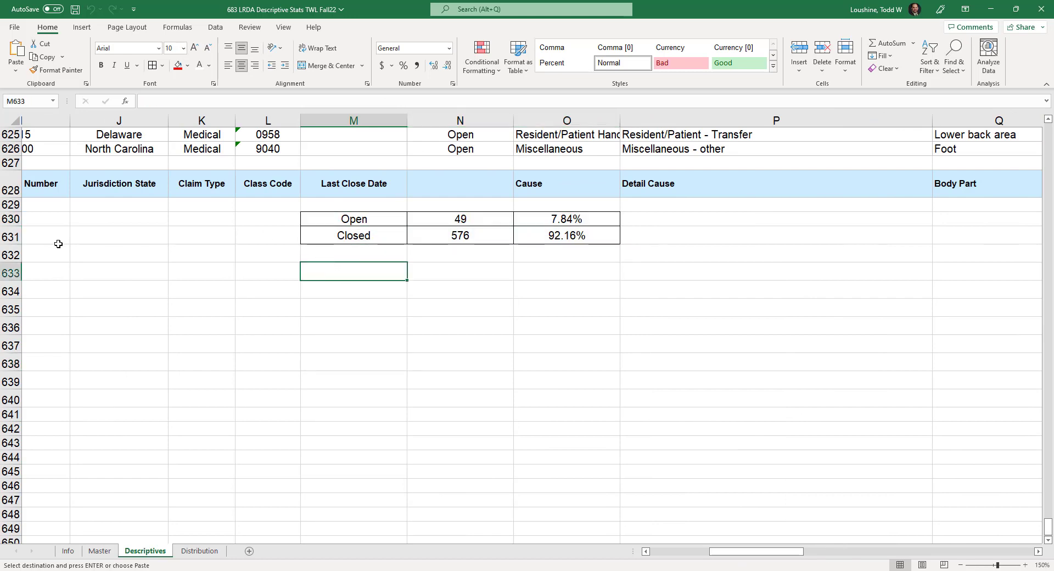
{"action": "left_click_drag", "start_coordinate": [22, 245], "coordinate": [22, 242]}
{"action": "left_click", "coordinate": [336, 362]}
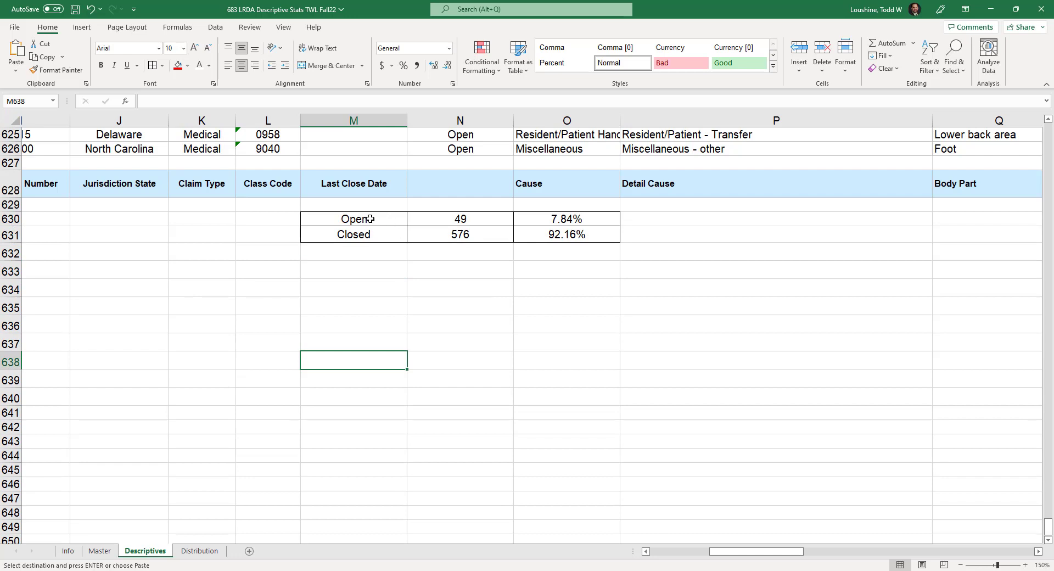
{"action": "left_click_drag", "start_coordinate": [370, 219], "coordinate": [549, 235]}
{"action": "key", "text": "ctrl+v"}
{"action": "key", "text": "ctrl+c"}
Step: Paste the Open/Closed table (49 at 7.84%, 576 at 92.16%) below the comments in the Word report
{"action": "left_click", "coordinate": [390, 570]}
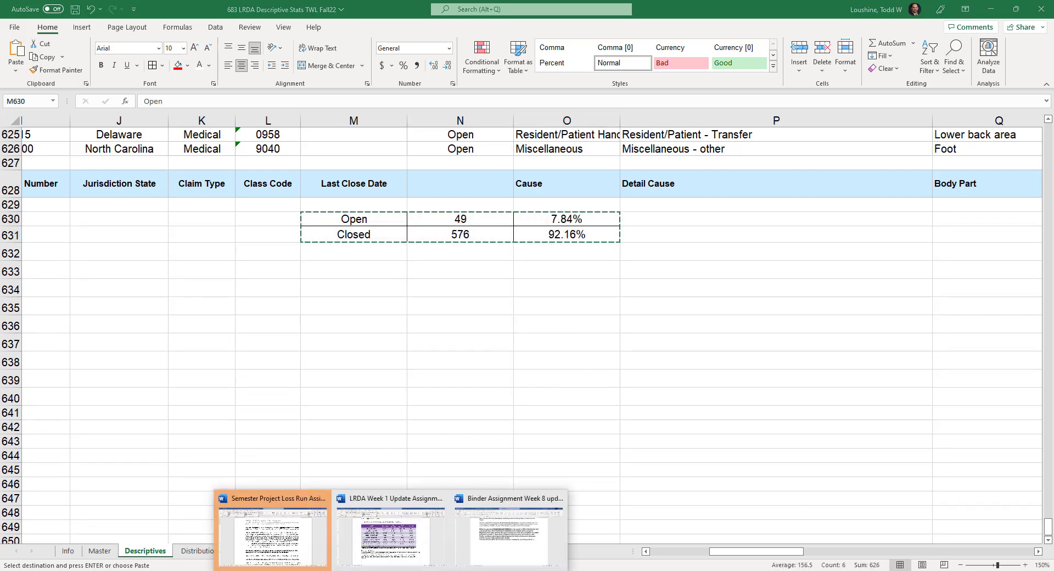
{"action": "left_click", "coordinate": [393, 544]}
{"action": "left_click", "coordinate": [331, 513]}
{"action": "key", "text": "ctrl+v"}
{"action": "scroll", "coordinate": [330, 512], "scroll_direction": "down", "scroll_amount": 3}
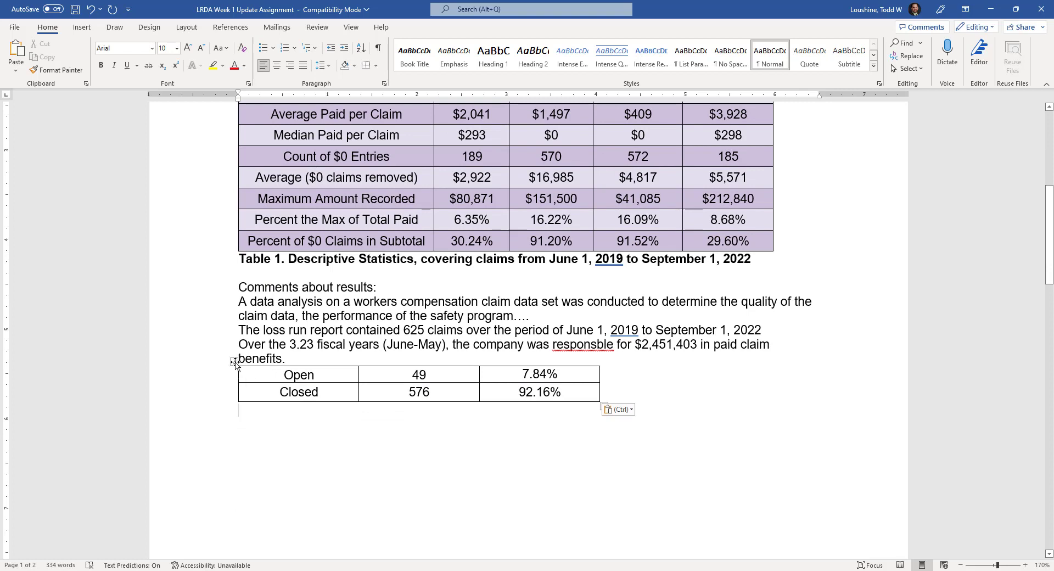
{"action": "left_click", "coordinate": [233, 362]}
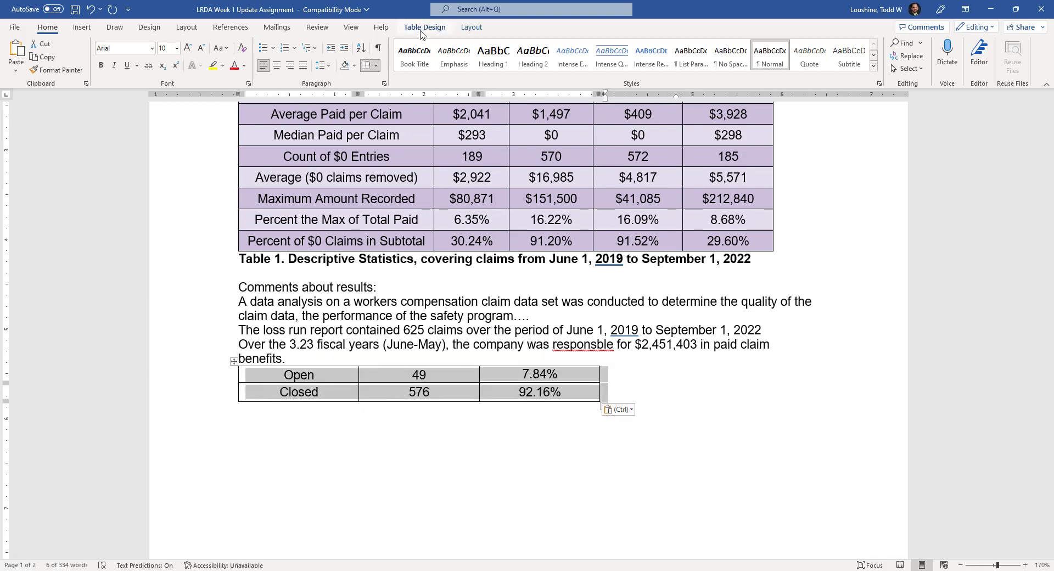
{"action": "left_click", "coordinate": [424, 30]}
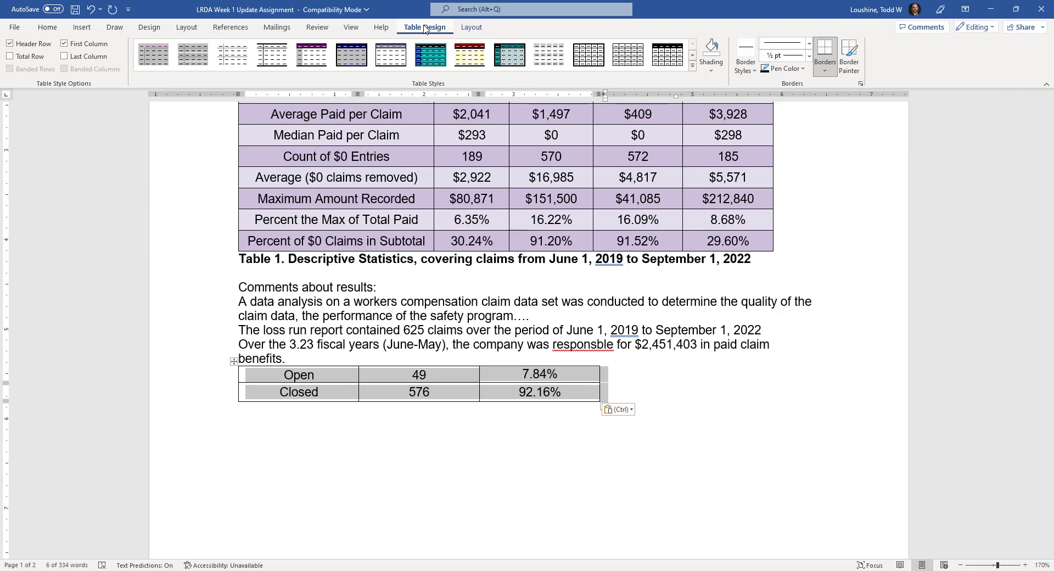
{"action": "left_click", "coordinate": [693, 55]}
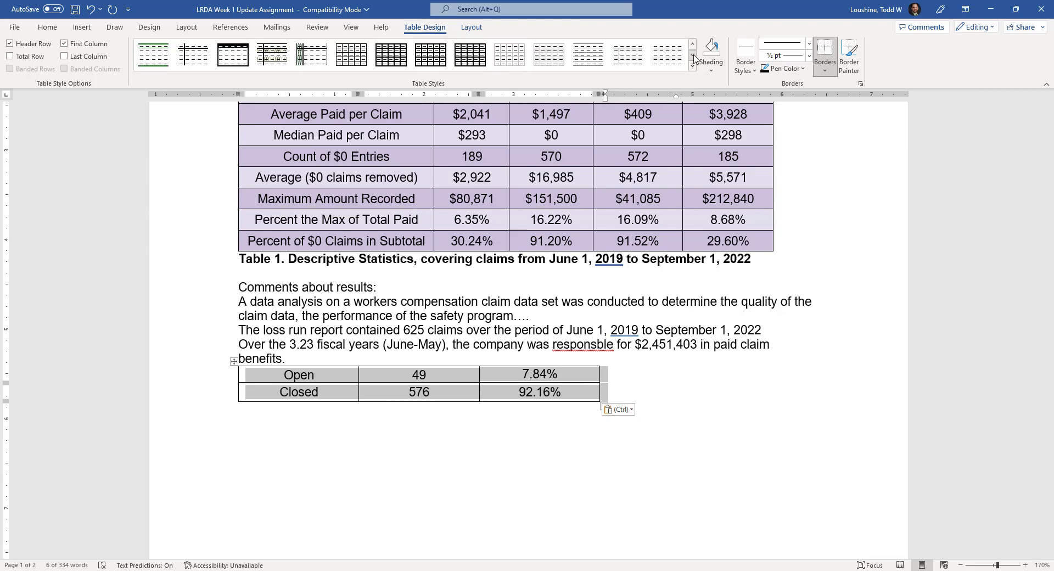
{"action": "left_click", "coordinate": [694, 55]}
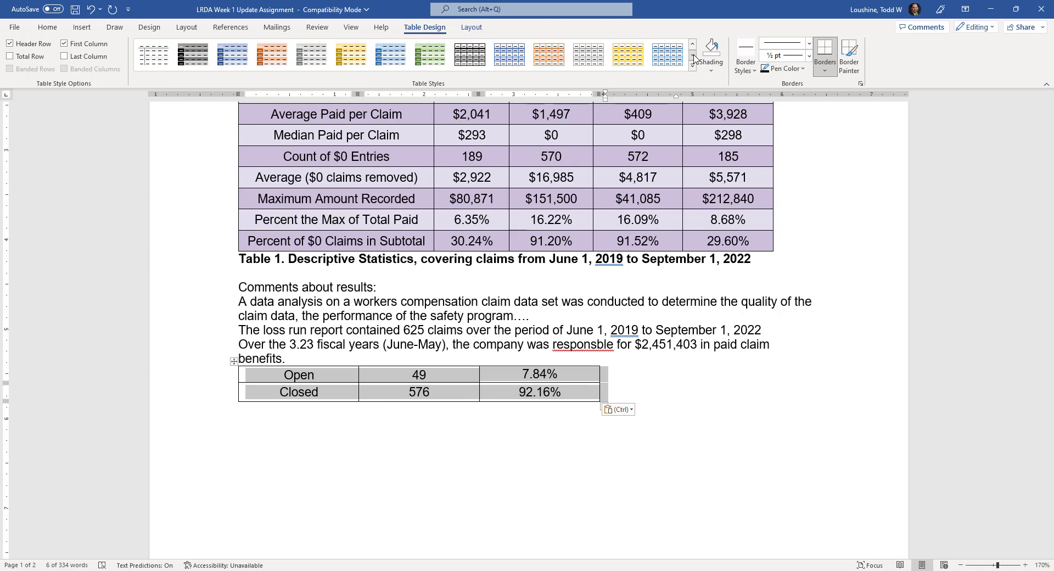
{"action": "left_click", "coordinate": [693, 55]}
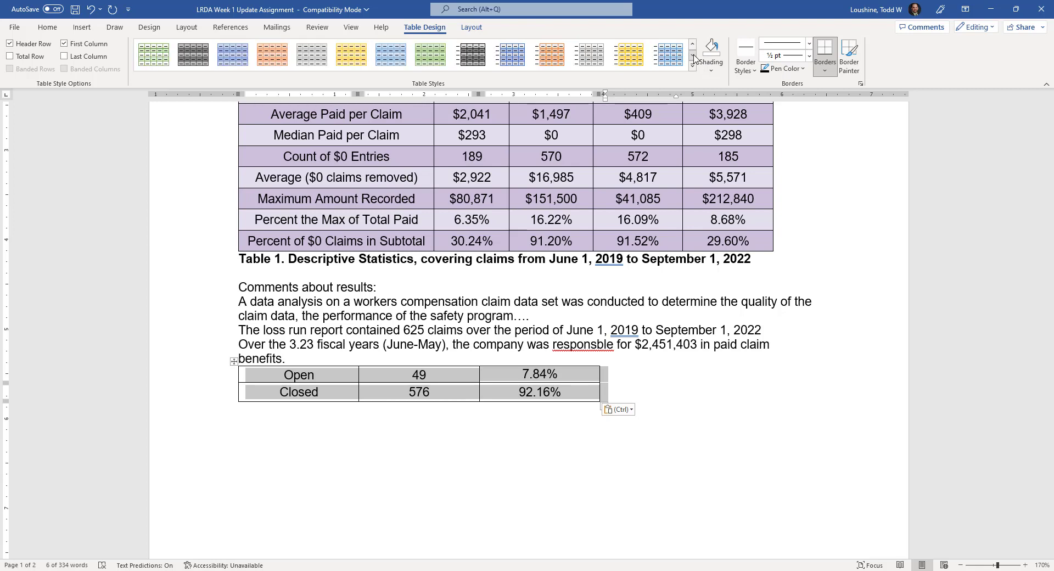
{"action": "left_click", "coordinate": [456, 459]}
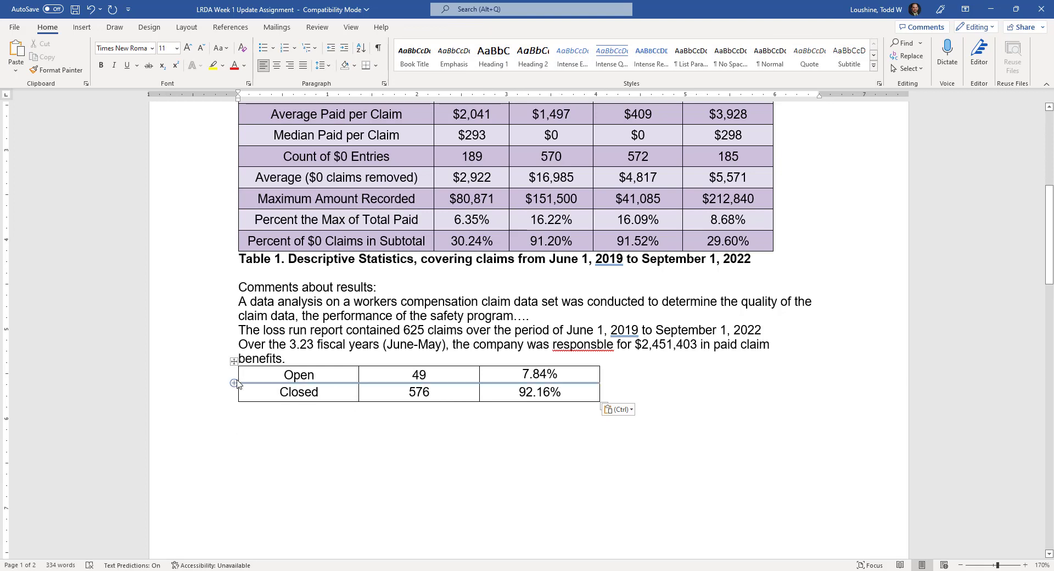
{"action": "left_click", "coordinate": [266, 377]}
Step: Insert a row above Open with headers Claim Status, Number of Claims and Percent of Total
{"action": "right_click", "coordinate": [268, 375]}
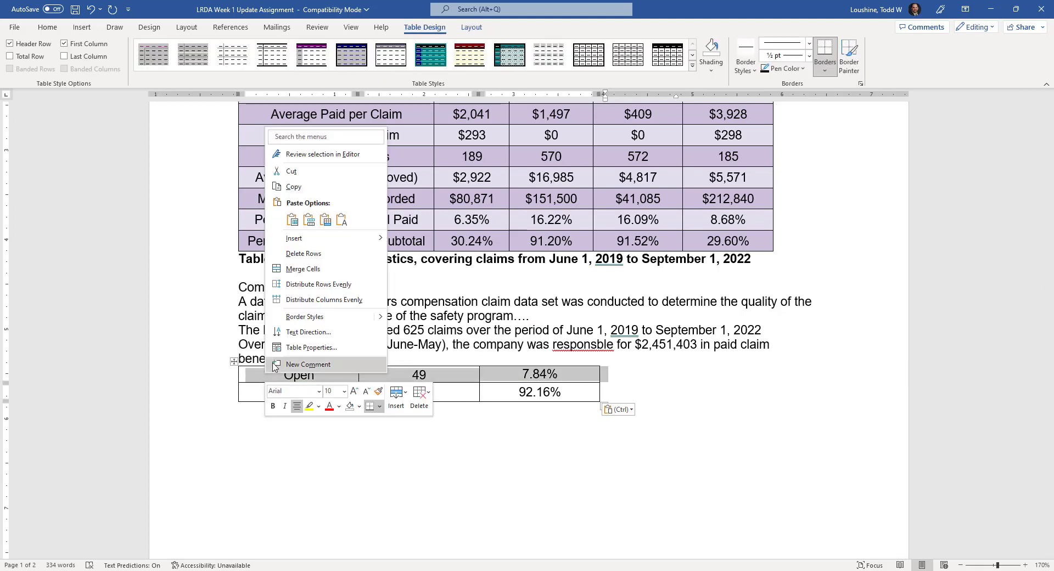
{"action": "mouse_move", "coordinate": [373, 242]}
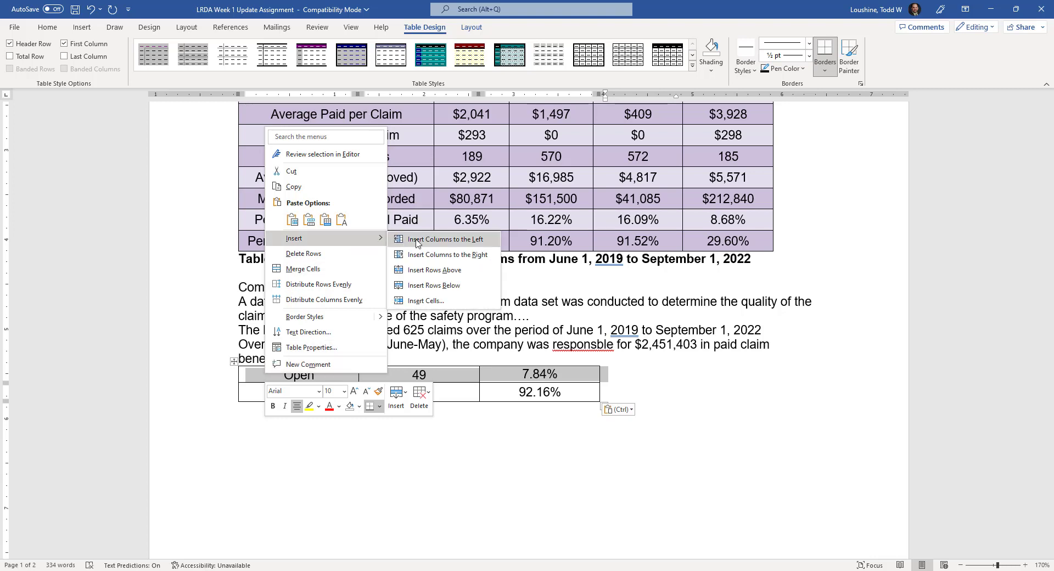
{"action": "left_click", "coordinate": [431, 269]}
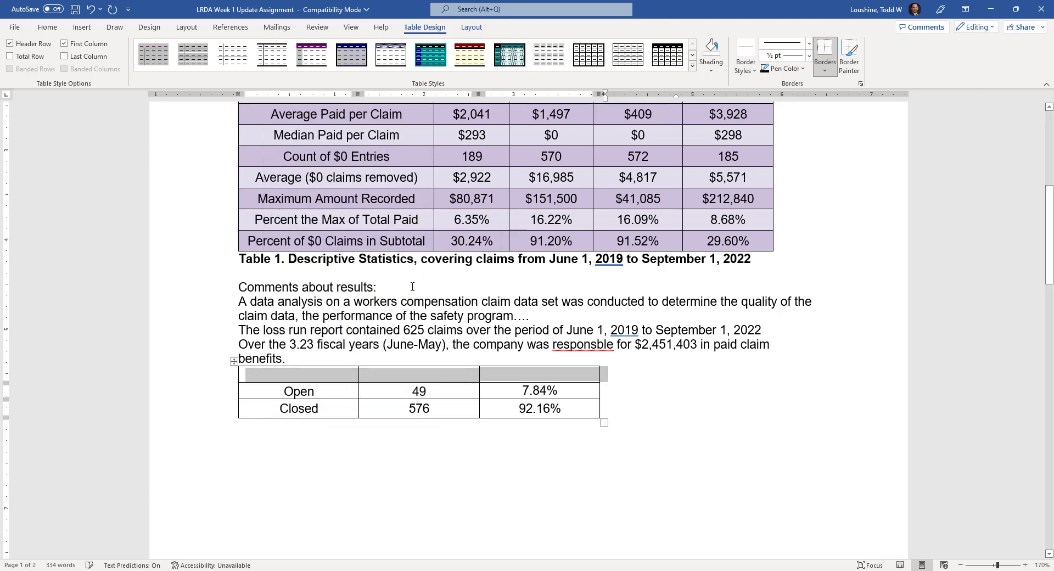
{"action": "left_click", "coordinate": [329, 377]}
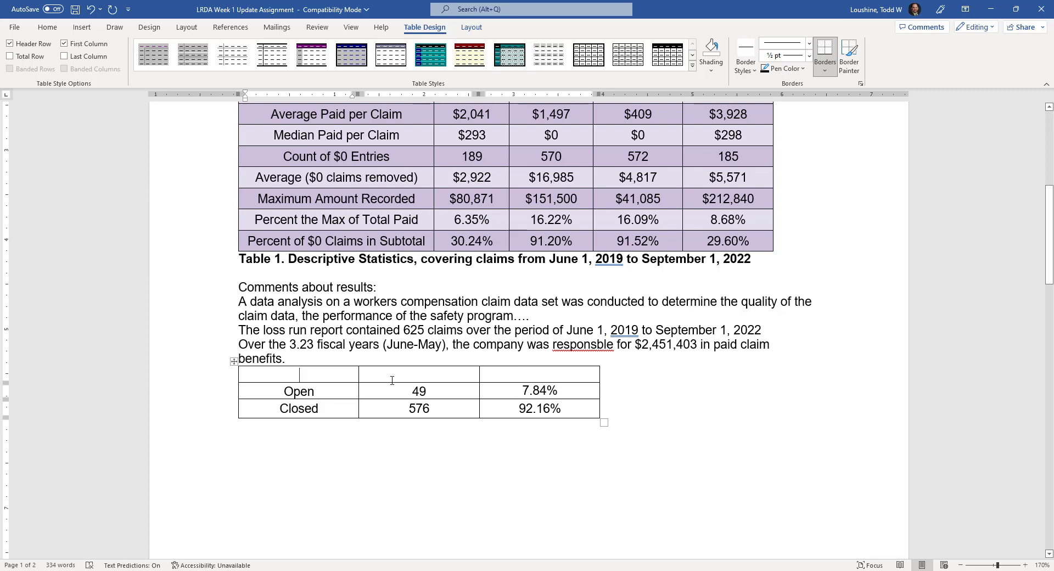
{"action": "type", "text": "Claim Sta"}
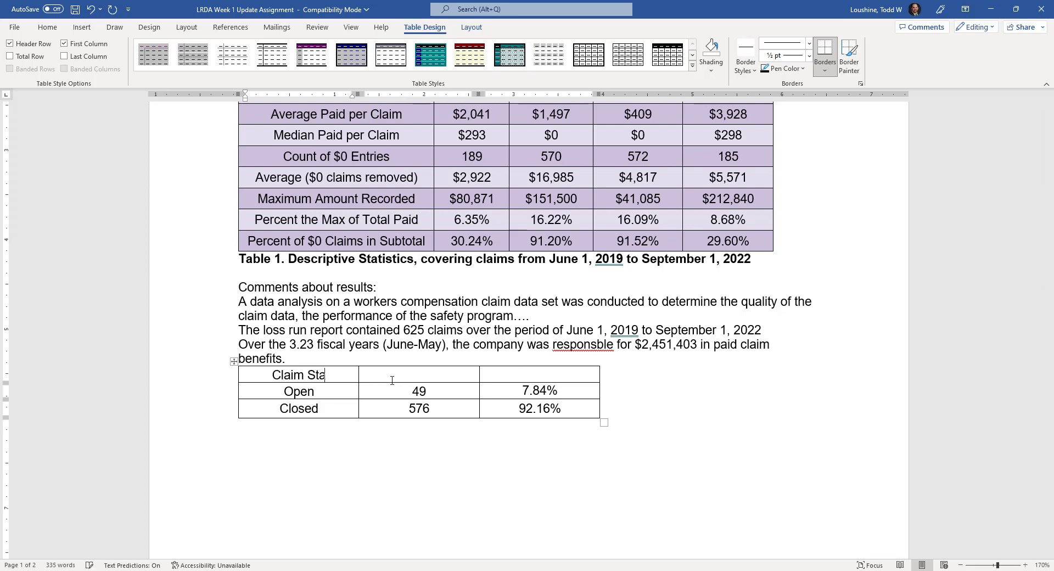
{"action": "type", "text": "tus"}
{"action": "key", "text": "Tab"}
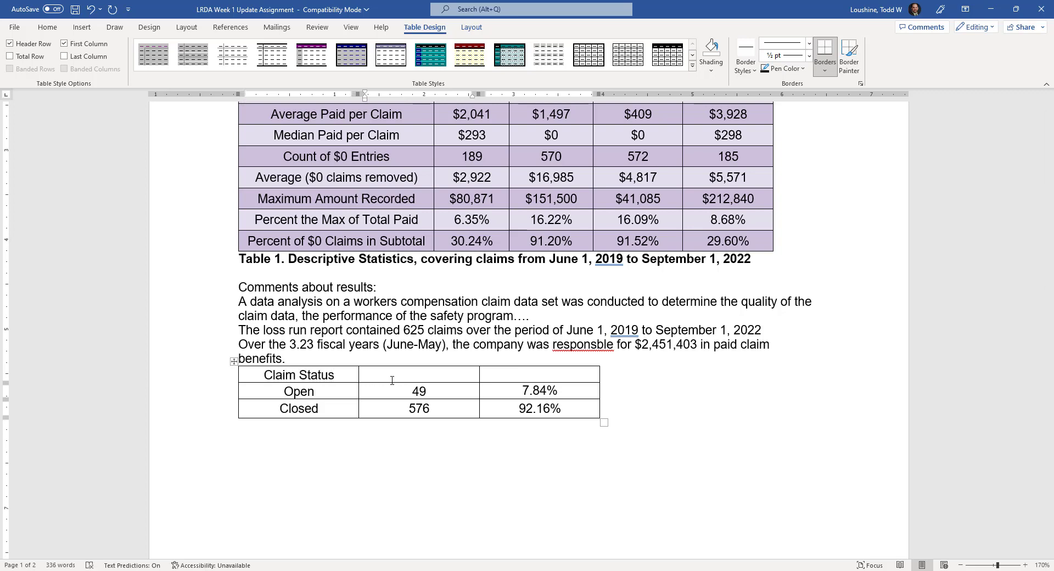
{"action": "type", "text": "Number of Claims"}
{"action": "key", "text": "Tab"}
{"action": "type", "text": "Percent of Total"}
{"action": "left_click", "coordinate": [658, 411]}
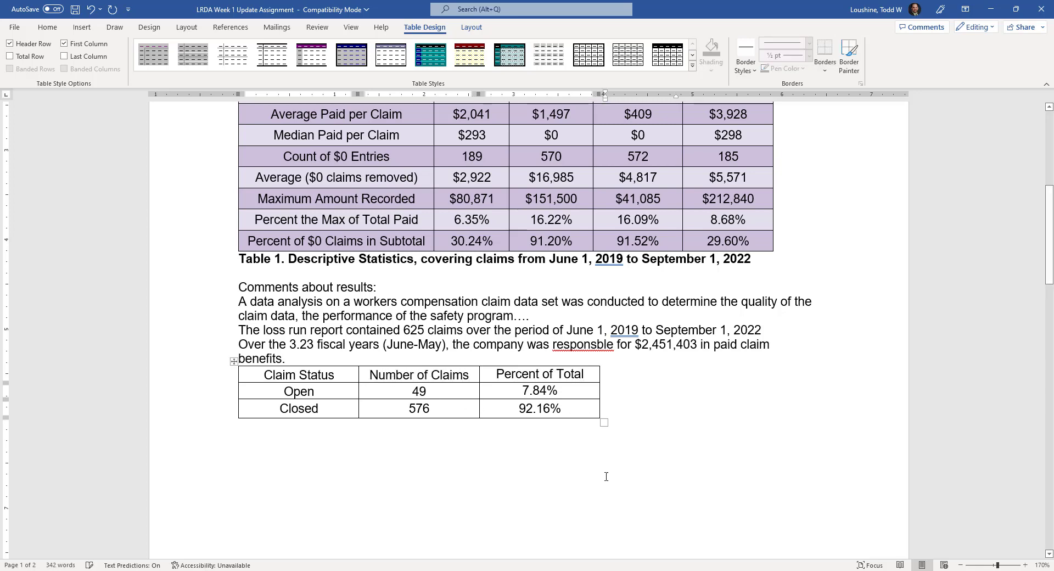
Step: Set the claim status table's cells to centre vertical alignment in Table Properties
{"action": "left_click_drag", "start_coordinate": [289, 374], "coordinate": [529, 410]}
{"action": "left_click", "coordinate": [47, 27]}
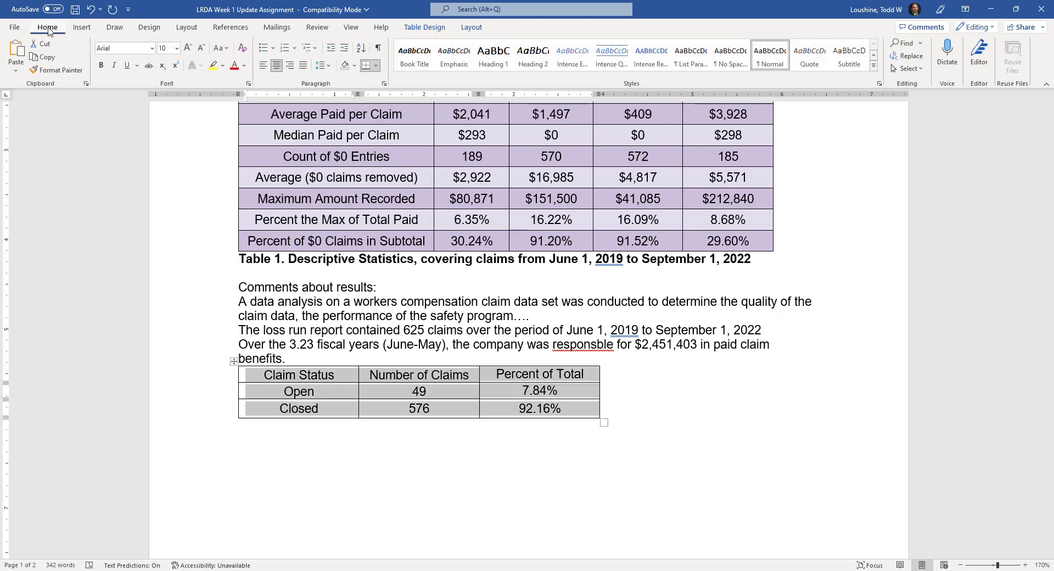
{"action": "right_click", "coordinate": [429, 398]}
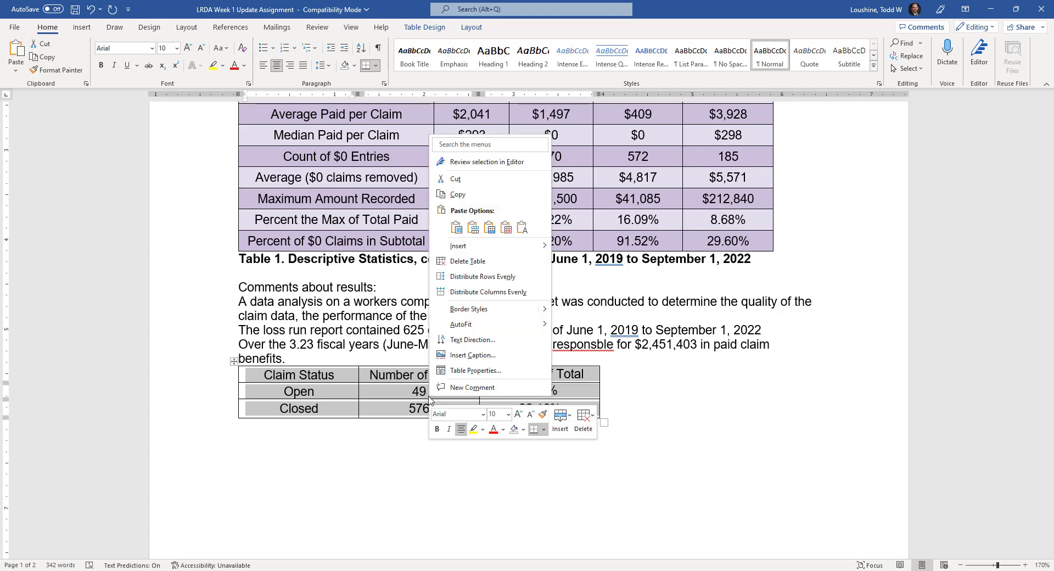
{"action": "left_click", "coordinate": [475, 370]}
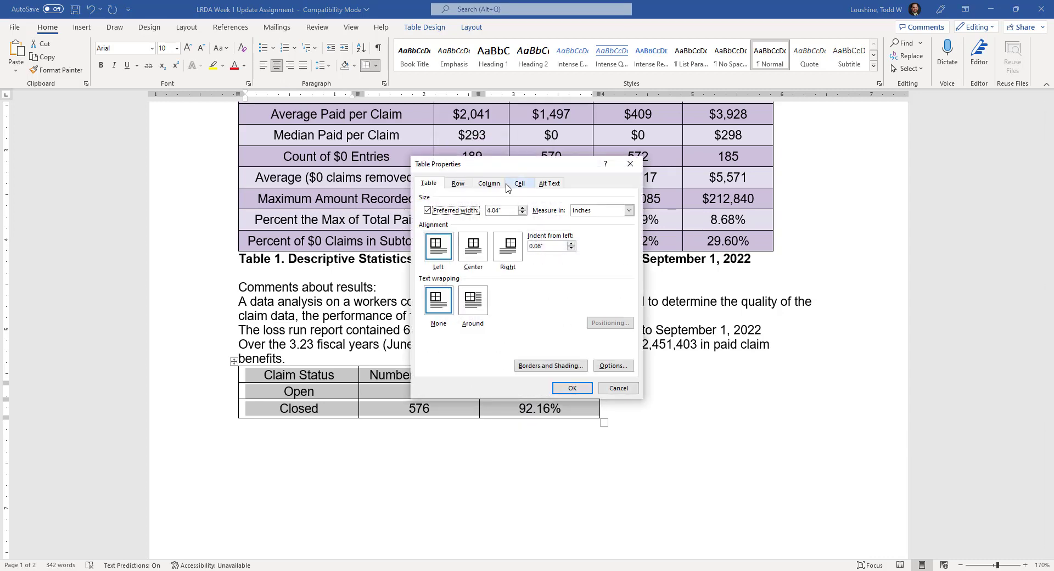
{"action": "left_click", "coordinate": [519, 183]}
{"action": "left_click", "coordinate": [474, 250]}
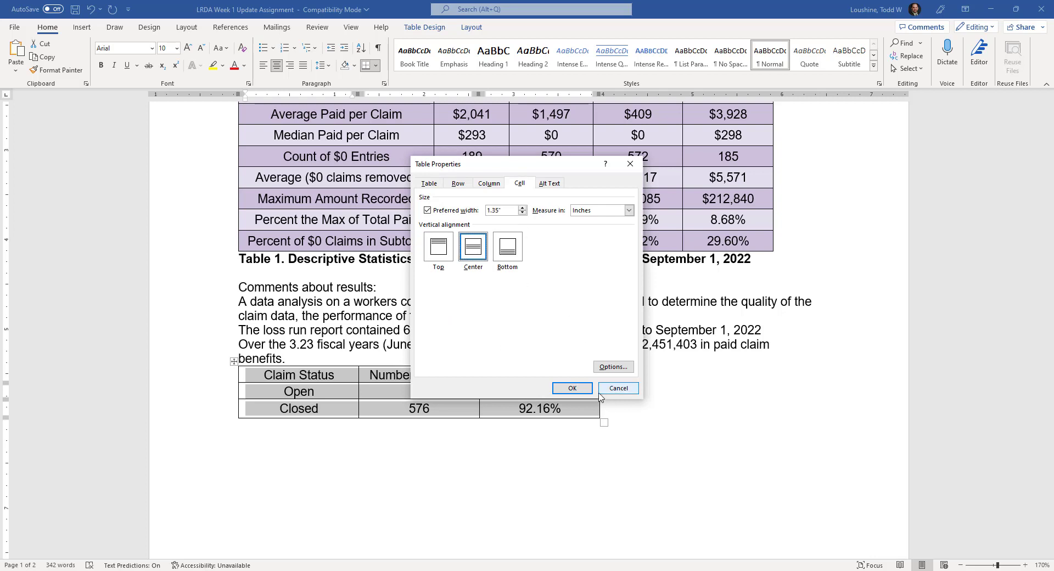
{"action": "left_click", "coordinate": [572, 388]}
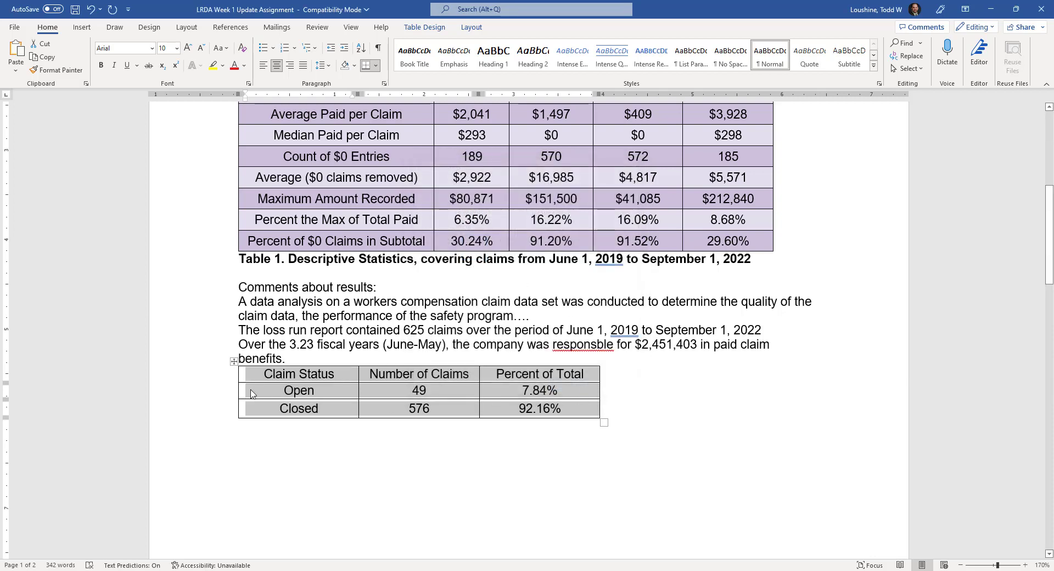
Step: Centre the claim status table on the page and apply the purple table style
{"action": "left_click", "coordinate": [234, 361]}
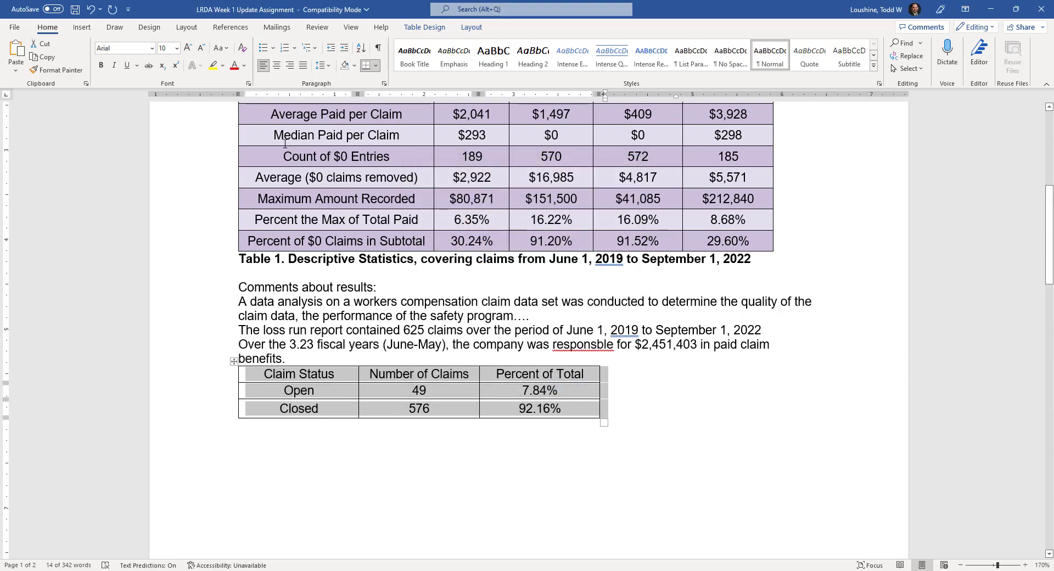
{"action": "left_click", "coordinate": [276, 65]}
{"action": "left_click", "coordinate": [467, 448]}
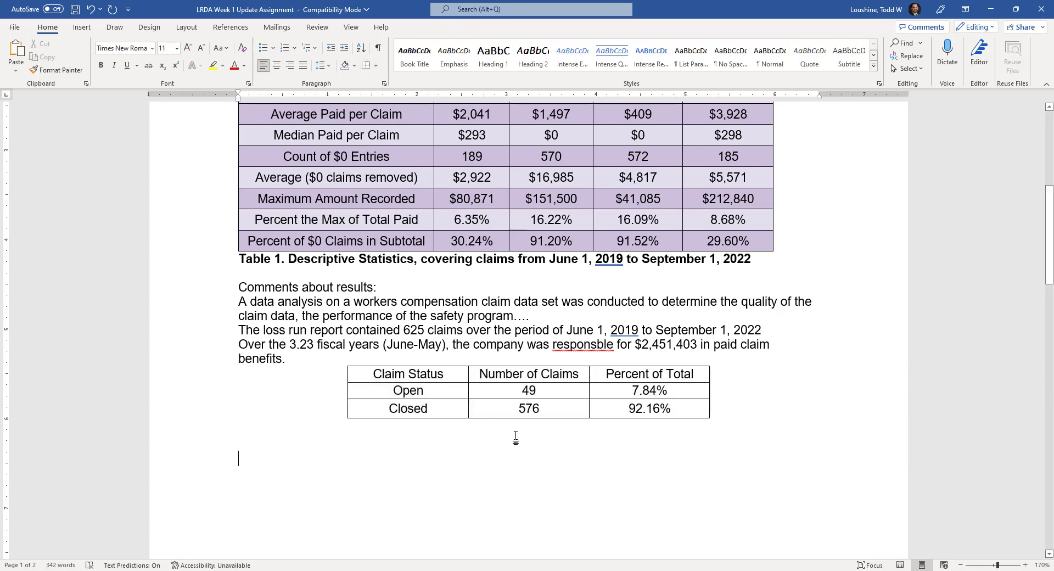
{"action": "left_click", "coordinate": [343, 362]}
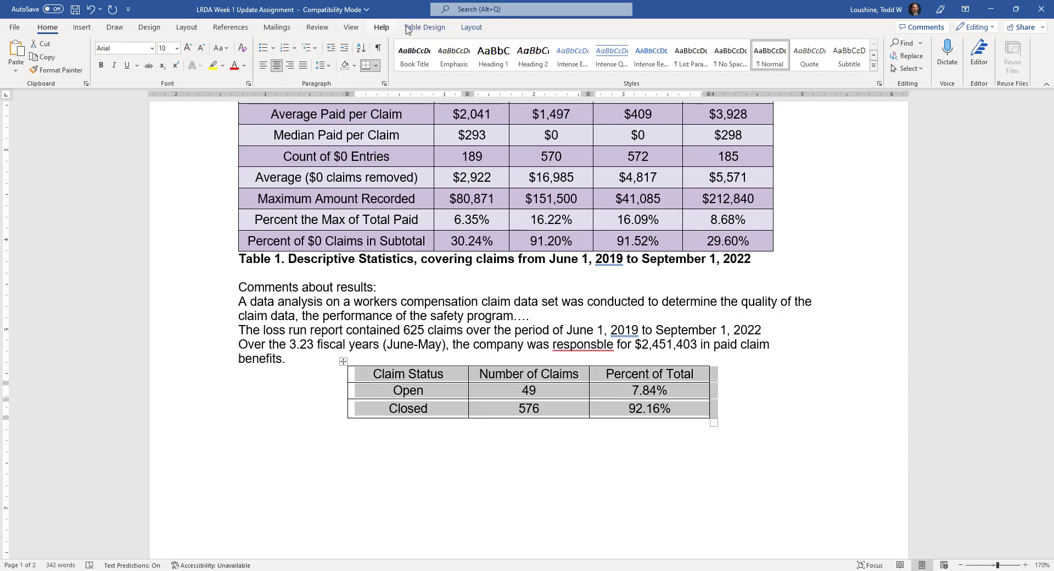
{"action": "left_click", "coordinate": [424, 28]}
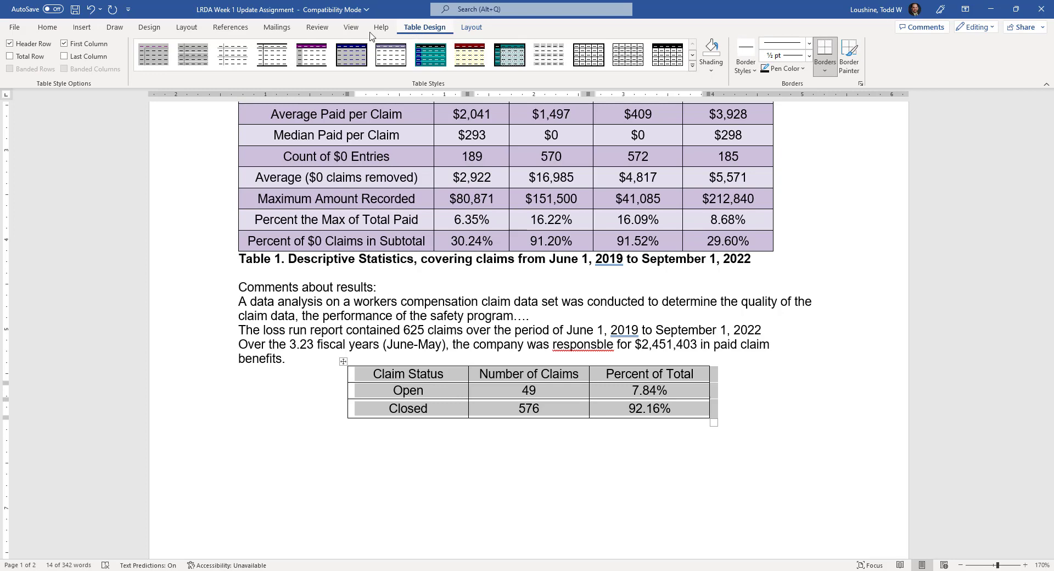
{"action": "left_click", "coordinate": [317, 57]}
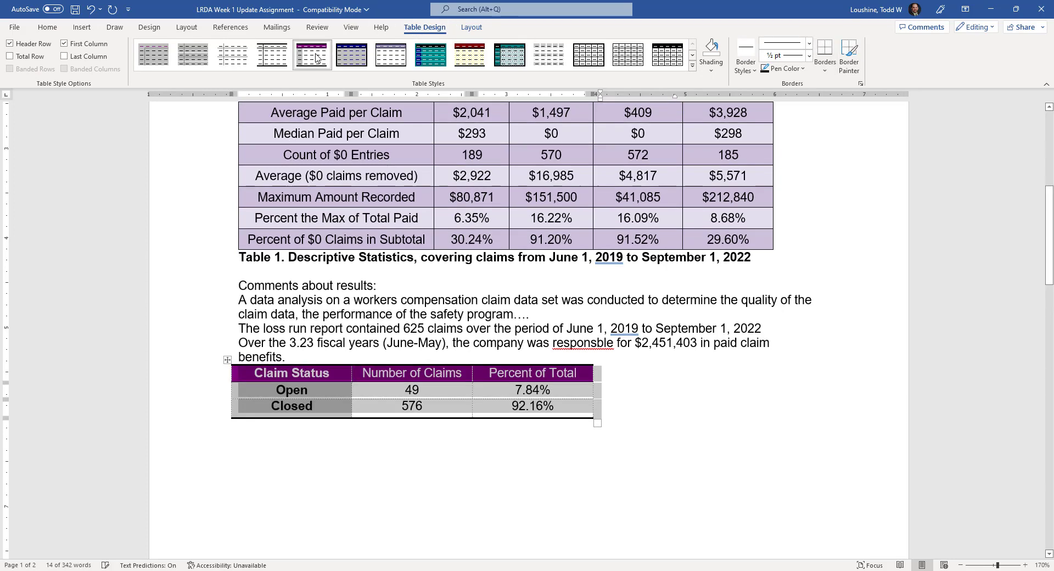
{"action": "left_click", "coordinate": [705, 463]}
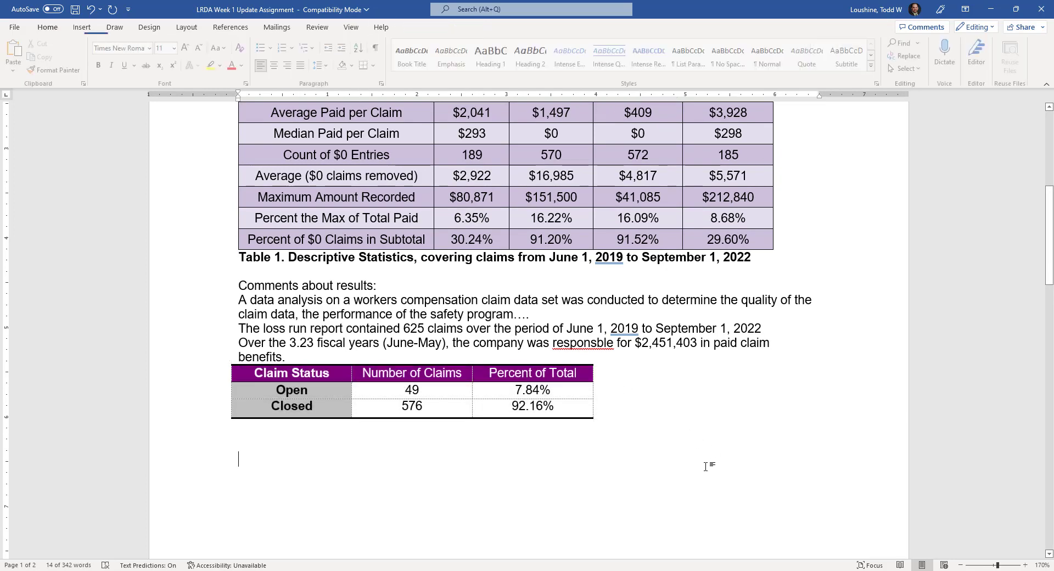
Step: Type and select the caption 'Table 2. Count and Percent of Open vs. Closed Claims in Loss Run Dataset (n=625)'
{"action": "left_click", "coordinate": [438, 424]}
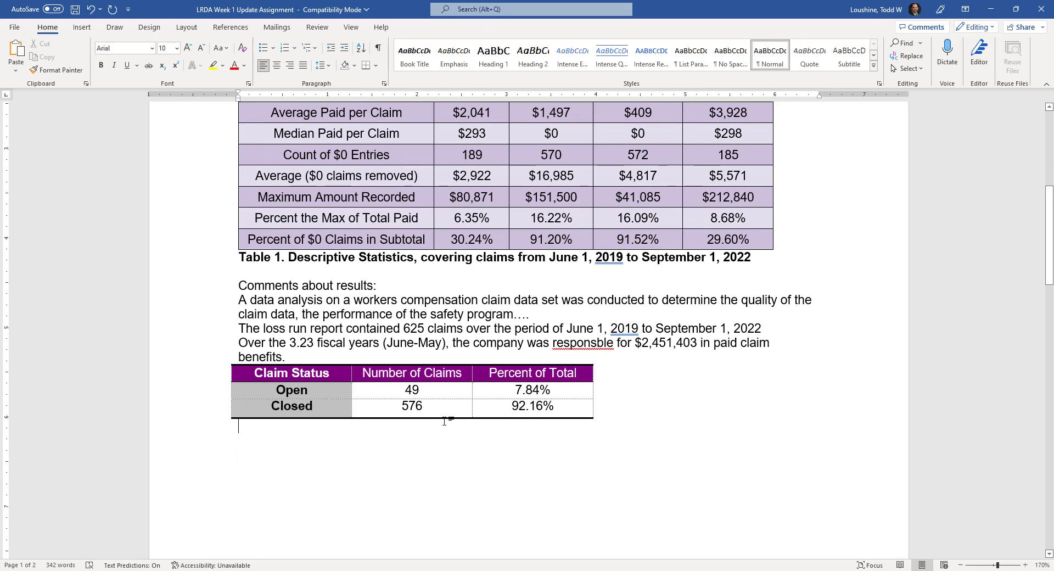
{"action": "type", "text": "Table 2."}
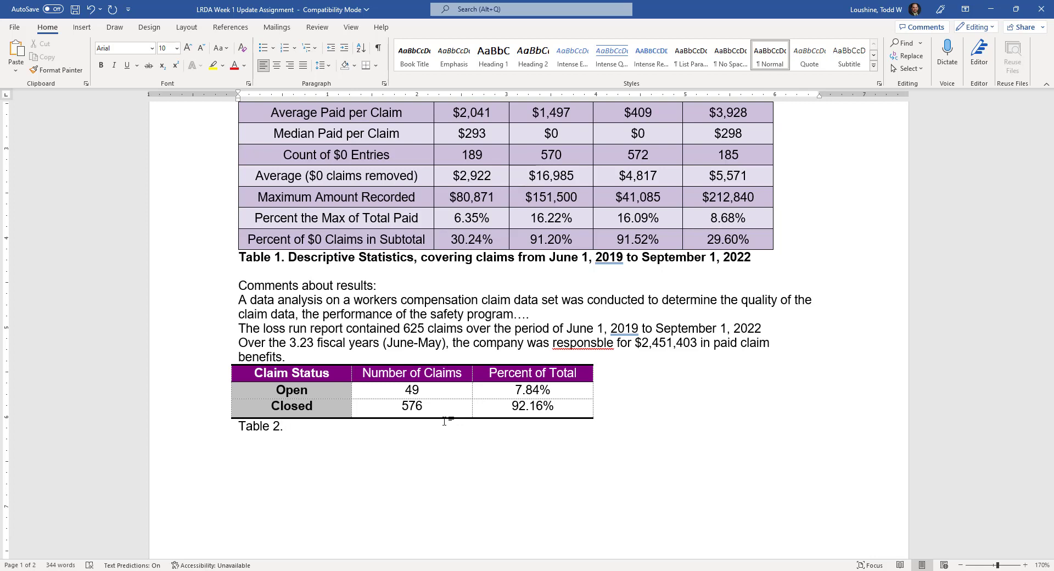
{"action": "type", "text": "Count and Percent of"}
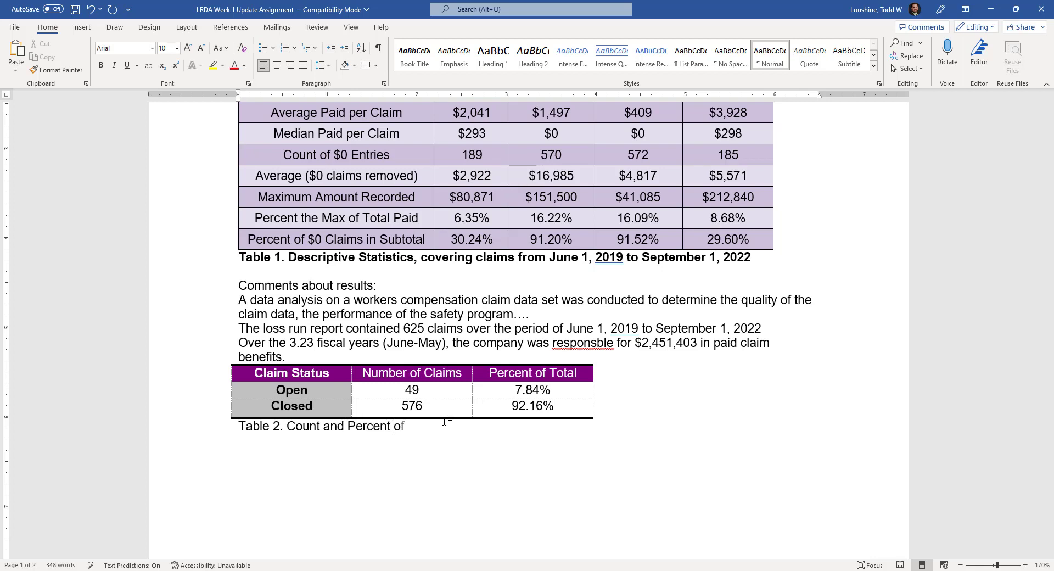
{"action": "type", "text": " Opev"}
{"action": "key", "text": "BackSpace"}
{"action": "key", "text": "BackSpace"}
{"action": "key", "text": "BackSpace"}
{"action": "type", "text": "enm"}
{"action": "key", "text": "BackSpace"}
{"action": "type", "text": "vs. Closed Claims in "}
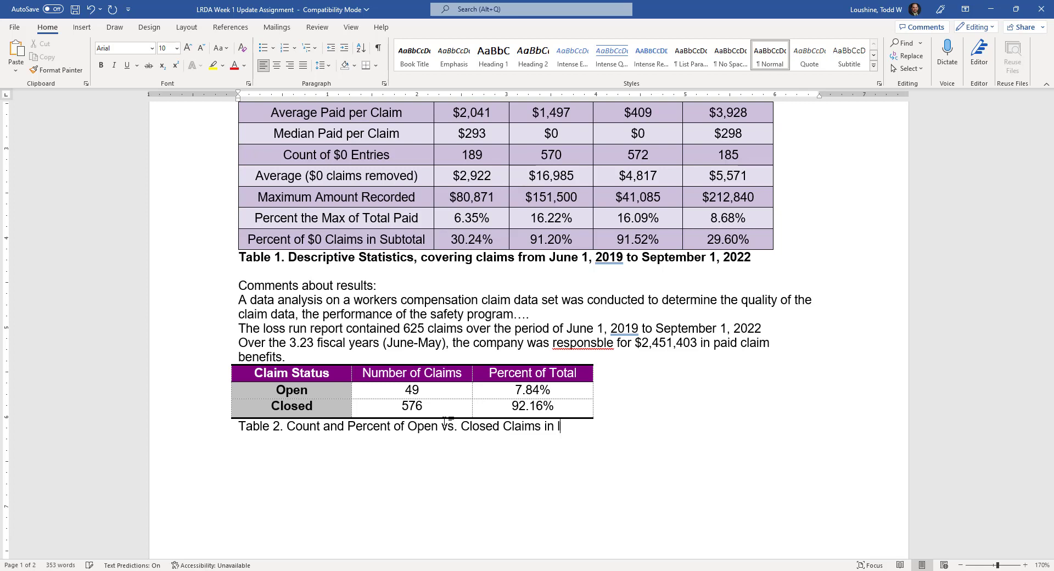
{"action": "type", "text": "Oss"}
{"action": "key", "text": "BackSpace"}
{"action": "key", "text": "BackSpace"}
{"action": "type", "text": "Loss Run Dataset (n=625"}
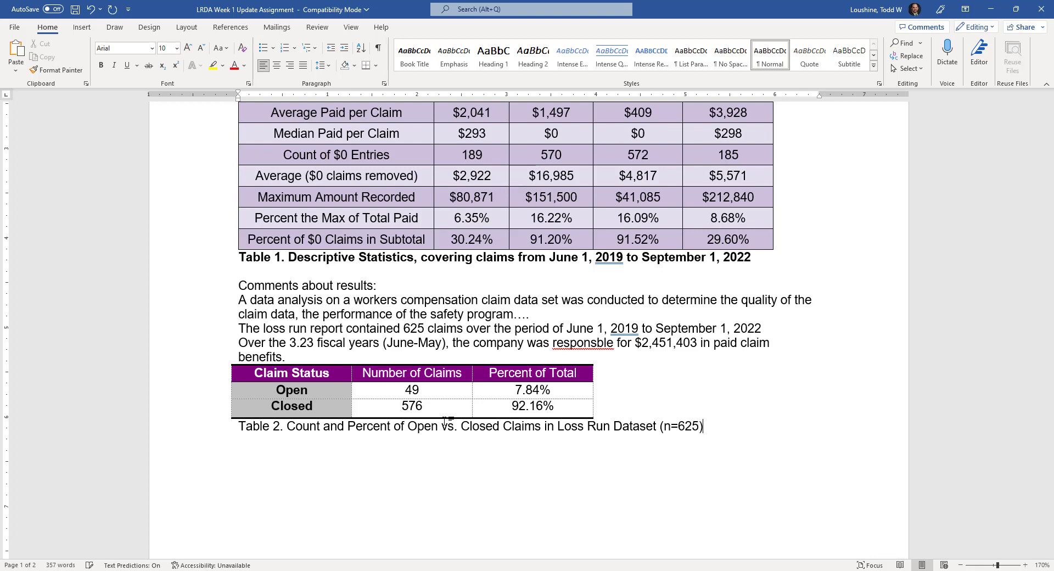
{"action": "key", "text": "Return"}
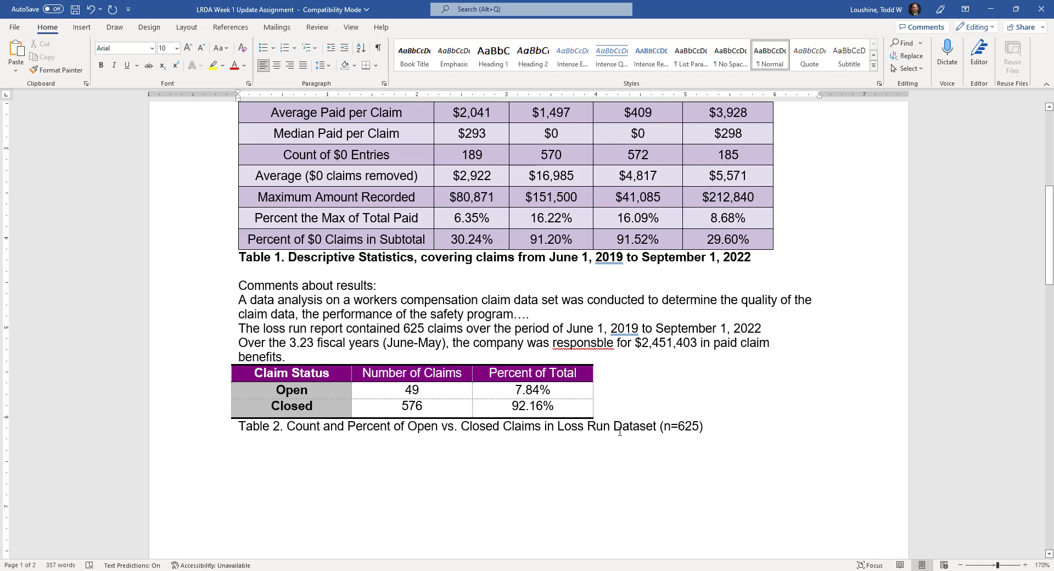
{"action": "left_click_drag", "start_coordinate": [711, 440], "coordinate": [240, 428]}
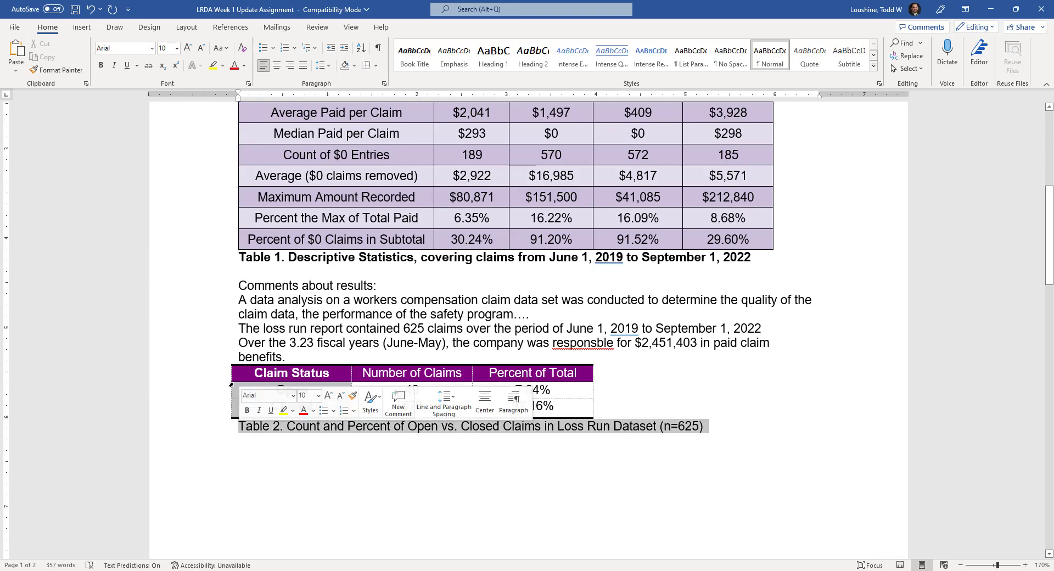
Step: Bold the Table 2 caption, correct 'responsible', and add the $3,928 average and $212,840 maximum benefit sentence
{"action": "left_click", "coordinate": [101, 66]}
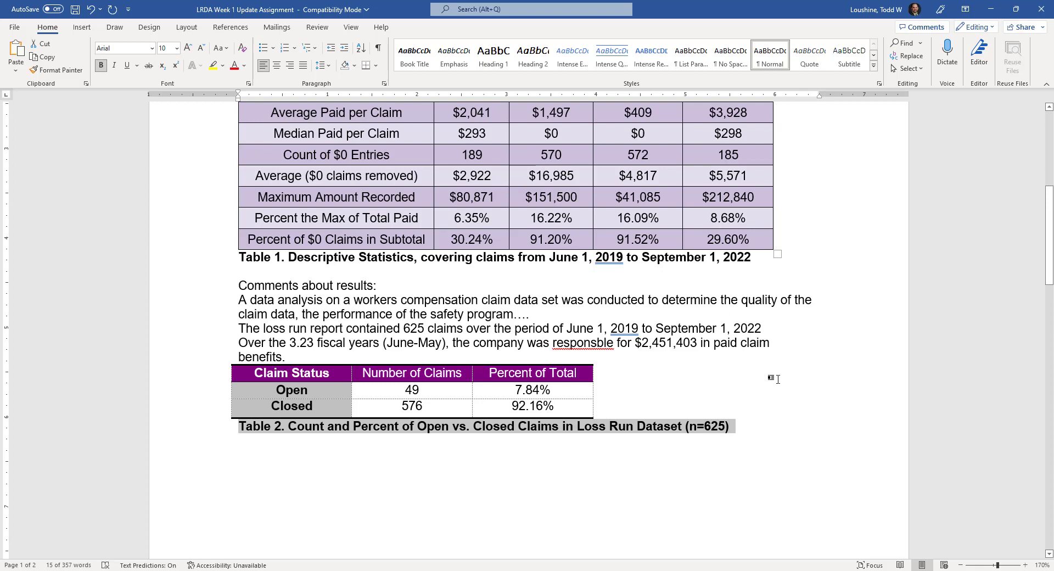
{"action": "left_click", "coordinate": [790, 343]}
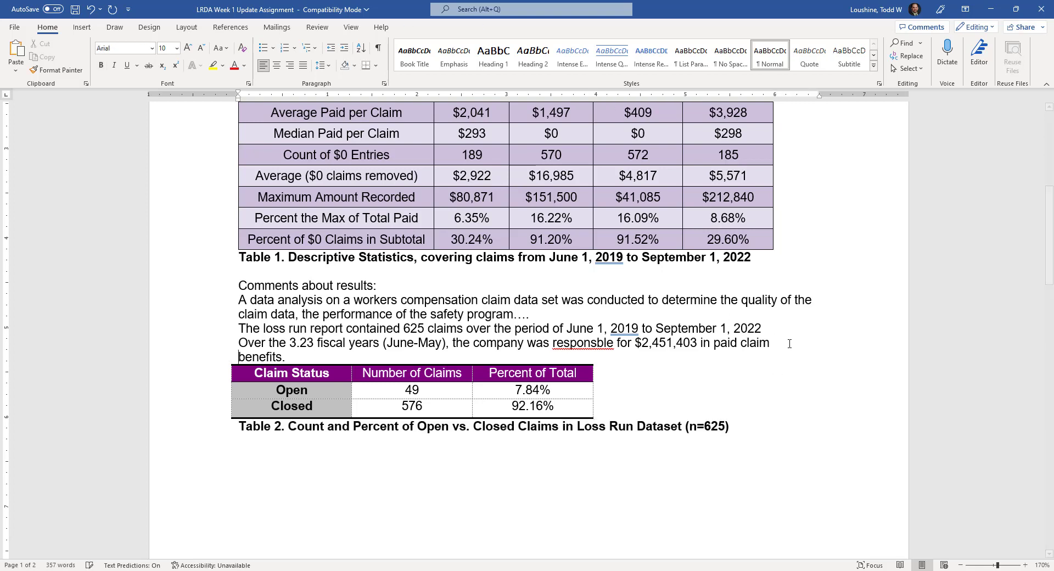
{"action": "key", "text": "End"}
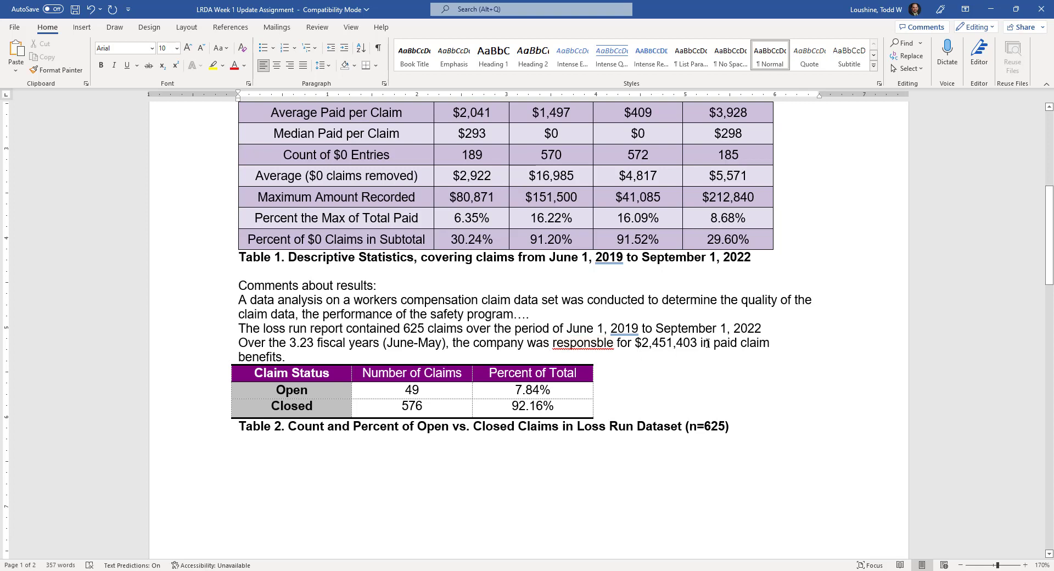
{"action": "left_click", "coordinate": [593, 342]}
{"action": "type", "text": "im benef"}
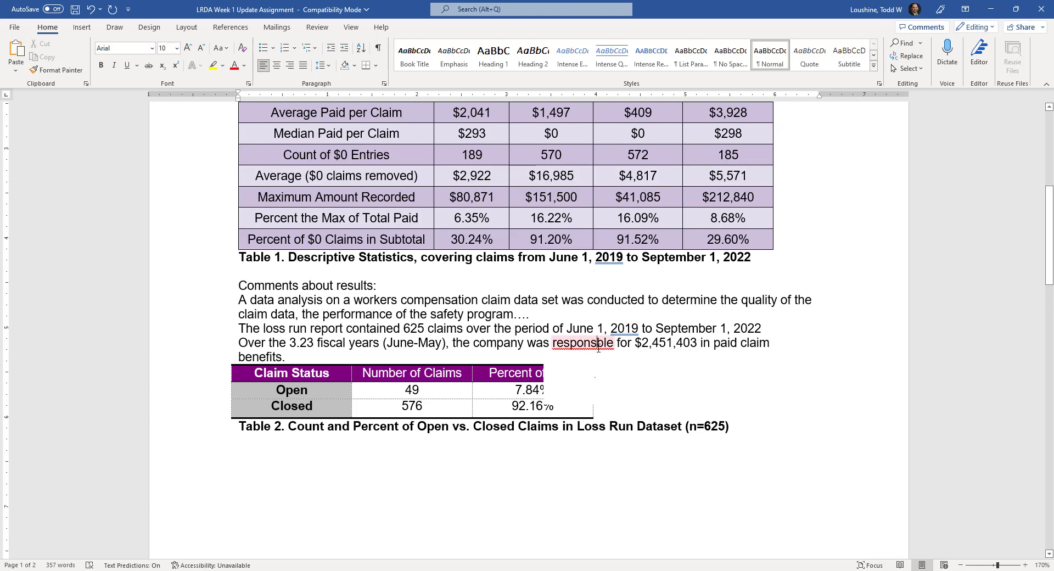
{"action": "type", "text": "its."}
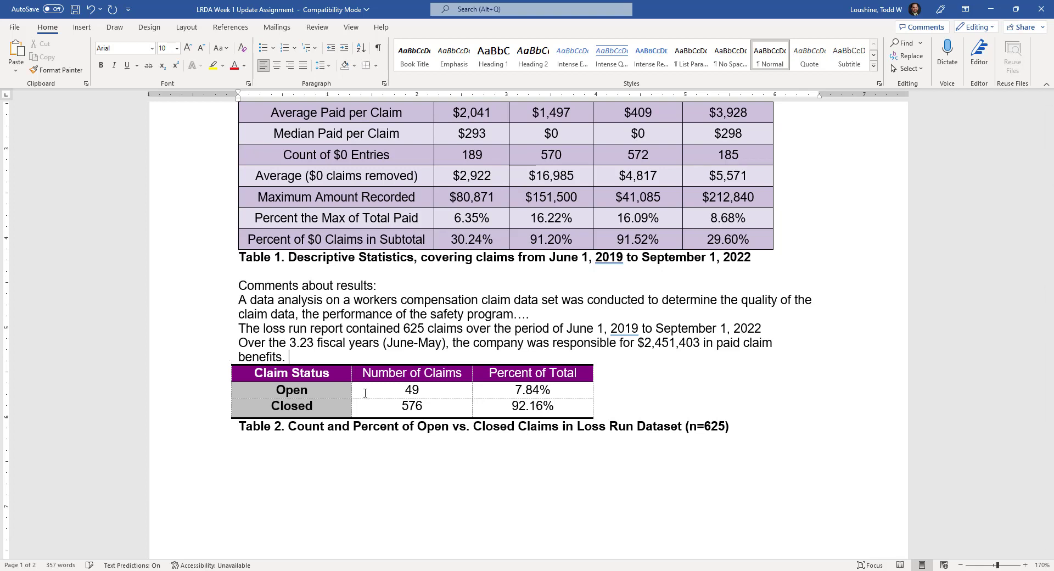
{"action": "type", "text": " The average benefit"}
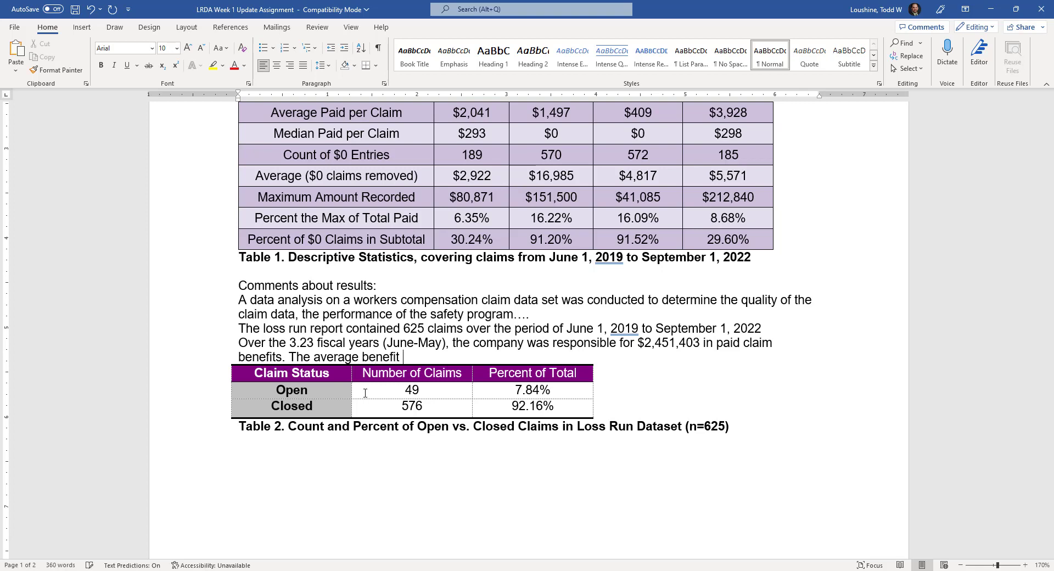
{"action": "type", "text": " paid per claim was $"}
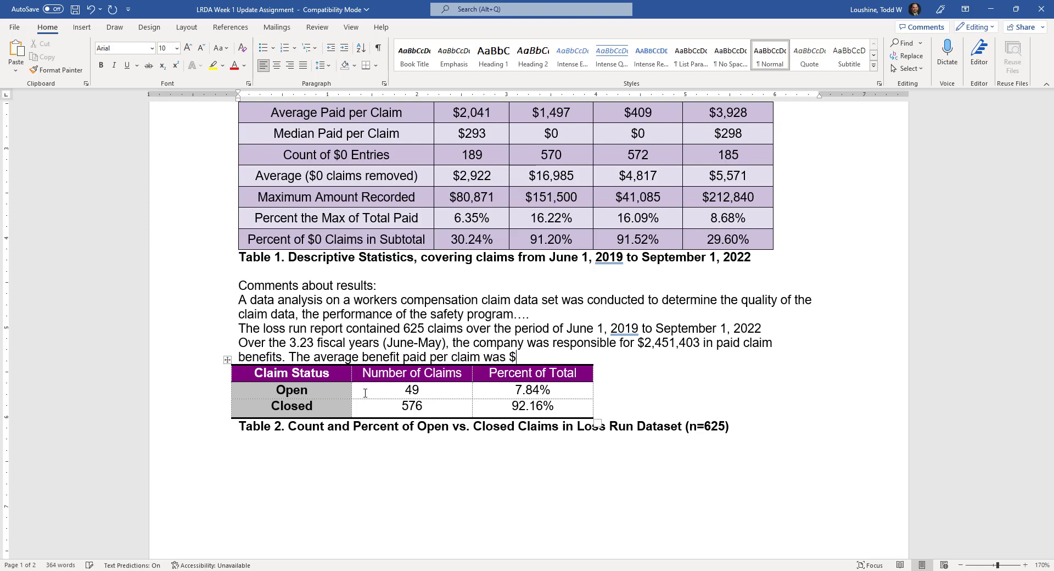
{"action": "type", "text": "3,928, and the "}
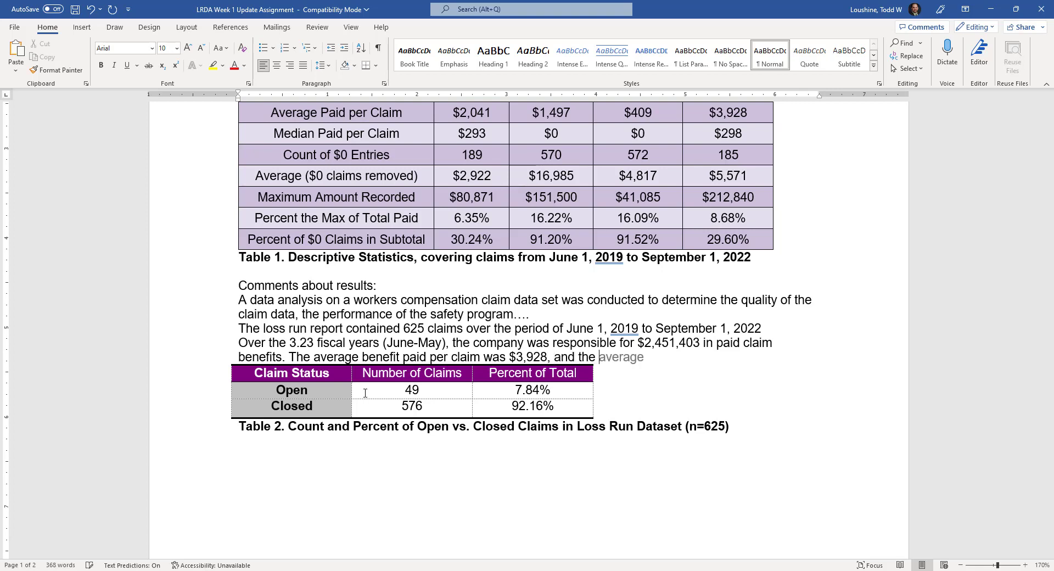
{"action": "type", "text": "maximu"}
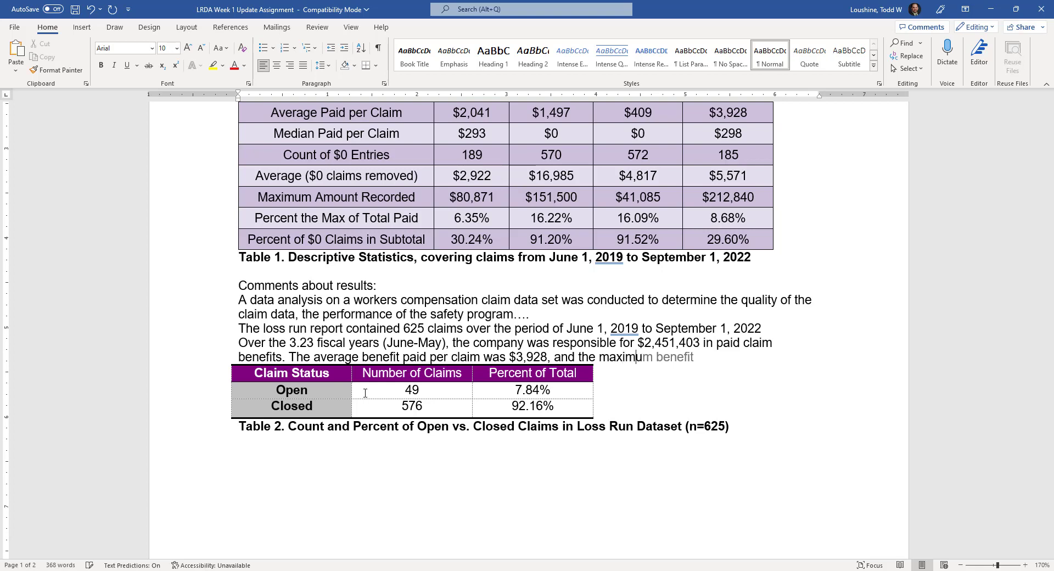
{"action": "type", "text": "m benefit paid was"}
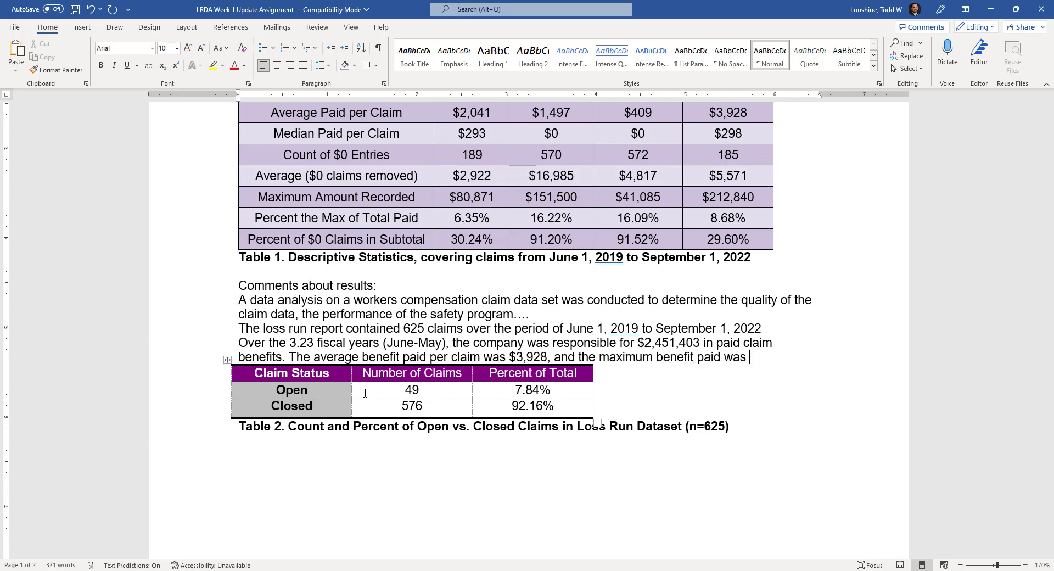
{"action": "type", "text": " $212,840."}
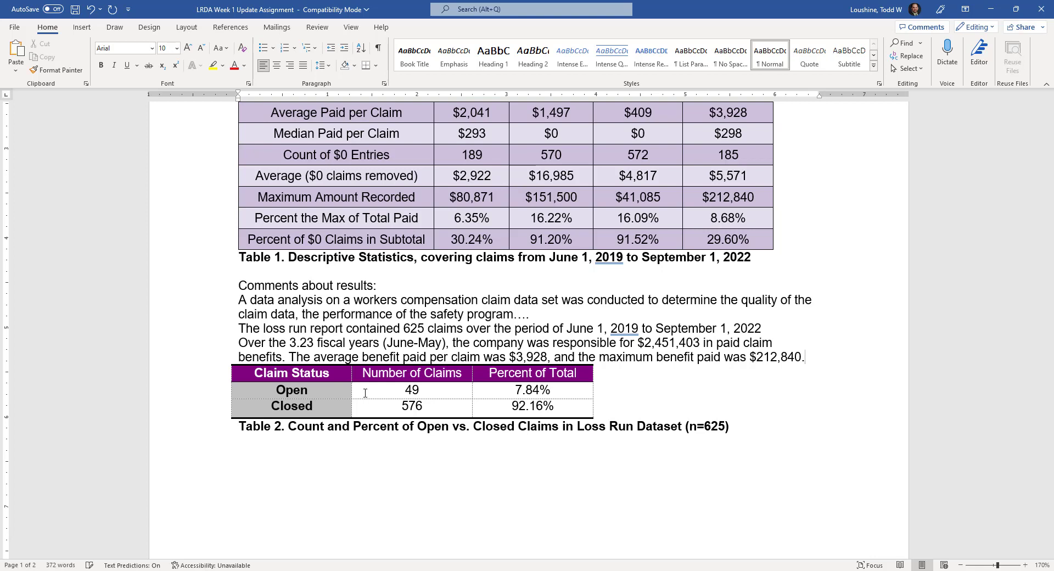
{"action": "key", "text": "Return"}
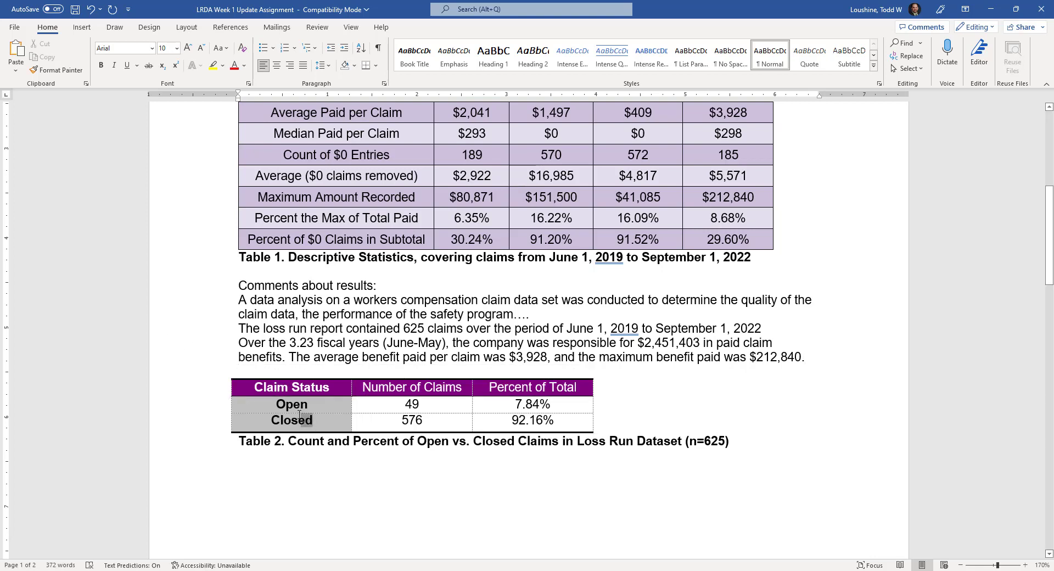
Step: Remove bold from the Open and Closed labels in Table 2
{"action": "left_click_drag", "start_coordinate": [310, 422], "coordinate": [293, 409]}
{"action": "left_click", "coordinate": [101, 64]}
{"action": "left_click", "coordinate": [793, 385]}
{"action": "scroll", "coordinate": [427, 222], "scroll_direction": "up", "scroll_amount": 5}
{"action": "scroll", "coordinate": [427, 222], "scroll_direction": "down", "scroll_amount": 4}
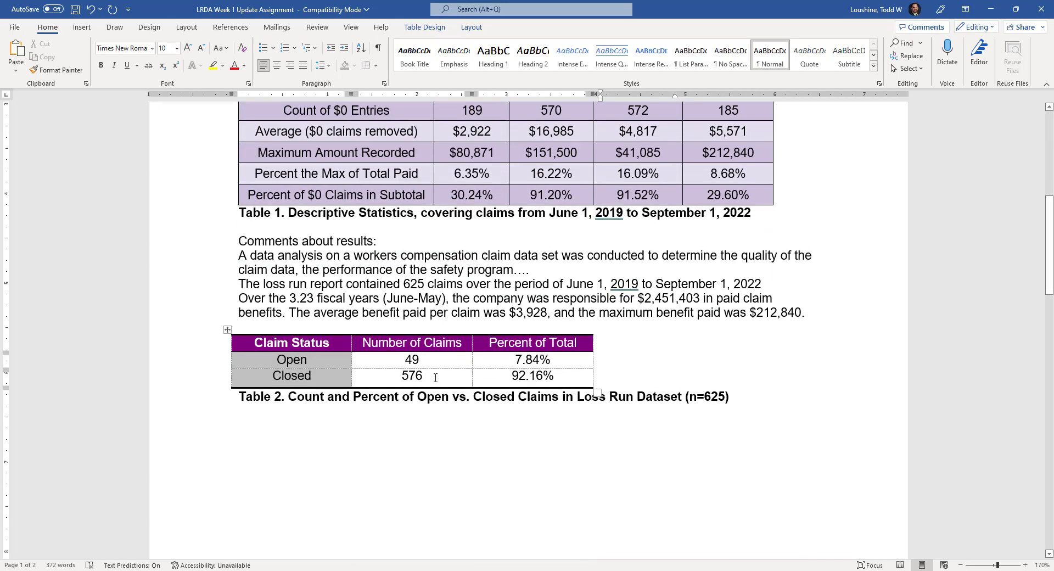
{"action": "scroll", "coordinate": [435, 420], "scroll_direction": "up", "scroll_amount": 6}
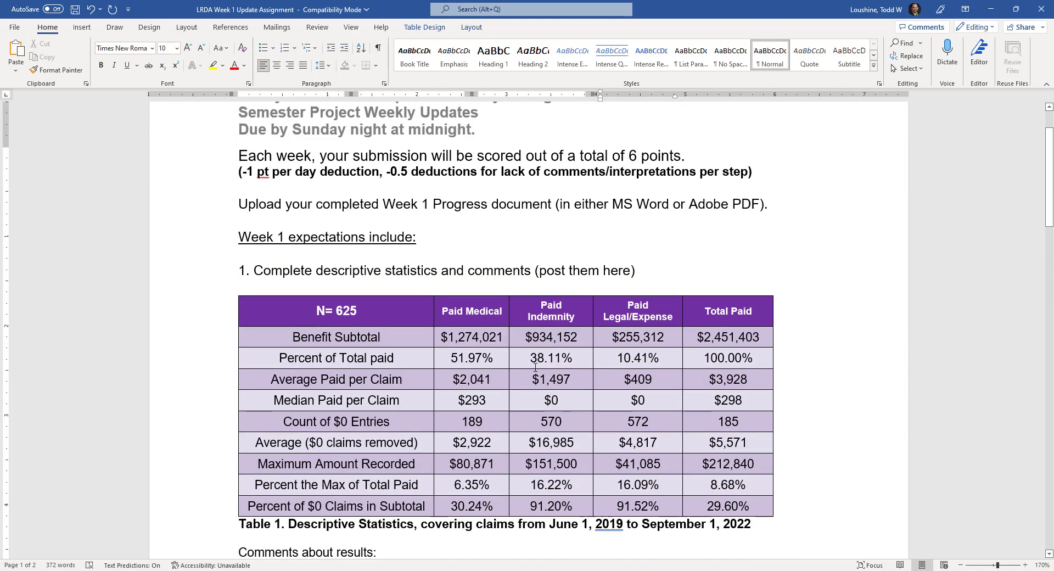
{"action": "scroll", "coordinate": [535, 367], "scroll_direction": "down", "scroll_amount": 2}
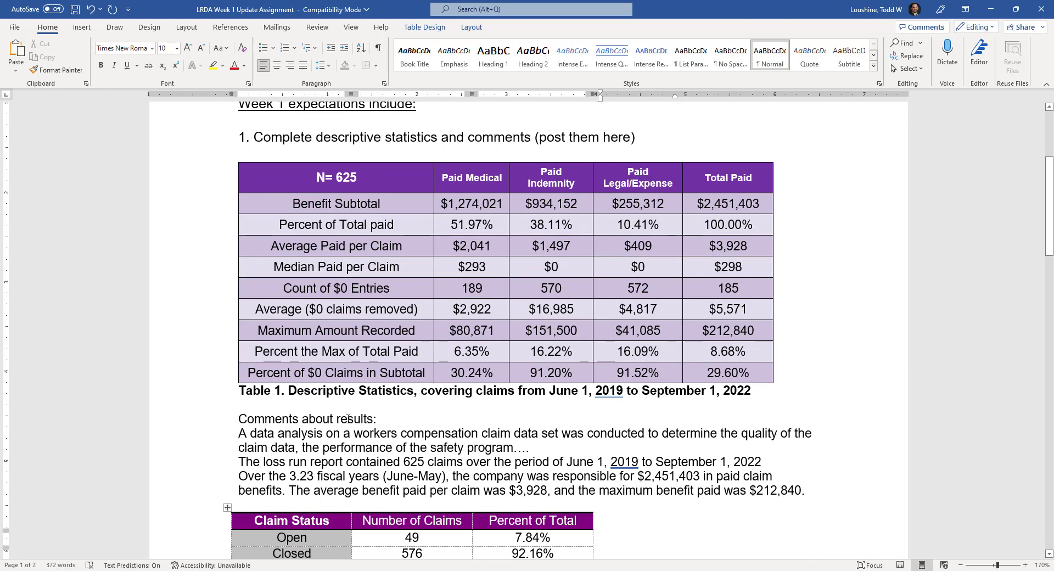
Step: Underline the 'Comments about results:' heading
{"action": "left_click_drag", "start_coordinate": [382, 423], "coordinate": [249, 420]}
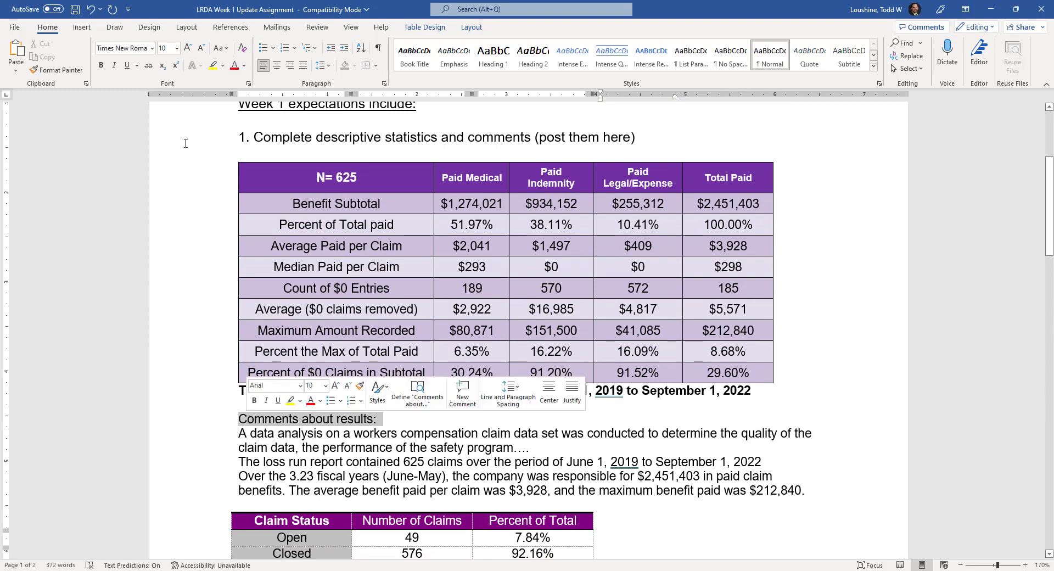
{"action": "left_click", "coordinate": [127, 65]}
{"action": "left_click", "coordinate": [598, 405]}
{"action": "scroll", "coordinate": [601, 438], "scroll_direction": "down", "scroll_amount": 3}
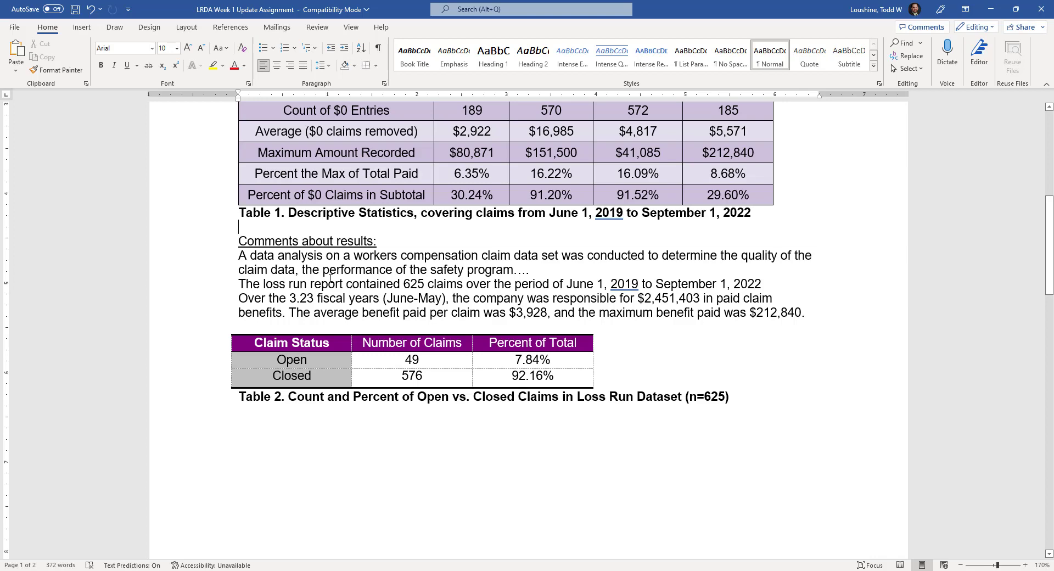
{"action": "scroll", "coordinate": [348, 353], "scroll_direction": "down", "scroll_amount": 10}
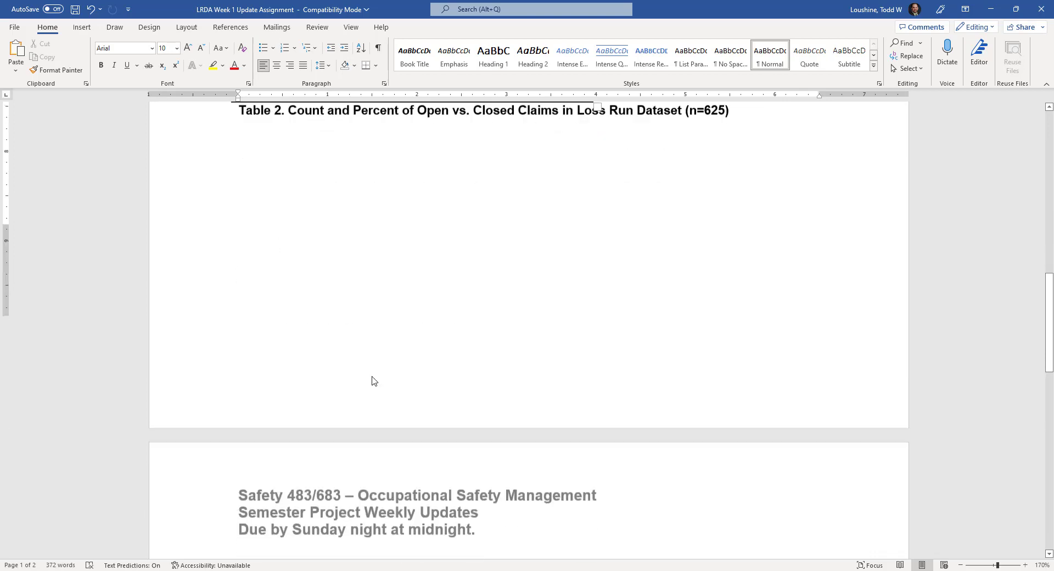
Step: Delete the blank lines above question 2, then select the Figure 1 chart on Excel's Distribution sheet
{"action": "left_click", "coordinate": [348, 239]}
{"action": "key", "text": "Delete"}
{"action": "key", "text": "Delete"}
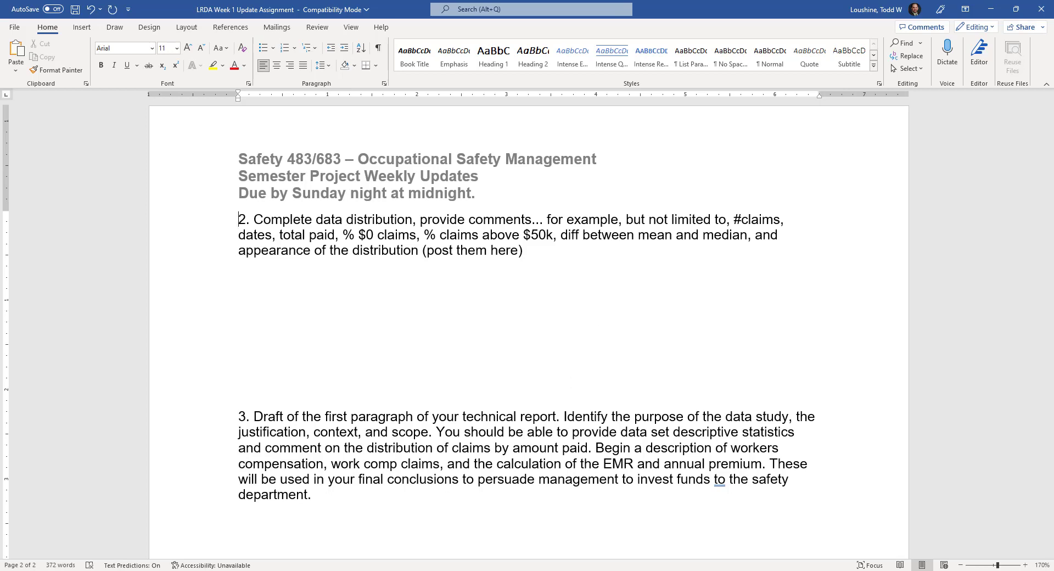
{"action": "key", "text": "alt+Tab"}
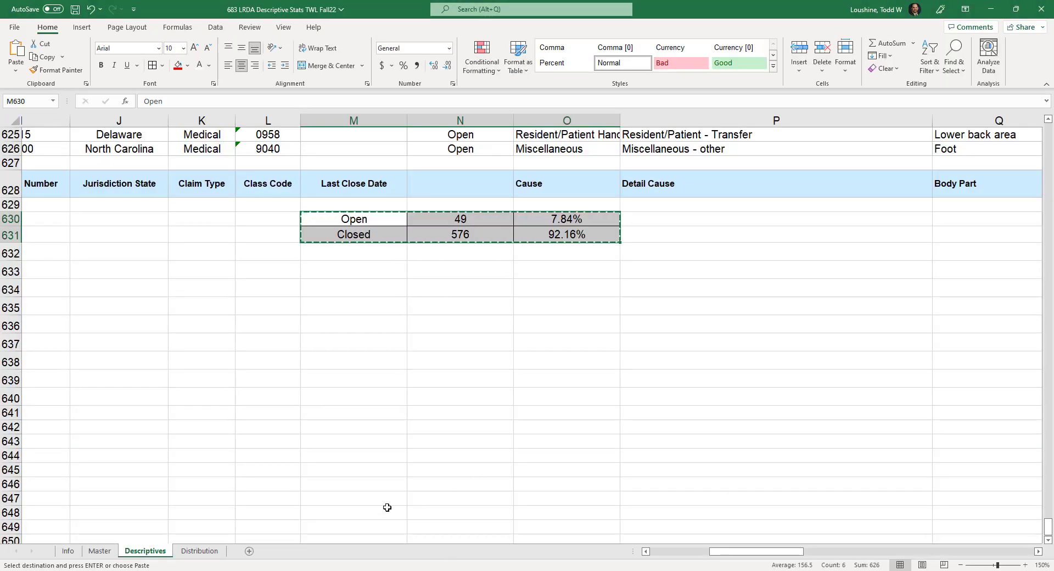
{"action": "left_click", "coordinate": [200, 551]}
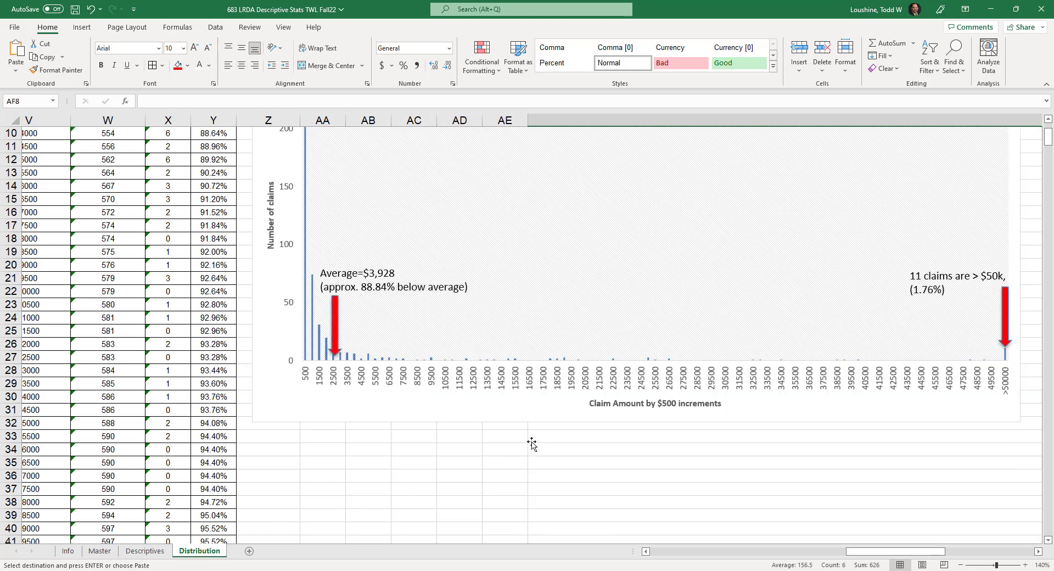
{"action": "scroll", "coordinate": [720, 458], "scroll_direction": "up", "scroll_amount": 3}
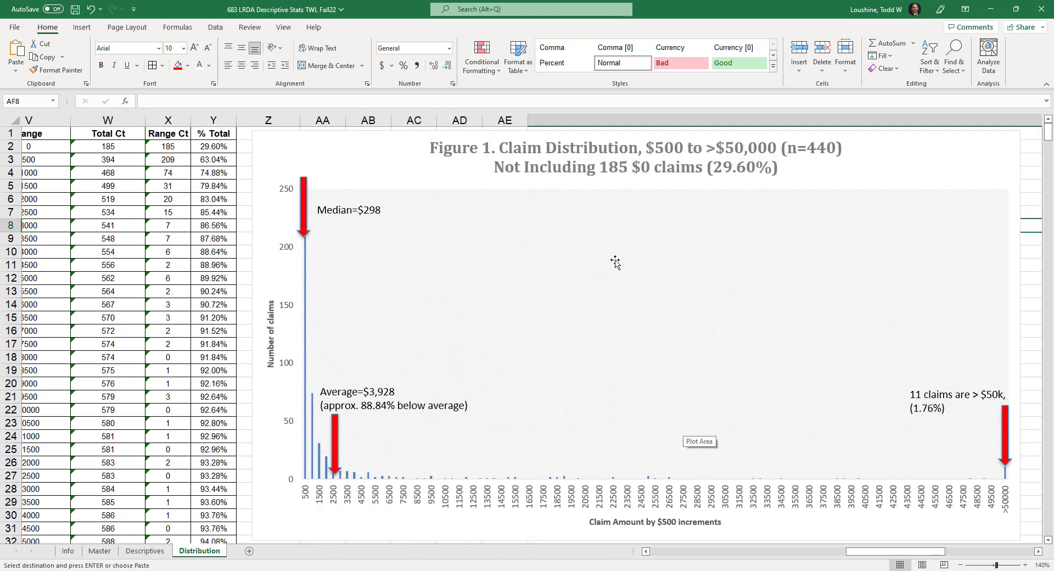
{"action": "left_click", "coordinate": [327, 154]}
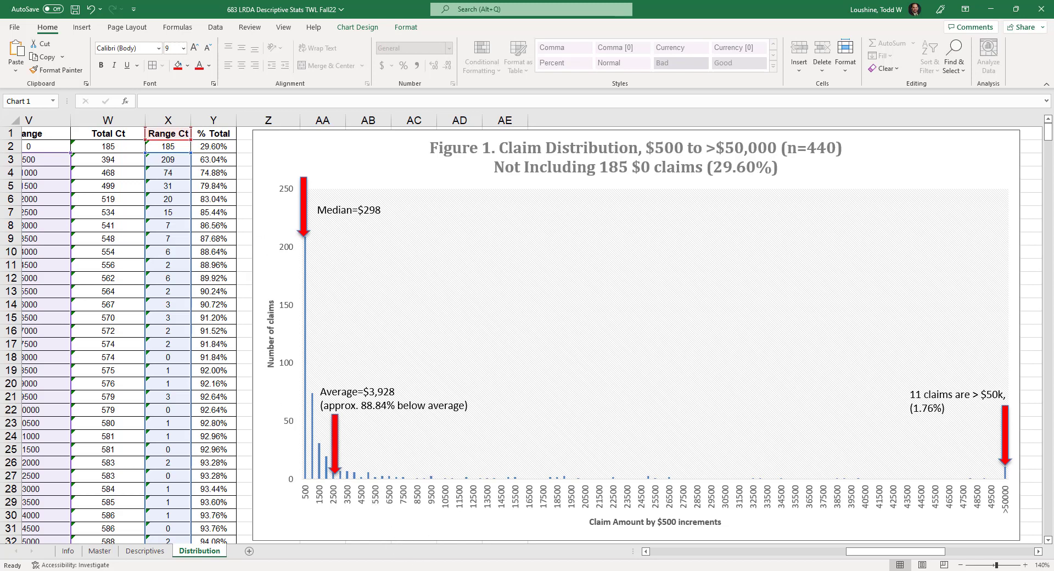
{"action": "mouse_move", "coordinate": [391, 569]}
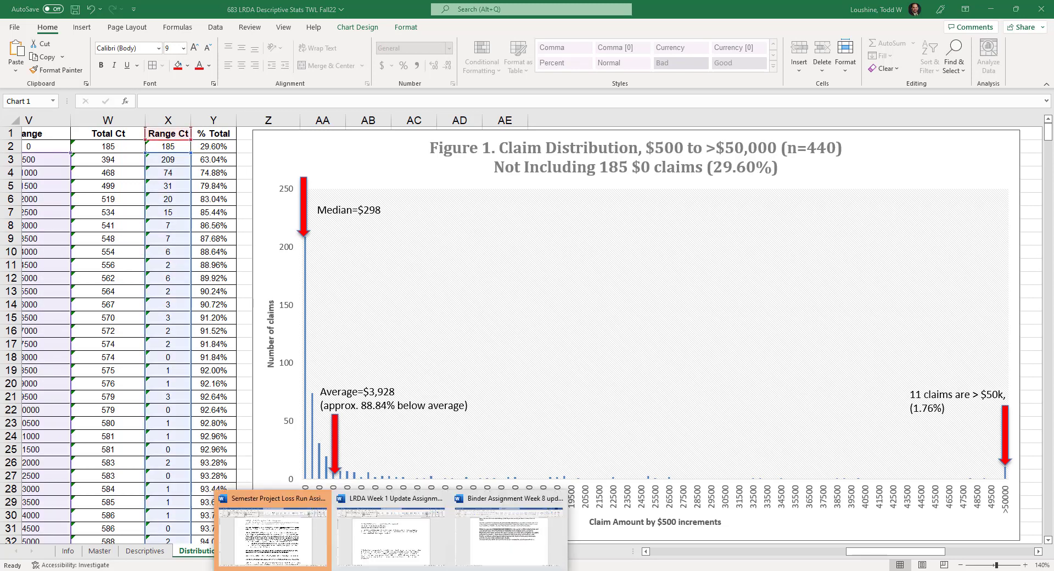
{"action": "left_click", "coordinate": [398, 548]}
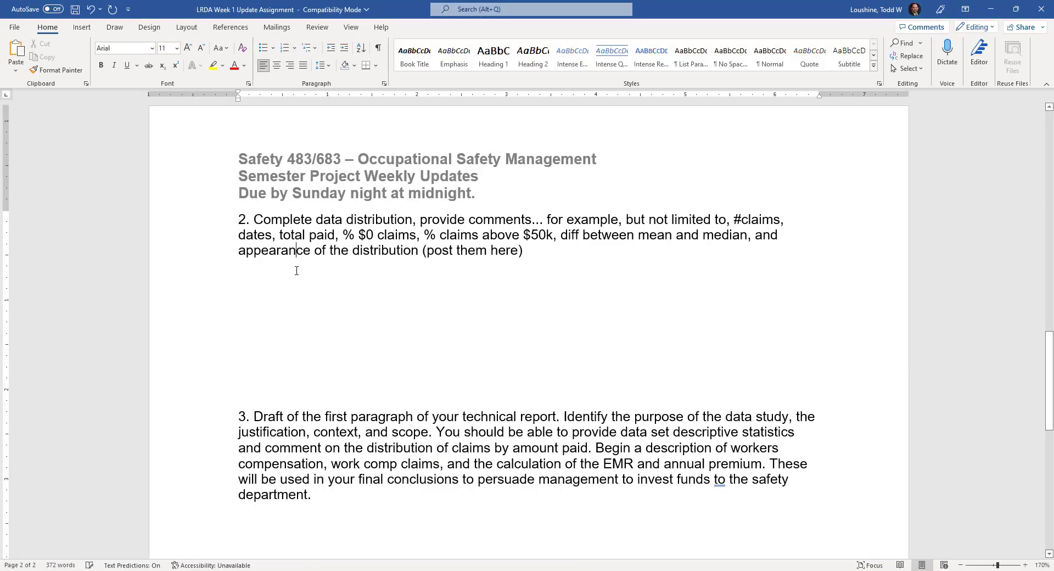
{"action": "right_click", "coordinate": [249, 279]}
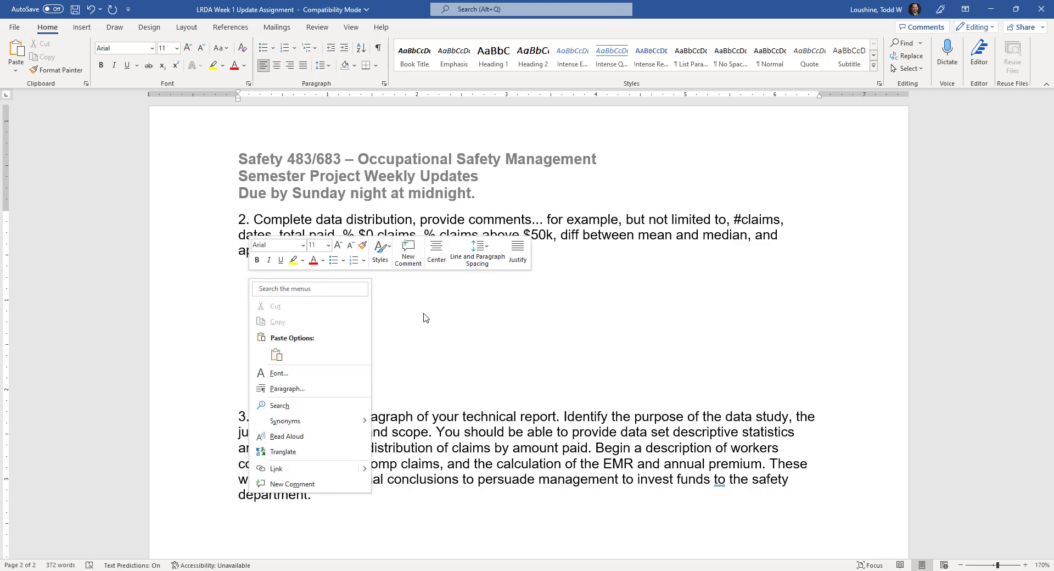
{"action": "key", "text": "Escape"}
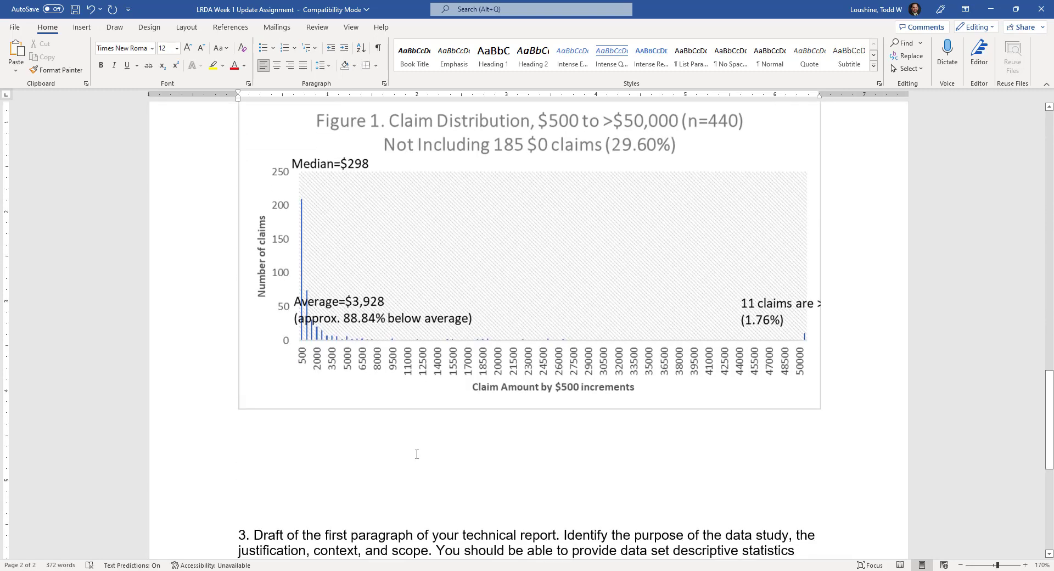
{"action": "left_click", "coordinate": [765, 327]}
{"action": "triple_click", "coordinate": [773, 312]}
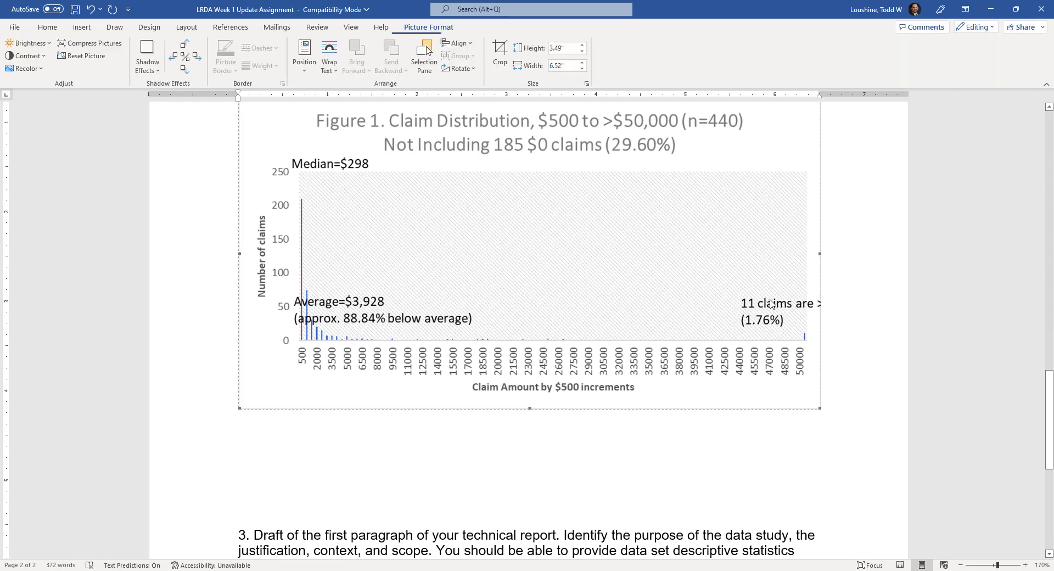
{"action": "left_click", "coordinate": [773, 312]}
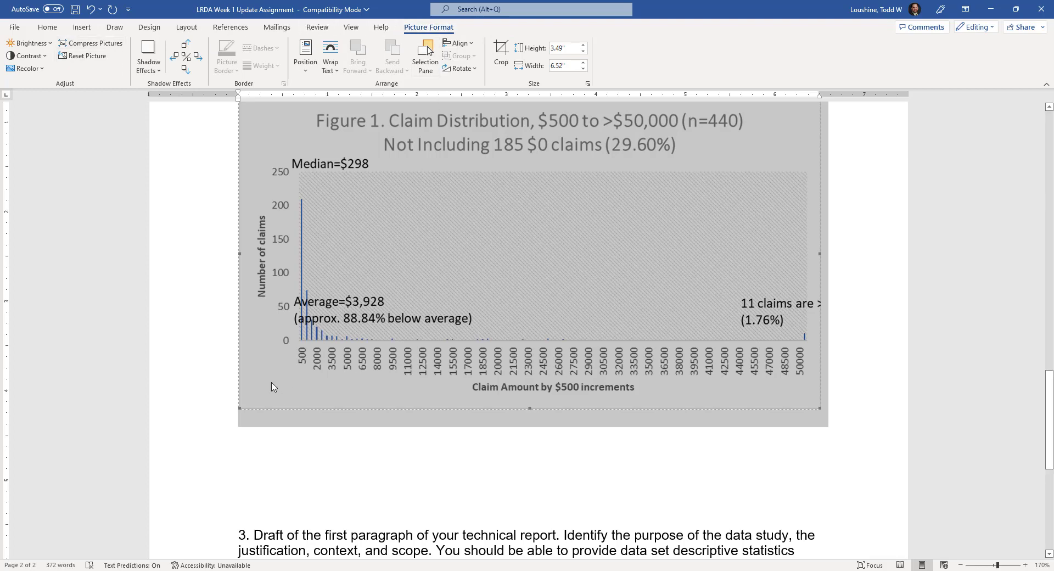
{"action": "key", "text": "Delete"}
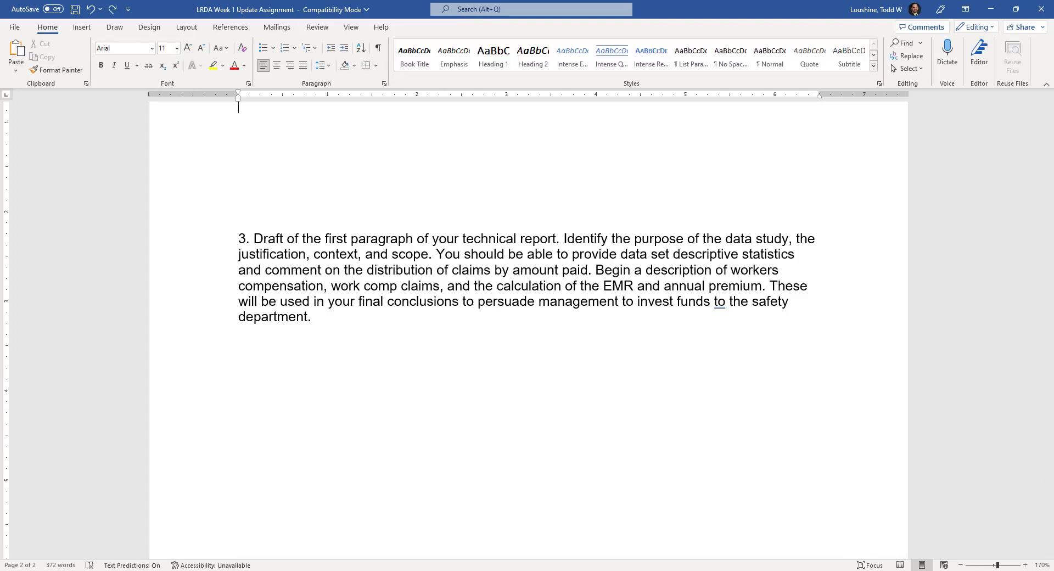
{"action": "key", "text": "alt+Tab"}
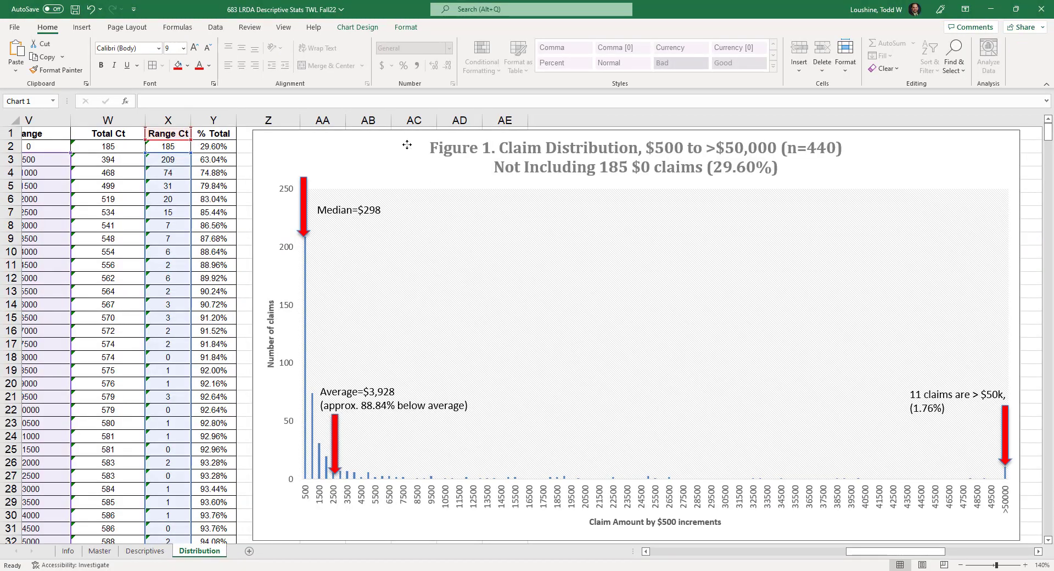
Step: Set the chart's Average annotation text to Arial 10 pt
{"action": "left_click", "coordinate": [352, 392]}
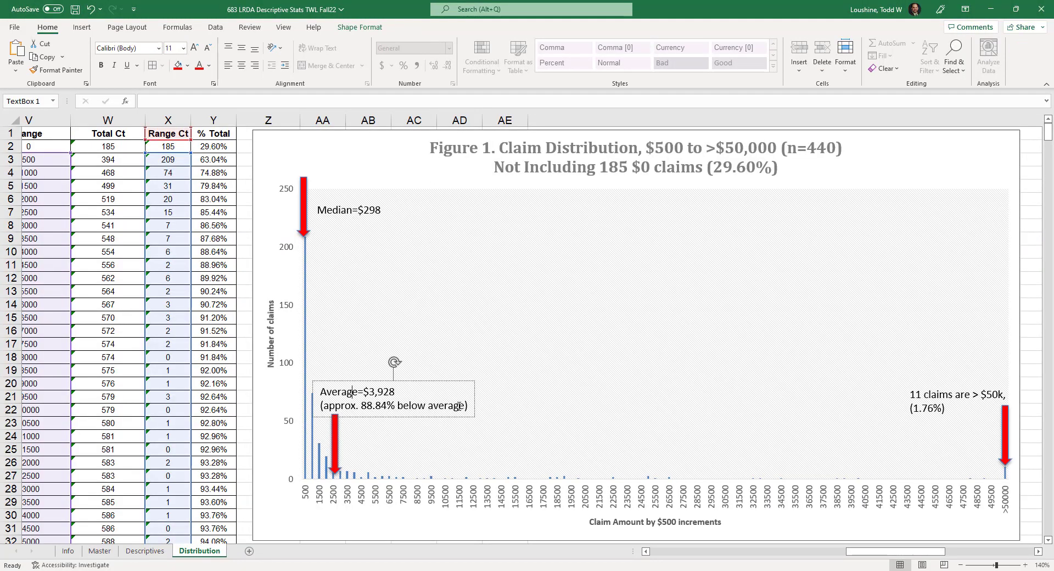
{"action": "left_click", "coordinate": [307, 394], "text": "shift"}
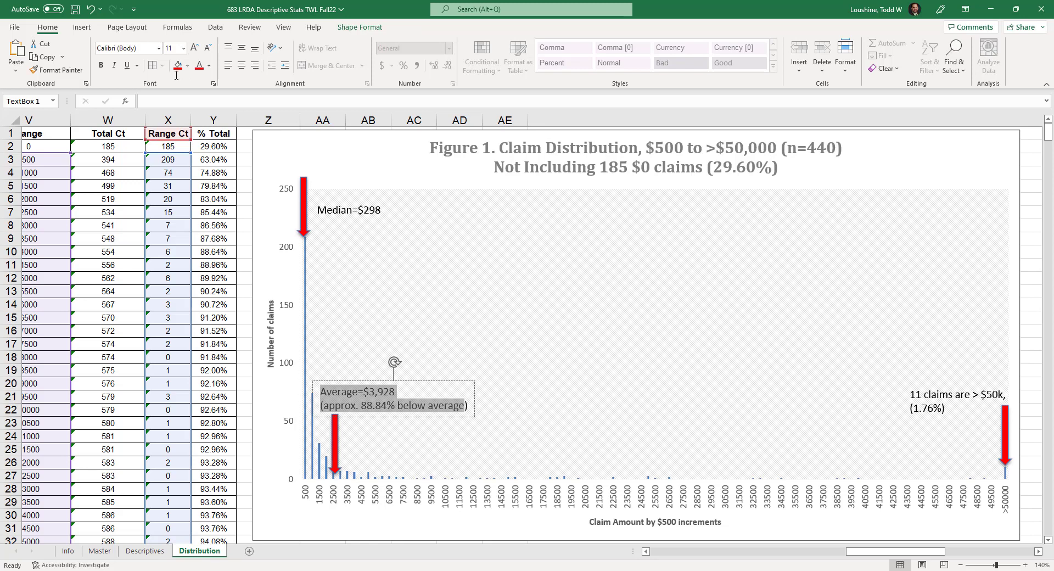
{"action": "left_click", "coordinate": [183, 48]}
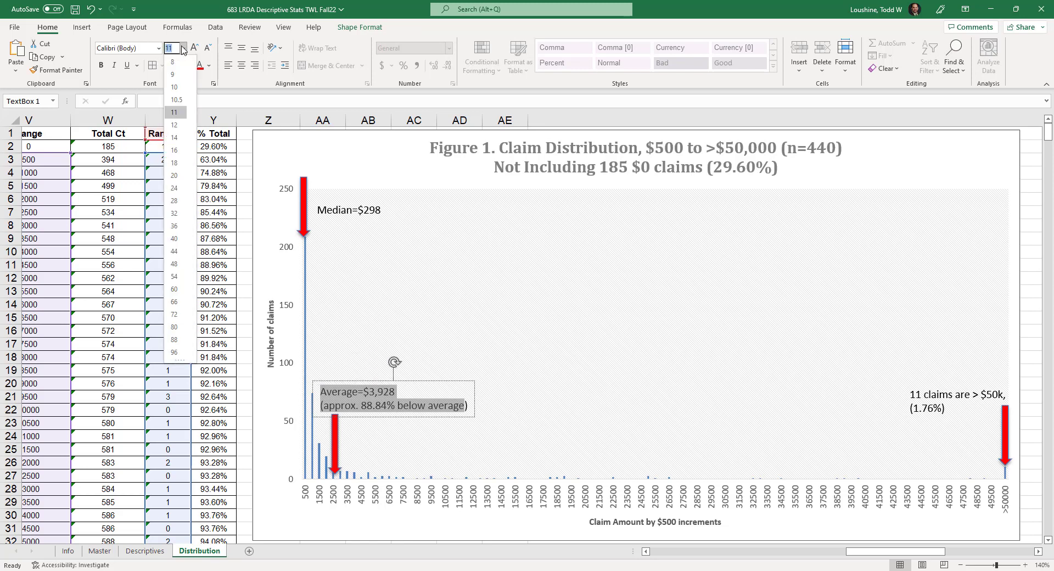
{"action": "left_click", "coordinate": [184, 89]}
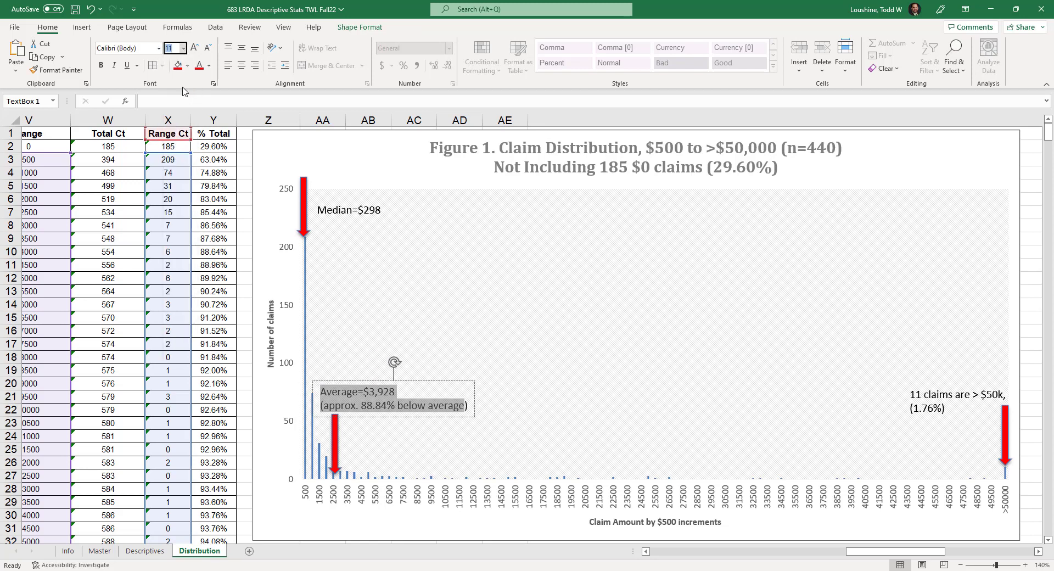
{"action": "left_click", "coordinate": [159, 51]}
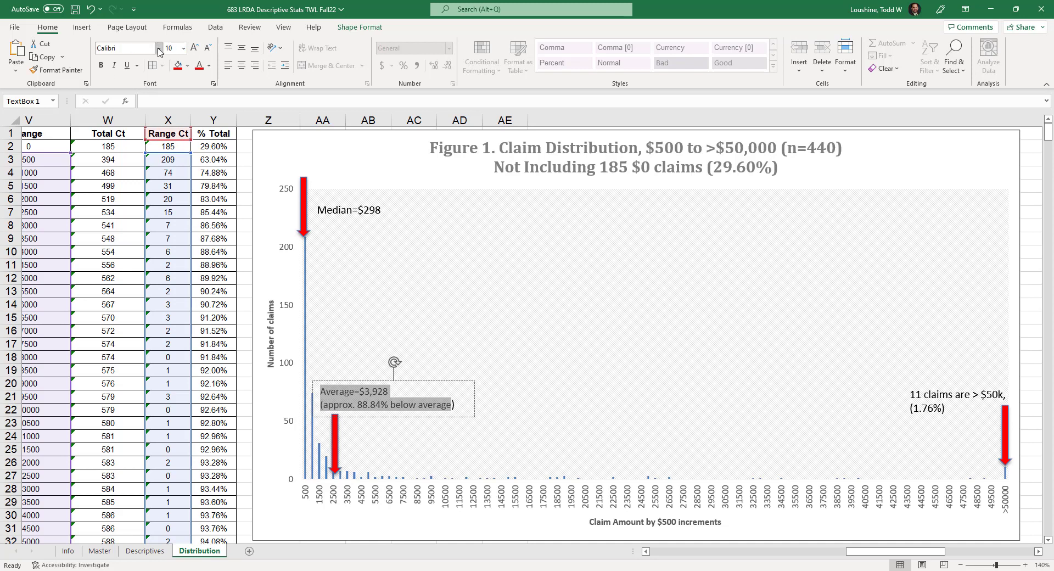
{"action": "left_click", "coordinate": [159, 52]}
{"action": "left_click", "coordinate": [159, 51]}
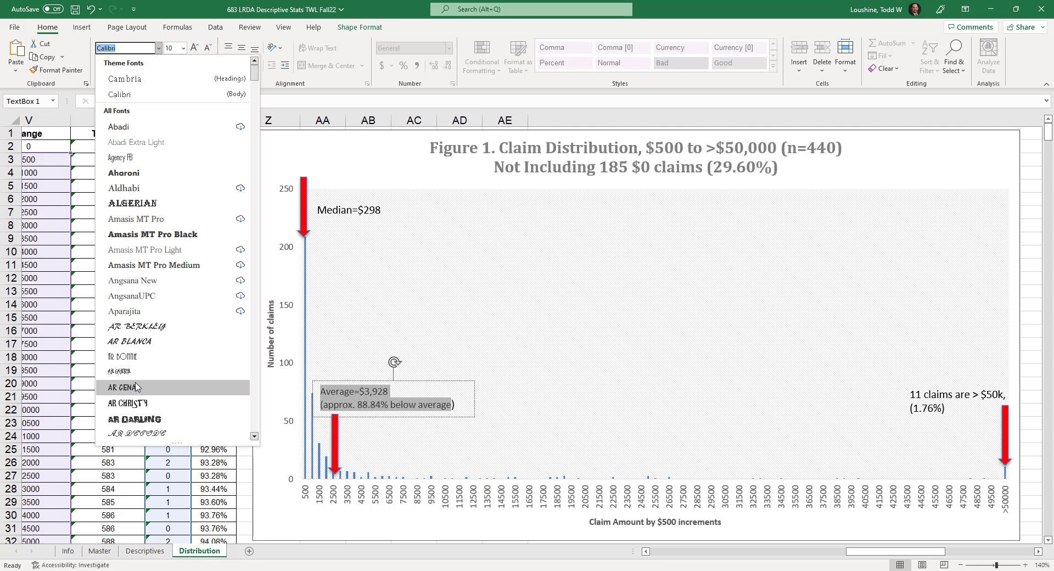
{"action": "scroll", "coordinate": [138, 381], "scroll_direction": "down", "scroll_amount": 5}
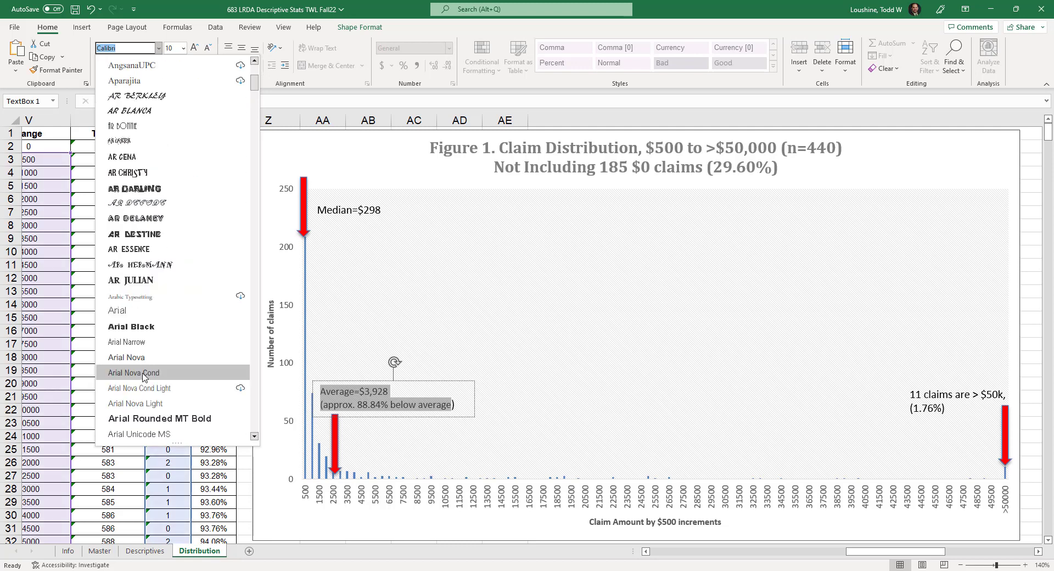
{"action": "left_click", "coordinate": [121, 311]}
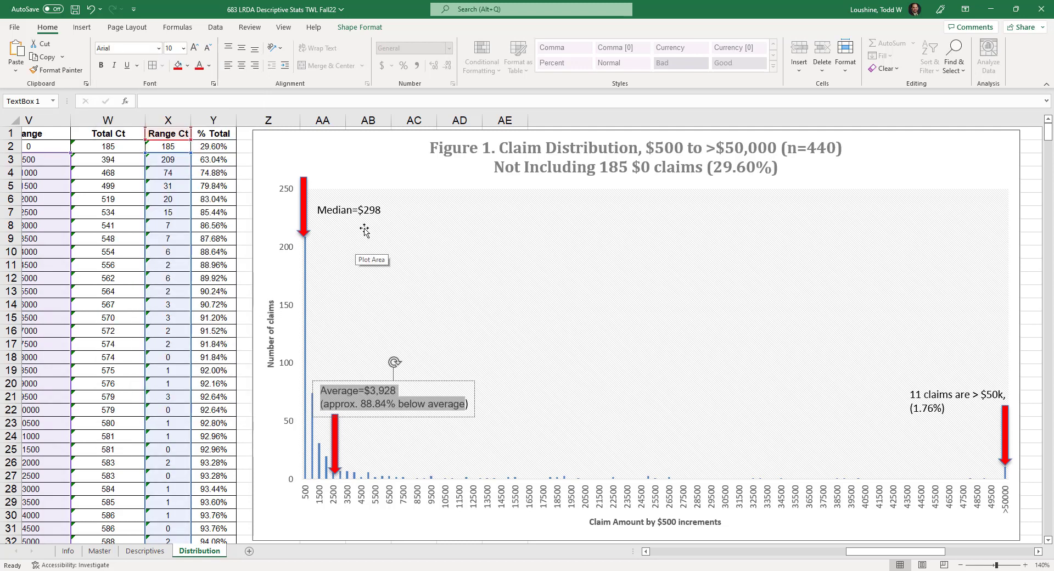
Step: Set the Median=$298 annotation text to Arial 10 pt
{"action": "left_click", "coordinate": [363, 210]}
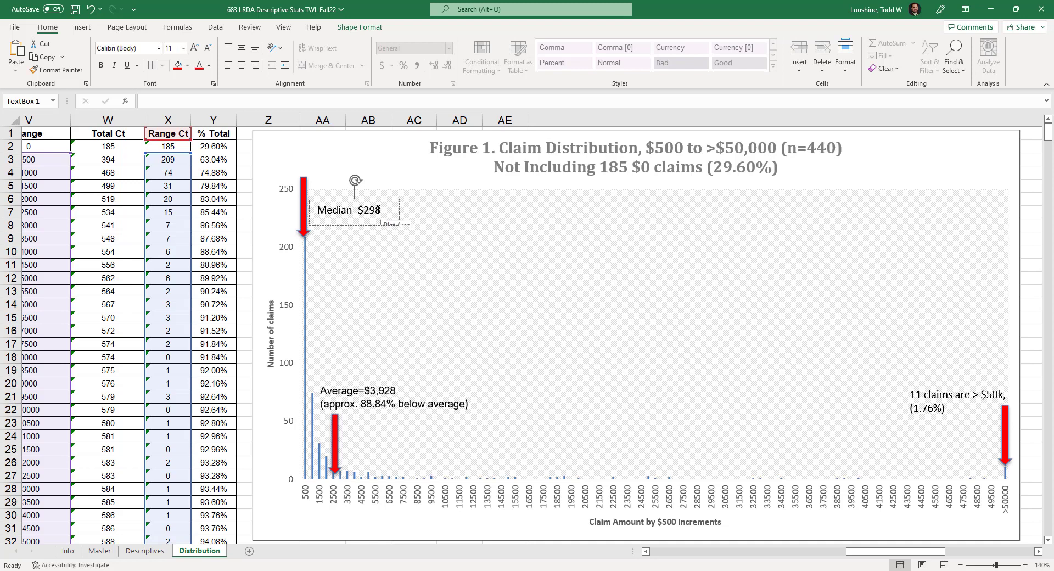
{"action": "left_click_drag", "start_coordinate": [379, 210], "coordinate": [258, 158]}
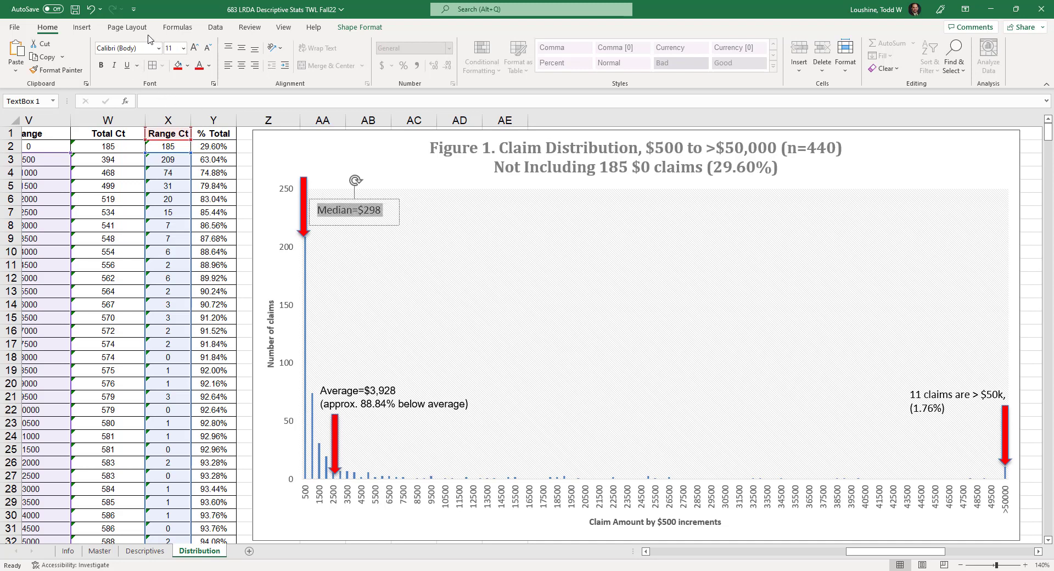
{"action": "left_click", "coordinate": [160, 48]}
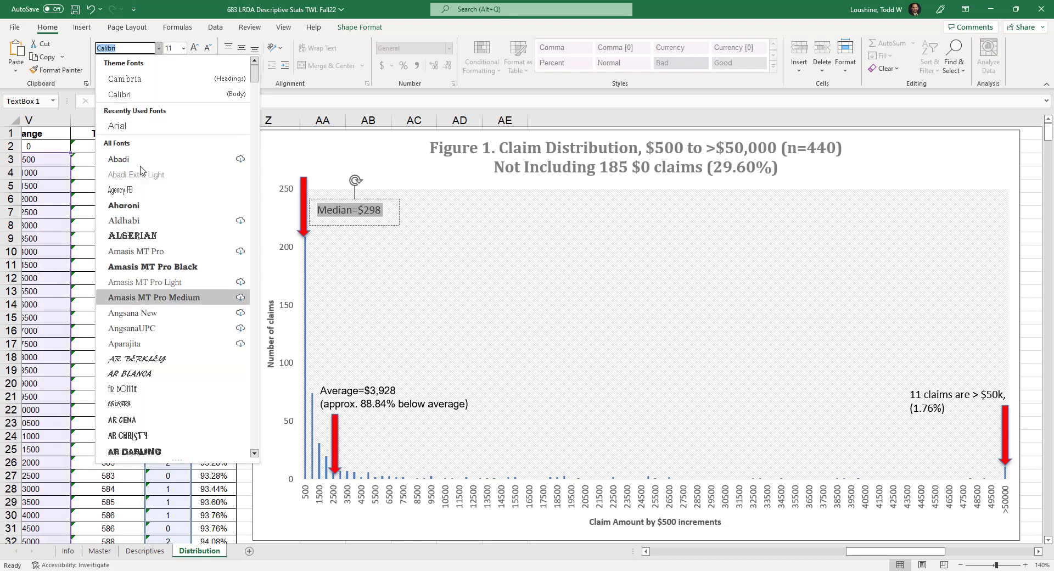
{"action": "left_click", "coordinate": [134, 126]}
{"action": "left_click", "coordinate": [183, 48]}
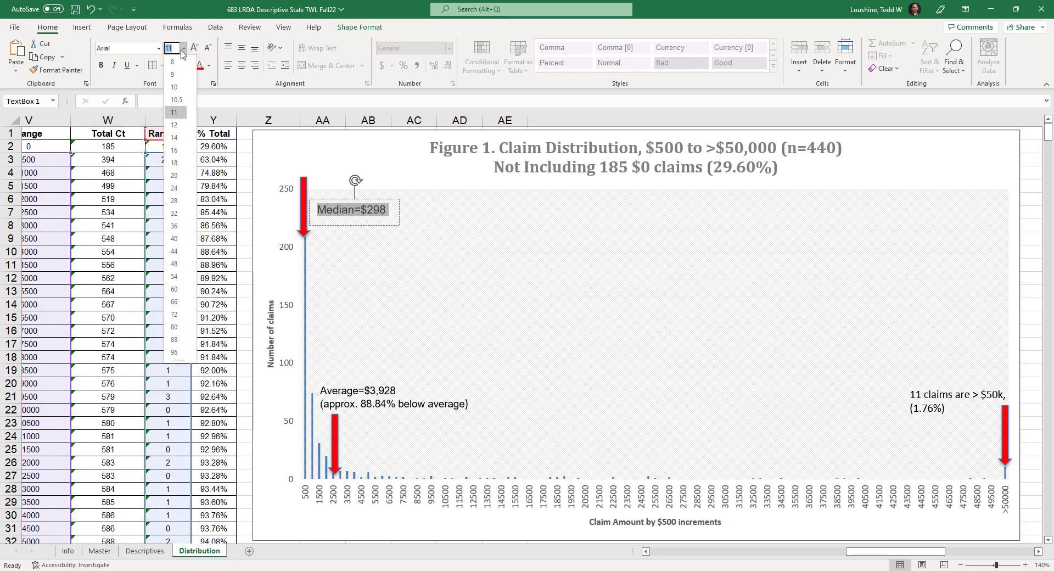
{"action": "left_click", "coordinate": [174, 87]}
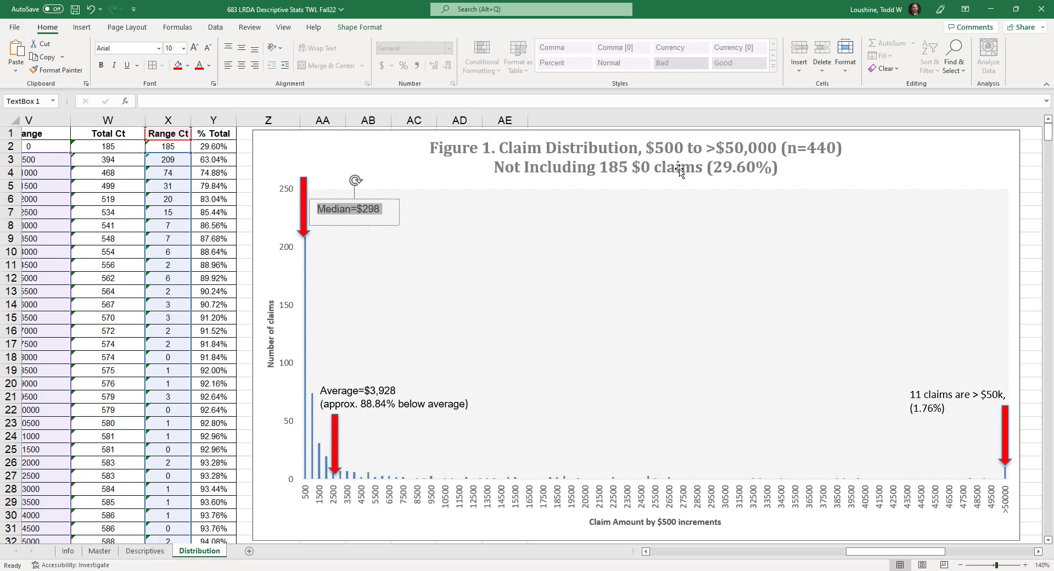
Step: Set the '11 claims are > $50k' annotation text to Arial 10 pt
{"action": "left_click", "coordinate": [942, 391]}
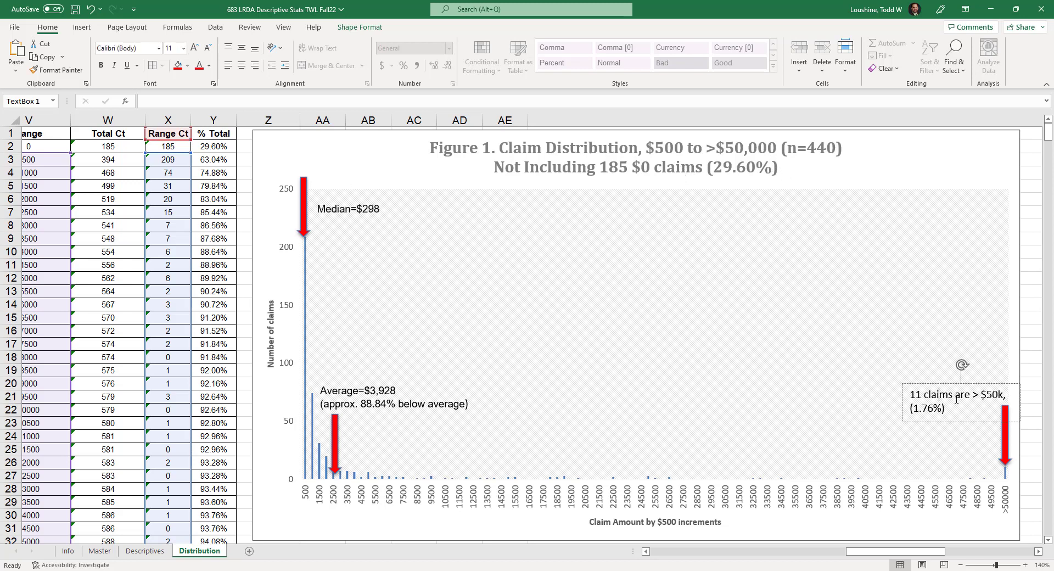
{"action": "key", "text": "ctrl+a"}
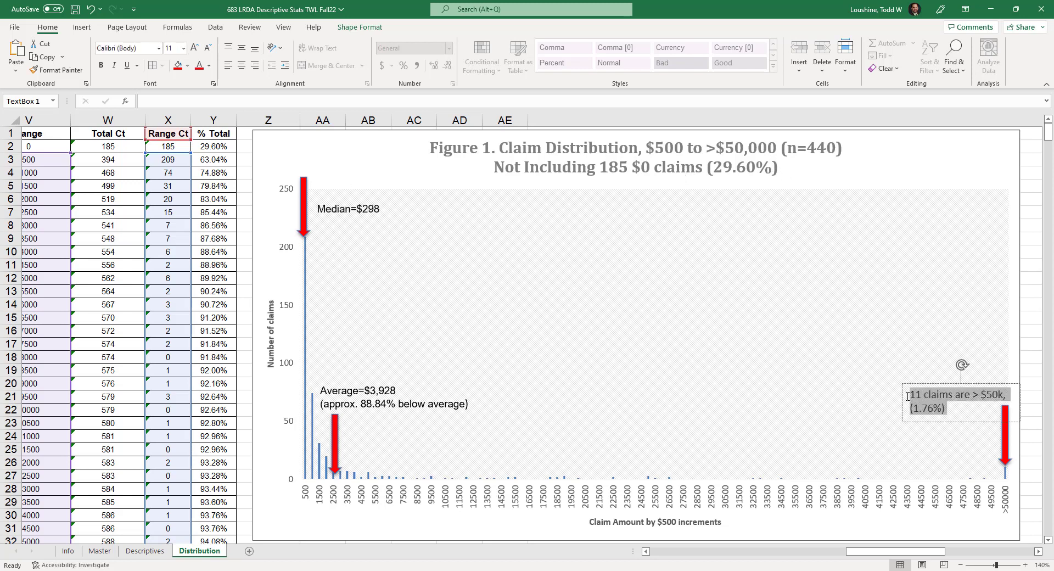
{"action": "left_click", "coordinate": [158, 50]}
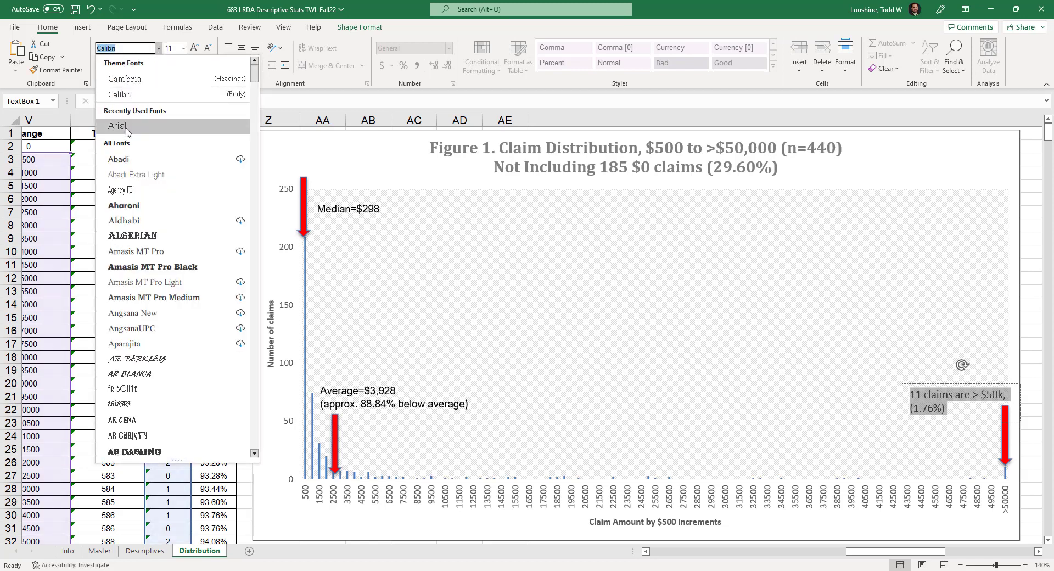
{"action": "left_click", "coordinate": [128, 126]}
{"action": "left_click", "coordinate": [184, 48]}
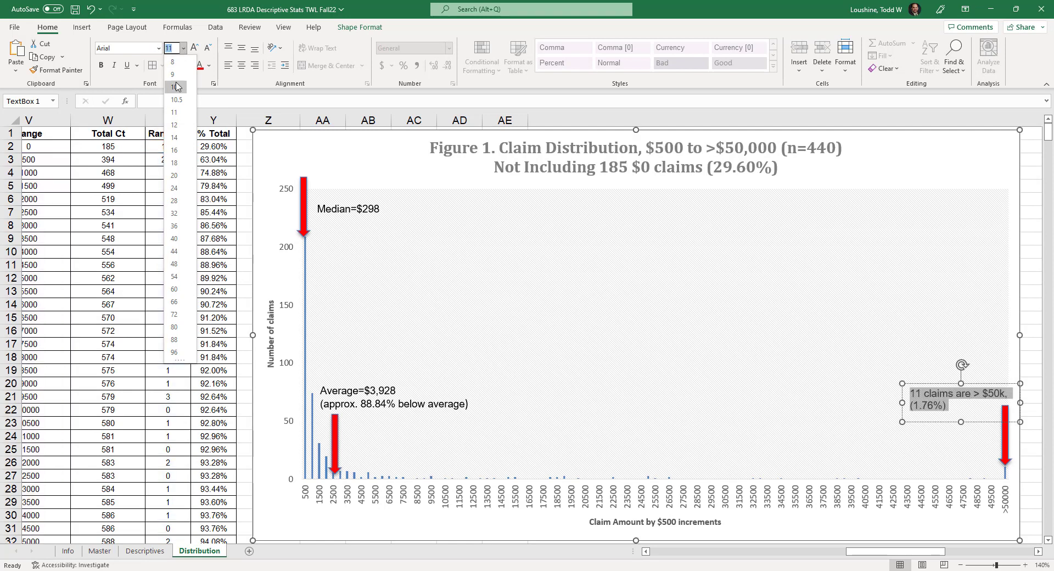
{"action": "left_click", "coordinate": [176, 87]}
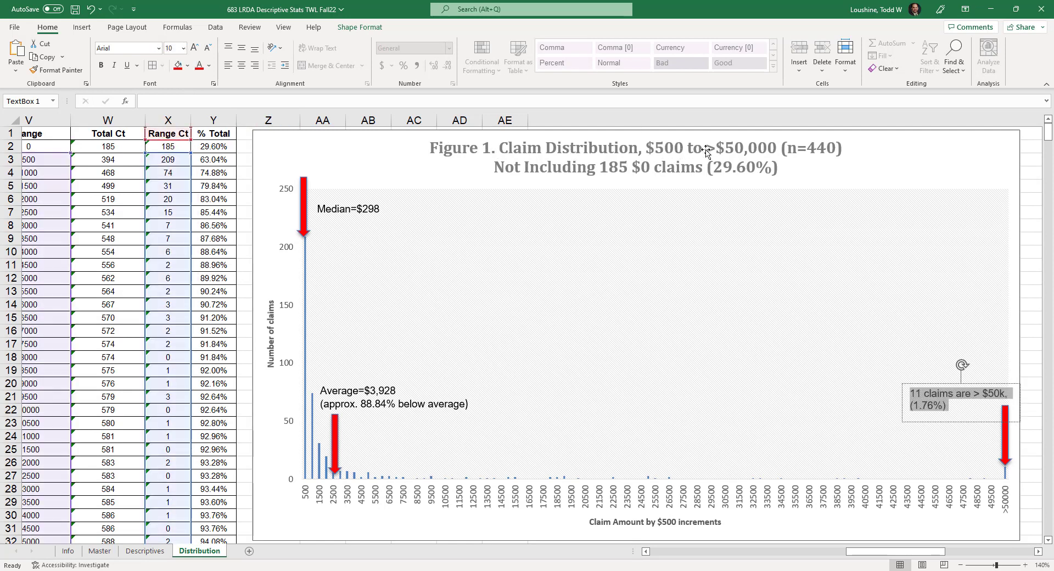
{"action": "left_click", "coordinate": [788, 329]}
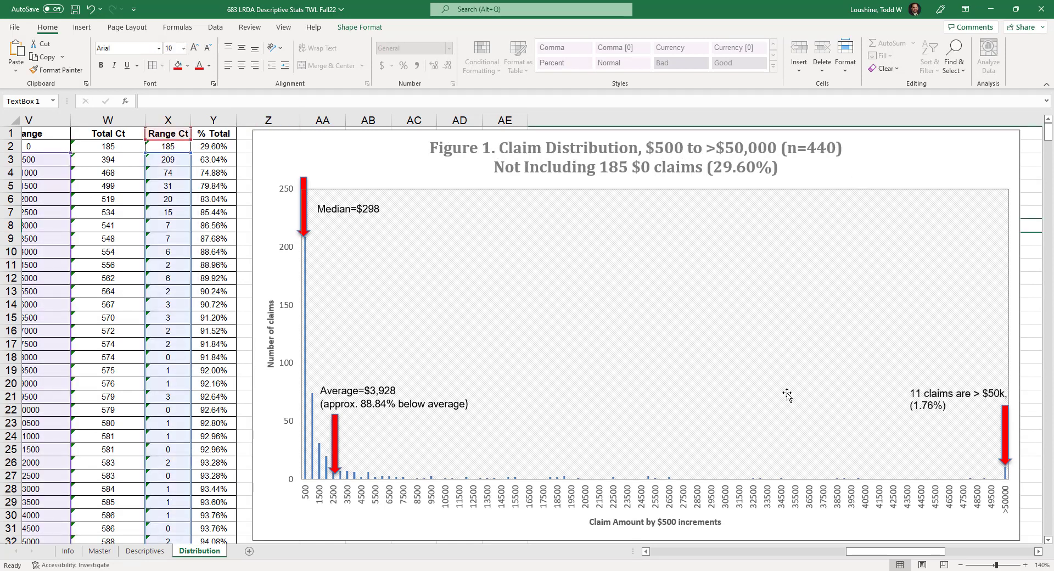
Step: Make the Figure 1 chart title black at 12 pt and save the workbook
{"action": "left_click", "coordinate": [699, 158]}
{"action": "right_click", "coordinate": [699, 159]}
{"action": "key", "text": "Escape"}
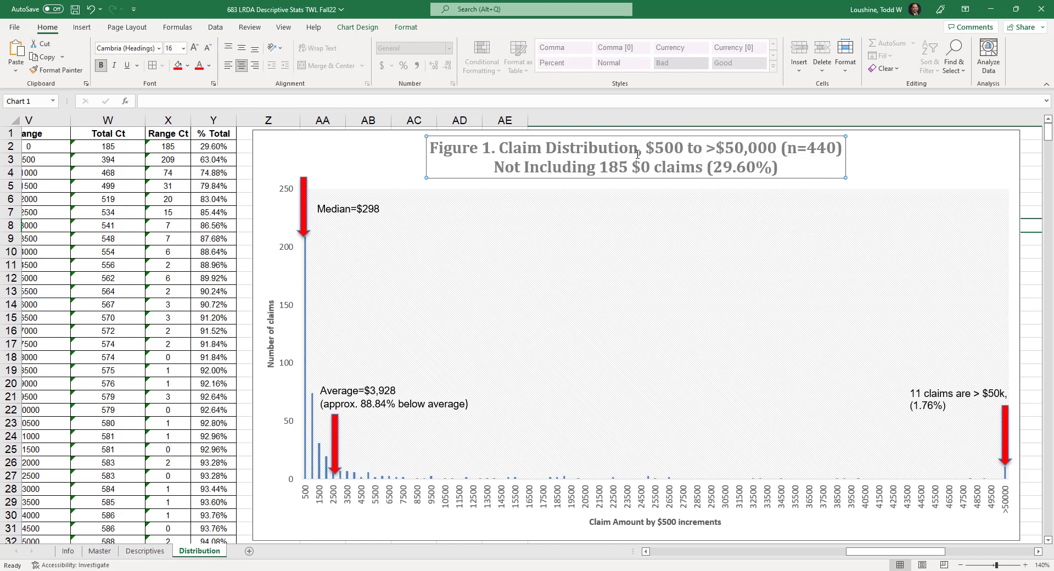
{"action": "left_click_drag", "start_coordinate": [778, 168], "coordinate": [428, 142]}
{"action": "left_click", "coordinate": [209, 67]}
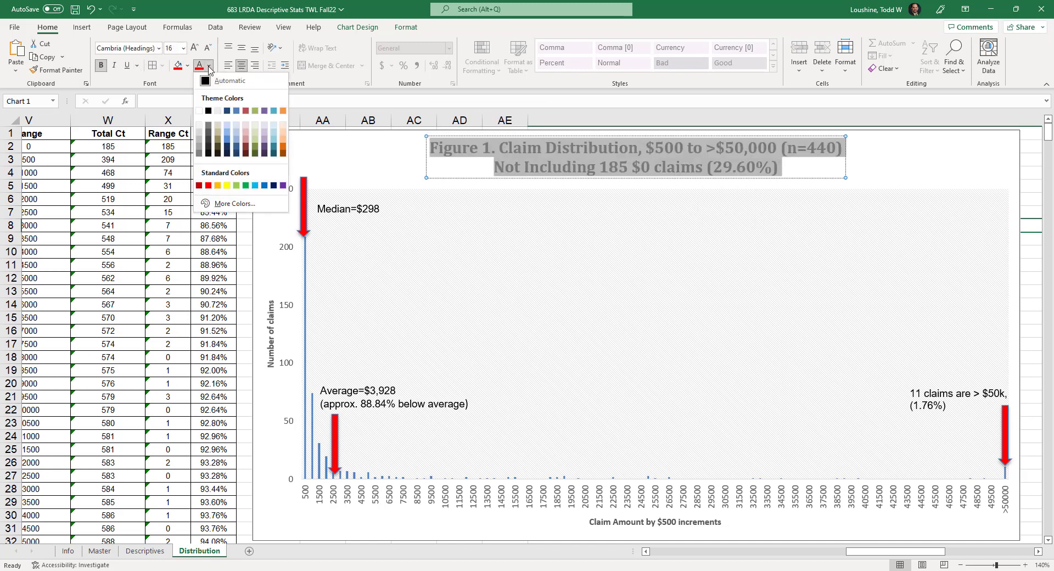
{"action": "left_click", "coordinate": [208, 112]}
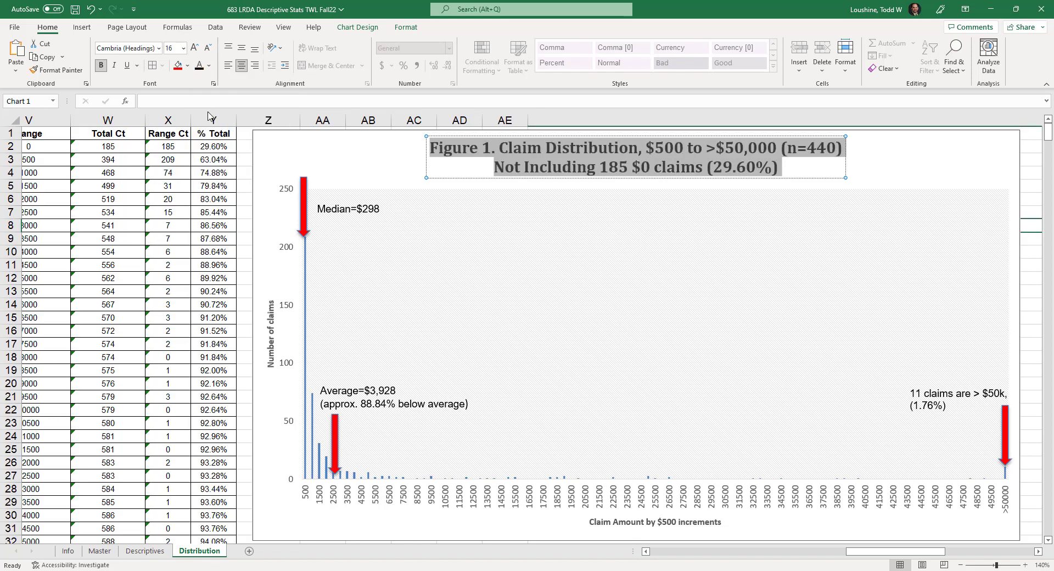
{"action": "left_click", "coordinate": [183, 48]}
{"action": "left_click", "coordinate": [174, 124]}
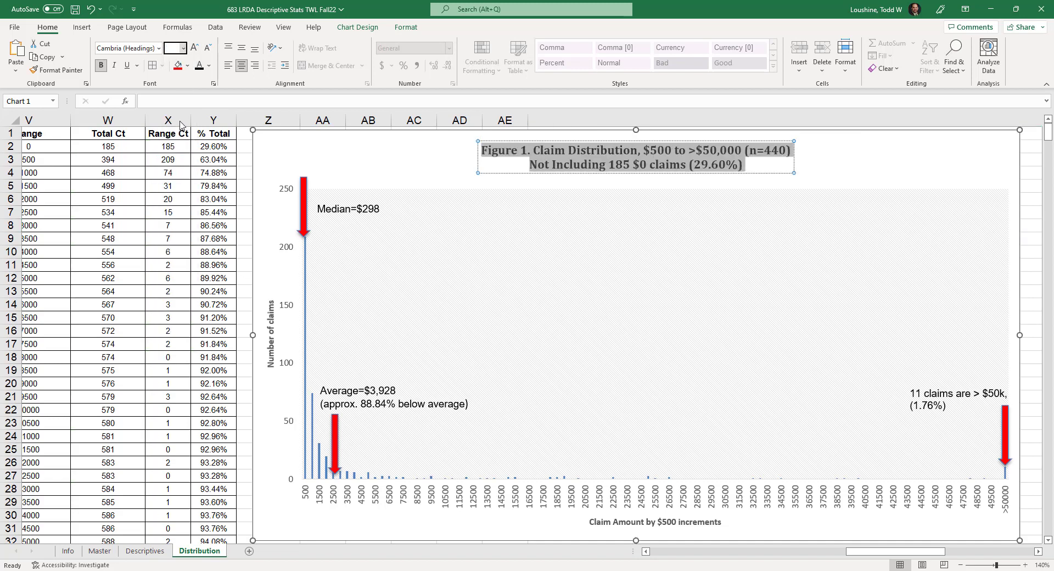
{"action": "left_click", "coordinate": [564, 534]}
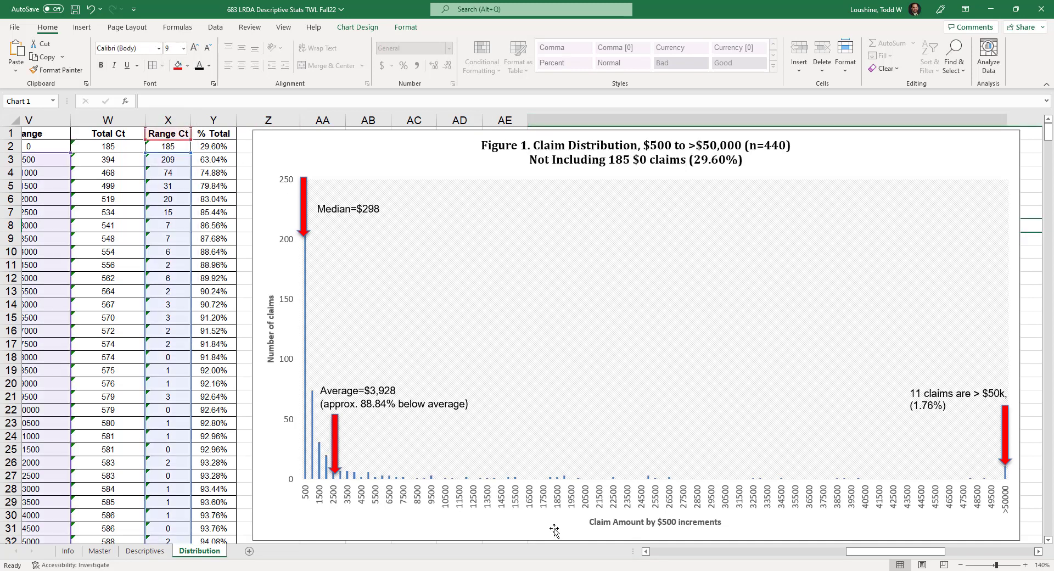
{"action": "left_click", "coordinate": [76, 9]}
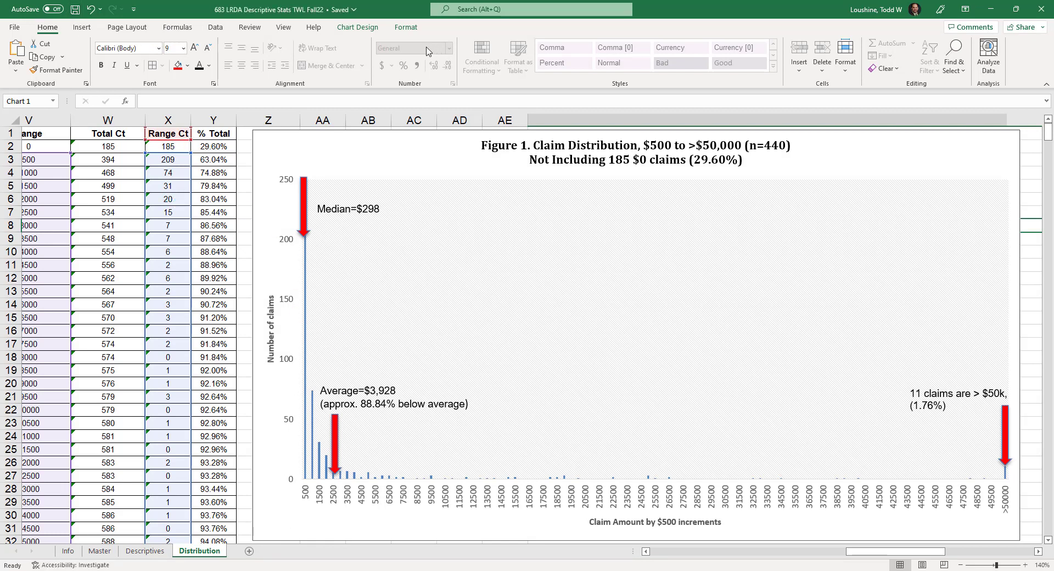
Step: Give the chart purple Monochromatic Palette 4 colours and the grey gradient chart style
{"action": "left_click", "coordinate": [354, 27]}
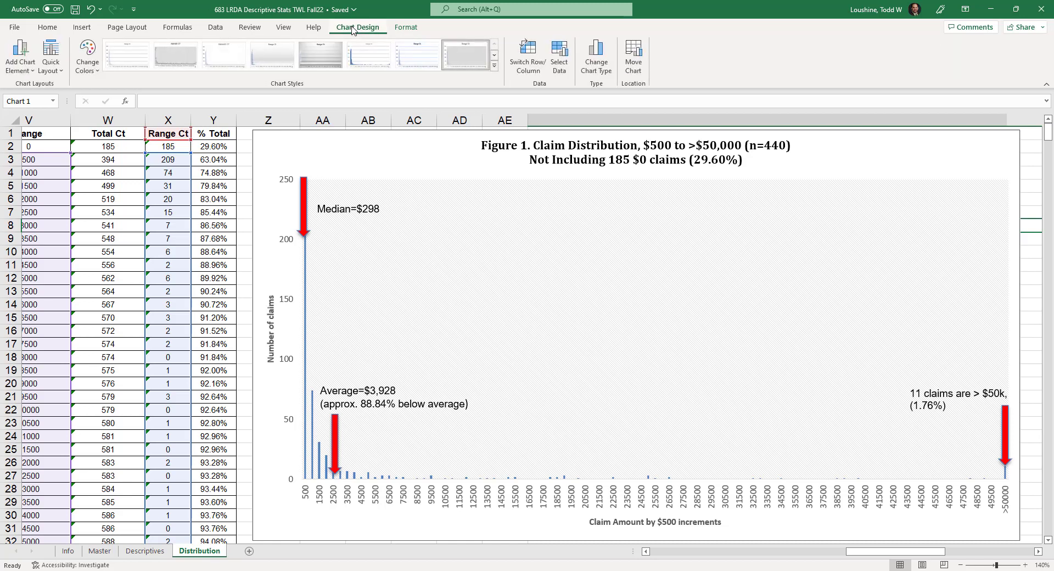
{"action": "left_click", "coordinate": [494, 55]}
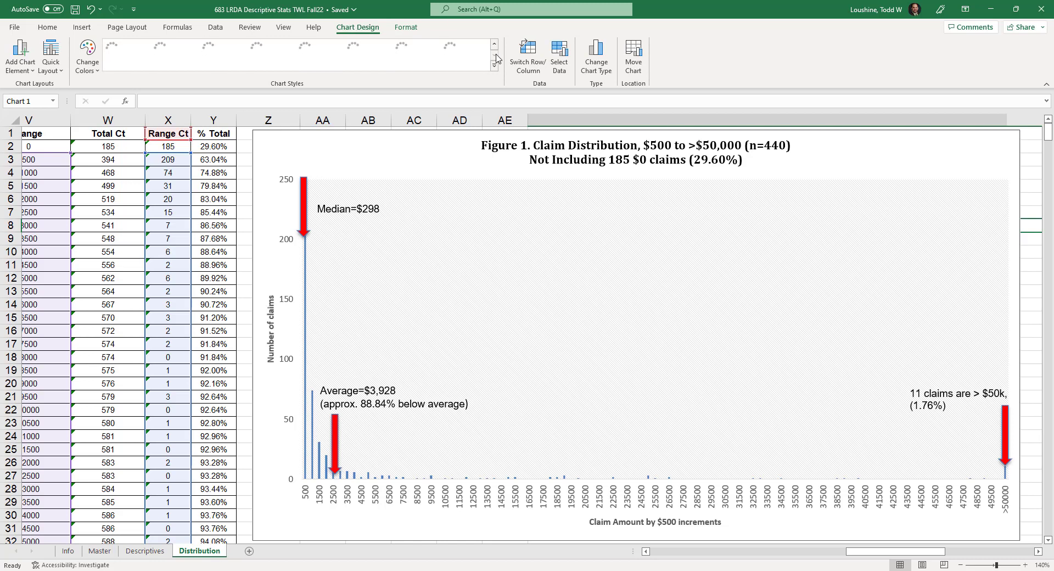
{"action": "left_click", "coordinate": [93, 65]}
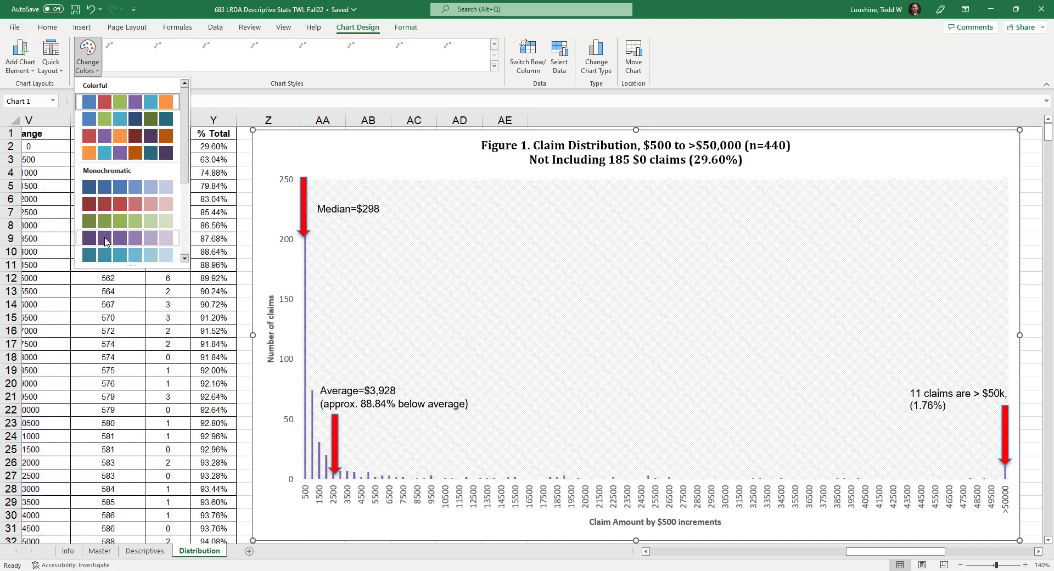
{"action": "left_click", "coordinate": [104, 247]}
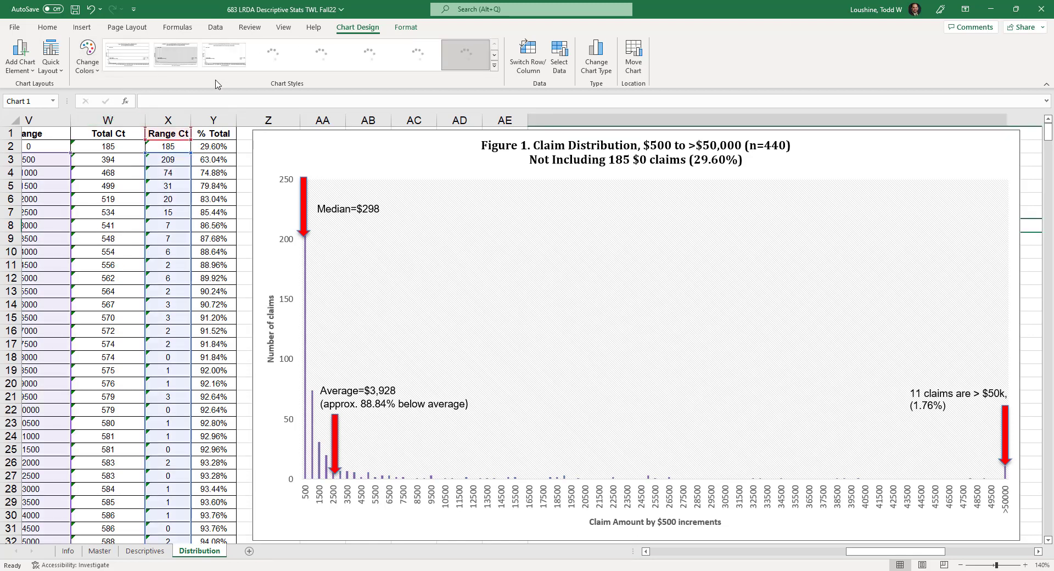
{"action": "left_click", "coordinate": [173, 54]}
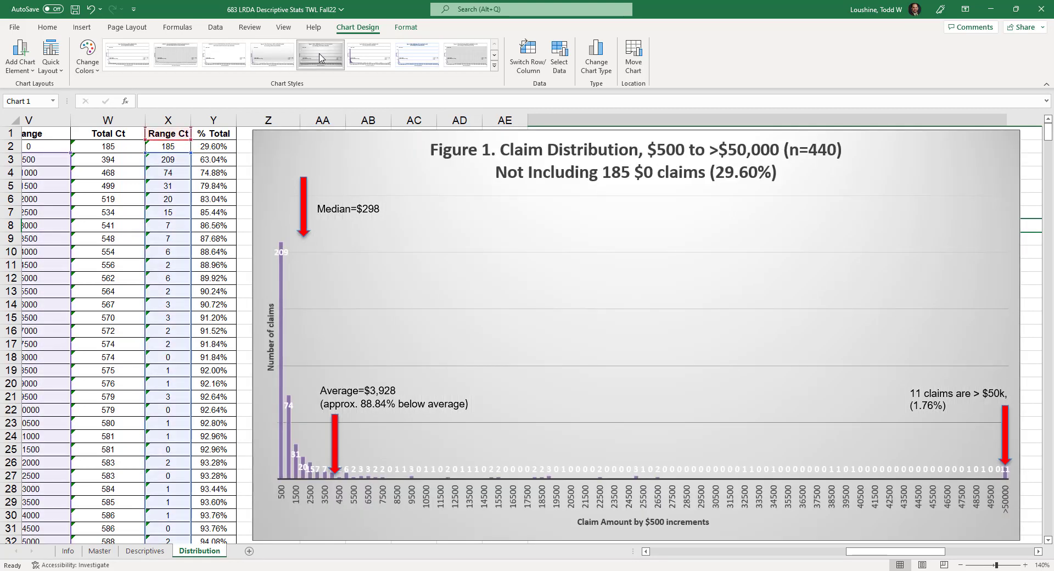
{"action": "left_click", "coordinate": [320, 57]}
Step: Remove the data labels from the chart's bars
{"action": "left_click", "coordinate": [966, 551]}
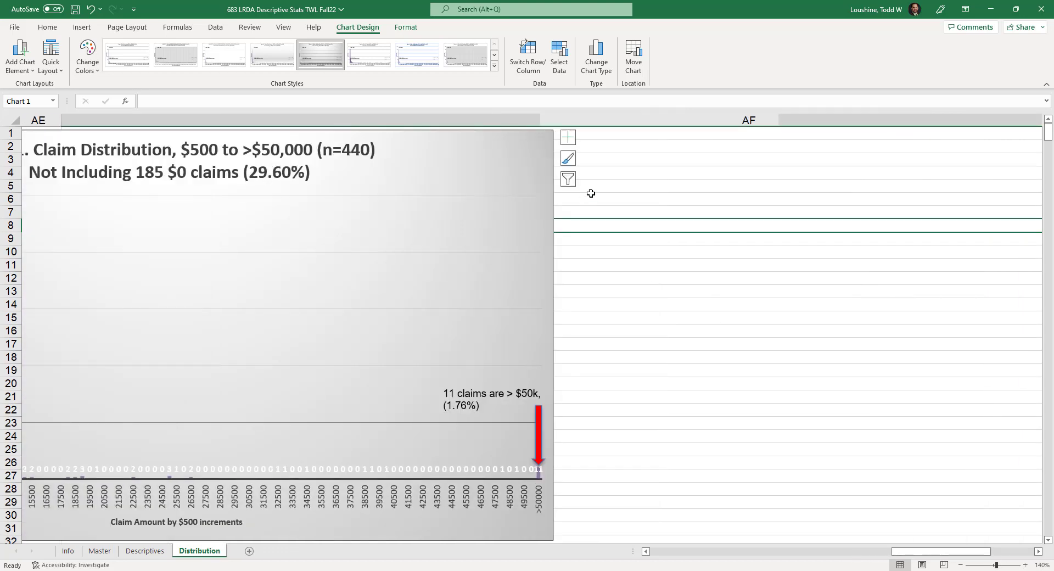
{"action": "left_click", "coordinate": [568, 137]}
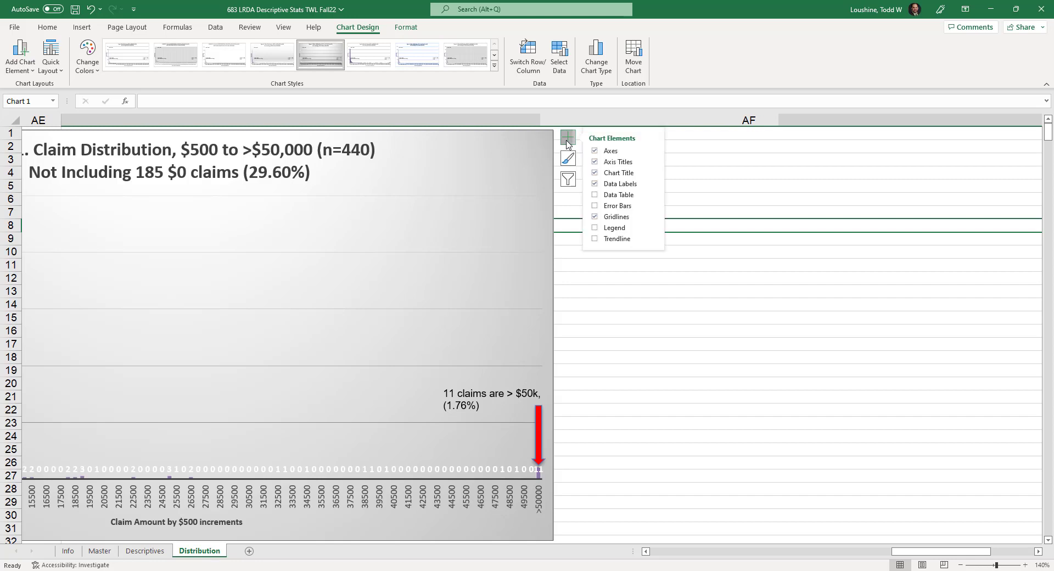
{"action": "left_click", "coordinate": [594, 185]}
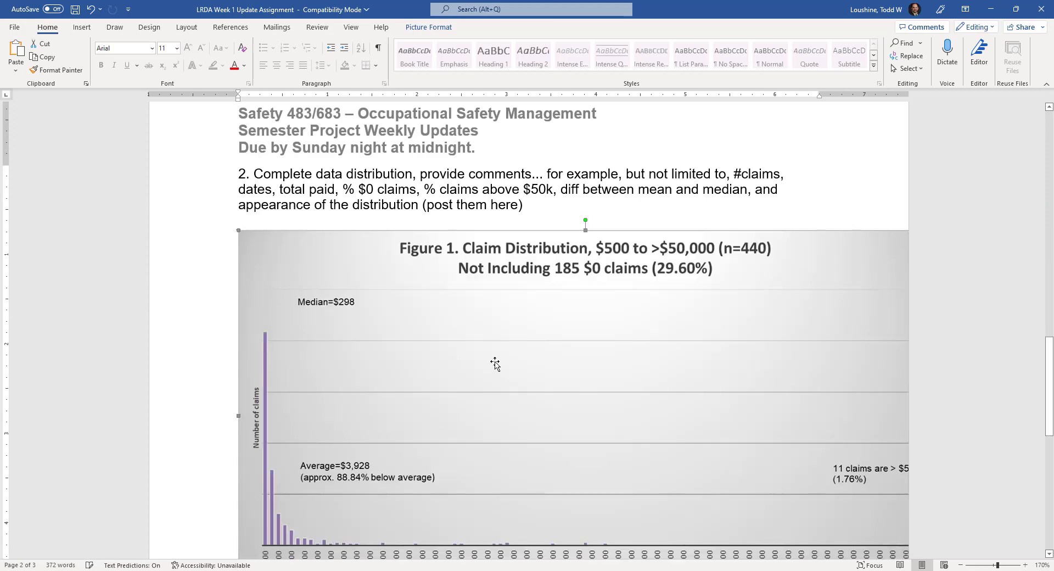
Step: Drag the purple claim chart's corner to shrink it inside the margins, then place the cursor below it
{"action": "left_click_drag", "start_coordinate": [248, 237], "coordinate": [390, 311]}
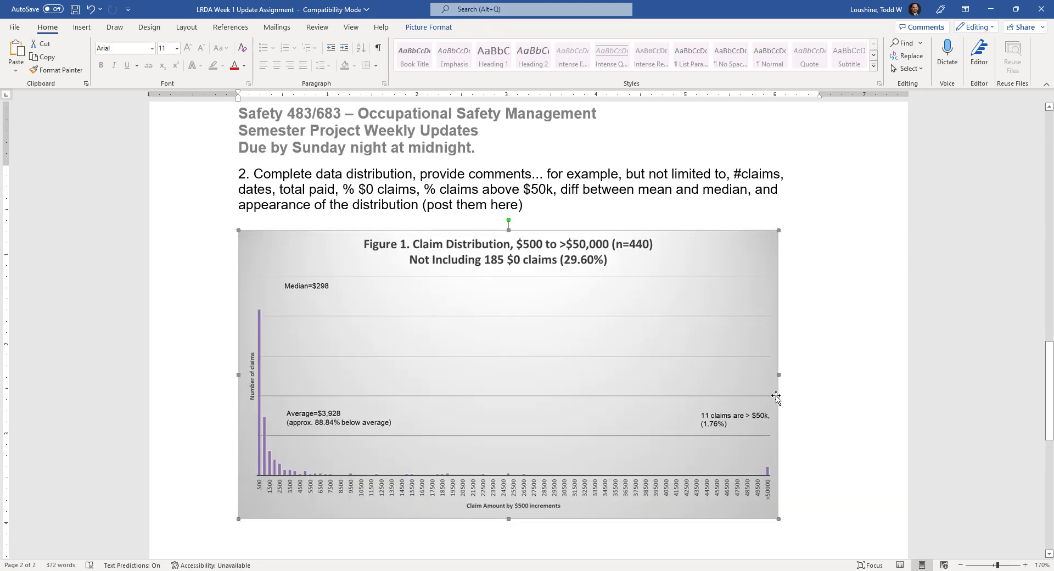
{"action": "scroll", "coordinate": [802, 387], "scroll_direction": "down", "scroll_amount": 2}
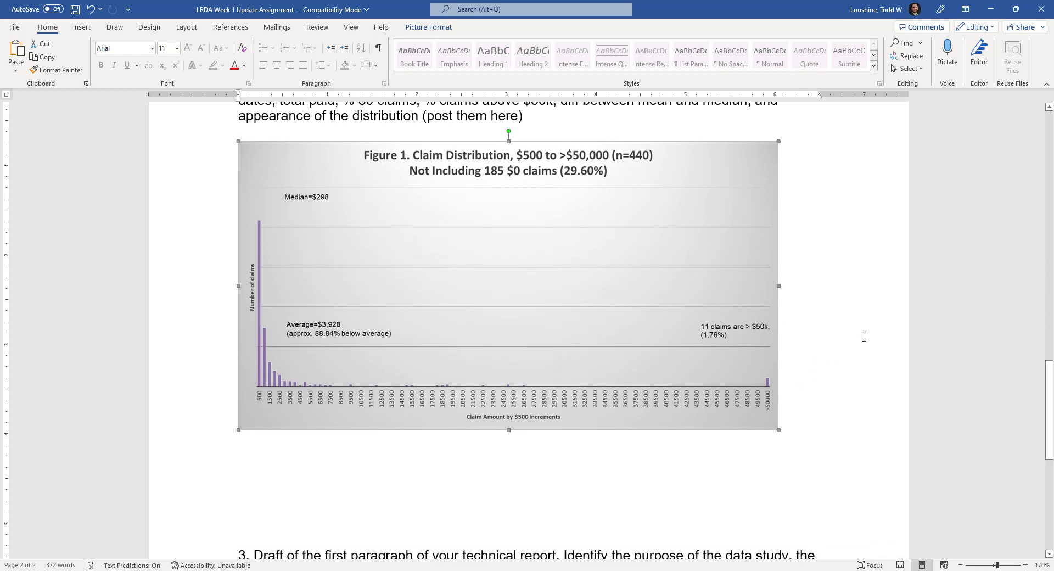
{"action": "left_click", "coordinate": [337, 483]}
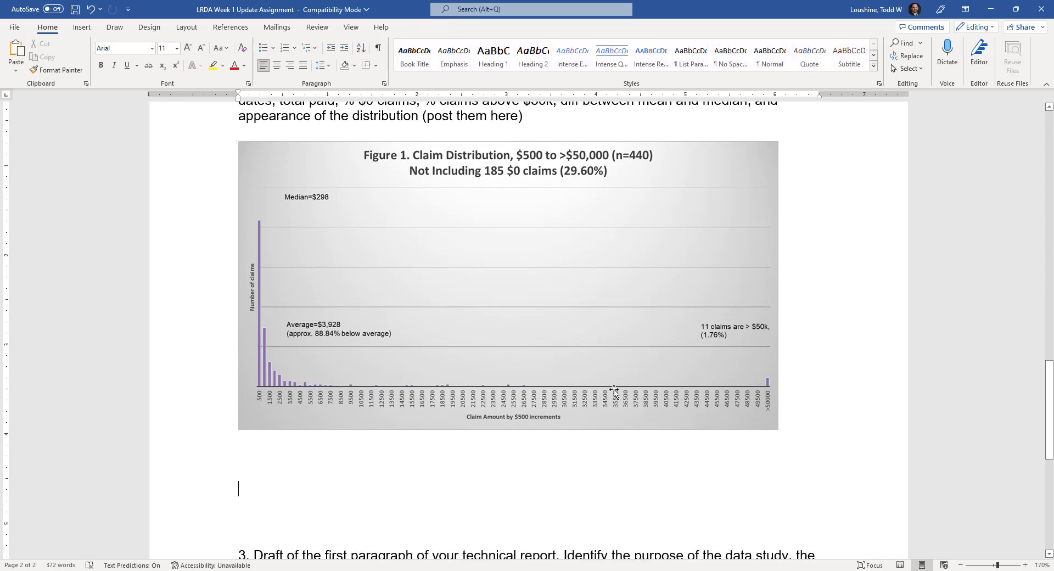
{"action": "scroll", "coordinate": [381, 343], "scroll_direction": "up", "scroll_amount": 3}
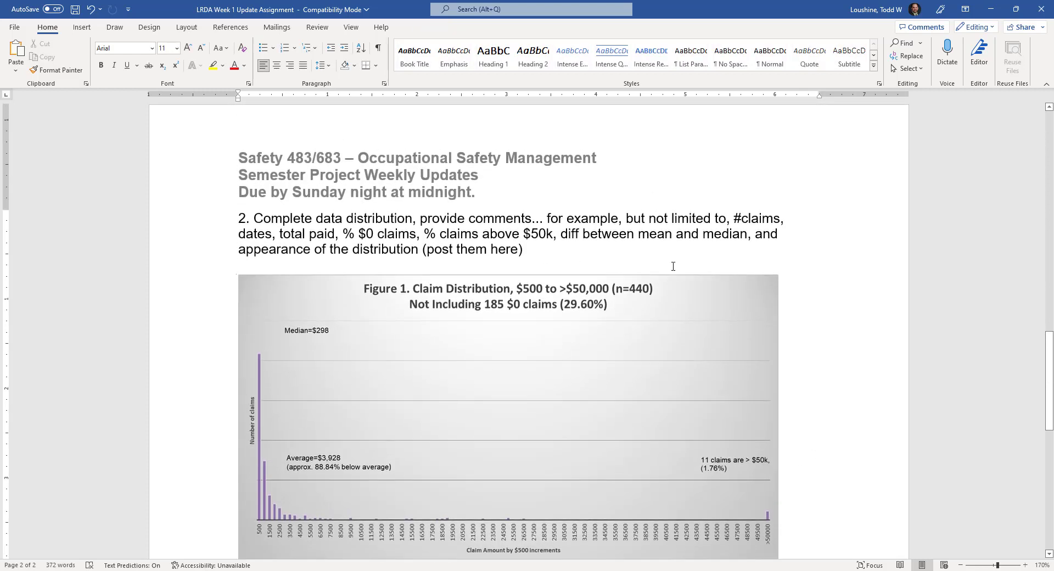
{"action": "scroll", "coordinate": [598, 269], "scroll_direction": "down", "scroll_amount": 2}
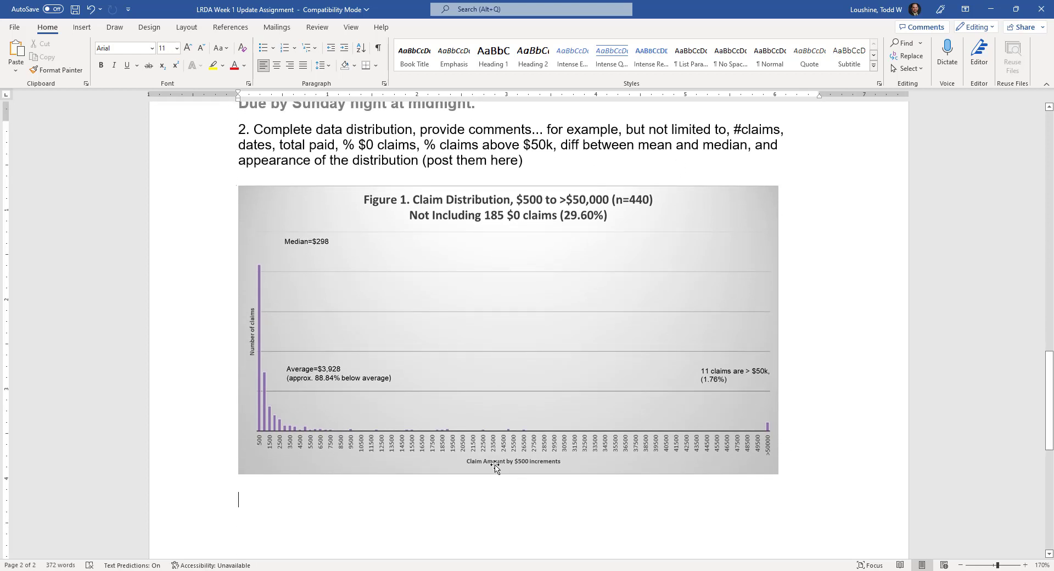
Step: Give the chart and the empty line below it 0 pt spacing before and after
{"action": "left_click_drag", "start_coordinate": [246, 480], "coordinate": [245, 483]}
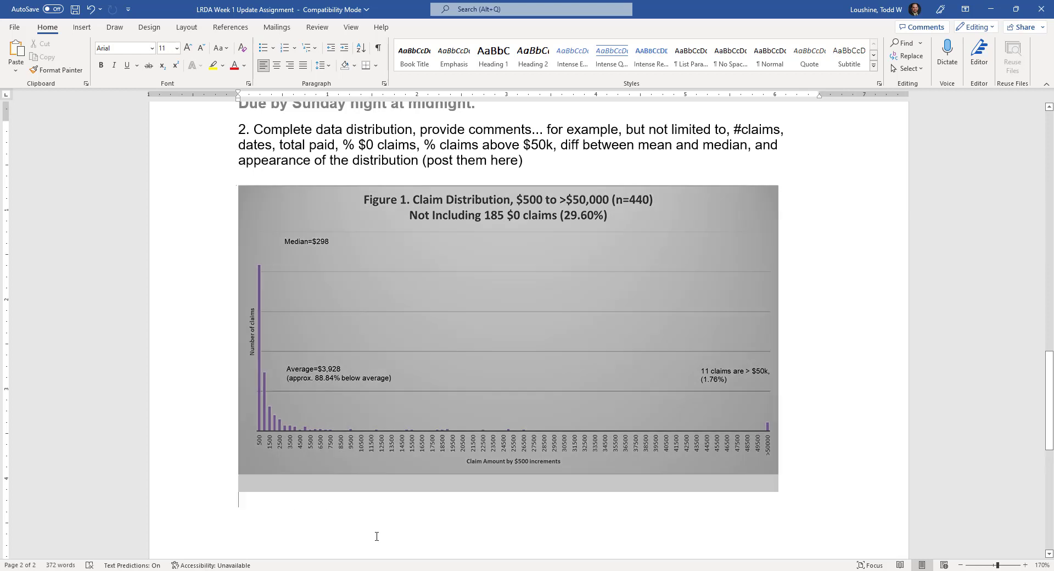
{"action": "right_click", "coordinate": [245, 483]}
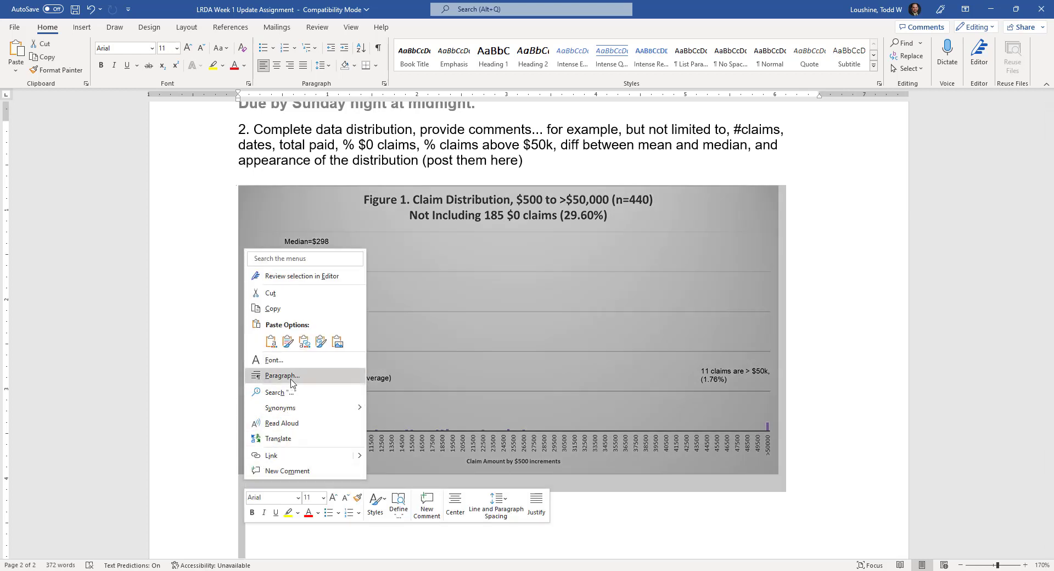
{"action": "left_click", "coordinate": [282, 375]}
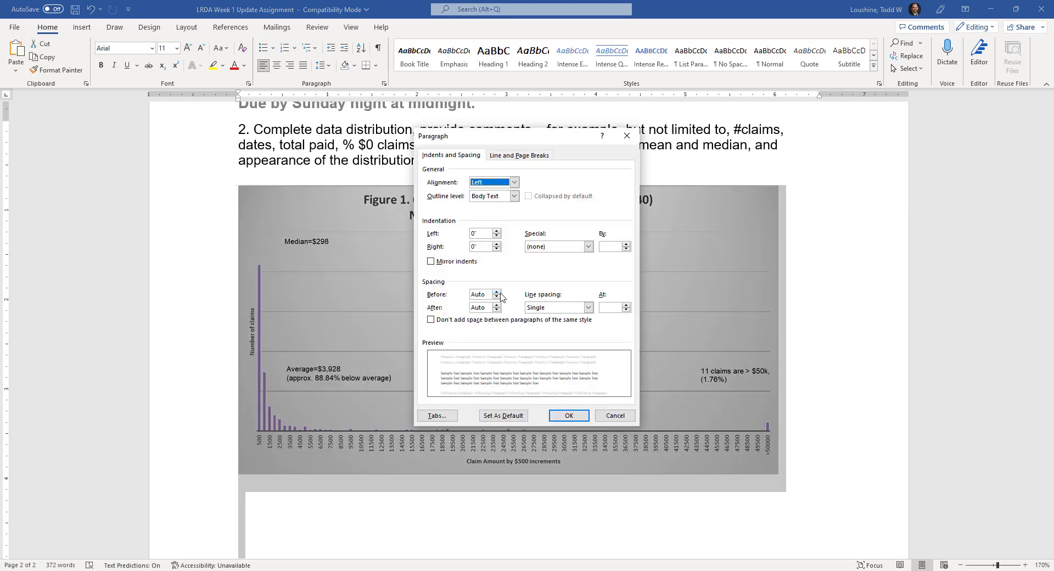
{"action": "left_click", "coordinate": [497, 296]}
{"action": "left_click", "coordinate": [496, 309]}
{"action": "left_click", "coordinate": [569, 416]}
Step: Begin a 'Figure' caption on the line below the chart, then backspace over it
{"action": "left_click", "coordinate": [330, 487]}
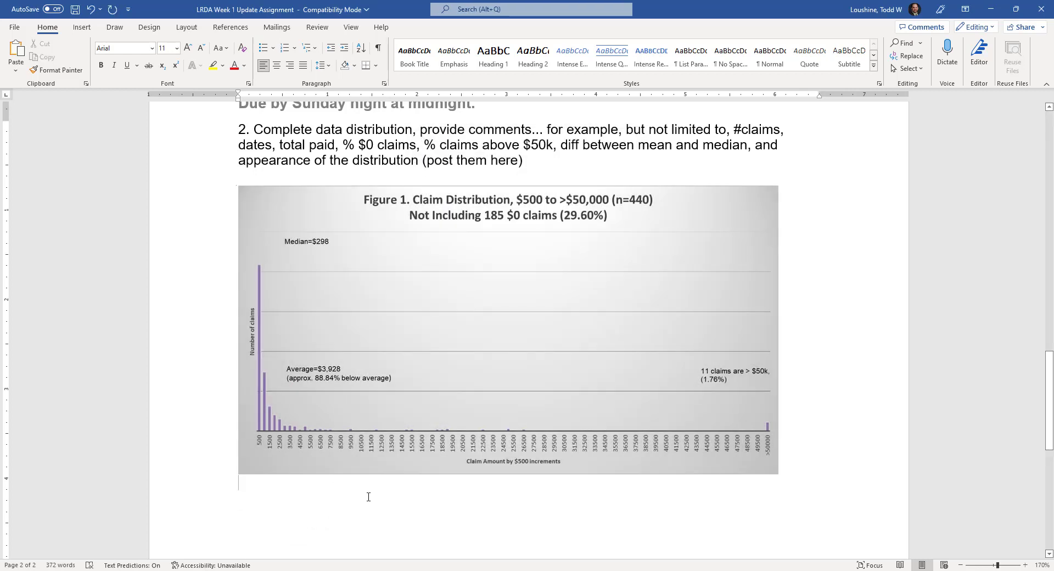
{"action": "type", "text": "Figure"}
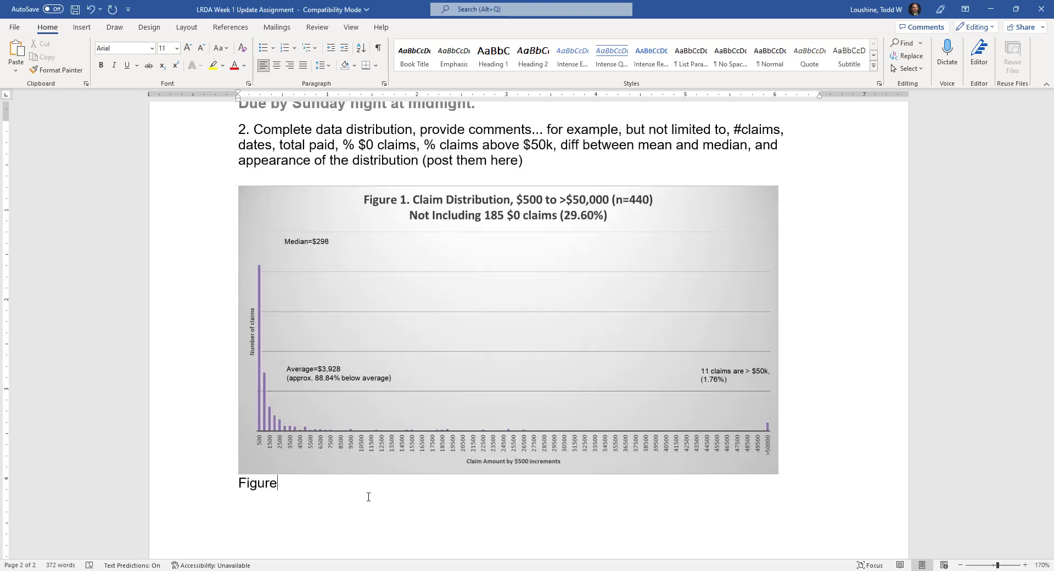
{"action": "key", "text": "BackSpace"}
{"action": "key", "text": "BackSpace"}
{"action": "key", "text": "BackSpace"}
{"action": "key", "text": "BackSpace"}
{"action": "key", "text": "BackSpace"}
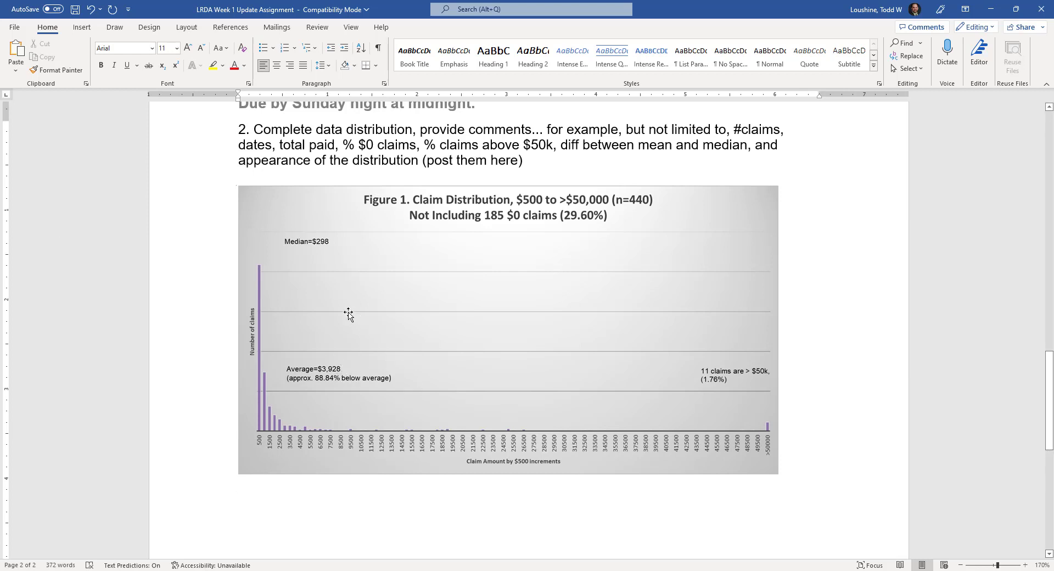
Step: Draw a down arrow shape at the chart's Median label and fill it purple
{"action": "left_click", "coordinate": [82, 28]}
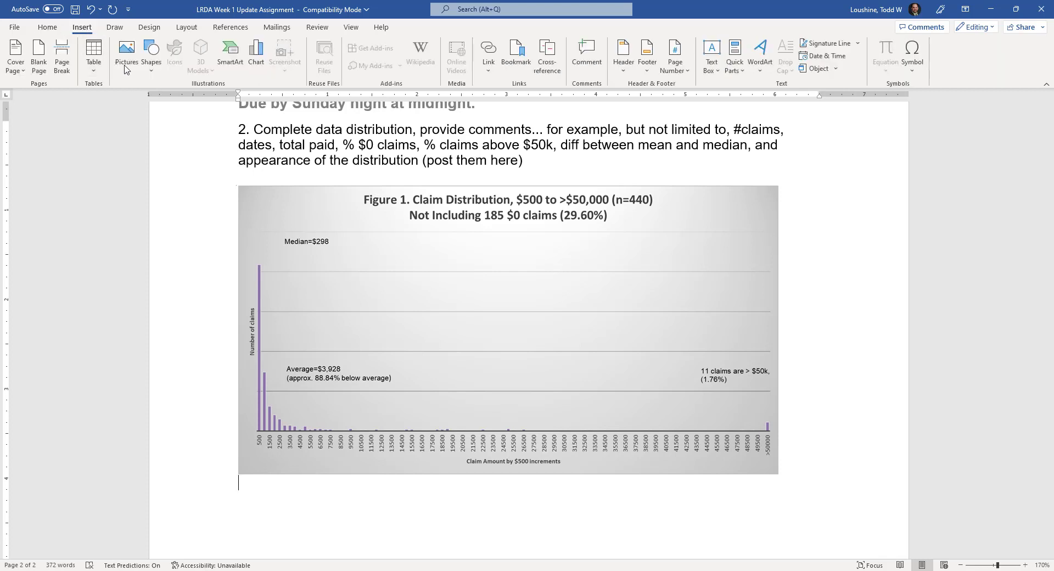
{"action": "left_click", "coordinate": [151, 61]}
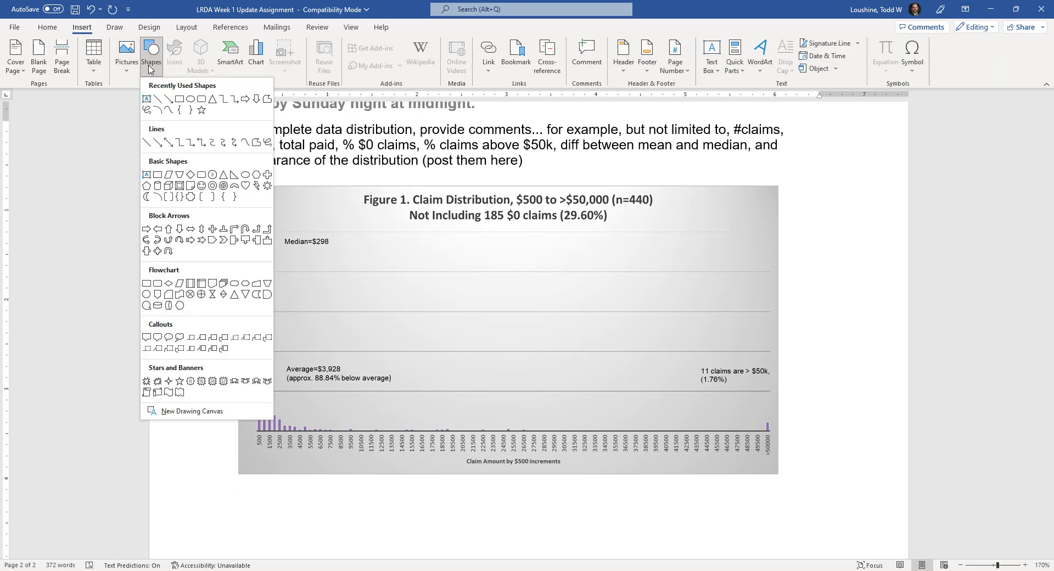
{"action": "left_click", "coordinate": [257, 101]}
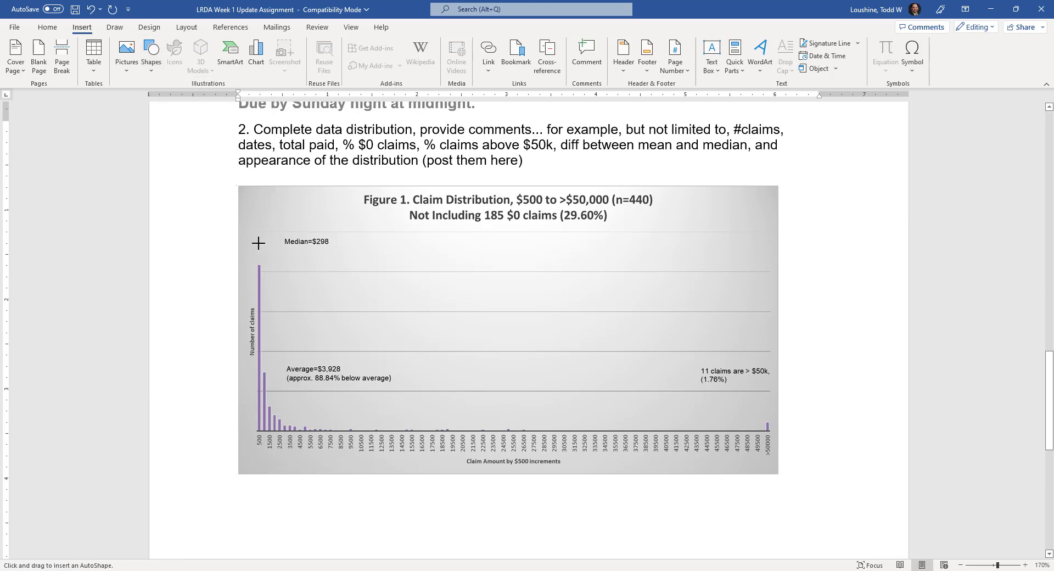
{"action": "mouse_move", "coordinate": [253, 237]}
{"action": "left_mouse_down"}
{"action": "mouse_move", "coordinate": [252, 271]}
{"action": "mouse_move", "coordinate": [258, 246]}
{"action": "left_mouse_up"}
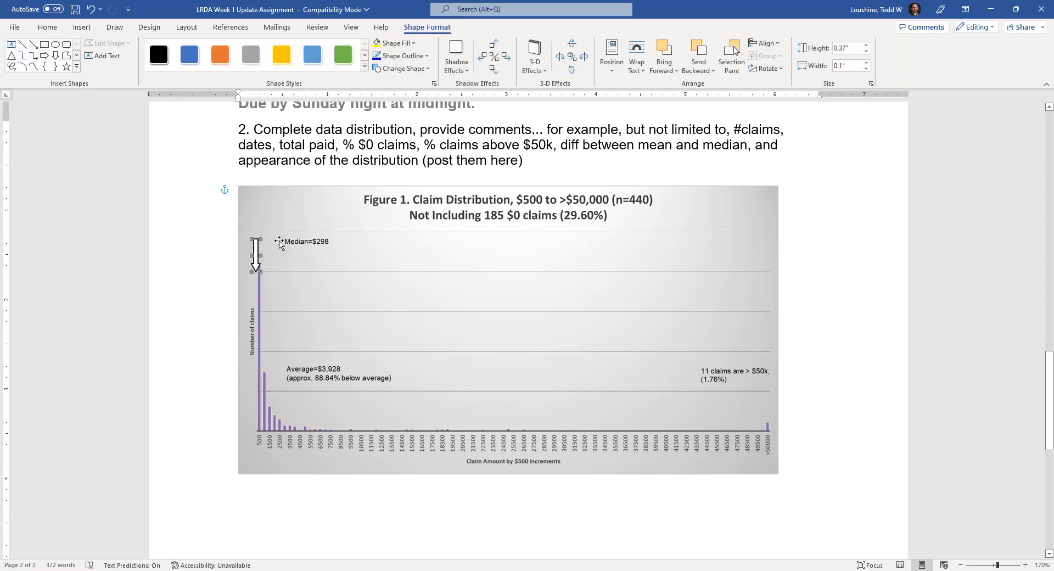
{"action": "left_click", "coordinate": [298, 246]}
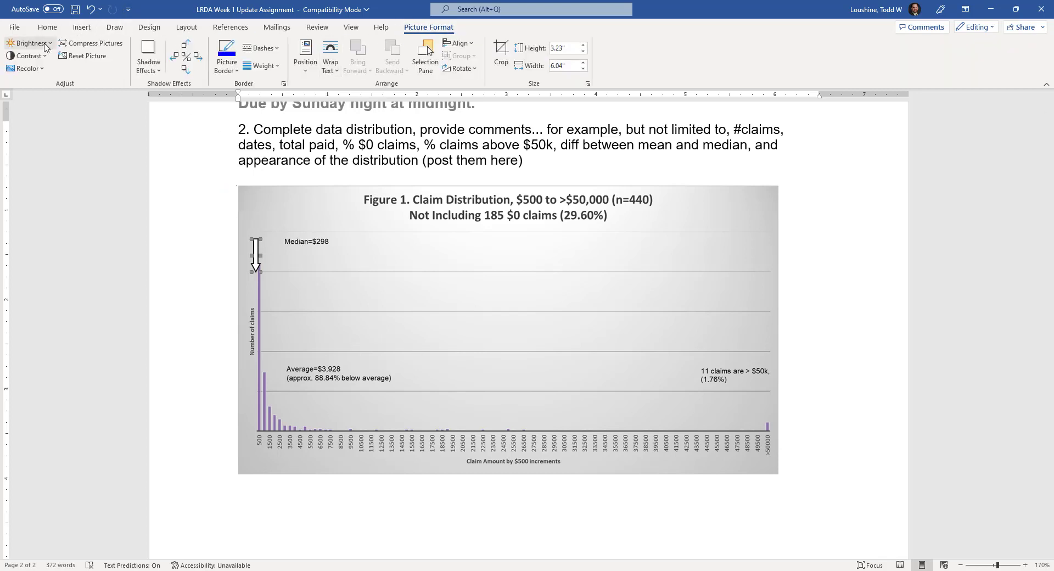
{"action": "left_click", "coordinate": [256, 248]}
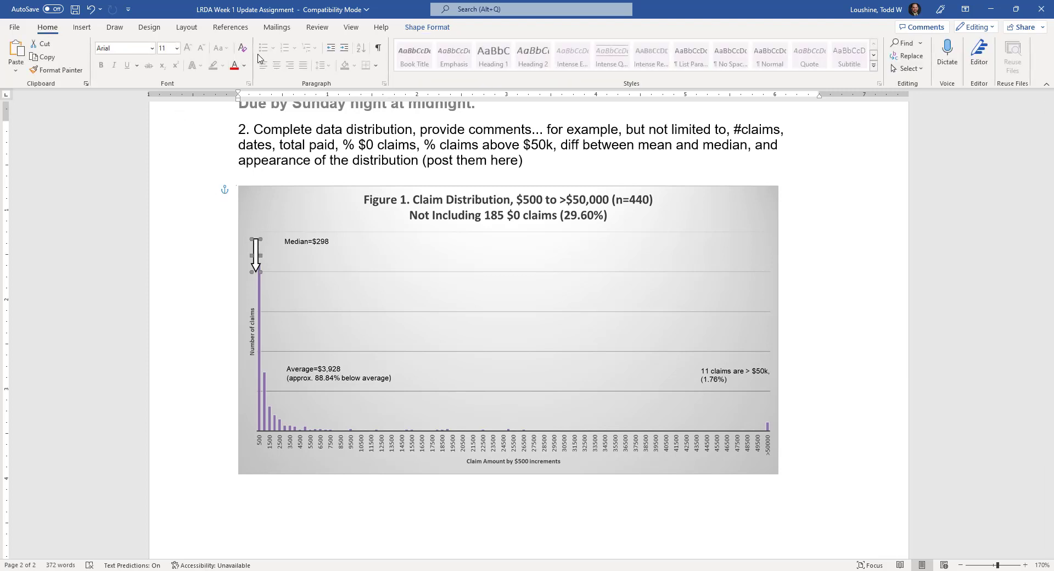
{"action": "left_click", "coordinate": [415, 29]}
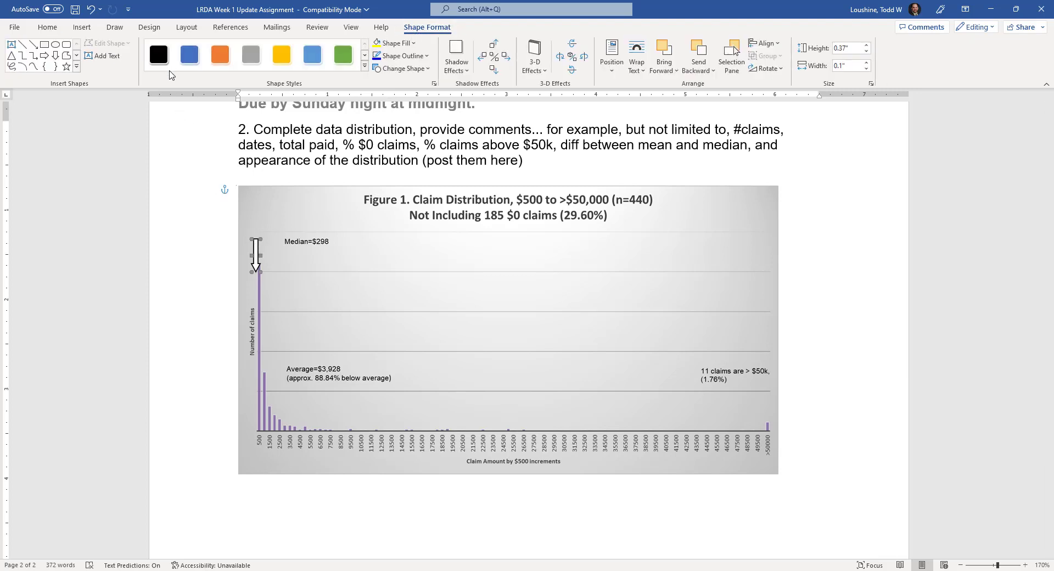
{"action": "left_click", "coordinate": [413, 43]}
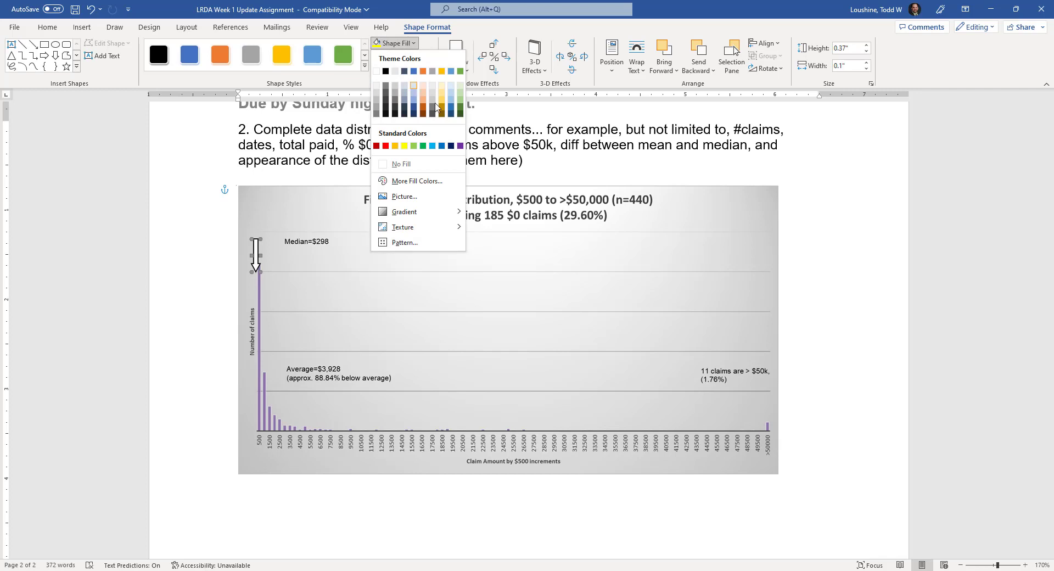
{"action": "left_click", "coordinate": [460, 137]}
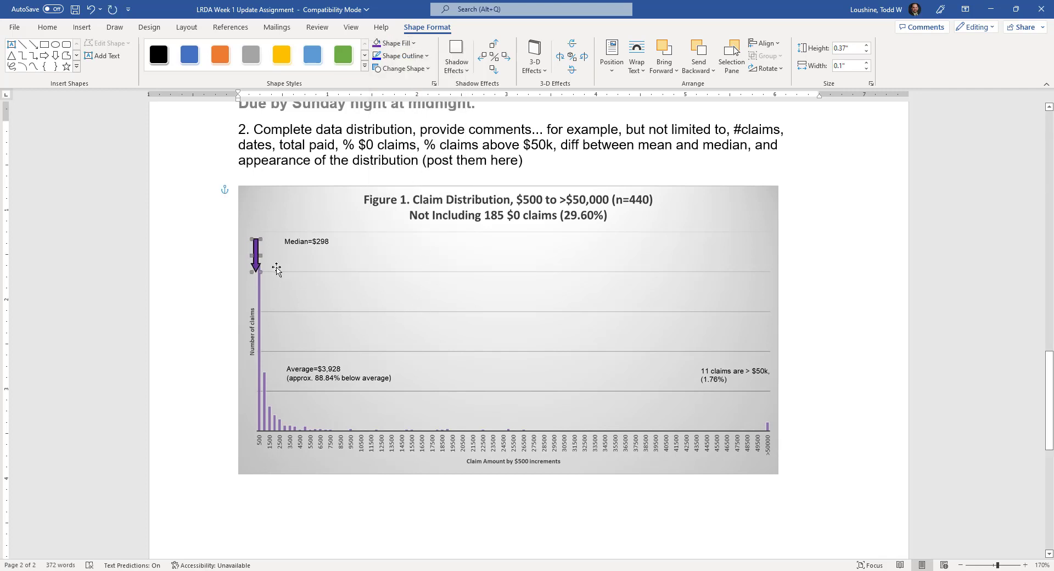
Step: Paste two copies of the purple arrow and move them to the 4000 and >50000 bars
{"action": "key", "text": "ctrl+v"}
{"action": "left_click_drag", "start_coordinate": [291, 378], "coordinate": [296, 411]}
{"action": "key", "text": "ctrl+v"}
{"action": "left_click_drag", "start_coordinate": [271, 270], "coordinate": [766, 400]}
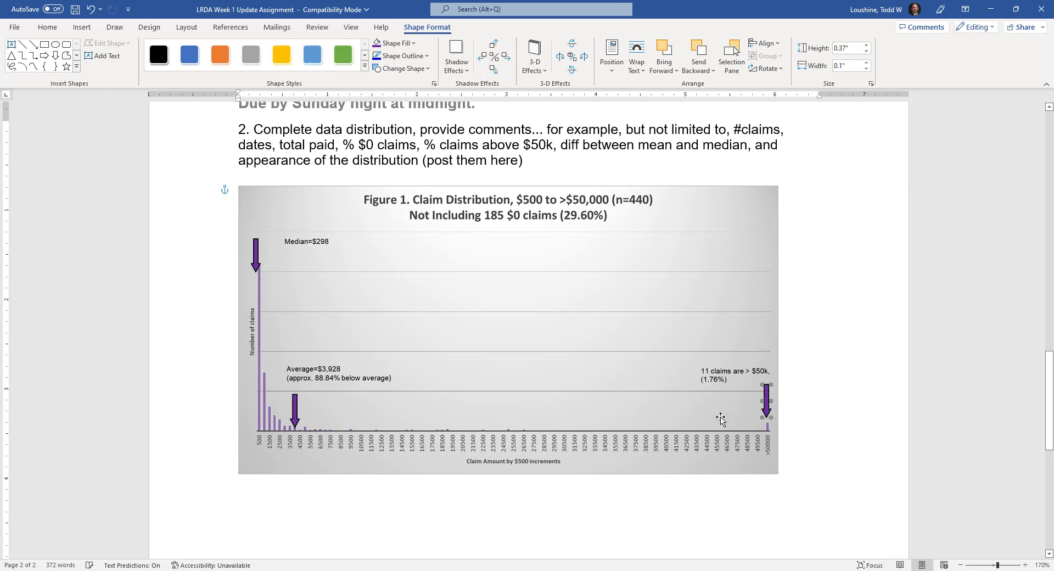
Step: Widen the chart picture to the right and nudge the average and >$50k arrows onto their bars
{"action": "left_click", "coordinate": [822, 305]}
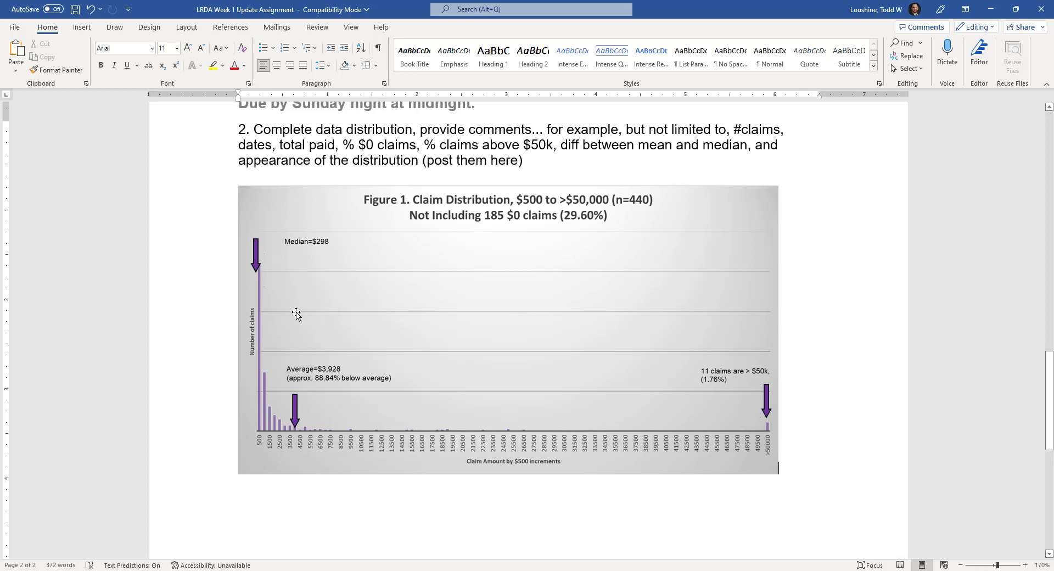
{"action": "left_click", "coordinate": [256, 442]}
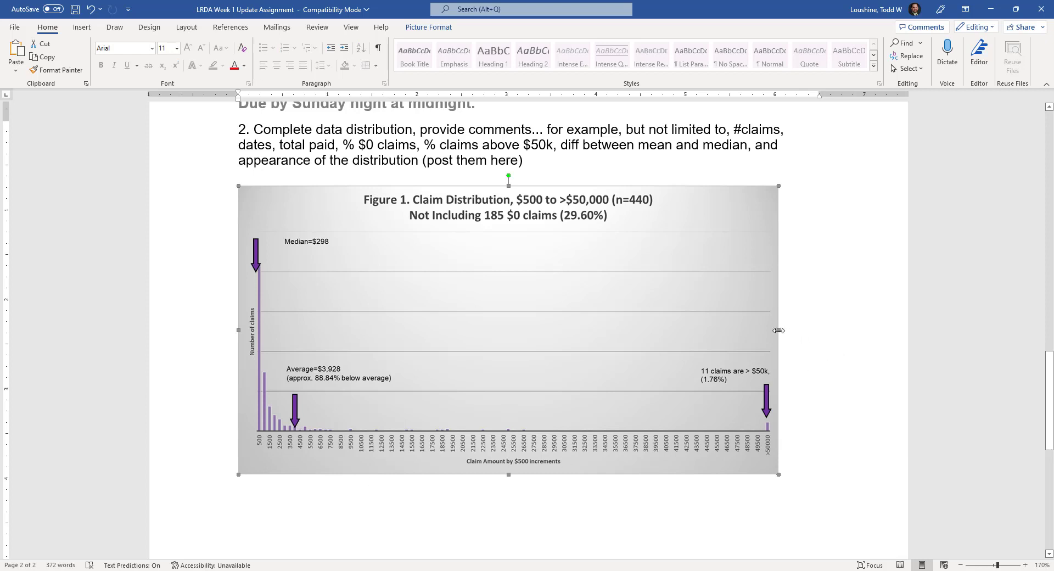
{"action": "left_click_drag", "start_coordinate": [779, 331], "coordinate": [802, 333]}
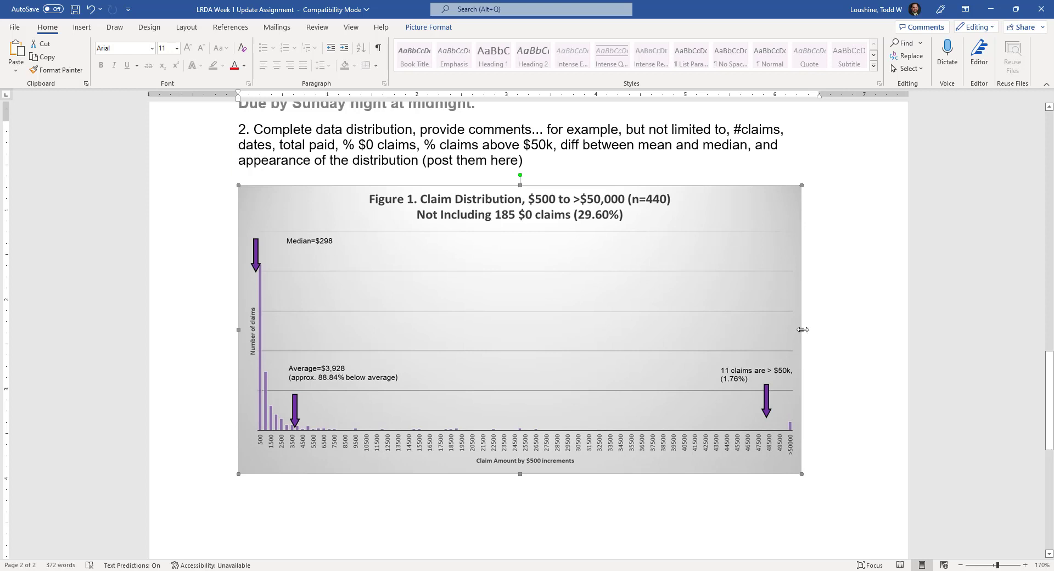
{"action": "left_click_drag", "start_coordinate": [802, 330], "coordinate": [811, 330]}
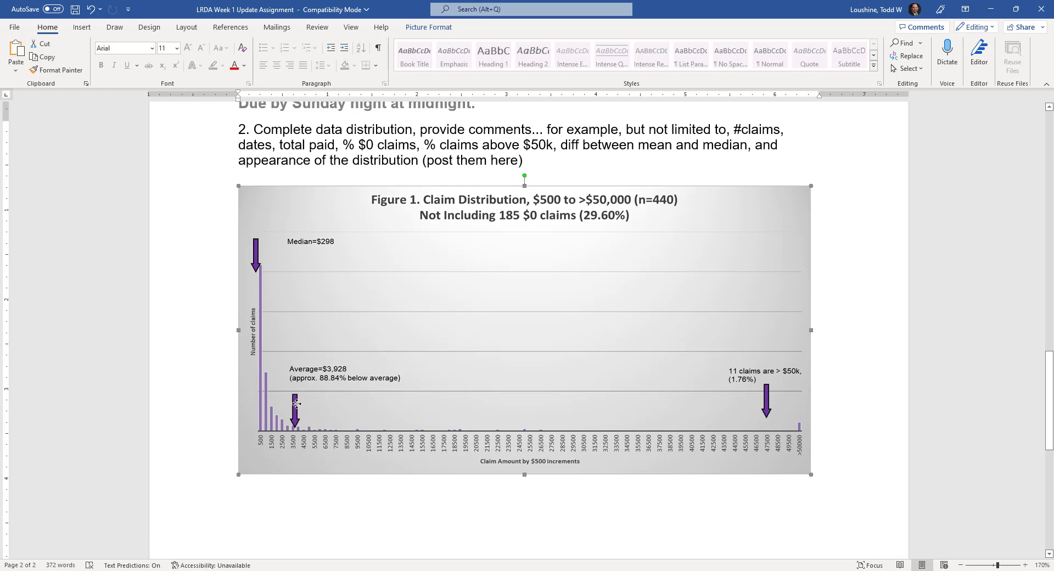
{"action": "left_click_drag", "start_coordinate": [301, 404], "coordinate": [303, 404]}
{"action": "left_click_drag", "start_coordinate": [771, 403], "coordinate": [804, 403]}
Step: Set the font of the empty line below the chart to Arial
{"action": "left_click", "coordinate": [713, 513]}
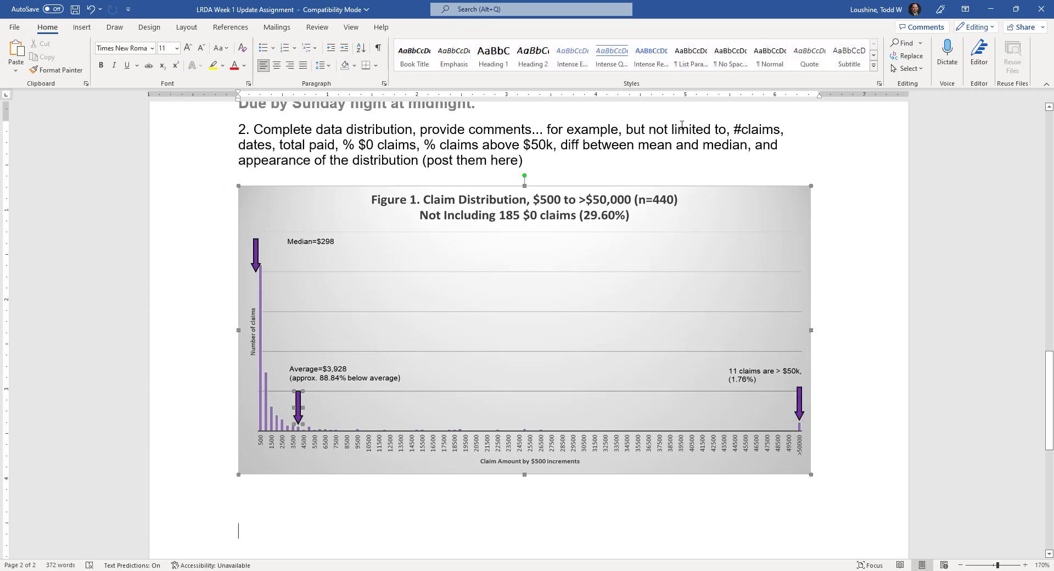
{"action": "scroll", "coordinate": [502, 351], "scroll_direction": "down", "scroll_amount": 2}
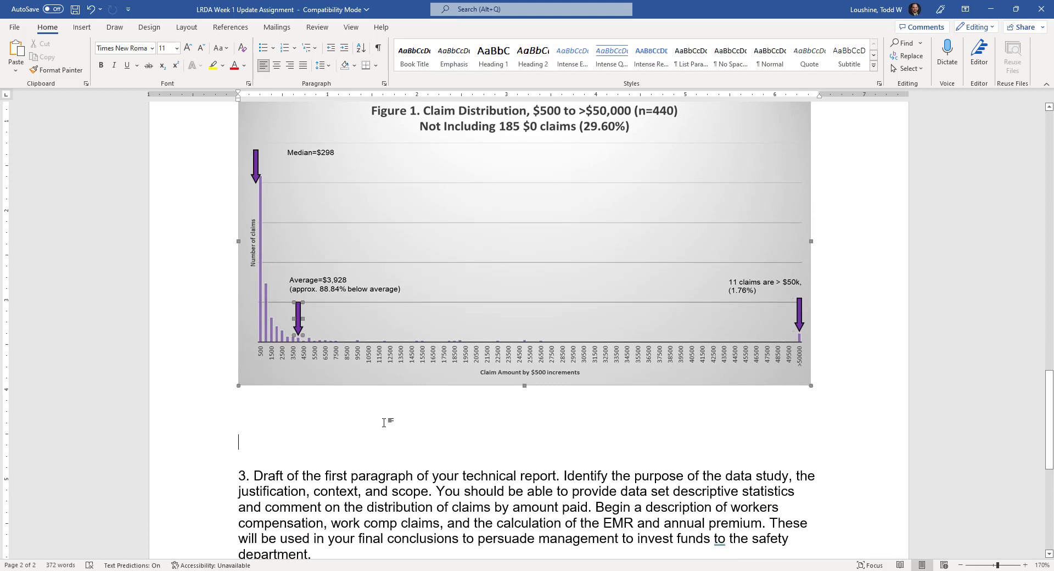
{"action": "left_click", "coordinate": [556, 419]}
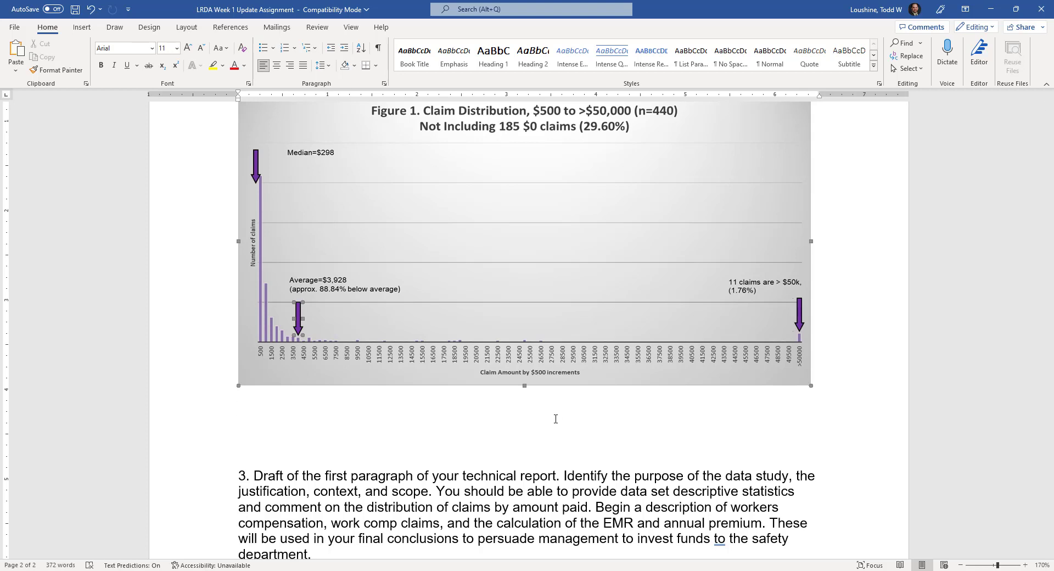
Step: Type that 88.84% of claims were at or below average and 11 claims over $50,000 were 1.76%, fixing typos
{"action": "type", "text": "8.84% of all the calims"}
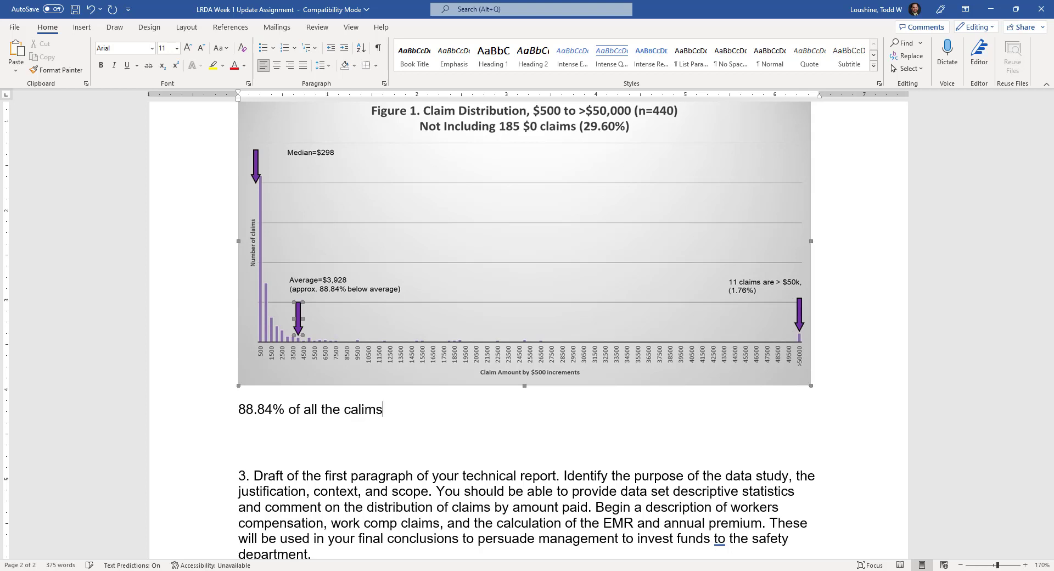
{"action": "key", "text": "BackSpace"}
{"action": "key", "text": "BackSpace"}
{"action": "key", "text": "BackSpace"}
{"action": "key", "text": "BackSpace"}
{"action": "key", "text": "BackSpace"}
{"action": "type", "text": "laims paid (from June 1, 2019 to"}
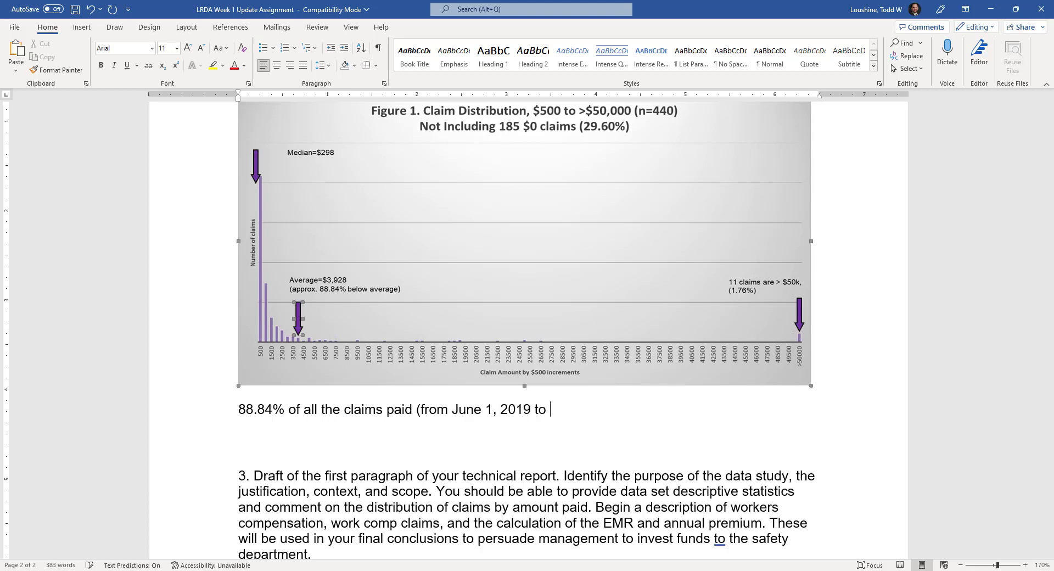
{"action": "type", "text": " September 1, 2022"}
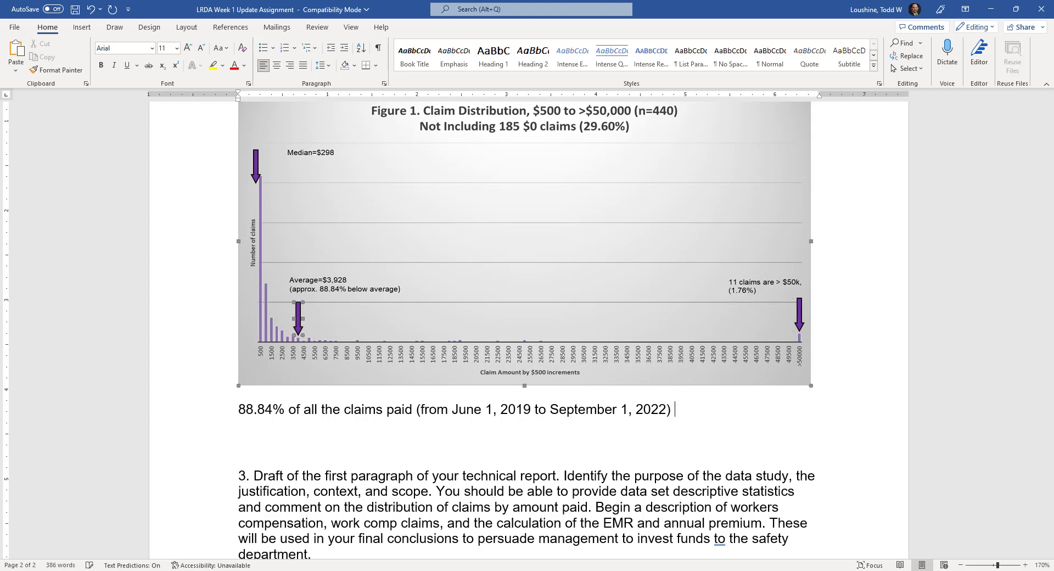
{"action": "type", "text": ") were less than "}
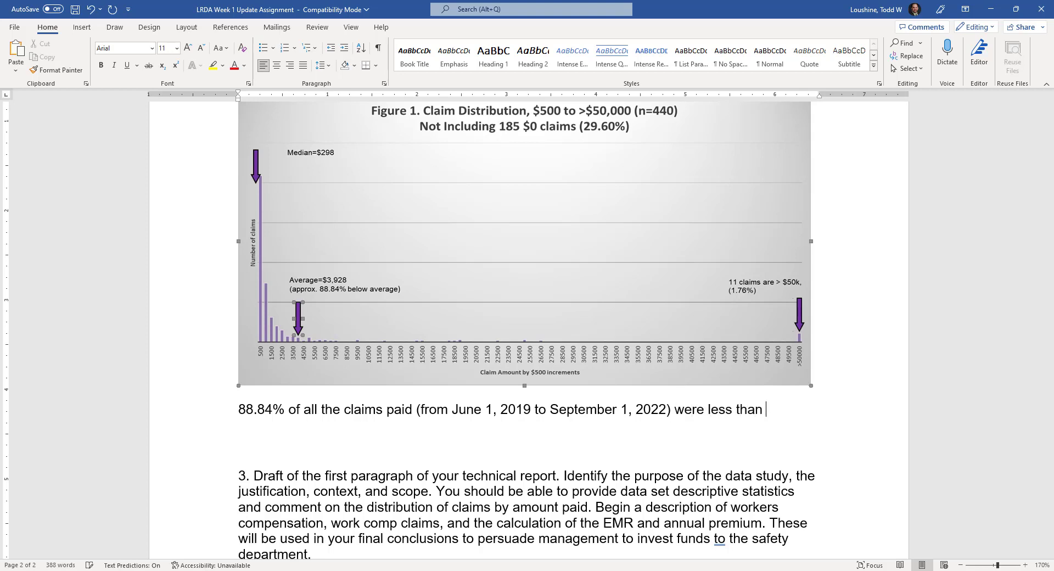
{"action": "type", "text": "or equat"}
{"action": "type", "text": " to the "}
{"action": "type", "text": "calcula"}
{"action": "type", "text": "Average "}
{"action": "type", "text": "Benefit Paid"}
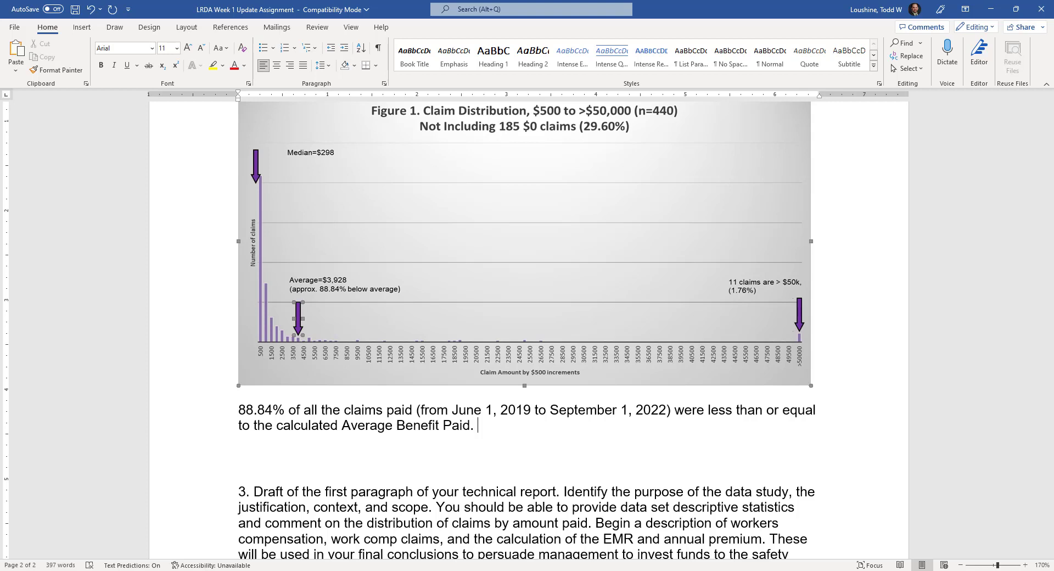
{"action": "type", "text": ". 11 claims w"}
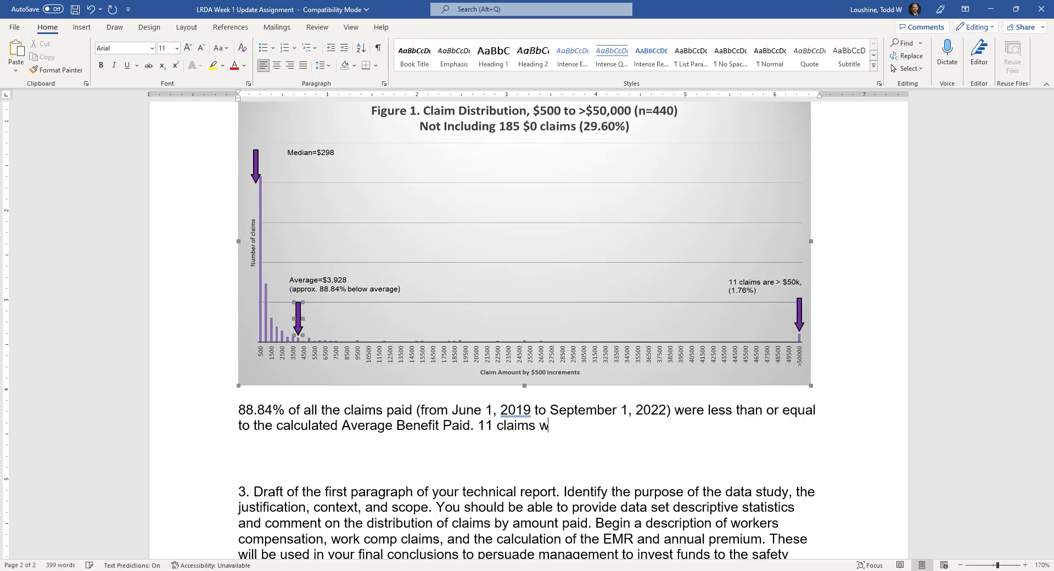
{"action": "type", "text": "ere greater than $50,000 benefits pai"}
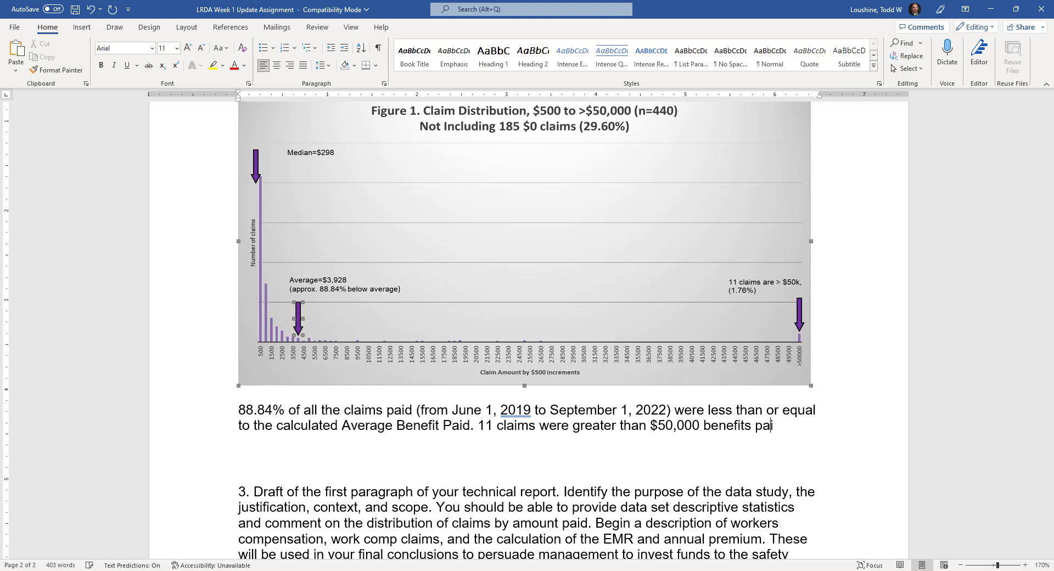
{"action": "type", "text": "d, wit"}
{"action": "key", "text": "BackSpace"}
{"action": "key", "text": "BackSpace"}
{"action": "type", "text": "hich i"}
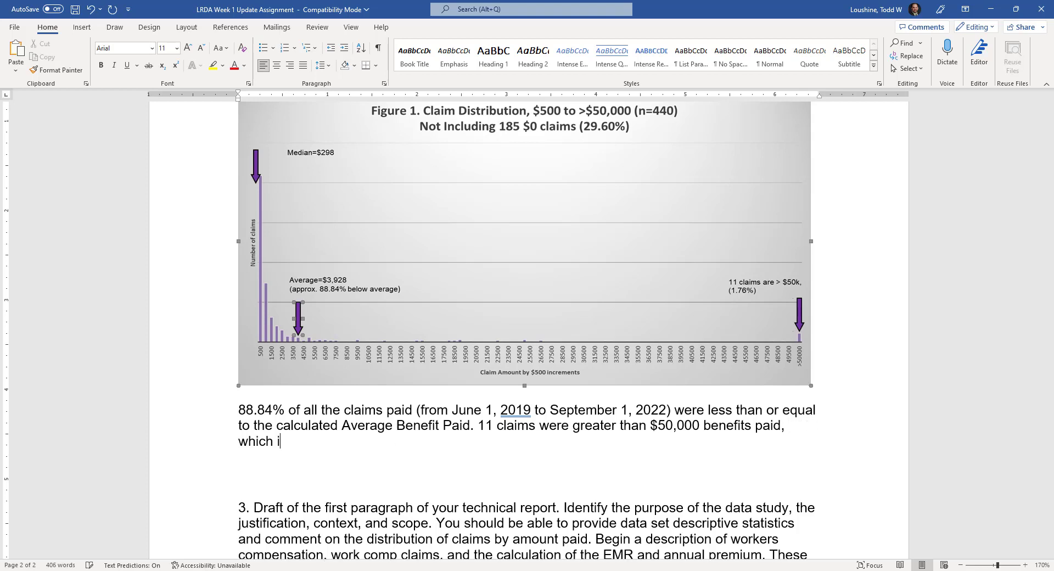
{"action": "type", "text": "s onlyi 1.76% of all the claims."}
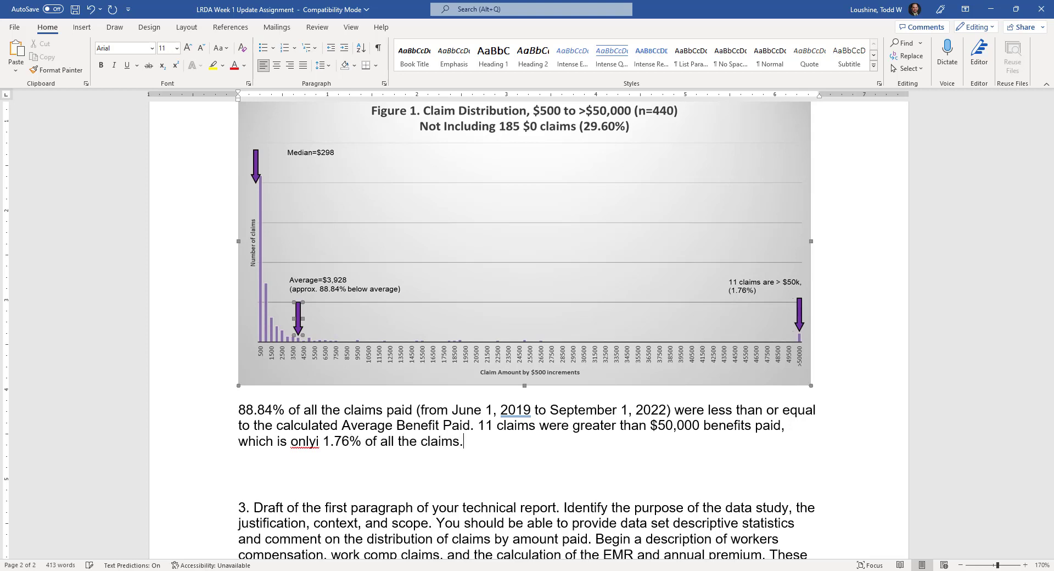
{"action": "left_click", "coordinate": [320, 441]}
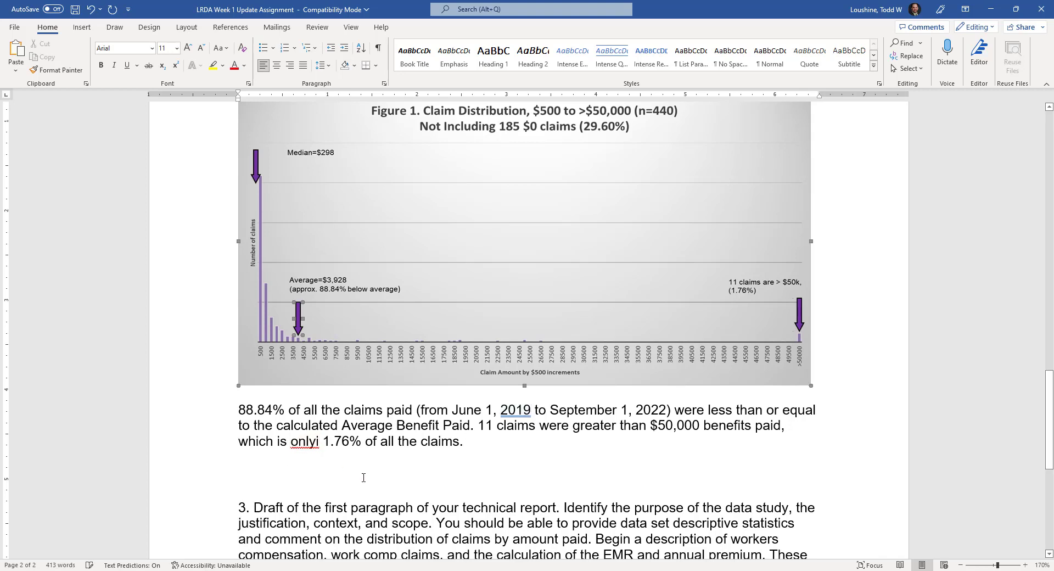
{"action": "key", "text": "BackSpace"}
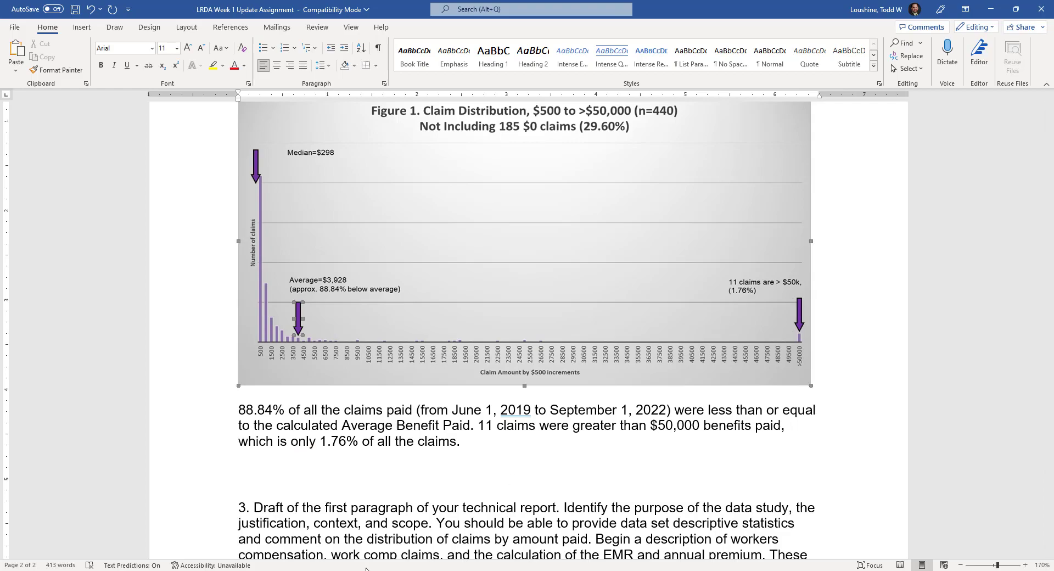
{"action": "key", "text": "alt+Tab"}
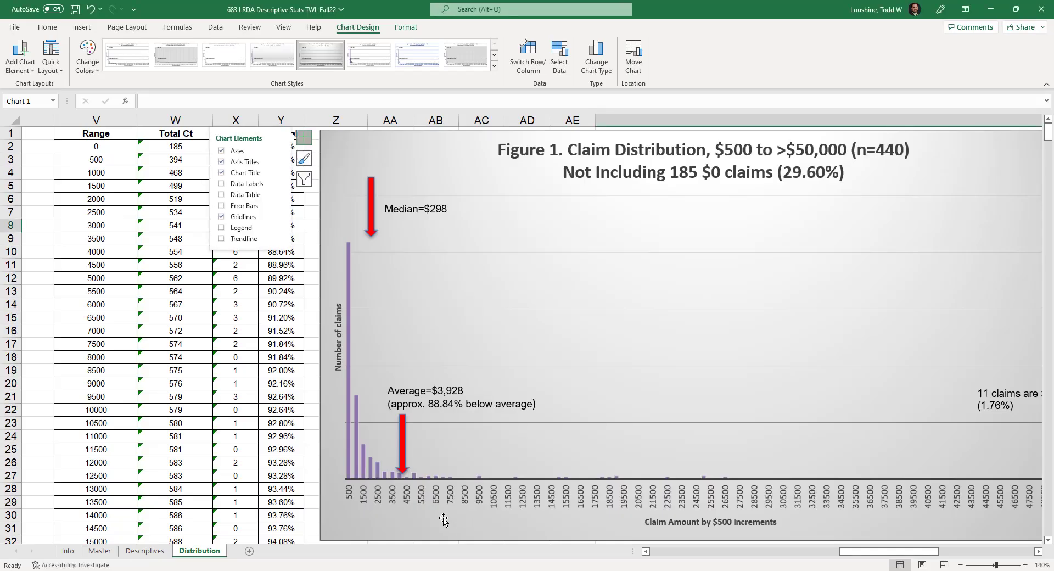
{"action": "left_click_drag", "start_coordinate": [402, 148], "coordinate": [435, 153]}
{"action": "left_click", "coordinate": [373, 195]}
{"action": "left_click_drag", "start_coordinate": [374, 195], "coordinate": [381, 205]}
{"action": "left_click_drag", "start_coordinate": [405, 446], "coordinate": [436, 450]}
{"action": "left_click", "coordinate": [344, 347]}
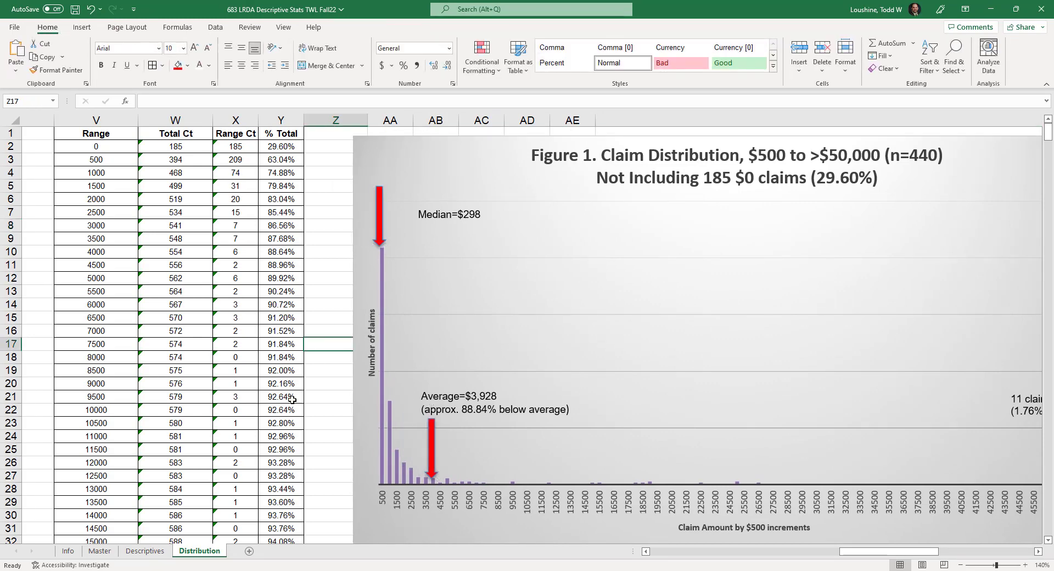
{"action": "scroll", "coordinate": [268, 474], "scroll_direction": "down", "scroll_amount": 11}
{"action": "scroll", "coordinate": [268, 474], "scroll_direction": "down", "scroll_amount": 17}
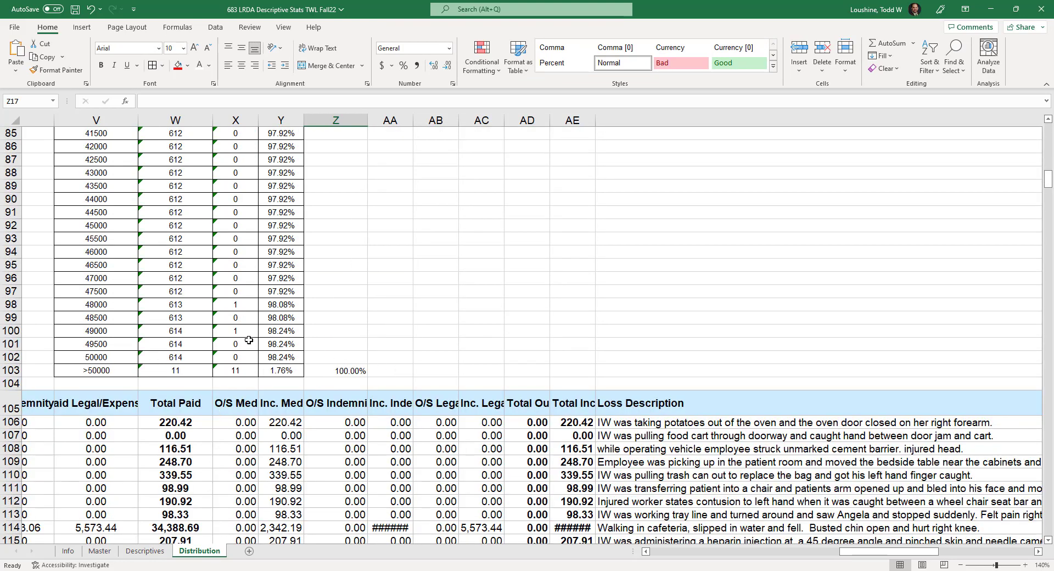
{"action": "scroll", "coordinate": [615, 296], "scroll_direction": "down", "scroll_amount": 2}
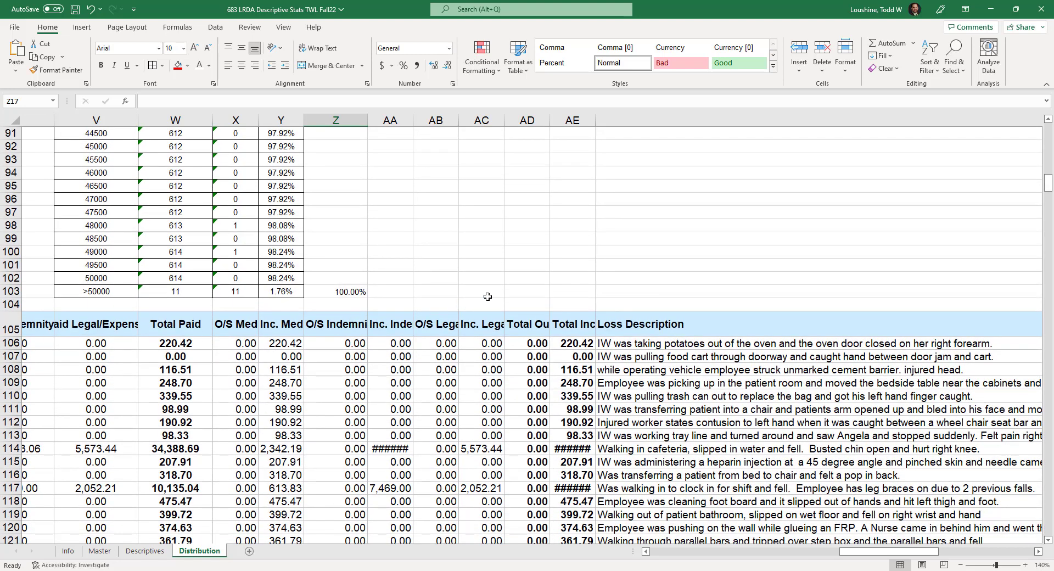
{"action": "left_click", "coordinate": [565, 266]}
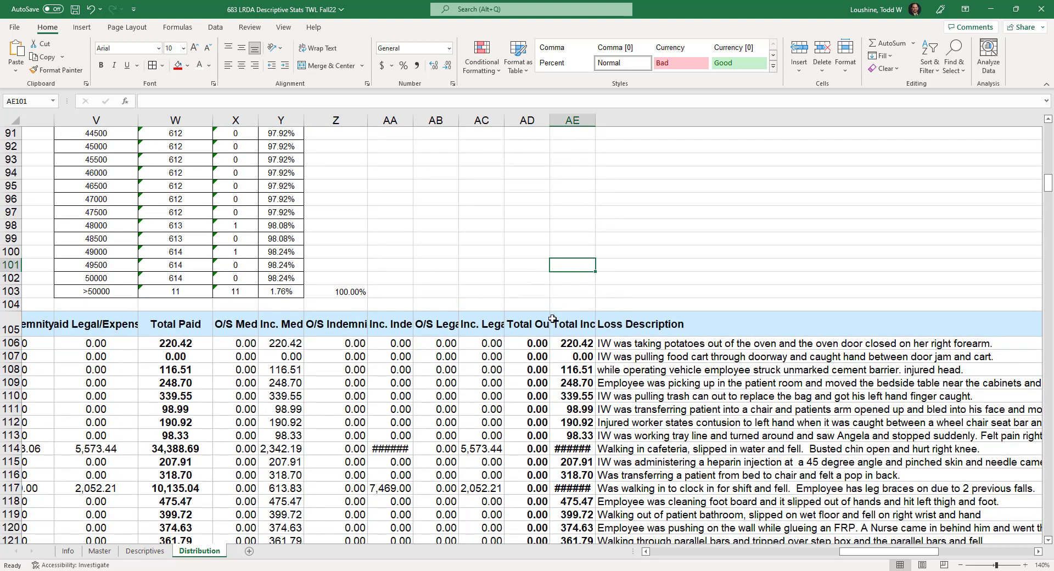
{"action": "type", "text": "=sum("}
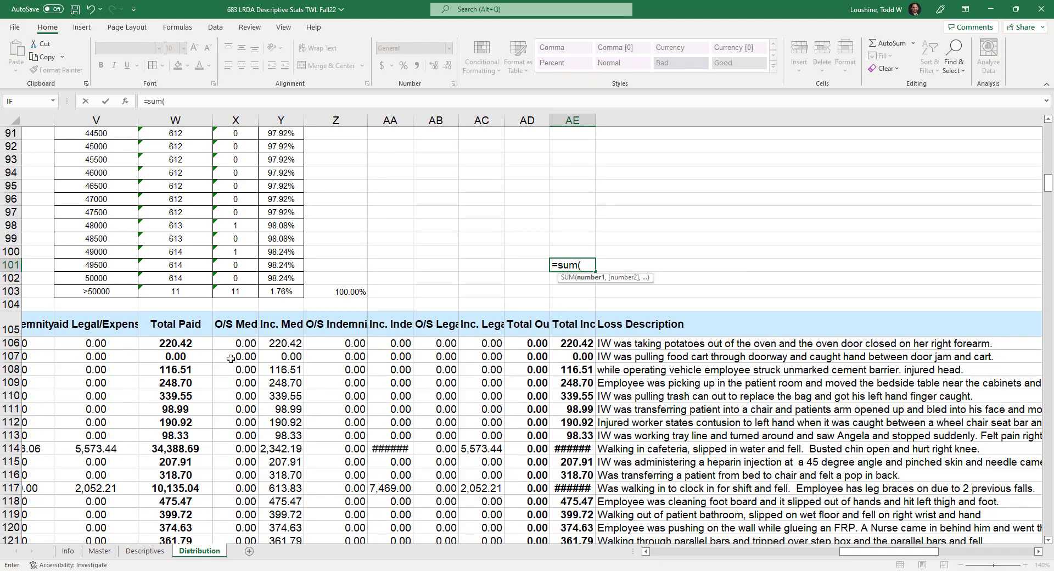
{"action": "left_click", "coordinate": [198, 344]}
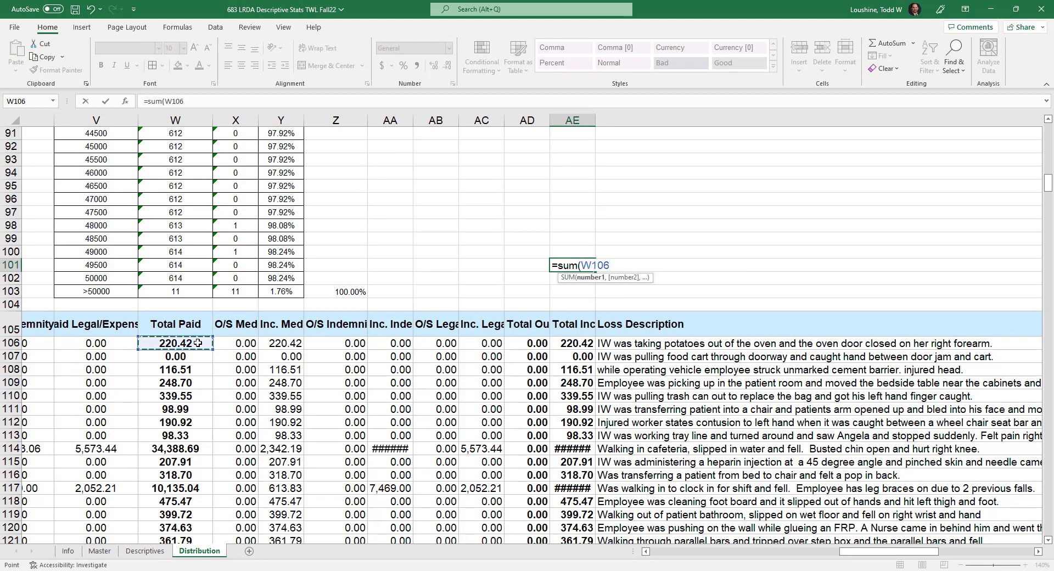
{"action": "left_click", "coordinate": [431, 277]}
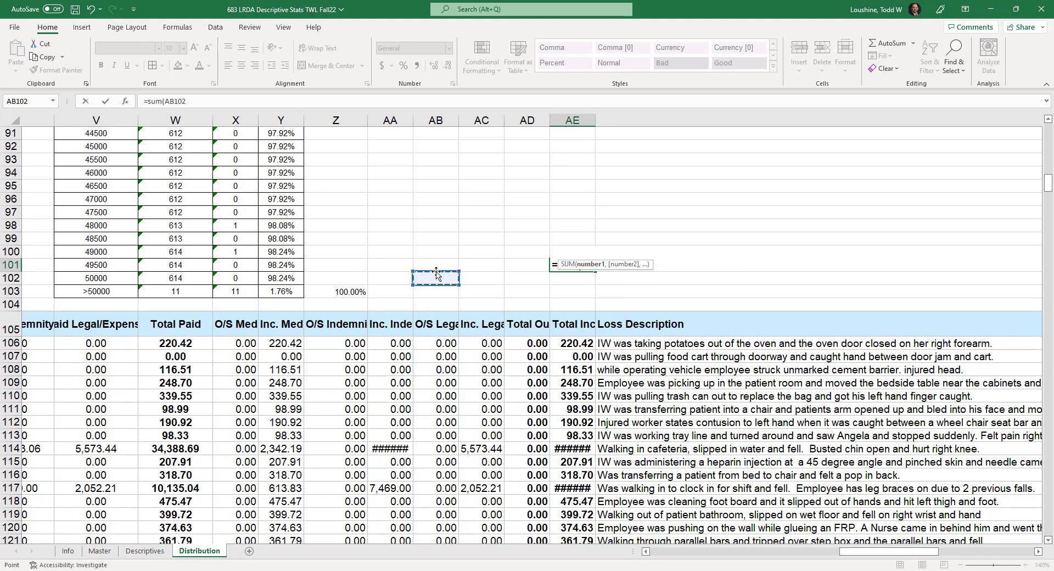
{"action": "key", "text": "BackSpace"}
{"action": "key", "text": "BackSpace"}
{"action": "key", "text": "BackSpace"}
{"action": "key", "text": "BackSpace"}
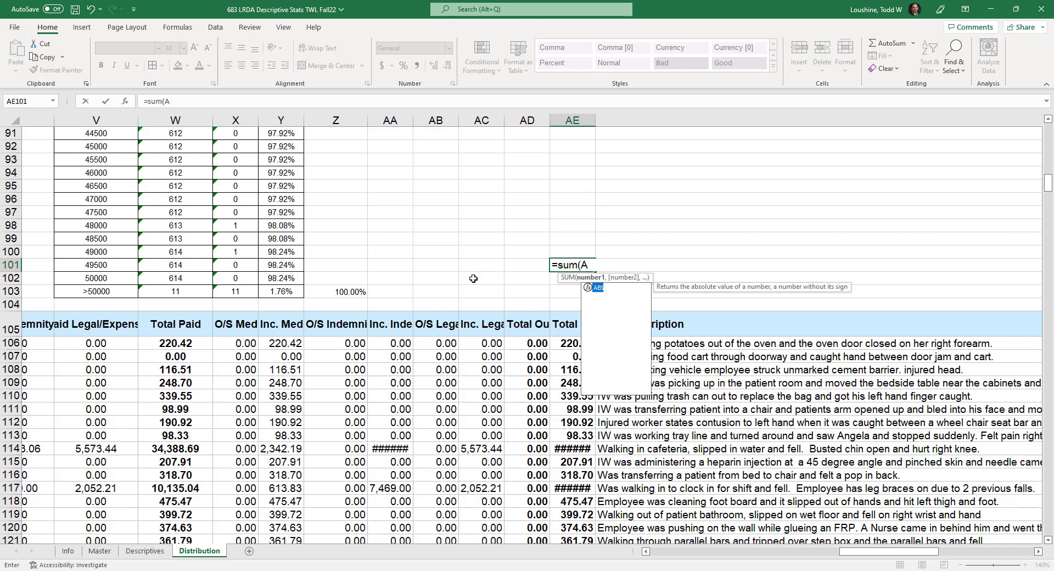
{"action": "key", "text": "Escape"}
{"action": "key", "text": "Escape"}
{"action": "left_click", "coordinate": [466, 253]}
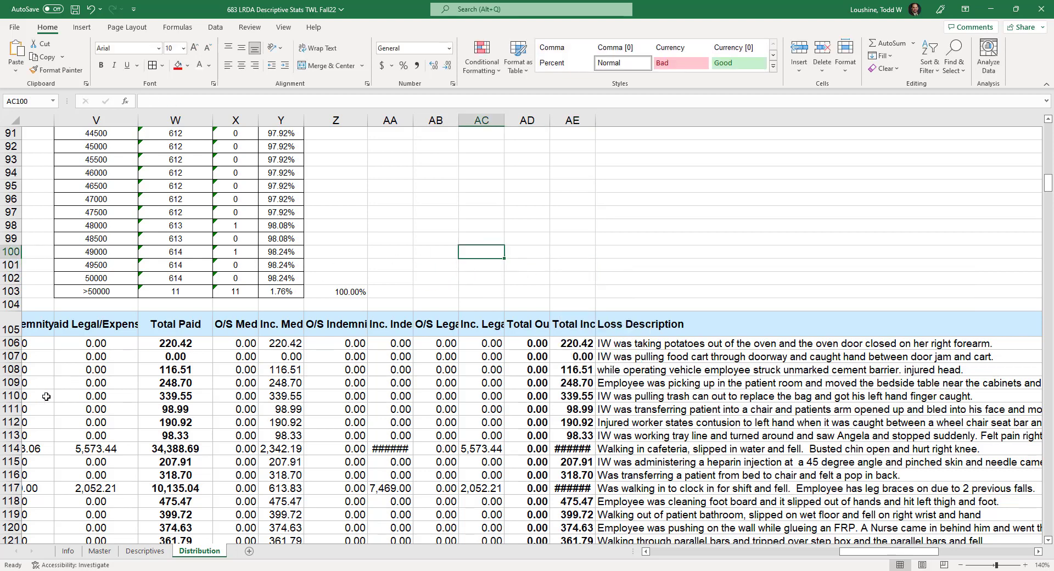
Step: Add filters to the claims header row and sort Total Paid largest to smallest
{"action": "left_click", "coordinate": [5, 328]}
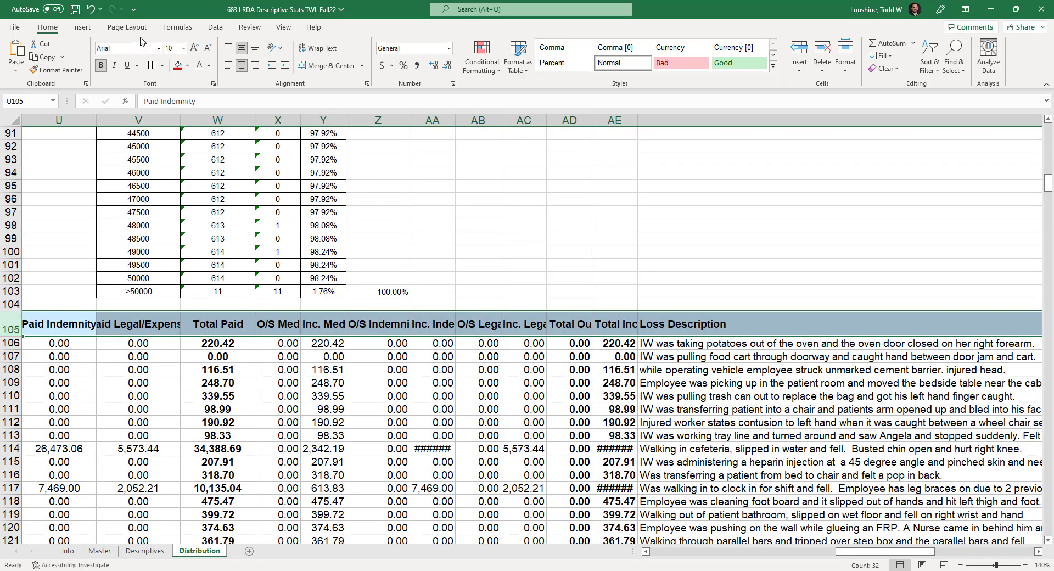
{"action": "left_click", "coordinate": [214, 27]}
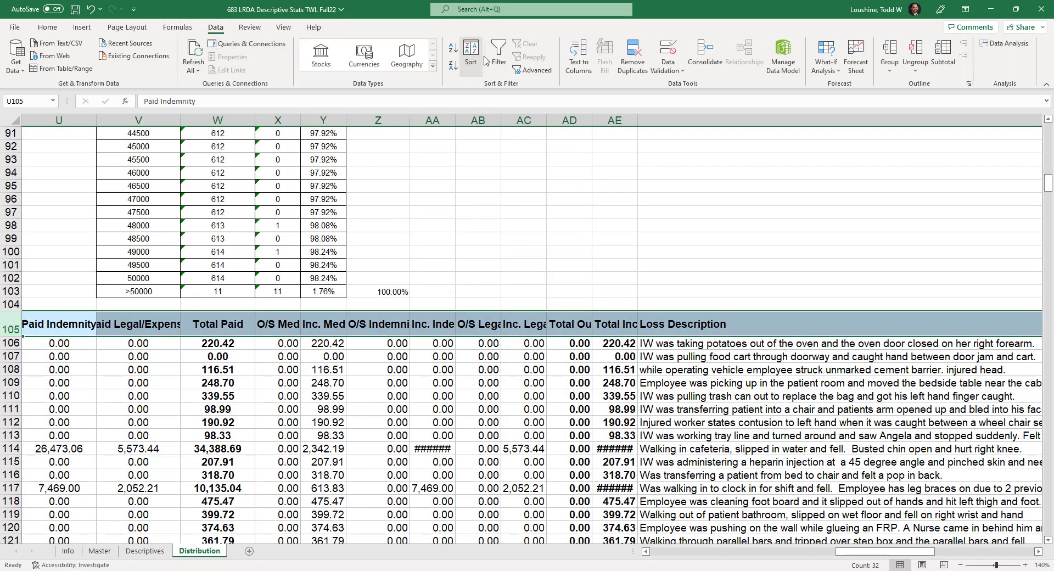
{"action": "left_click", "coordinate": [499, 55]}
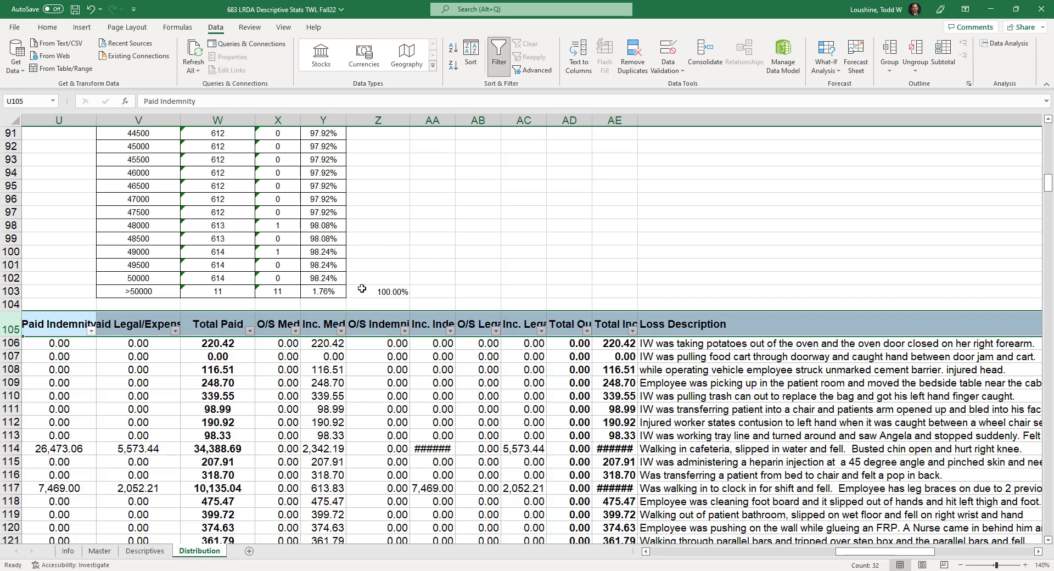
{"action": "left_click", "coordinate": [249, 330]}
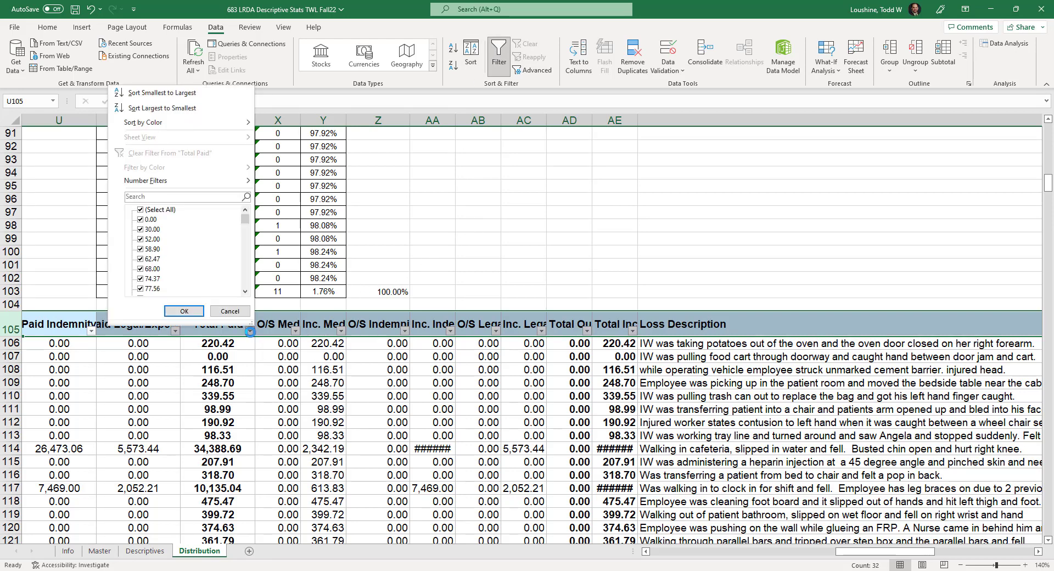
{"action": "key", "text": "Escape"}
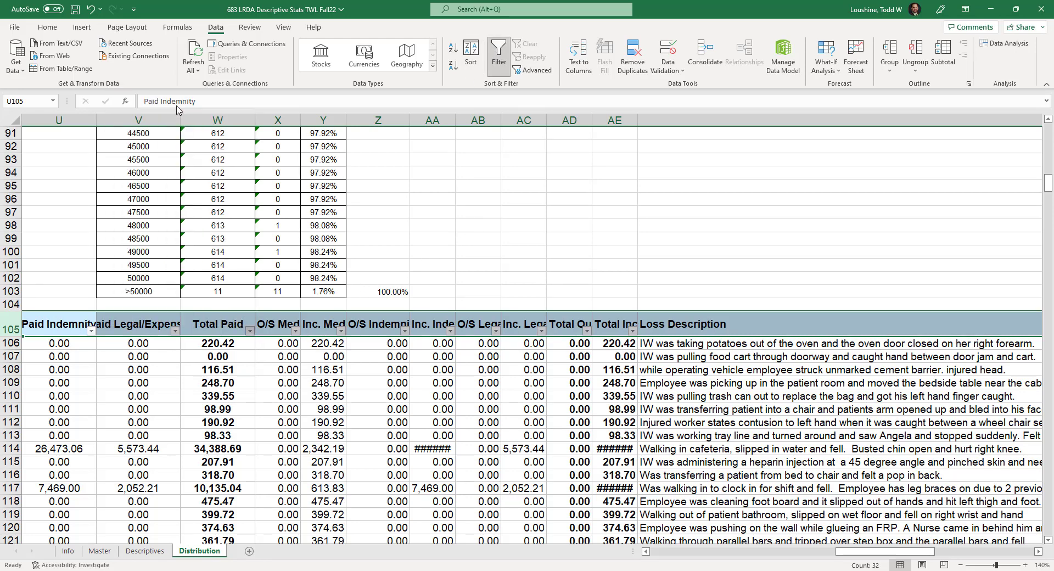
{"action": "left_click", "coordinate": [519, 237]}
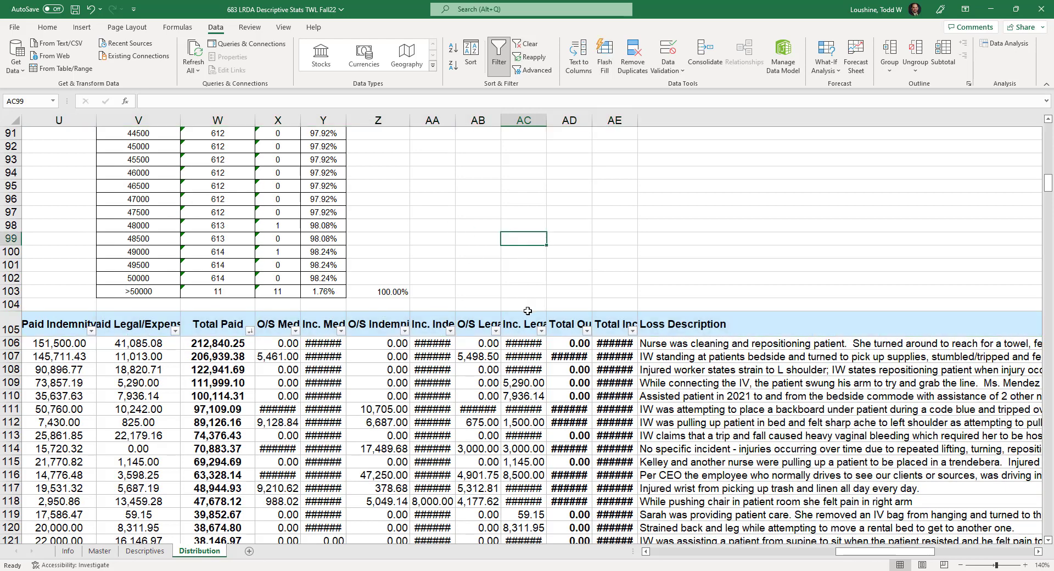
Step: Enter =SUM(W106:W116) in AA103 to total the eleven largest claims
{"action": "left_click", "coordinate": [464, 291]}
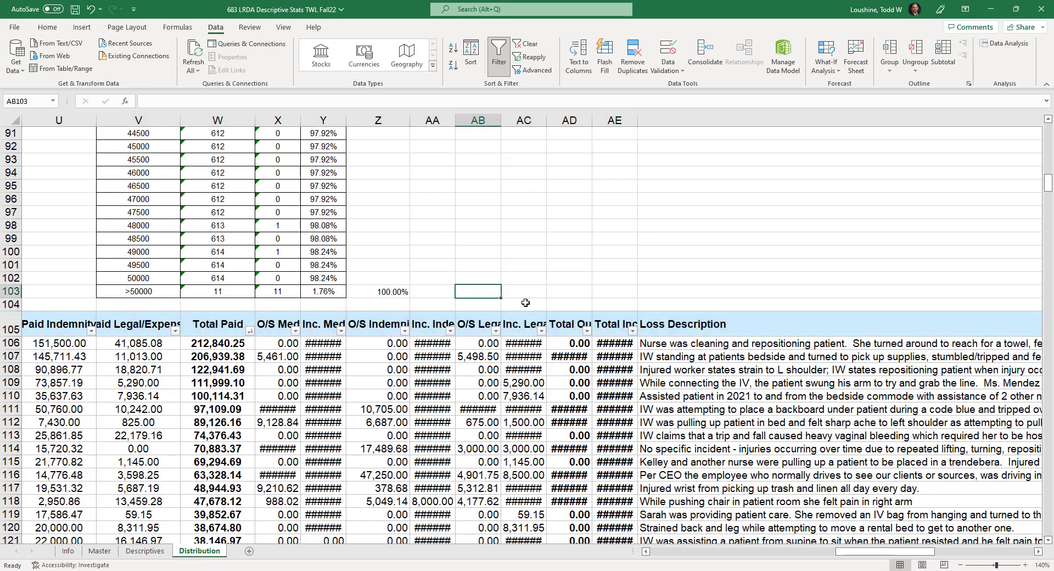
{"action": "key", "text": "Up"}
{"action": "key", "text": "Up"}
{"action": "key", "text": "Up"}
{"action": "key", "text": "Left"}
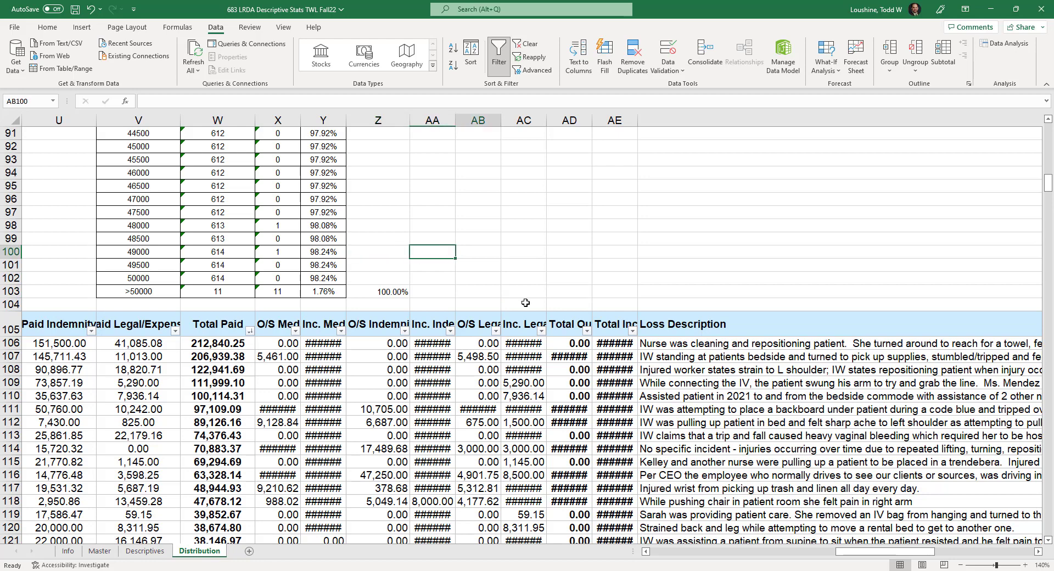
{"action": "key", "text": "Down"}
{"action": "key", "text": "Down"}
{"action": "key", "text": "Down"}
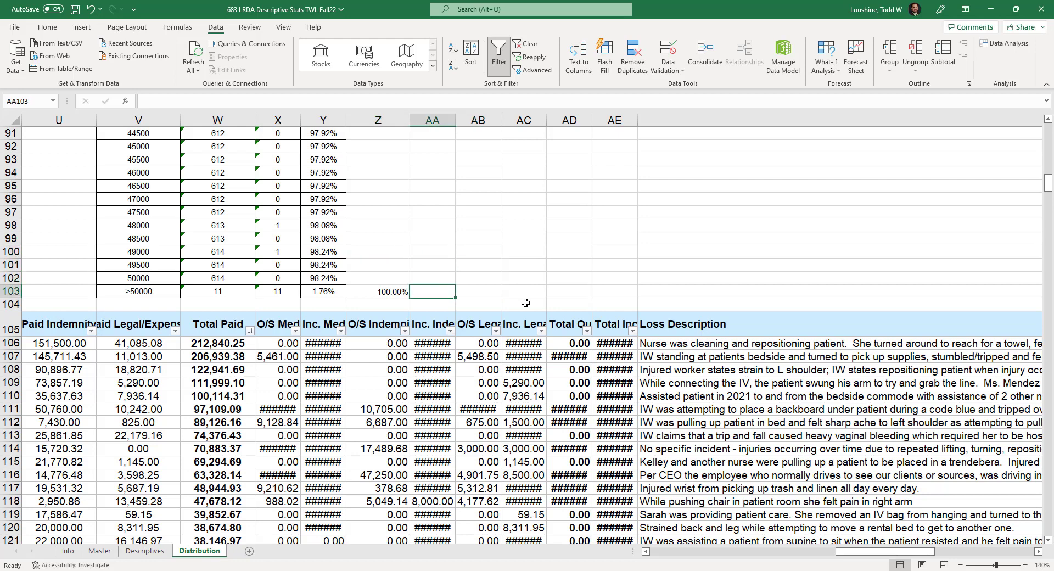
{"action": "type", "text": "=sum("}
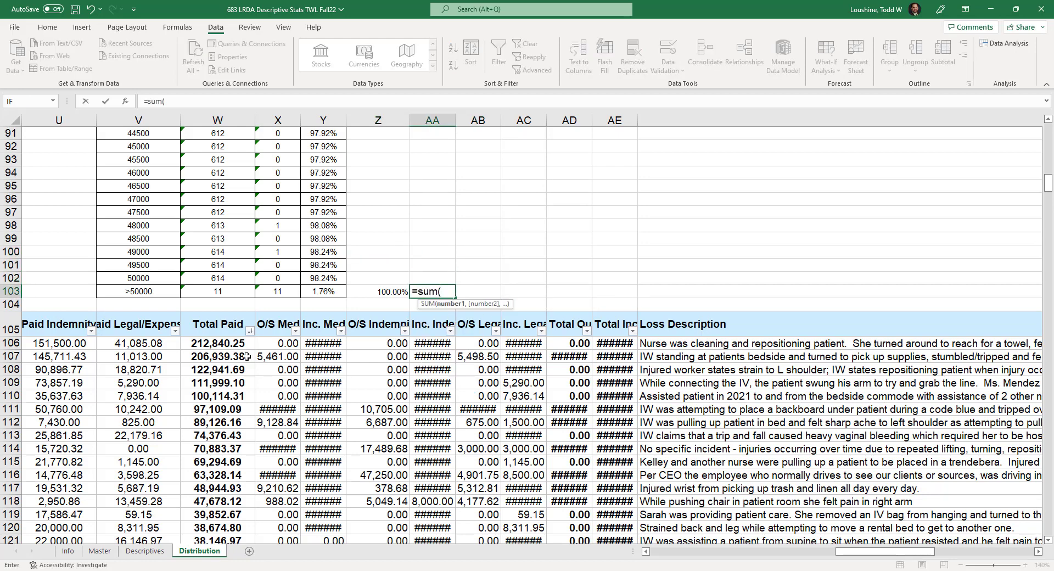
{"action": "left_click_drag", "start_coordinate": [231, 344], "coordinate": [223, 457]}
{"action": "key", "text": "Return"}
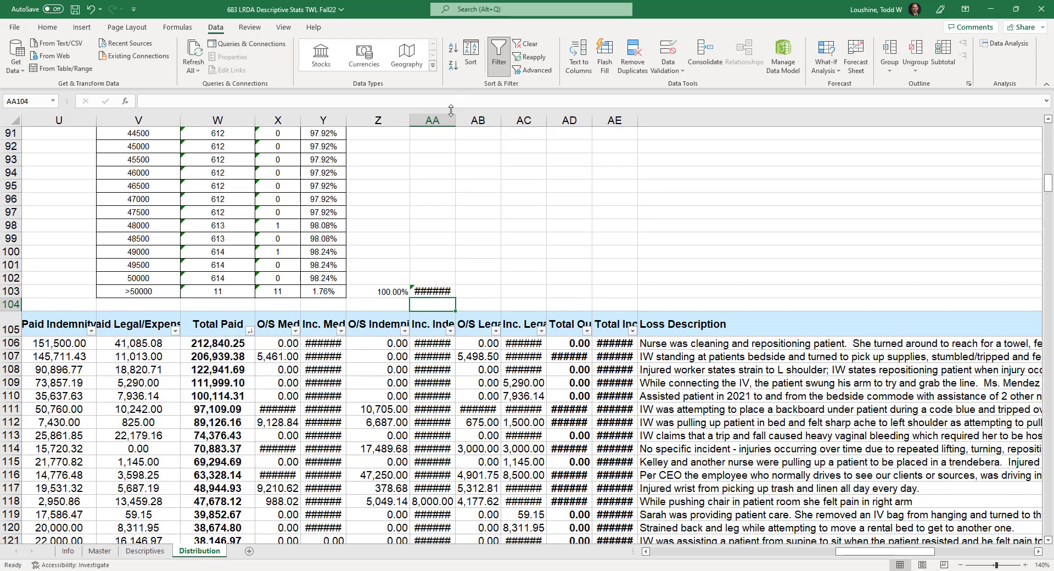
Step: Format AA103 as Currency with no decimals ($1,218,953) and autofit column AA
{"action": "left_click_drag", "start_coordinate": [455, 113], "coordinate": [478, 113]}
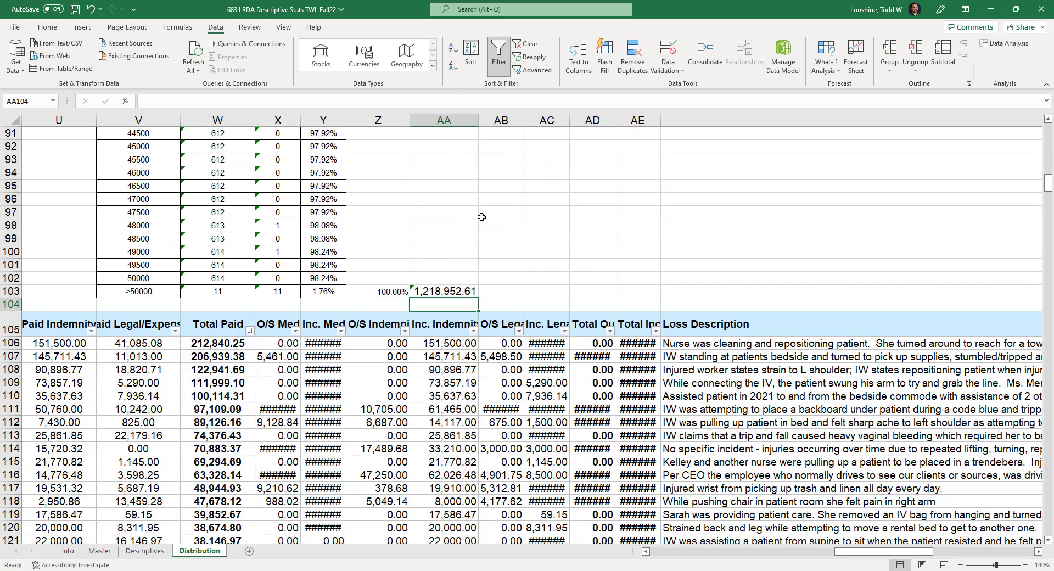
{"action": "left_click", "coordinate": [444, 292]}
{"action": "left_click", "coordinate": [47, 27]}
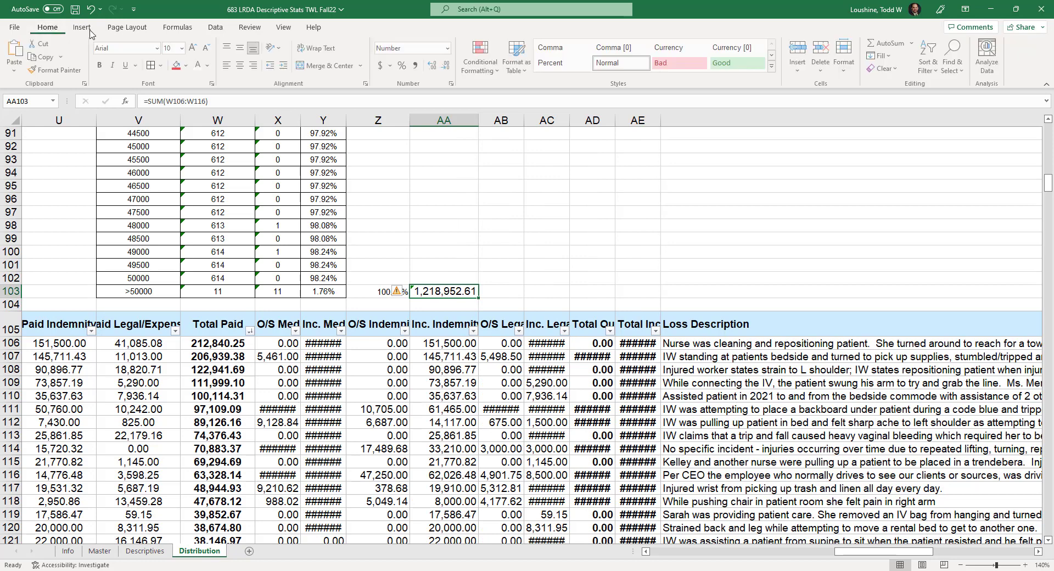
{"action": "left_click", "coordinate": [448, 48]}
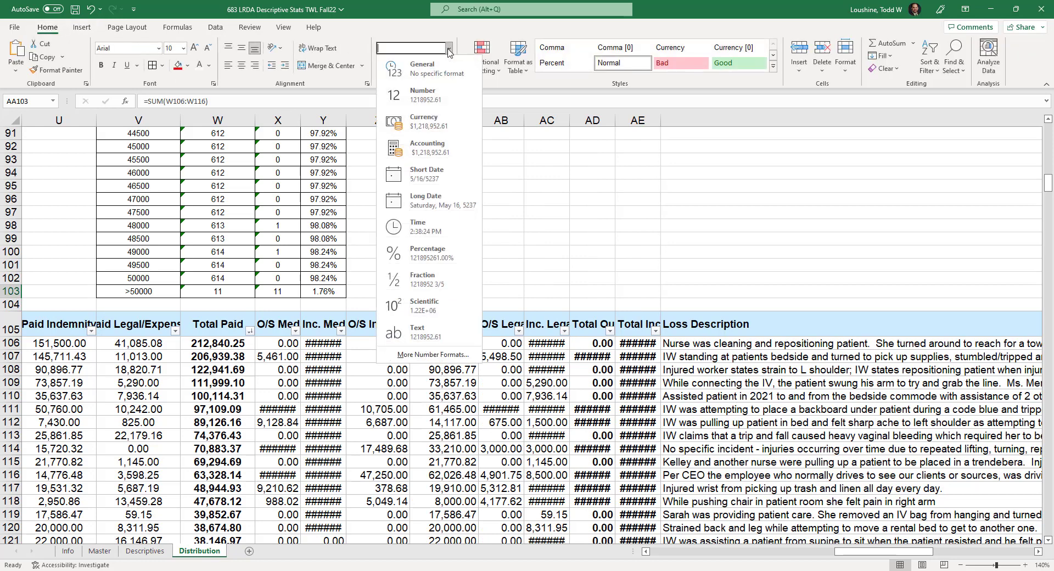
{"action": "left_click", "coordinate": [426, 121]}
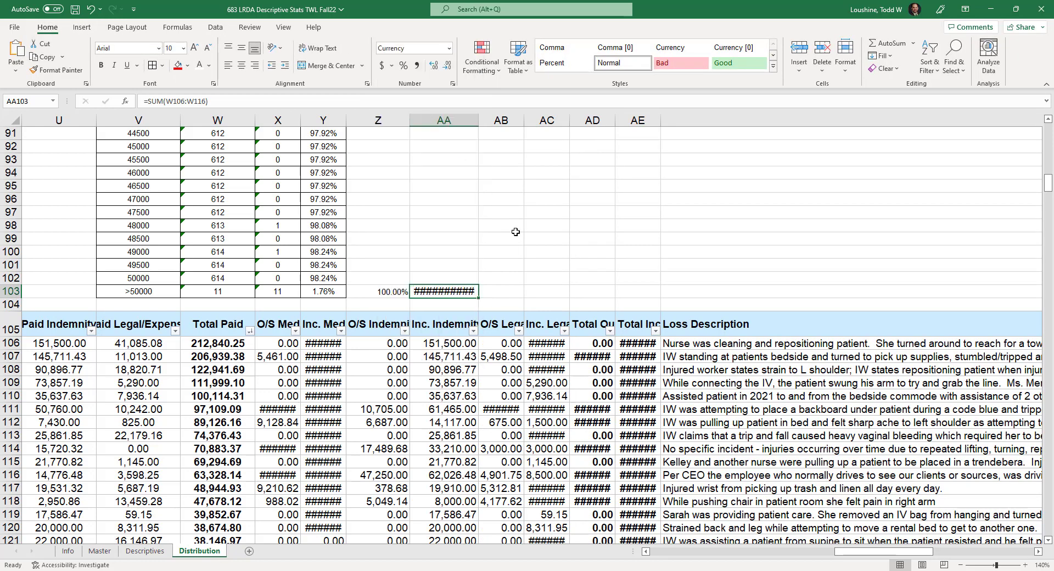
{"action": "double_click", "coordinate": [478, 122]}
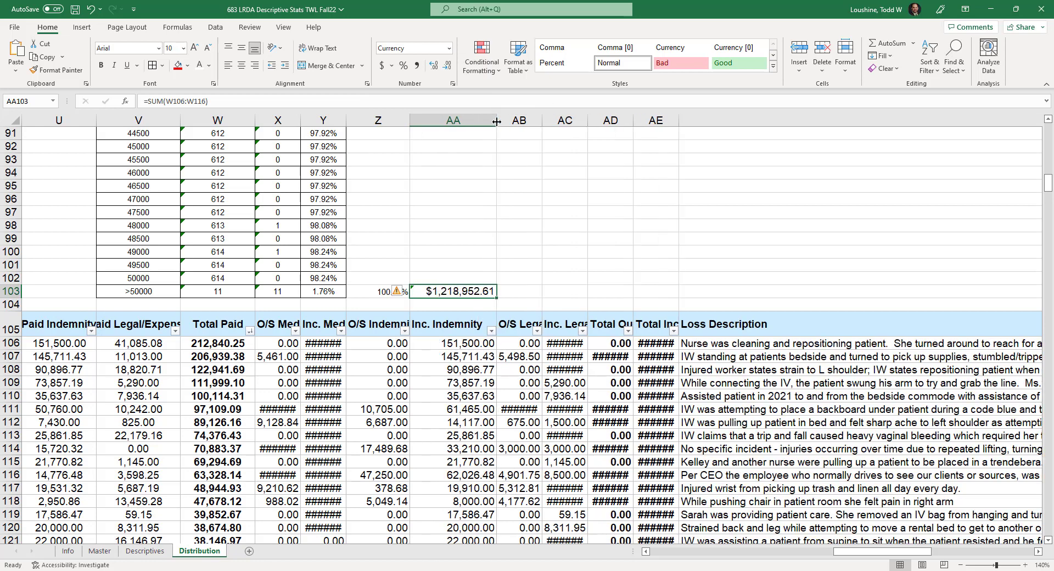
{"action": "left_click", "coordinate": [450, 68]}
{"action": "left_click", "coordinate": [450, 68]}
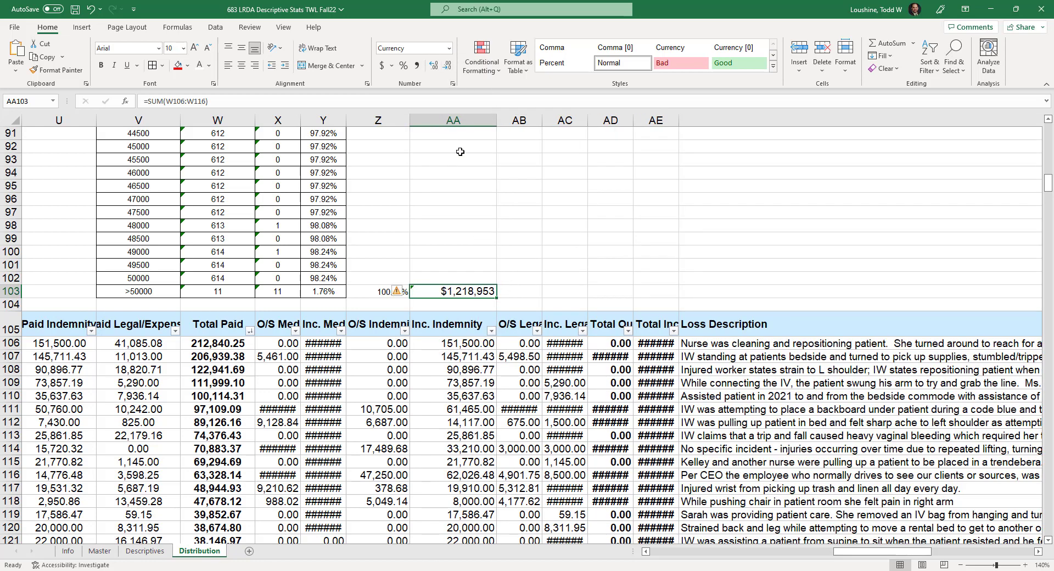
Step: Enter =AA103/Descriptives!W629 in AB103 to compute the top claims' share of total paid
{"action": "double_click", "coordinate": [543, 121]}
{"action": "left_click", "coordinate": [528, 292]}
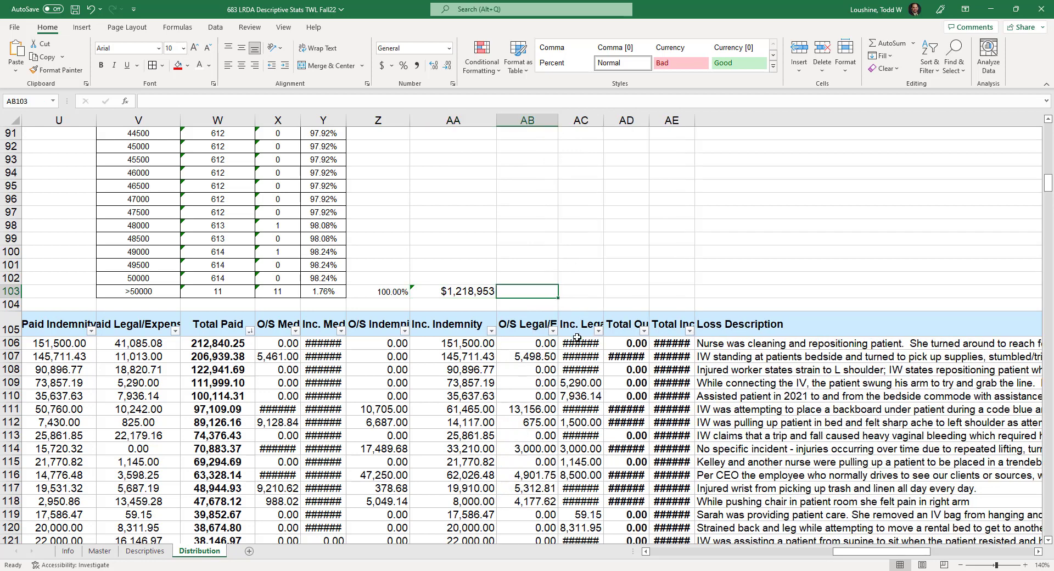
{"action": "type", "text": "="}
{"action": "left_click", "coordinate": [460, 291]}
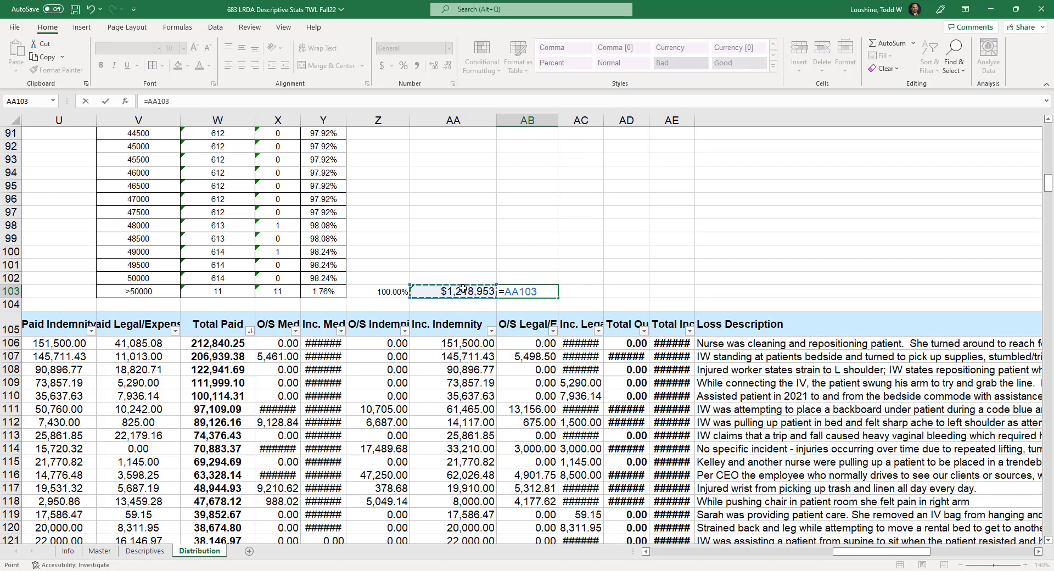
{"action": "type", "text": "/"}
{"action": "left_click", "coordinate": [144, 550]}
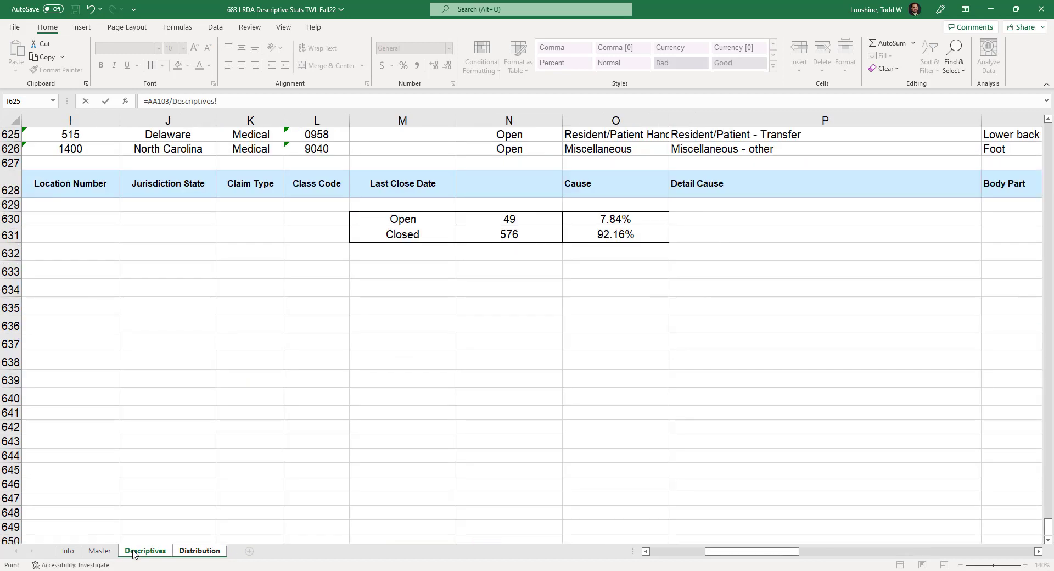
{"action": "left_click_drag", "start_coordinate": [767, 557], "coordinate": [861, 556]}
{"action": "left_click", "coordinate": [673, 200]}
{"action": "key", "text": "Return"}
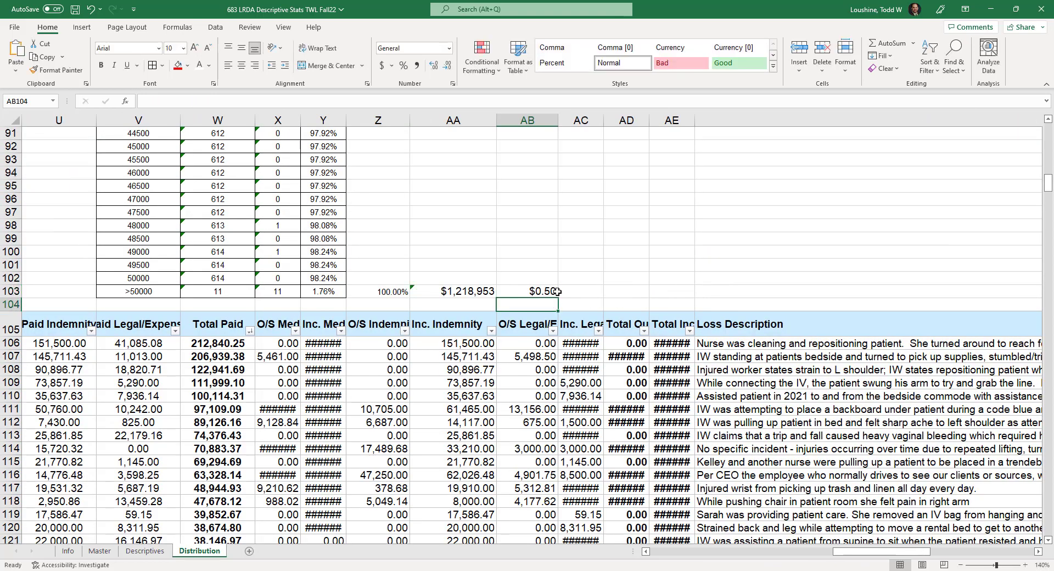
Step: Format AB103 as a percentage showing 49.72%, then return to the Word window
{"action": "left_click", "coordinate": [555, 292]}
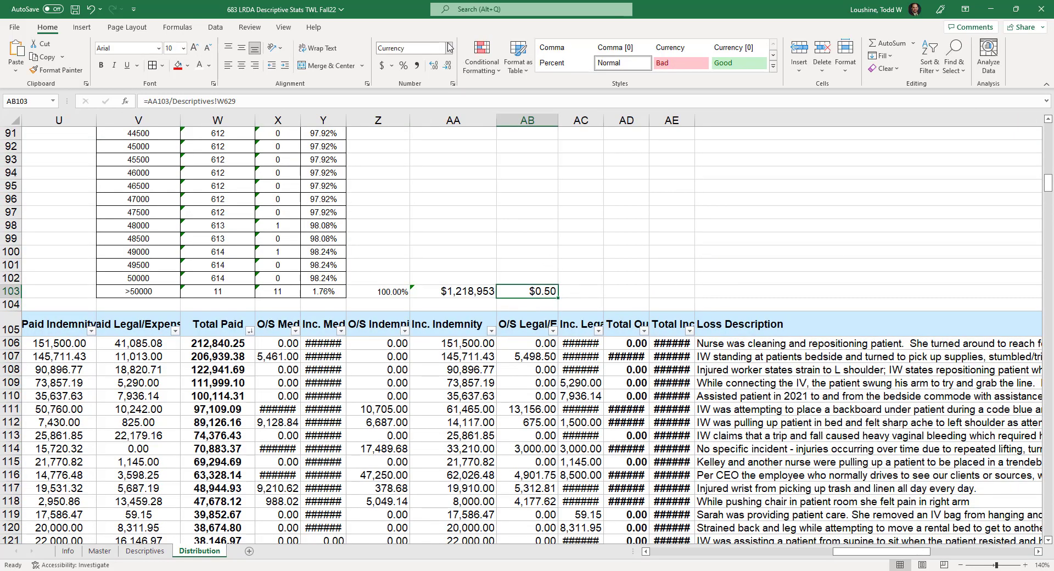
{"action": "left_click", "coordinate": [451, 51]}
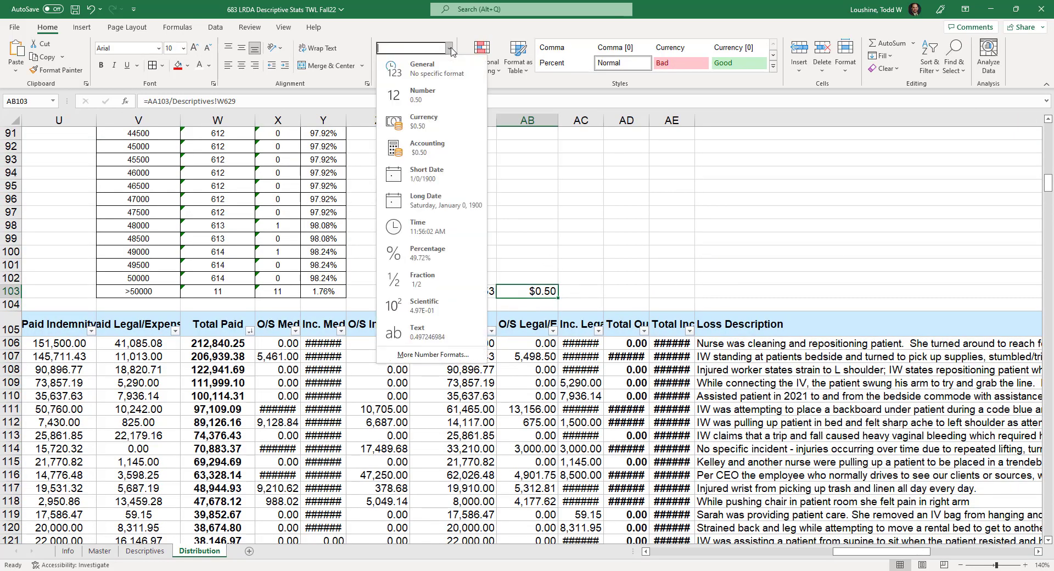
{"action": "left_click", "coordinate": [438, 253]}
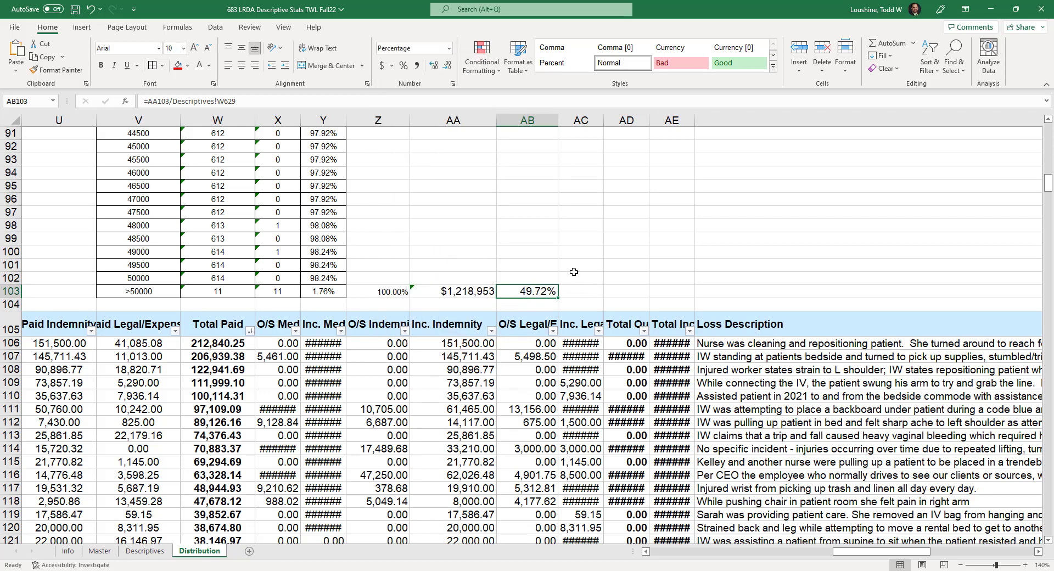
{"action": "left_click", "coordinate": [614, 271]}
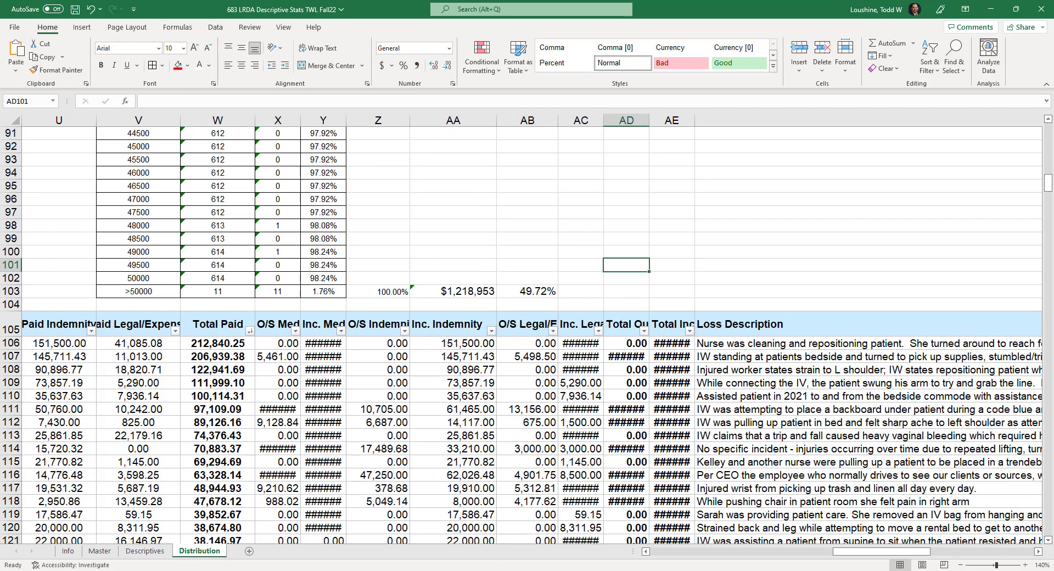
{"action": "mouse_move", "coordinate": [391, 570]}
{"action": "left_click", "coordinate": [390, 570]}
Step: Add that the 11 claims represent $1,218,953 of total benefits paid (49.72%) and start a new paragraph
{"action": "left_click", "coordinate": [417, 538]}
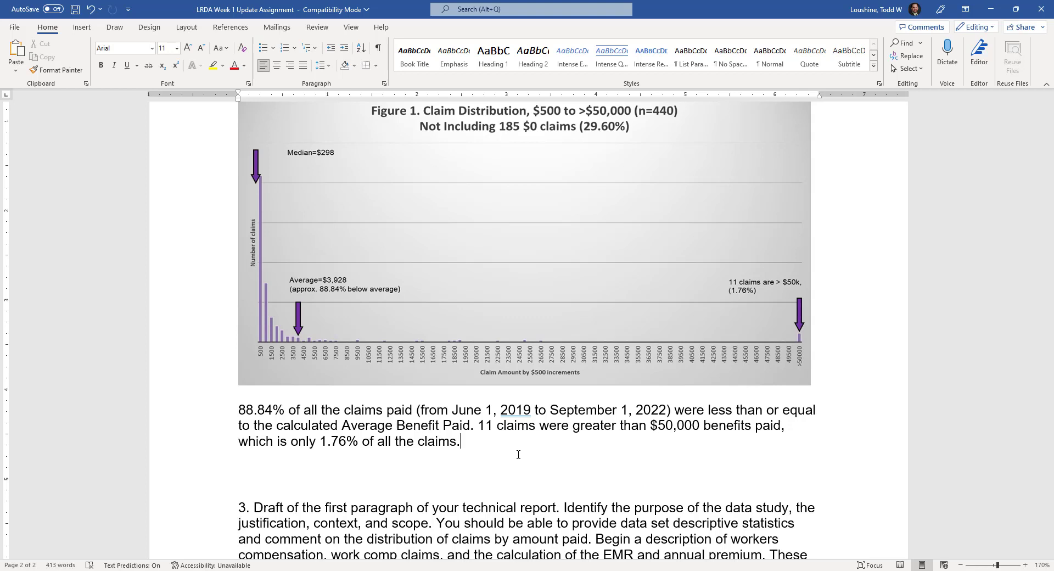
{"action": "type", "text": ", and represents $1,218,953"}
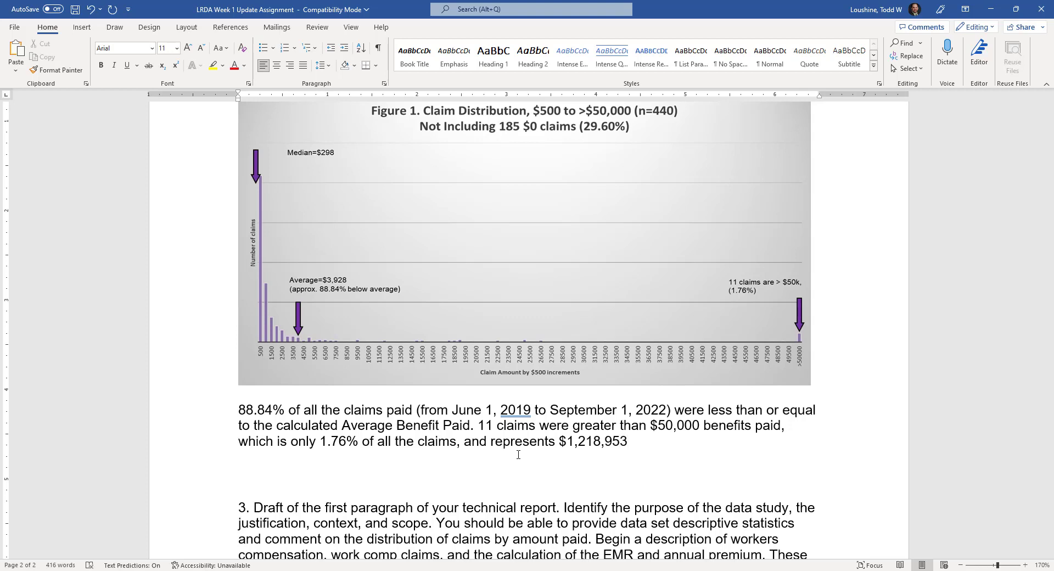
{"action": "type", "text": " of total benefits paid ("}
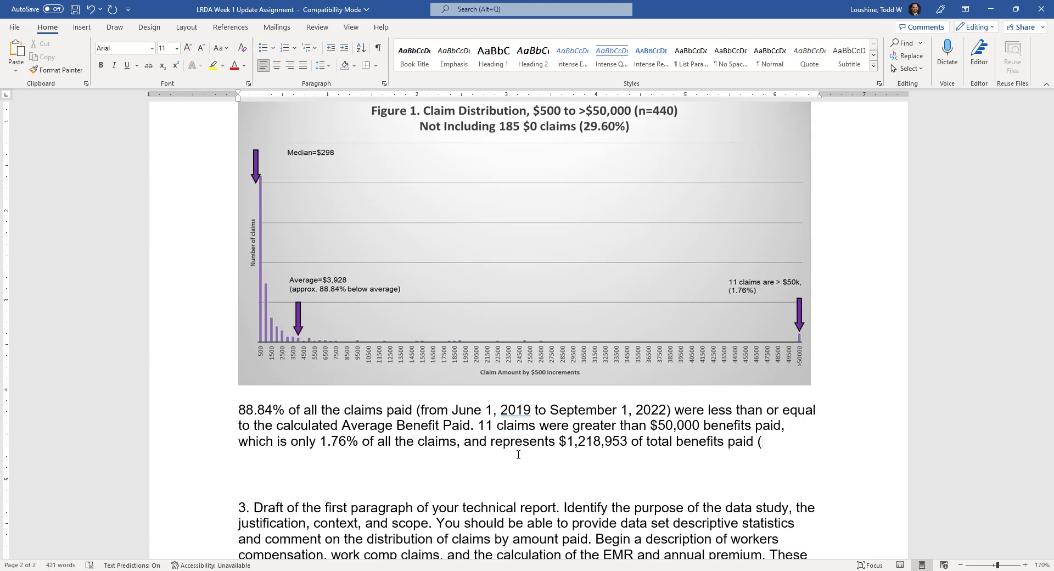
{"action": "type", "text": "49.72% of the total"}
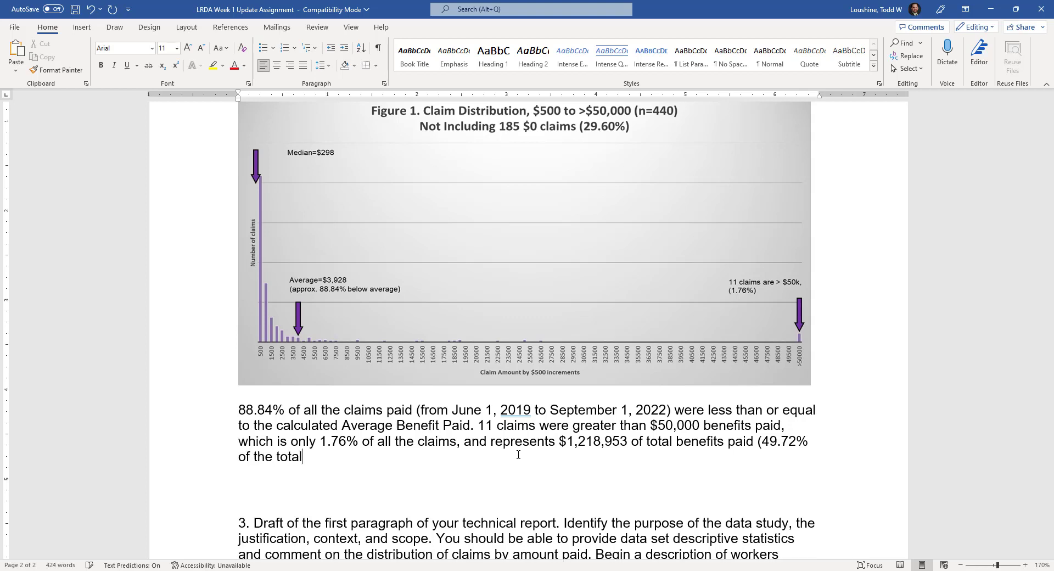
{"action": "key", "text": "BackSpace"}
{"action": "key", "text": "BackSpace"}
{"action": "key", "text": "BackSpace"}
{"action": "key", "text": "BackSpace"}
{"action": "key", "text": "BackSpace"}
{"action": "key", "text": "BackSpace"}
{"action": "key", "text": "BackSpace"}
{"action": "key", "text": "BackSpace"}
{"action": "key", "text": "BackSpace"}
{"action": "key", "text": "BackSpace"}
{"action": "key", "text": "BackSpace"}
{"action": "key", "text": "BackSpace"}
{"action": "key", "text": "BackSpace"}
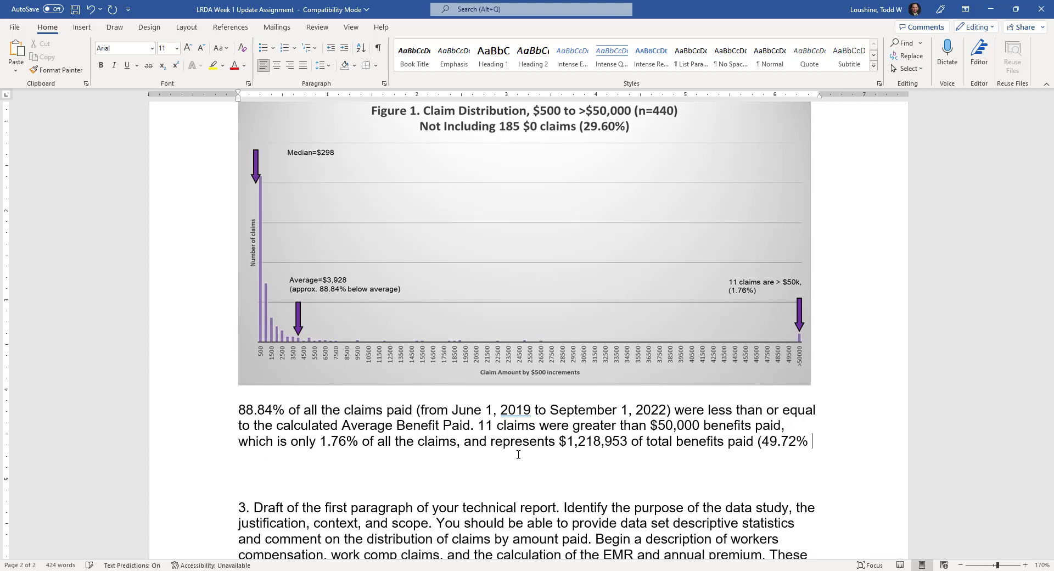
{"action": "key", "text": "BackSpace"}
{"action": "type", "text": "%"}
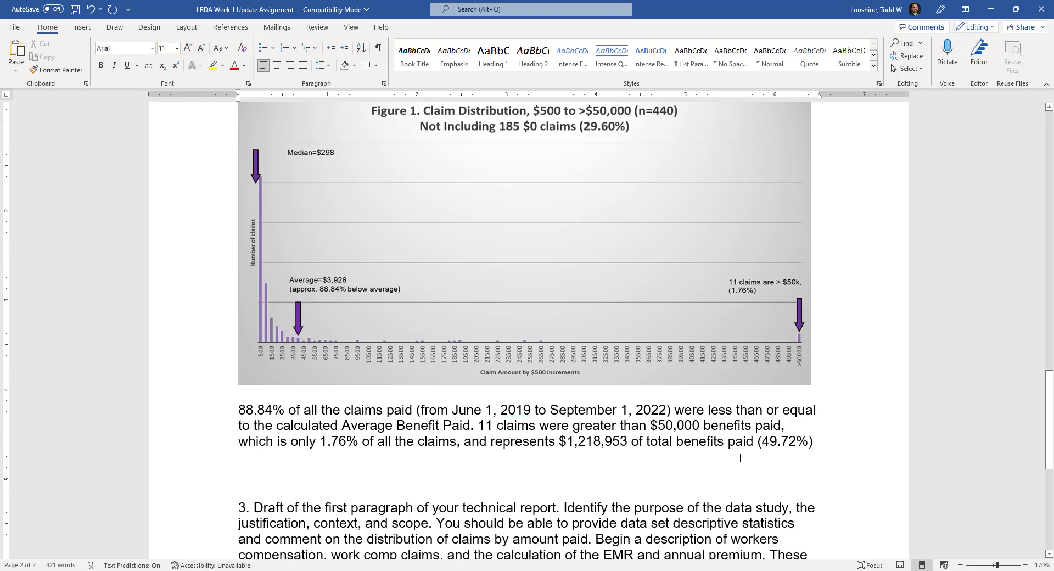
{"action": "key", "text": "Return"}
{"action": "key", "text": "Return"}
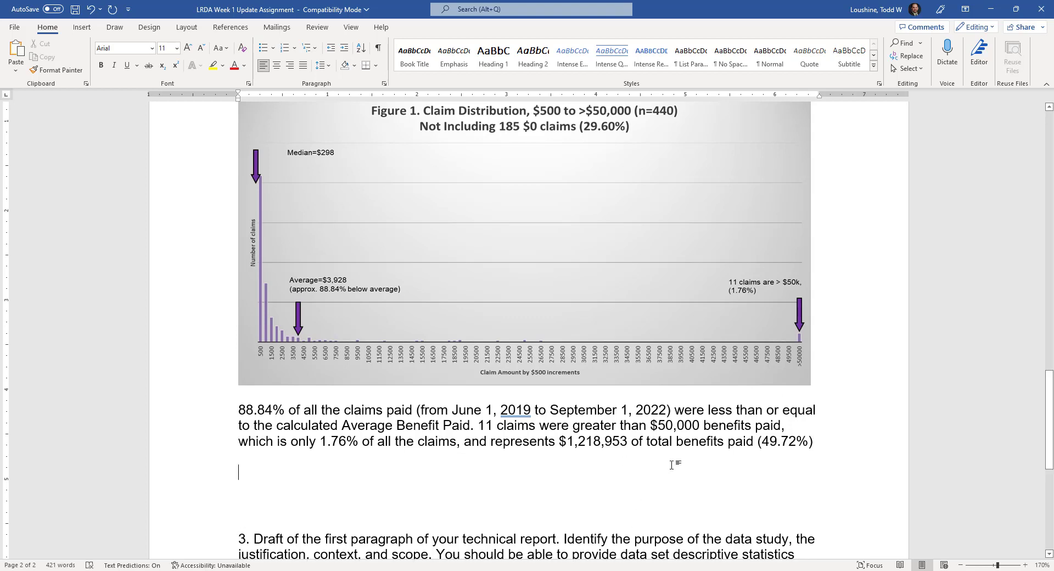
Step: Begin the paragraph: 'Outliers need to be identified and studied, due to their influence on the'
{"action": "type", "text": "Outliers"}
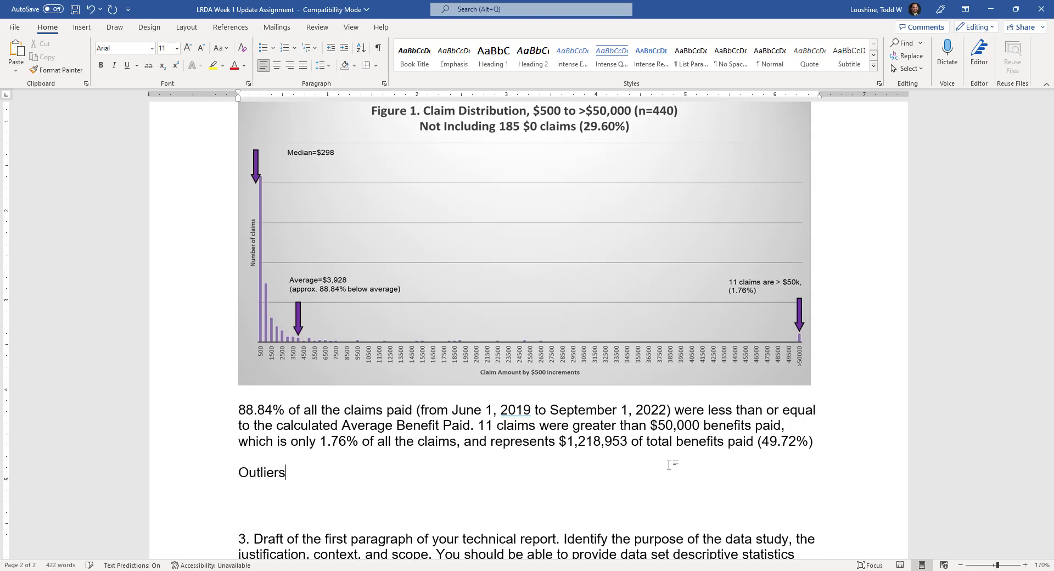
{"action": "type", "text": " need to be identify"}
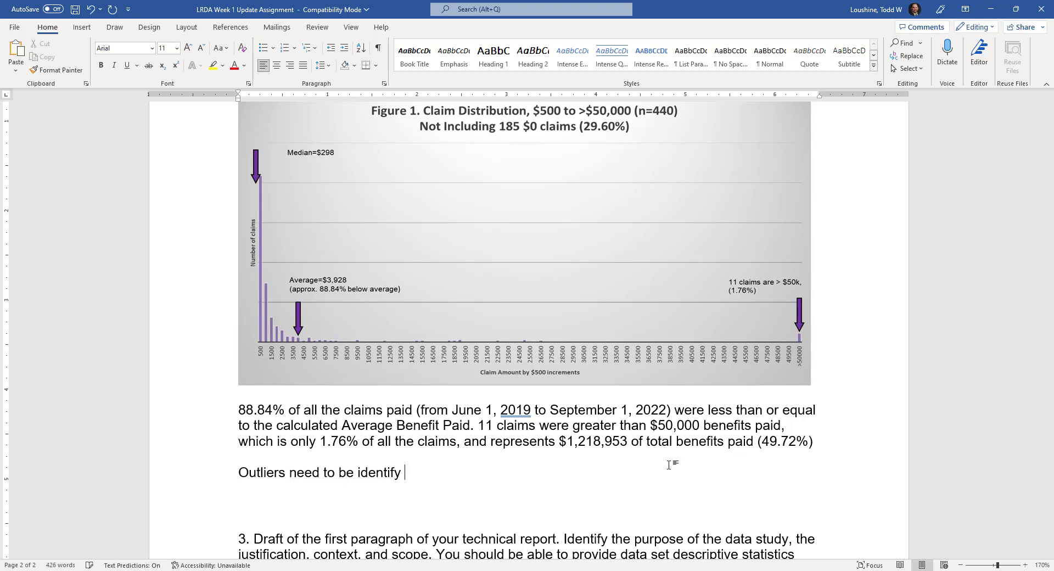
{"action": "key", "text": "BackSpace"}
{"action": "key", "text": "BackSpace"}
{"action": "key", "text": "BackSpace"}
{"action": "type", "text": "fied adn"}
{"action": "key", "text": "BackSpace"}
{"action": "key", "text": "BackSpace"}
{"action": "type", "text": "nd studied"}
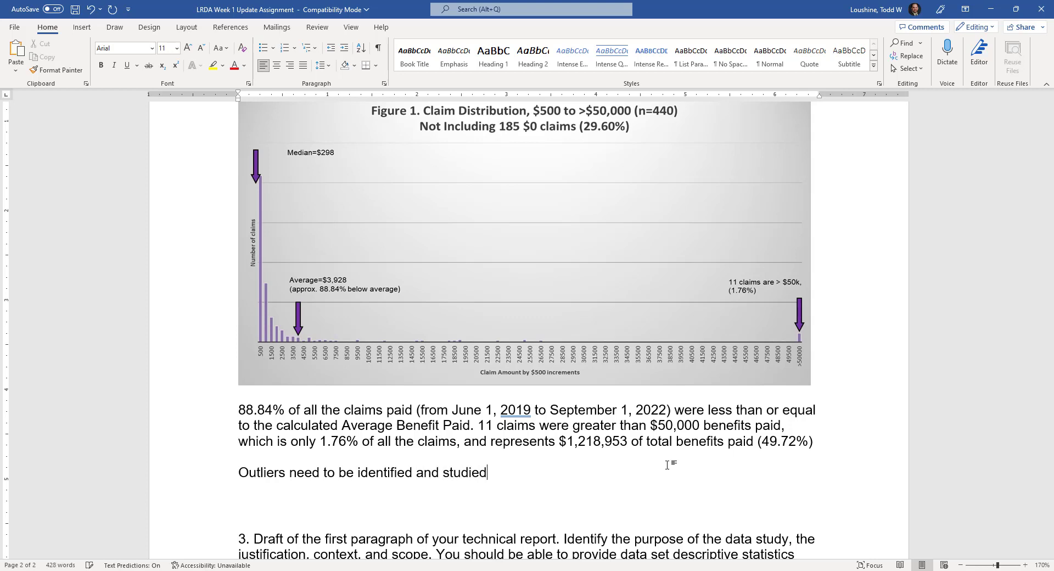
{"action": "type", "text": ", due to their influence on the"}
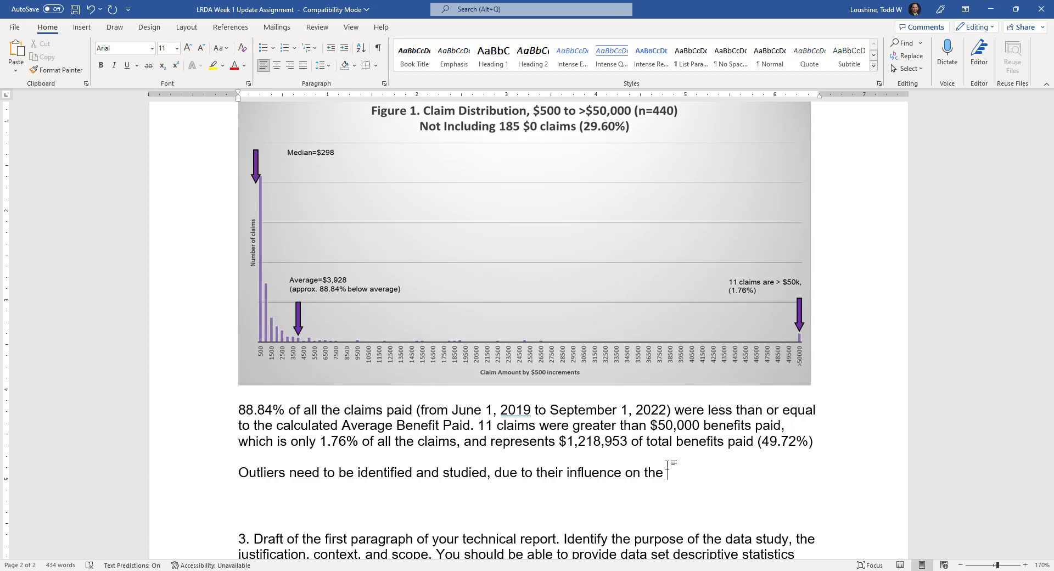
{"action": "type", "text": "claim"}
{"action": "key", "text": "BackSpace"}
{"action": "key", "text": "BackSpace"}
{"action": "key", "text": "BackSpace"}
{"action": "key", "text": "BackSpace"}
{"action": "key", "text": "BackSpace"}
Step: Continue that the average–median benefits gap per claim is also due to zero dollar claims (n=185)
{"action": "type", "text": "average amount of "}
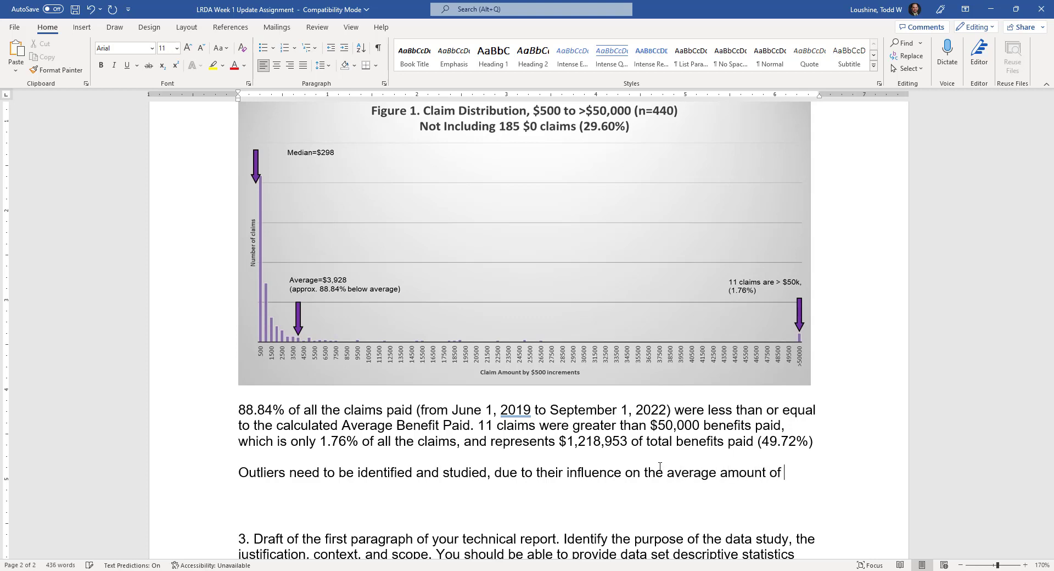
{"action": "type", "text": "benefits paid"}
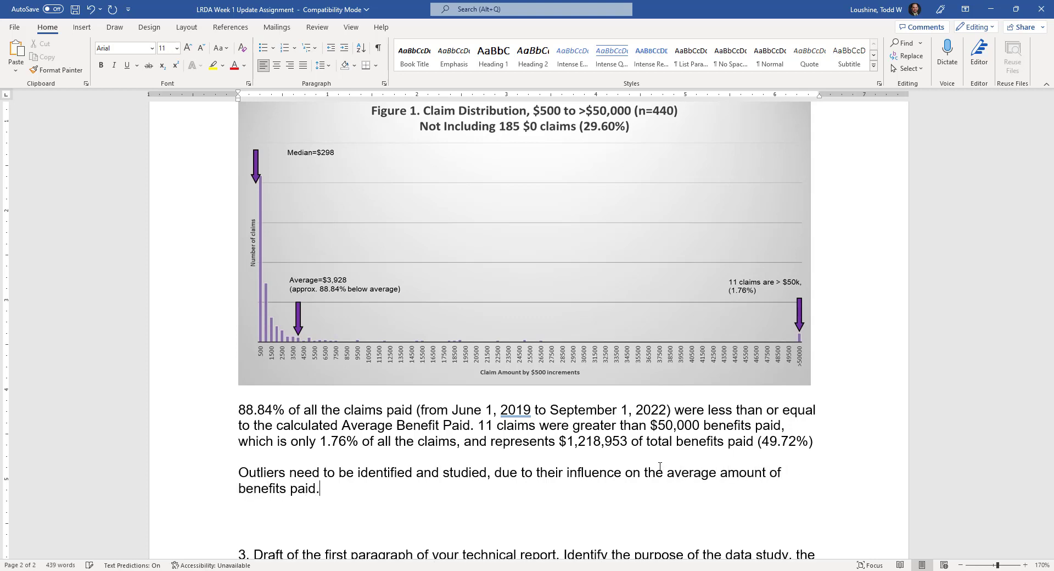
{"action": "type", "text": ". The difference between the average amount of bened"}
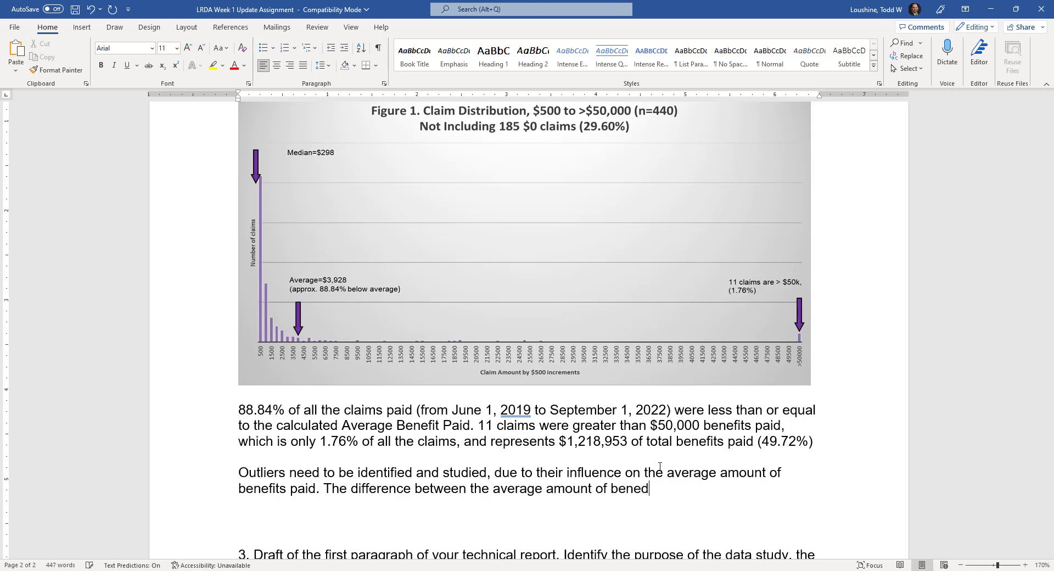
{"action": "key", "text": "BackSpace"}
{"action": "type", "text": "fits paid per claim"}
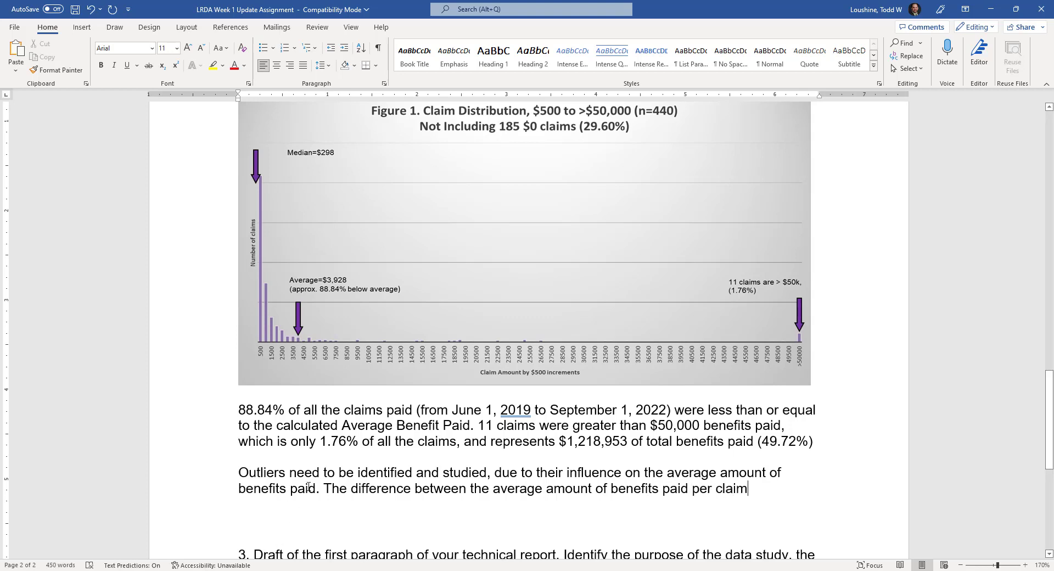
{"action": "type", "text": " per claim"}
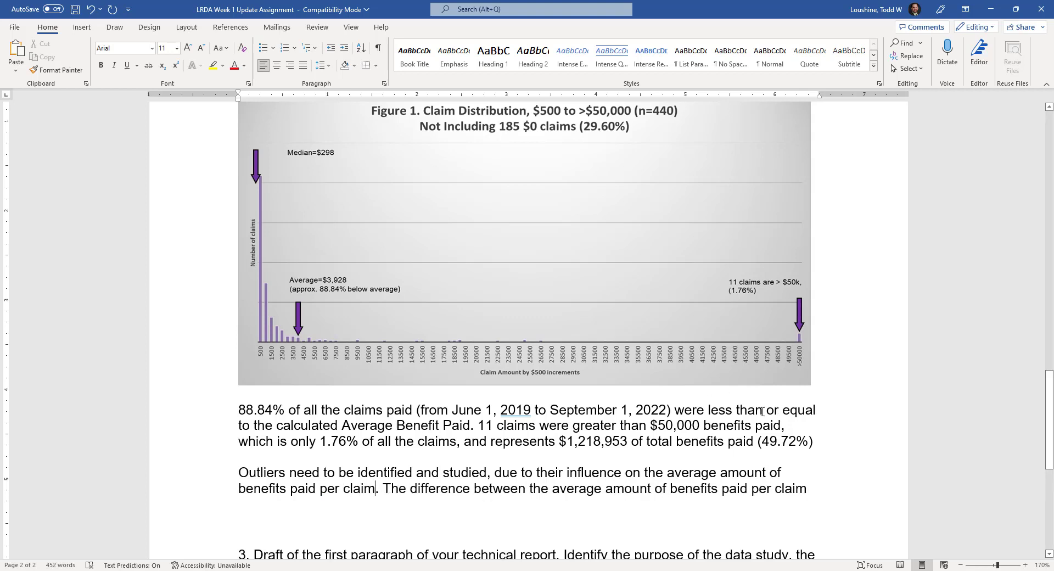
{"action": "left_click", "coordinate": [819, 489]}
{"action": "type", "text": "and the med"}
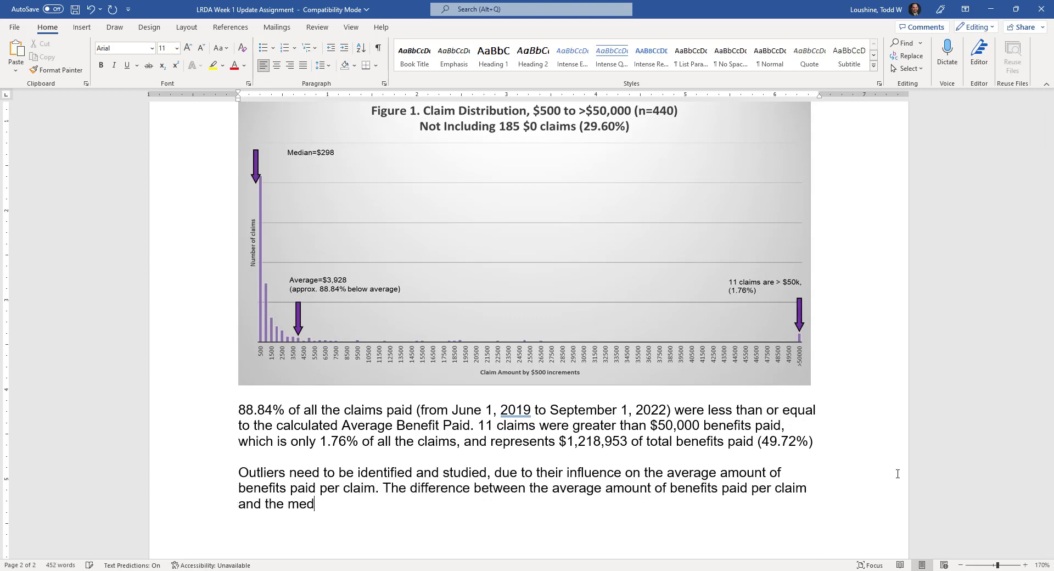
{"action": "type", "text": "ian benefits paid per ce"}
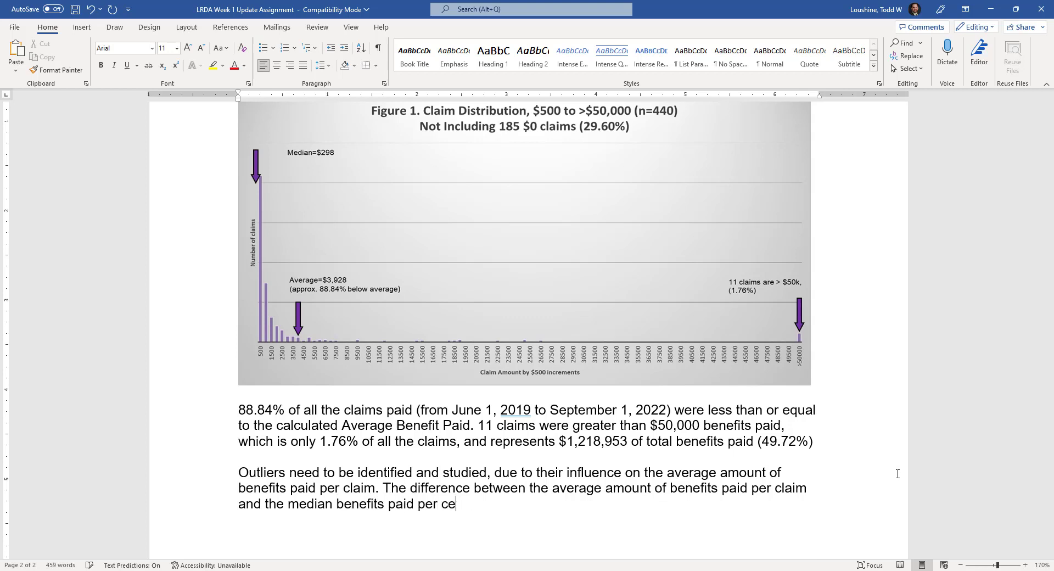
{"action": "key", "text": "BackSpace"}
{"action": "type", "text": "laim"}
{"action": "type", "text": "is also due to the number o"}
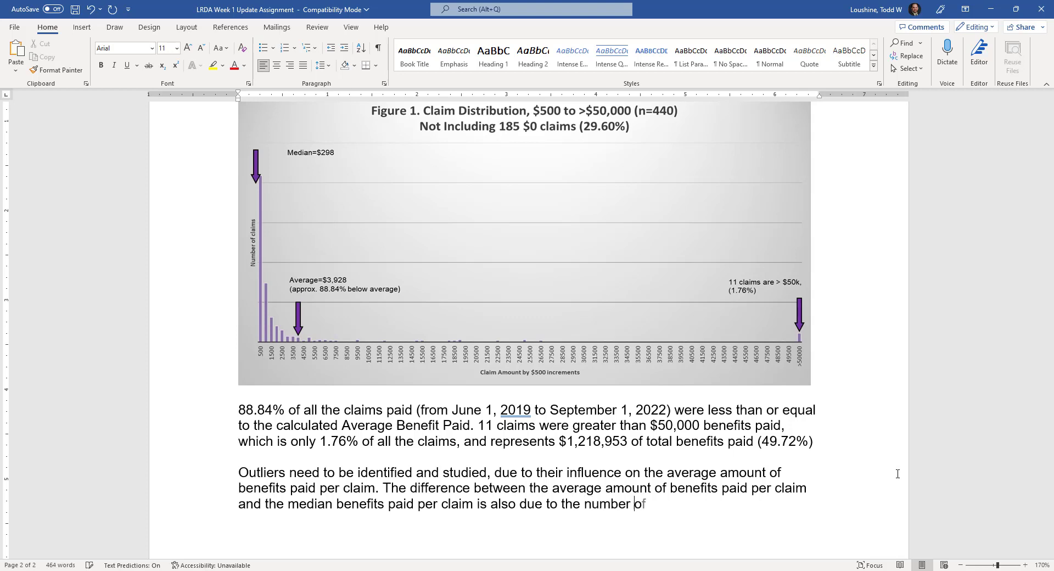
{"action": "type", "text": "f zero dollar claims"}
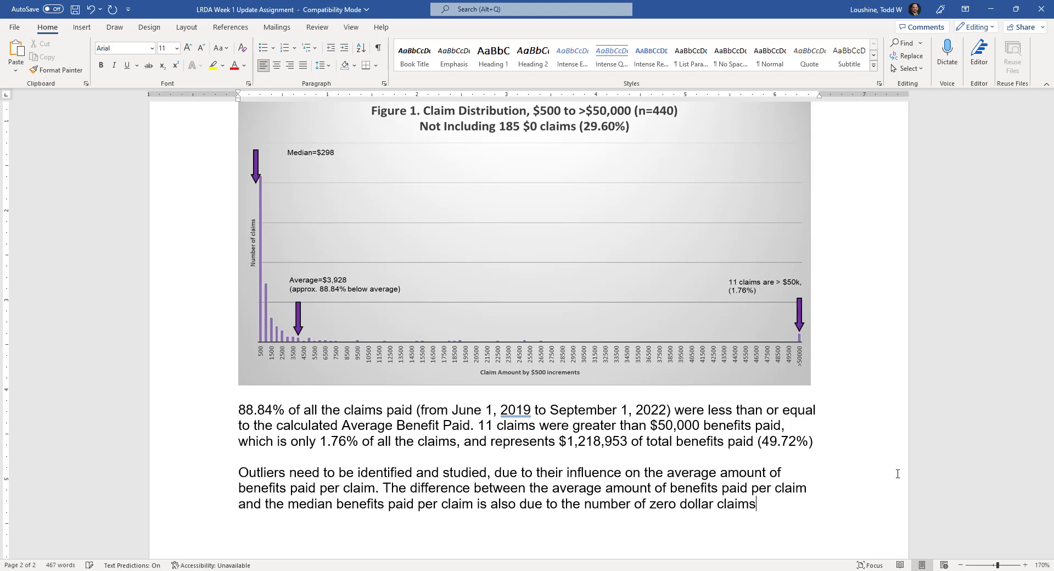
{"action": "type", "text": " in the "}
{"action": "type", "text": "data"}
{"action": "type", "text": "set ("}
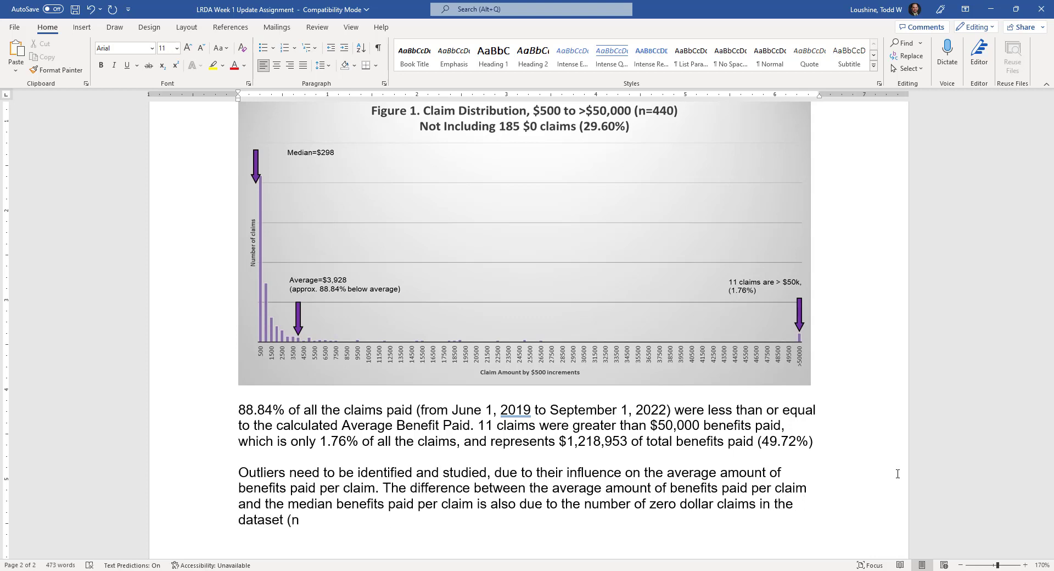
{"action": "type", "text": "n=18"}
{"action": "type", "text": "5"}
{"action": "type", "text": ", or"}
Step: Finish the paragraph: 29.60% zero dollar claims, distribution not normal, so apply caution in statistics and reporting
{"action": "key", "text": "BackSpace"}
{"action": "key", "text": "BackSpace"}
{"action": "key", "text": "BackSpace"}
{"action": "type", "text": "29.60%)"}
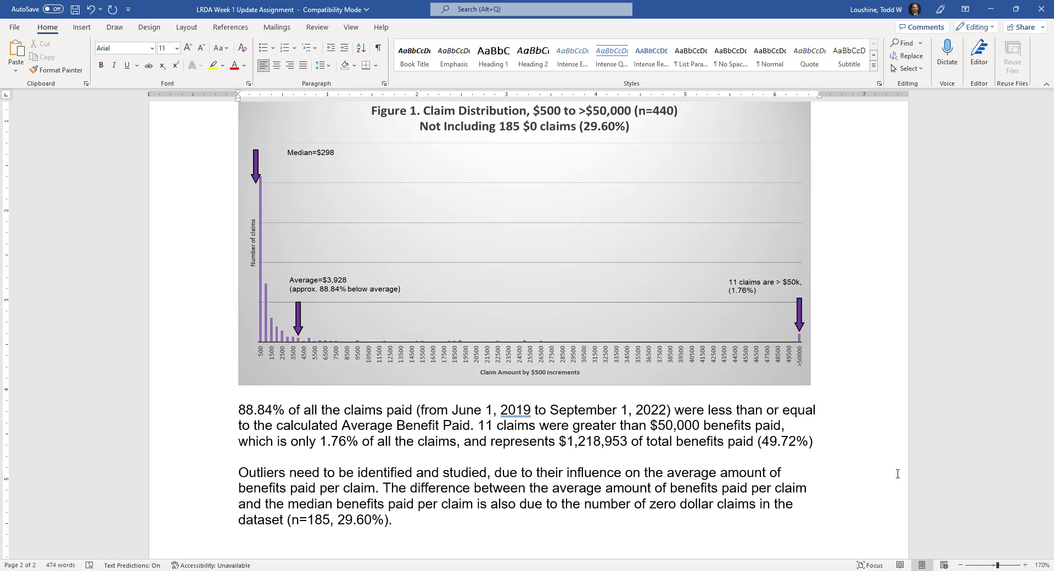
{"action": "type", "text": ". The distriution"}
{"action": "key", "text": "BackSpace"}
{"action": "key", "text": "BackSpace"}
{"action": "key", "text": "BackSpace"}
{"action": "key", "text": "BackSpace"}
{"action": "key", "text": "BackSpace"}
{"action": "type", "text": "ibutio"}
{"action": "key", "text": "Tab"}
{"action": "type", "text": "claims in this data set does not meet the as"}
{"action": "key", "text": "BackSpace"}
{"action": "type", "text": "assumption of normality, therefore "}
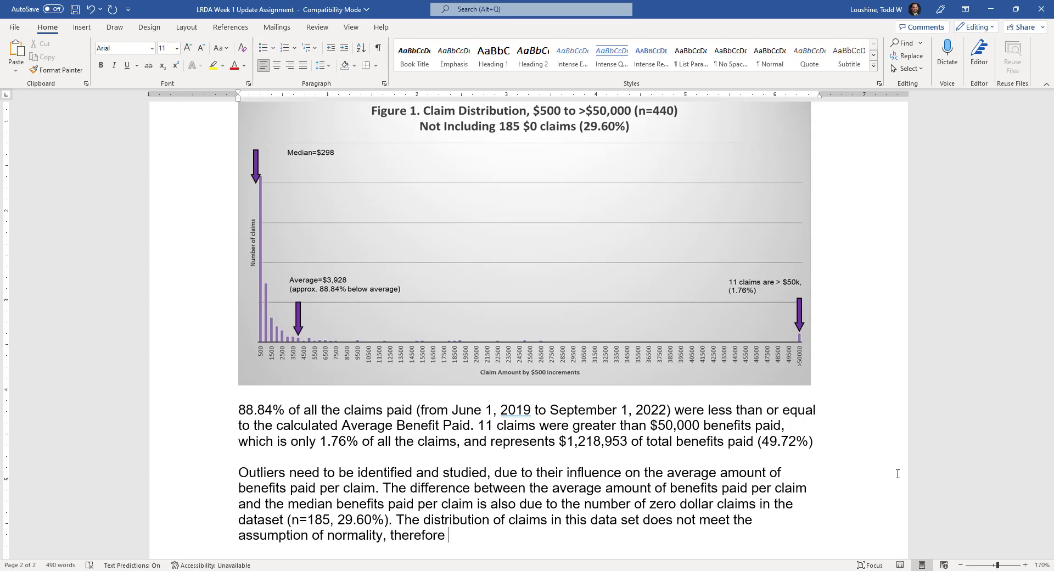
{"action": "type", "text": "cuals"}
{"action": "key", "text": "BackSpace"}
{"action": "key", "text": "BackSpace"}
{"action": "key", "text": "BackSpace"}
{"action": "key", "text": "BackSpace"}
{"action": "type", "text": "aution should be"}
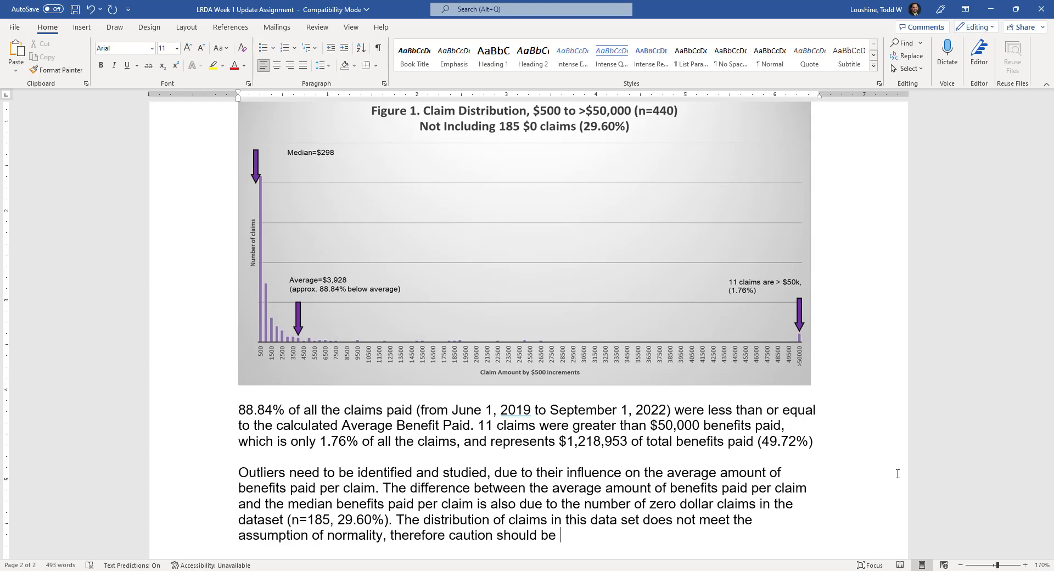
{"action": "type", "text": " applied in the calculation of statis"}
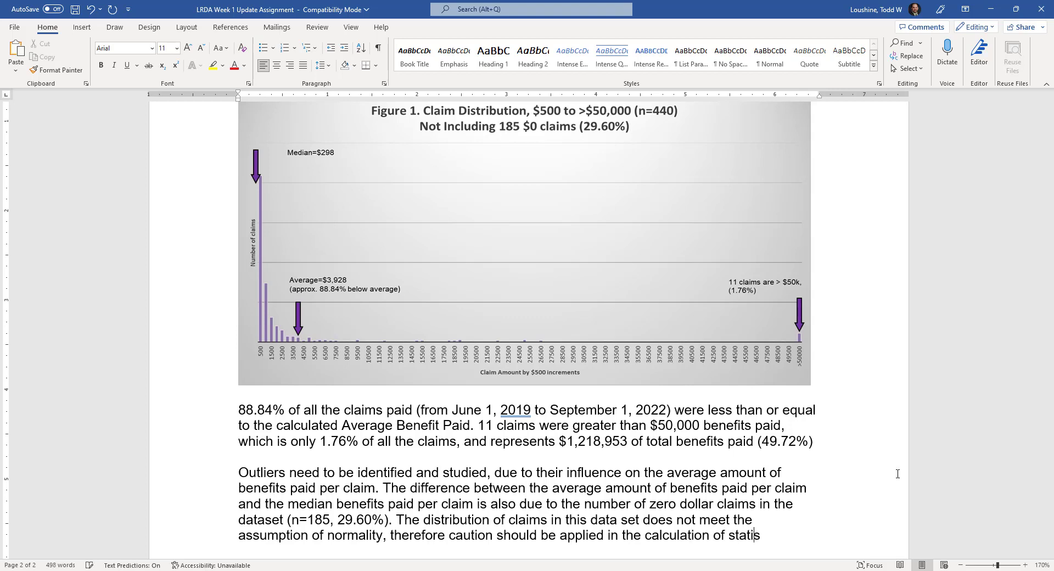
{"action": "type", "text": "tics and the reportin"}
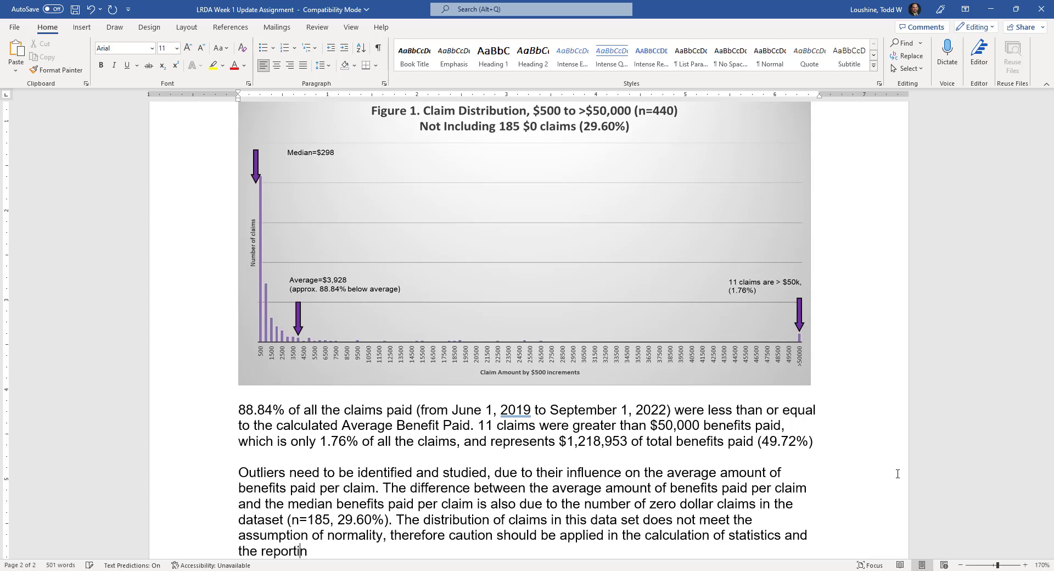
{"action": "type", "text": "g of results."}
Step: Review the Figure 1 claim chart in Word, then return to the Excel statistics workbook
{"action": "scroll", "coordinate": [403, 477], "scroll_direction": "down", "scroll_amount": 3}
{"action": "scroll", "coordinate": [385, 318], "scroll_direction": "up", "scroll_amount": 3}
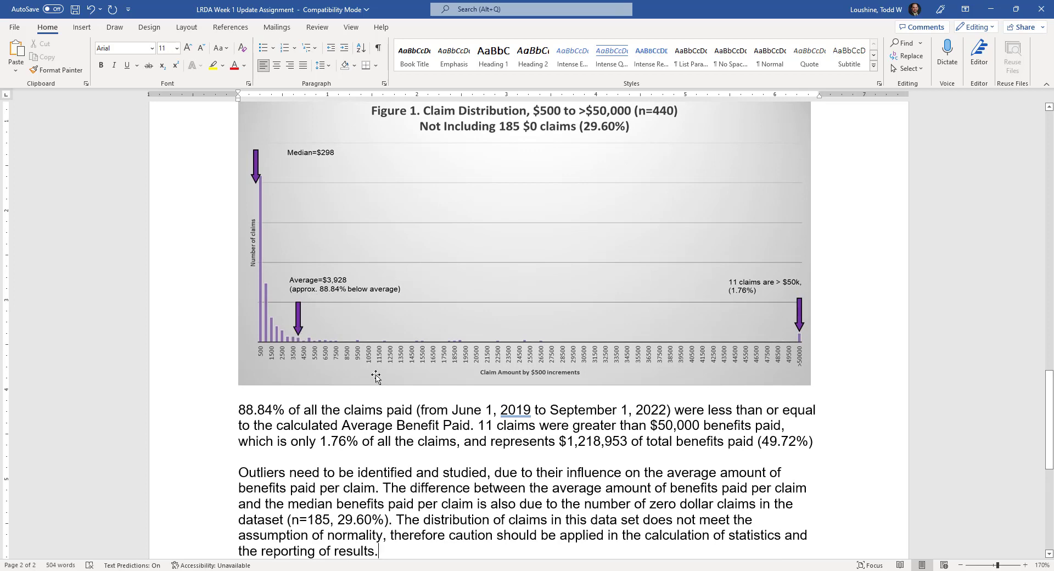
{"action": "scroll", "coordinate": [498, 490], "scroll_direction": "down", "scroll_amount": 2}
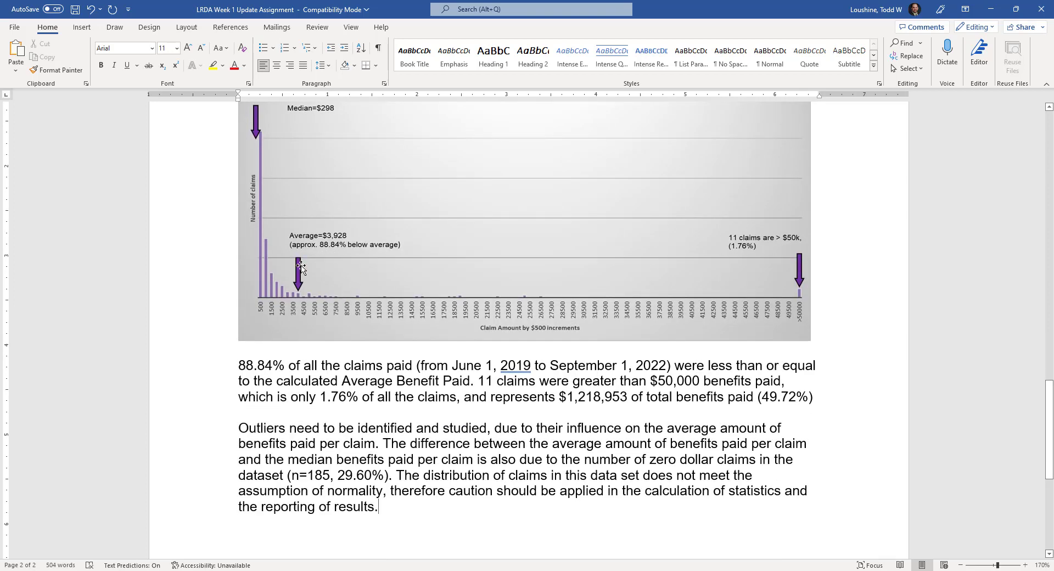
{"action": "scroll", "coordinate": [292, 181], "scroll_direction": "up", "scroll_amount": 2}
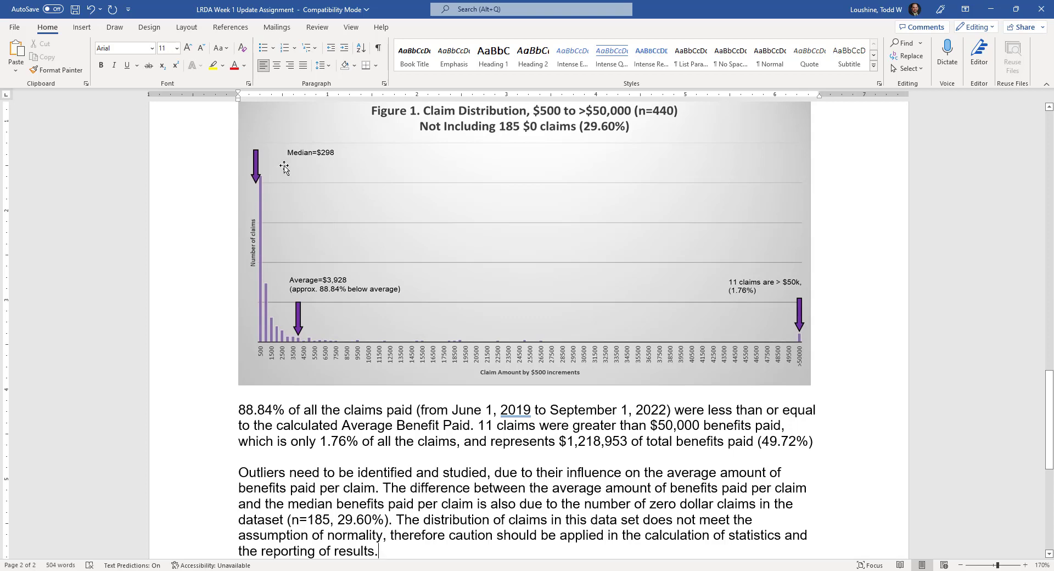
{"action": "left_click", "coordinate": [296, 181]}
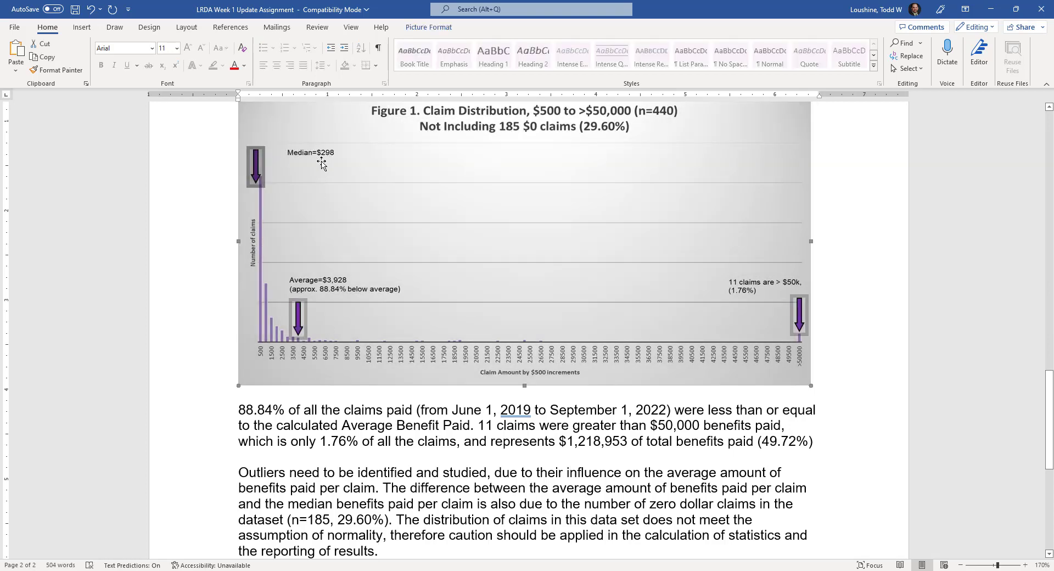
{"action": "key", "text": "Escape"}
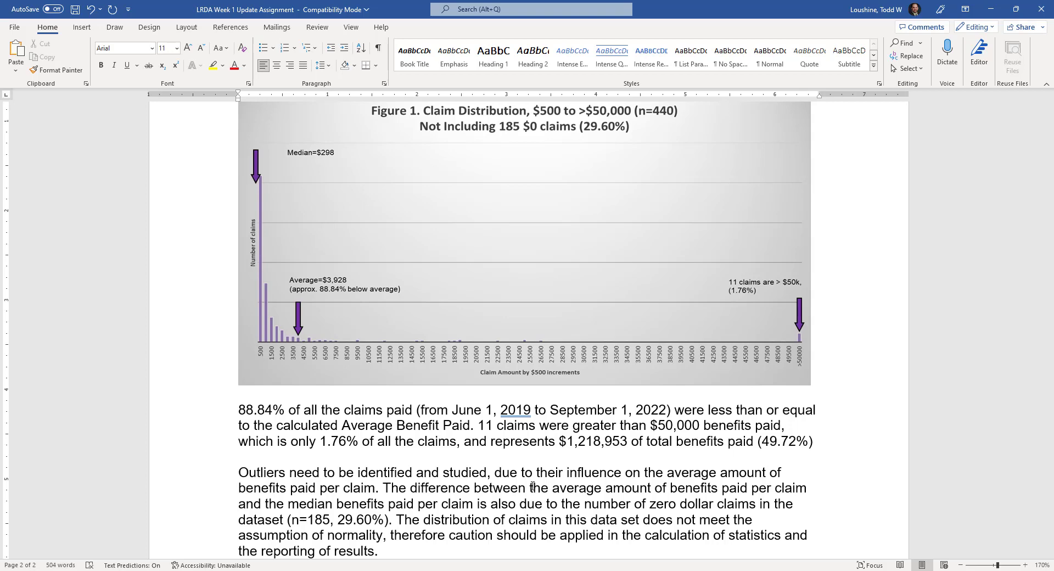
{"action": "scroll", "coordinate": [418, 505], "scroll_direction": "down", "scroll_amount": 3}
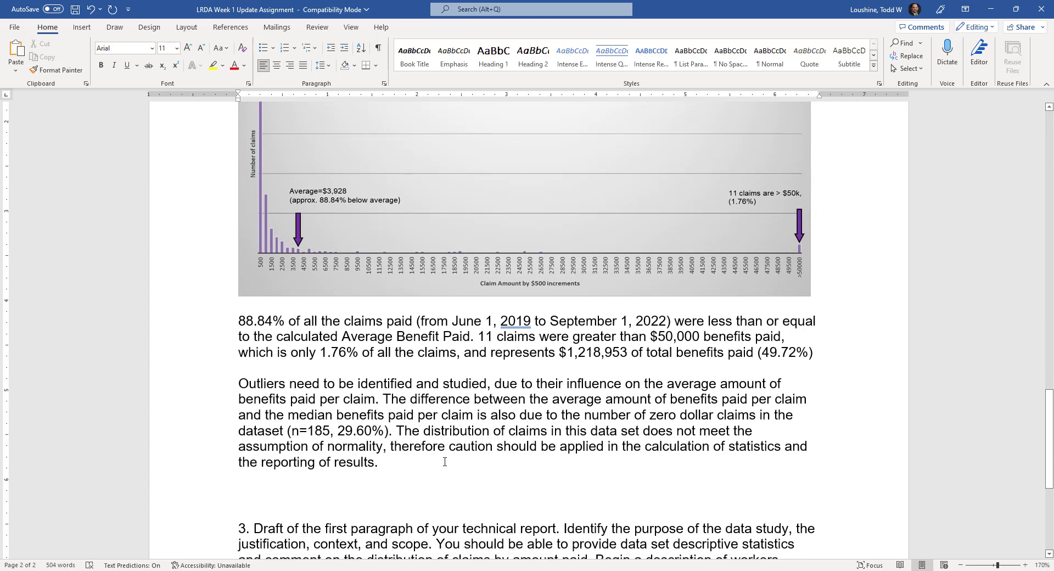
{"action": "key", "text": "alt+Tab"}
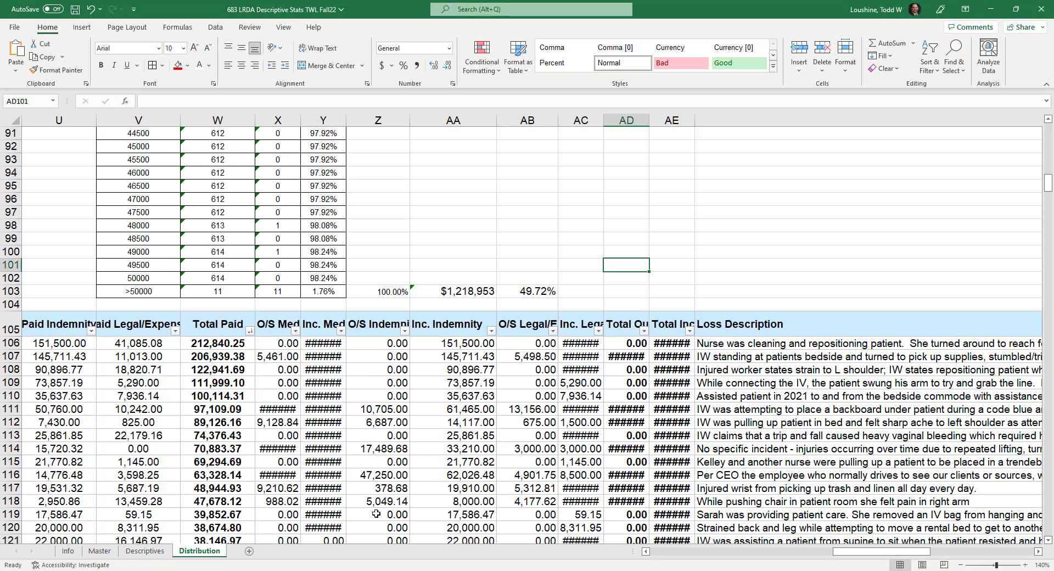
Step: Check the paid-only total average formula on the Descriptives sheet, then save the workbook from the Distribution sheet
{"action": "left_click", "coordinate": [159, 552]}
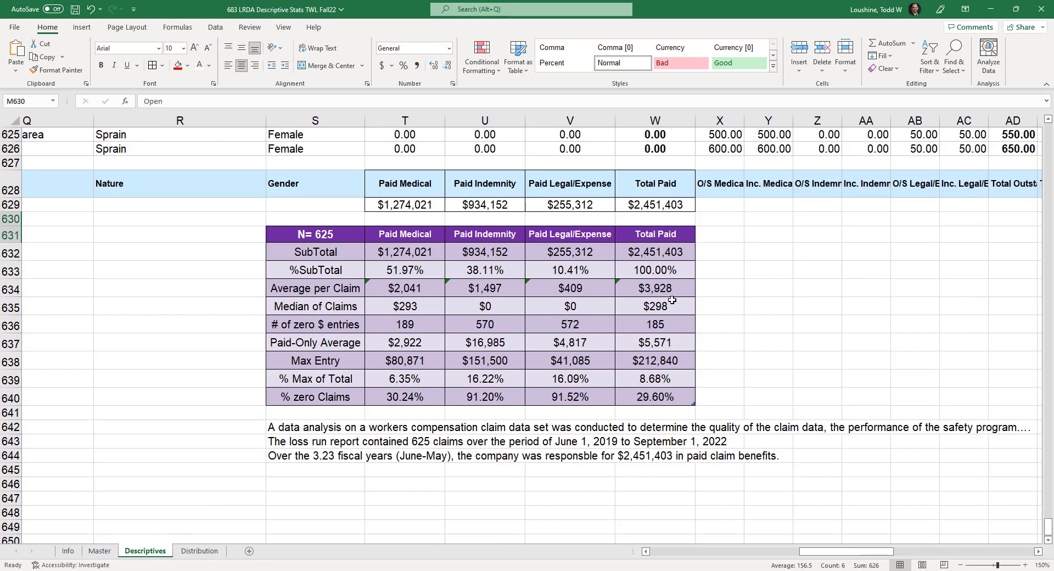
{"action": "left_click", "coordinate": [677, 341]}
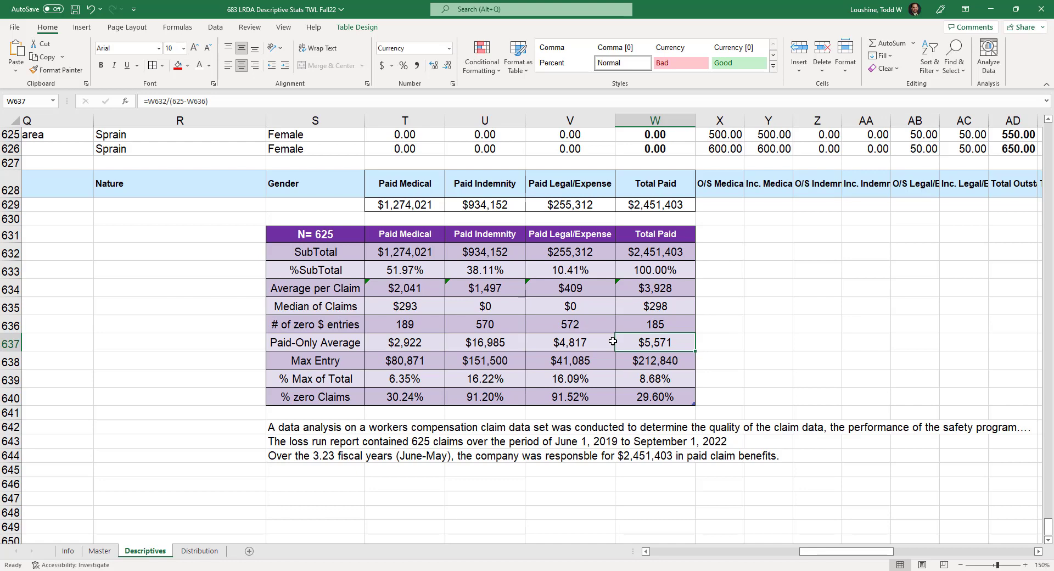
{"action": "left_click", "coordinate": [199, 550]}
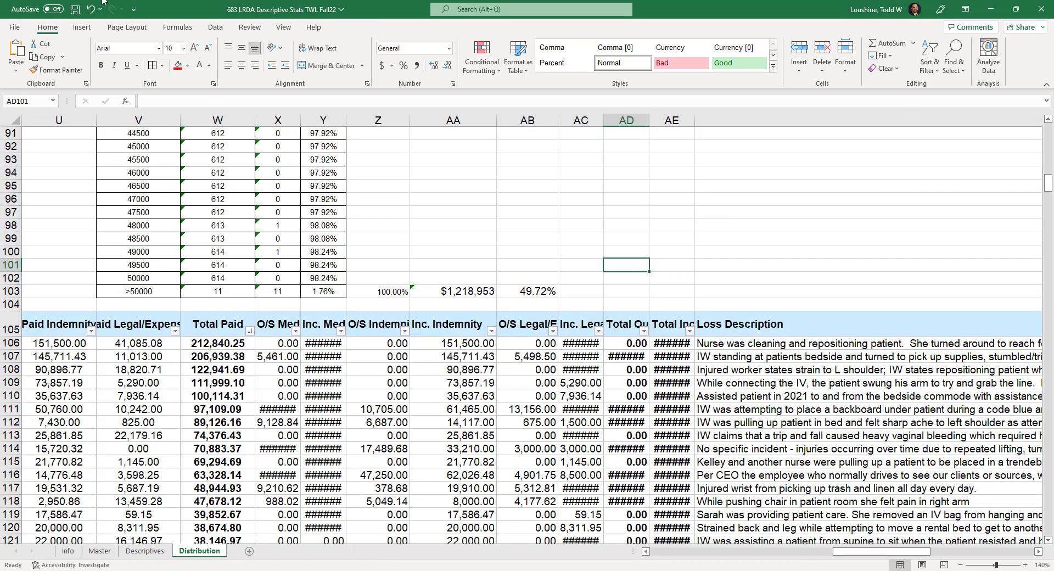
{"action": "key", "text": "ctrl+s"}
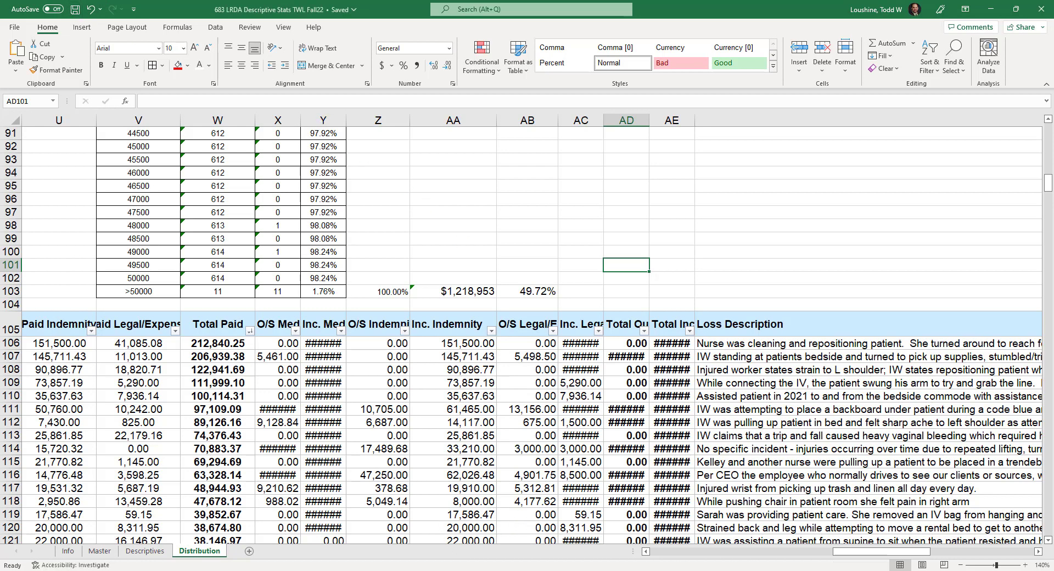
{"action": "mouse_move", "coordinate": [418, 570]}
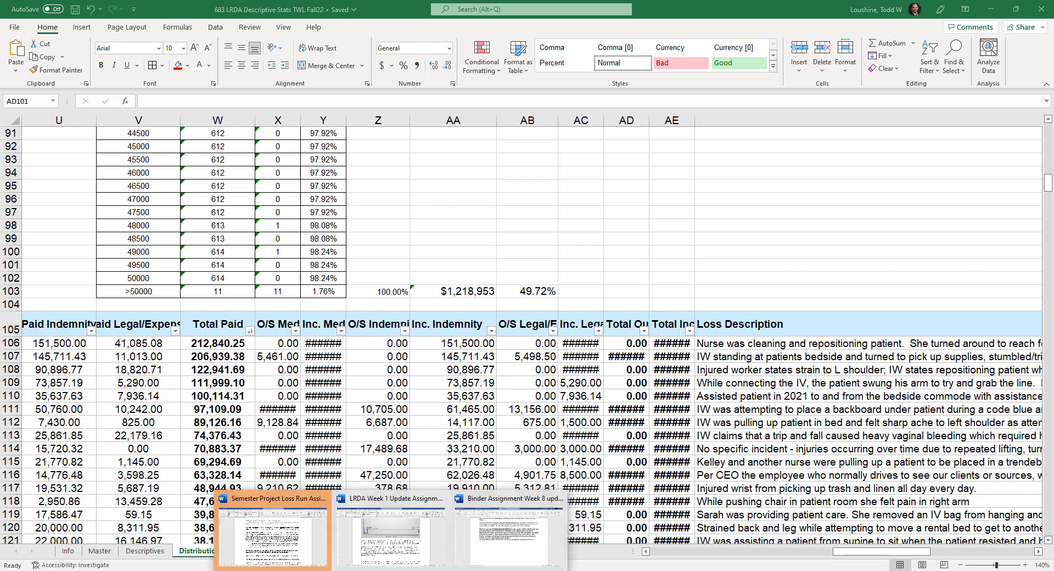
Step: Bring the LRDA Week 1 Update Assignment document forward, passing through the Binder Assignment Week 8 window
{"action": "left_click", "coordinate": [504, 530]}
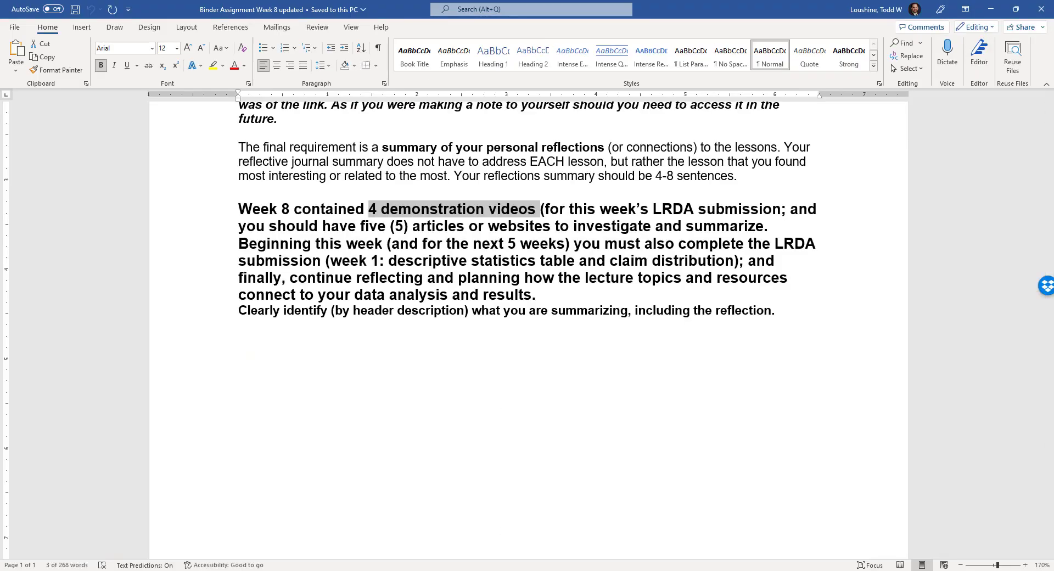
{"action": "left_click", "coordinate": [498, 413]}
{"action": "left_click", "coordinate": [400, 536]}
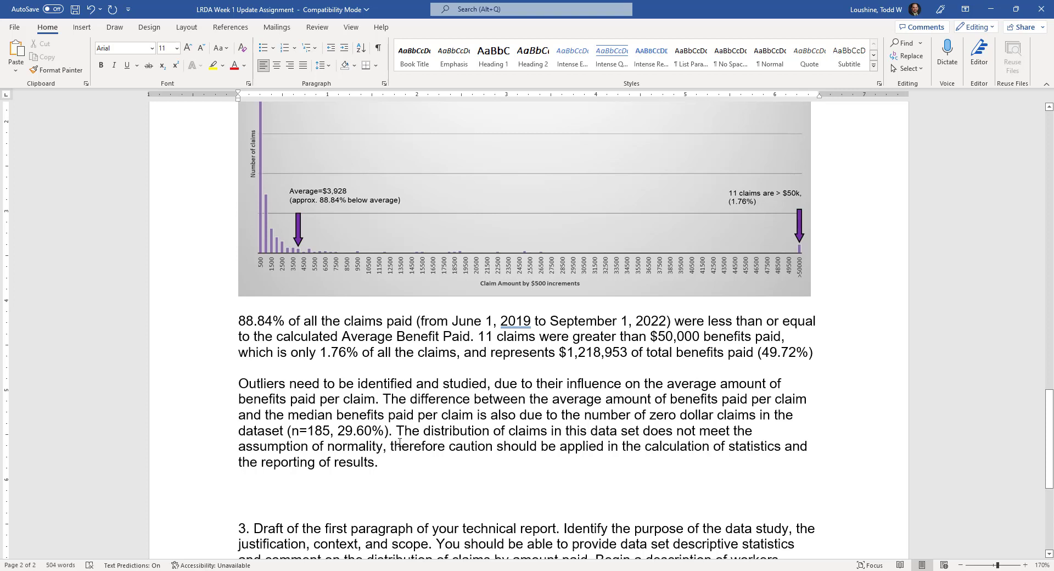
Step: Add 'In fact, when $0 claims are removed, the average paid per claim increases to $5,571.' to the Outliers paragraph
{"action": "type", "text": "In fact, "}
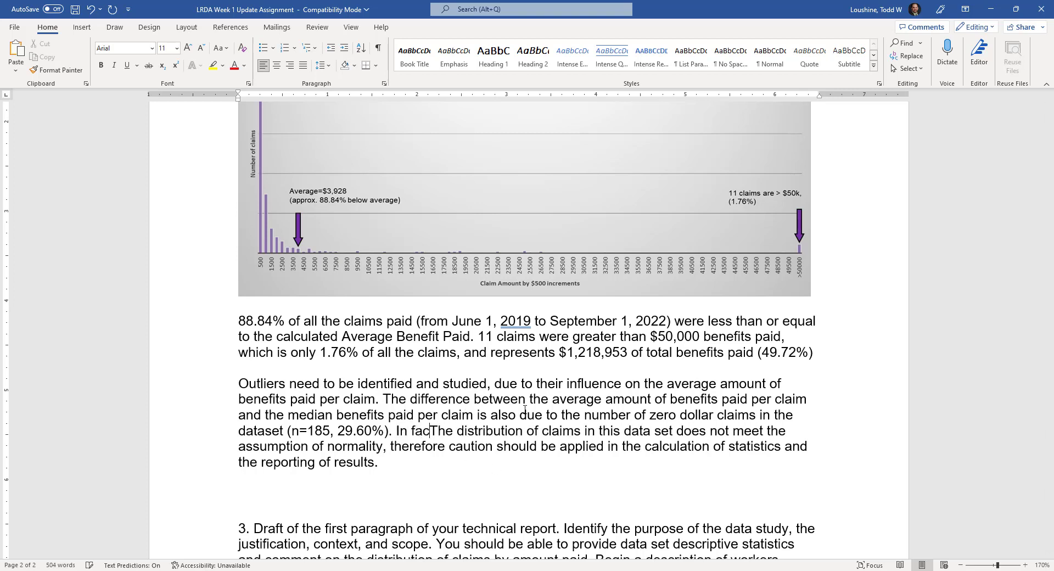
{"action": "type", "text": "when "}
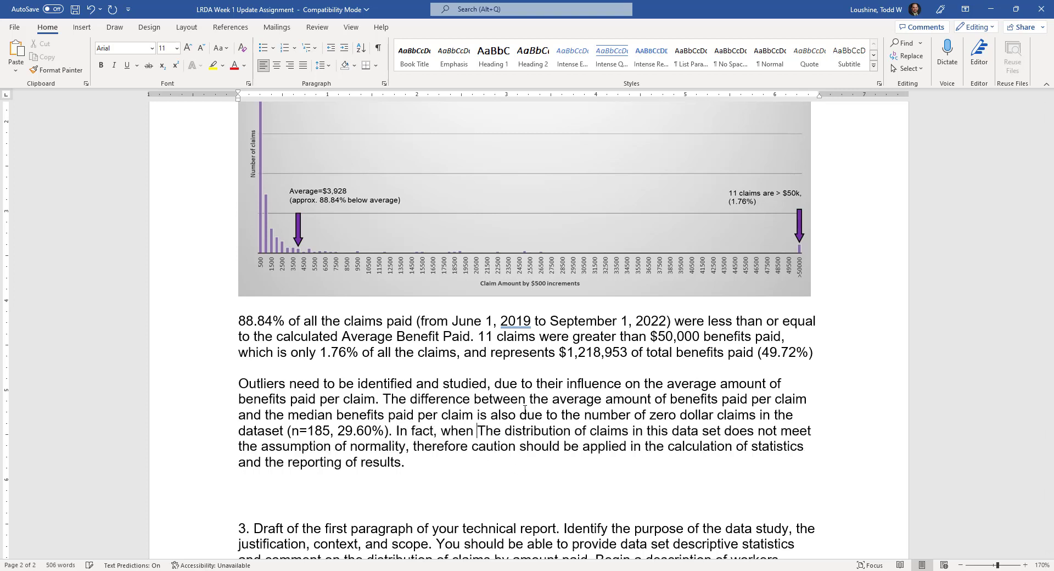
{"action": "type", "text": "#"}
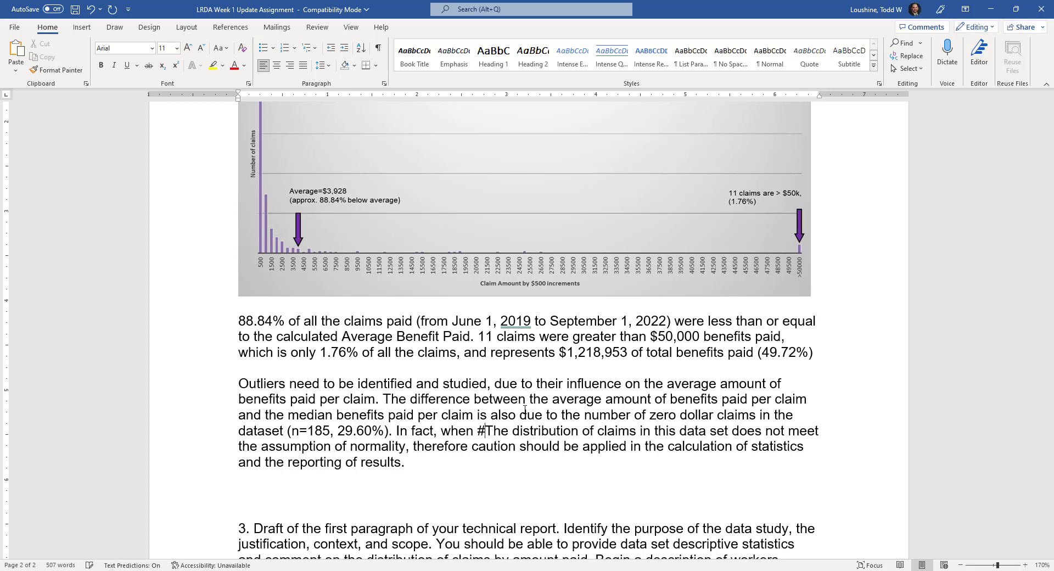
{"action": "type", "text": "\\$0 cla"}
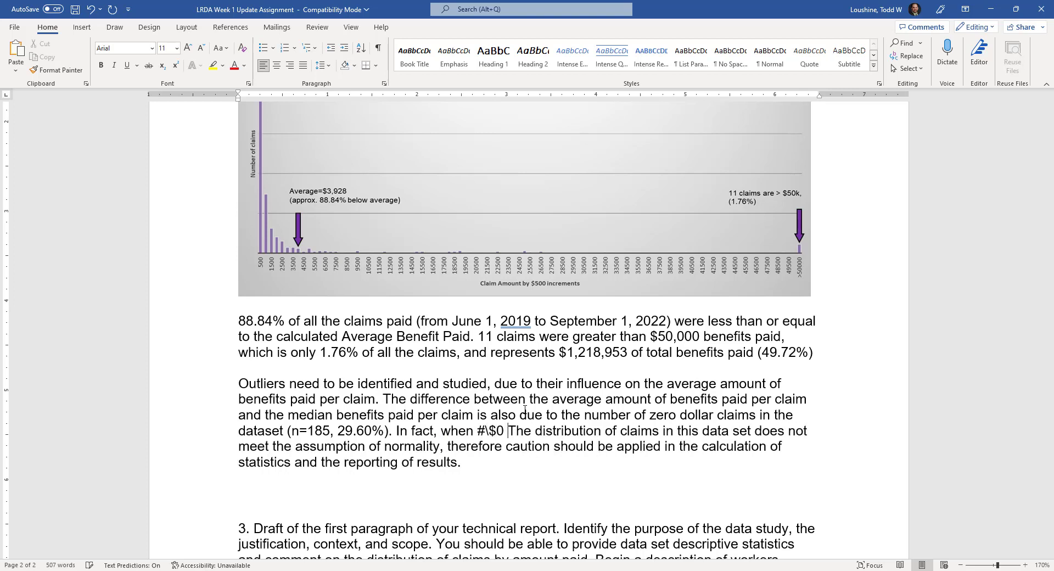
{"action": "key", "text": "BackSpace"}
{"action": "key", "text": "BackSpace"}
{"action": "key", "text": "BackSpace"}
{"action": "key", "text": "BackSpace"}
{"action": "key", "text": "BackSpace"}
{"action": "key", "text": "BackSpace"}
{"action": "key", "text": "BackSpace"}
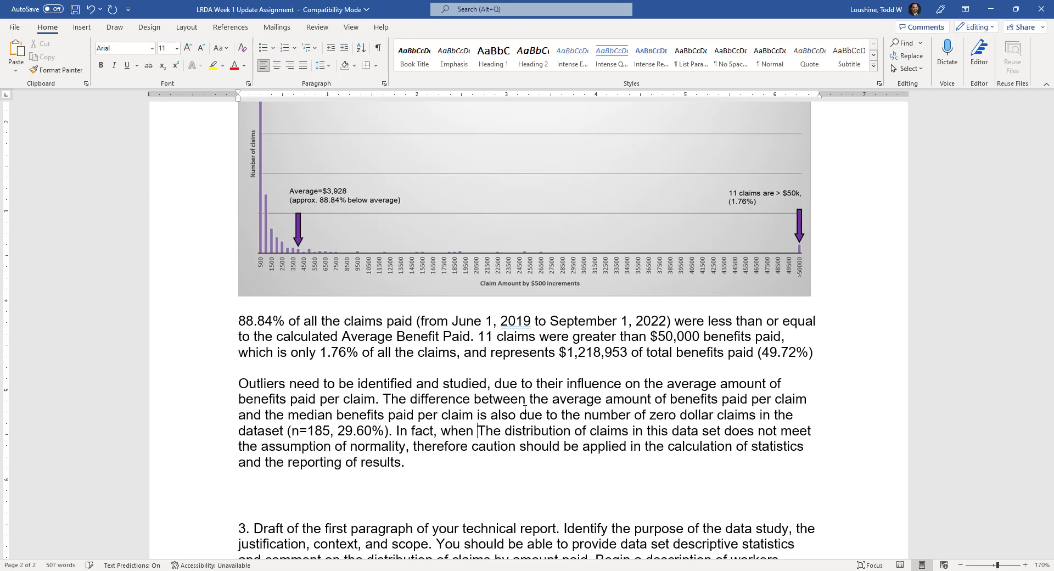
{"action": "type", "text": "$0"}
{"action": "type", "text": " claims are "}
{"action": "type", "text": "removed, the avera"}
{"action": "type", "text": "ge "}
{"action": "type", "text": "paid per claim ju"}
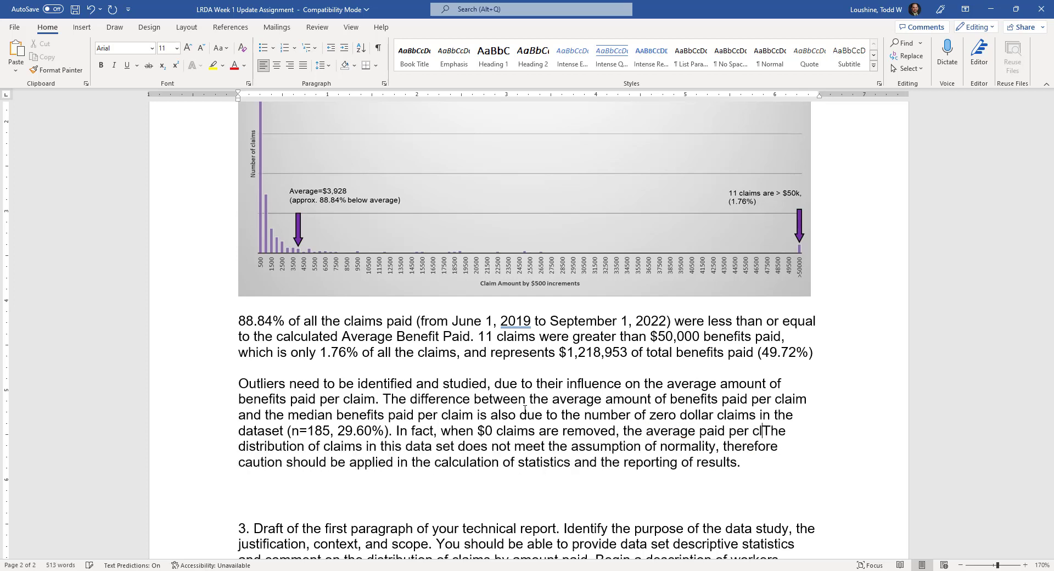
{"action": "type", "text": "mps"}
{"action": "key", "text": "BackSpace"}
{"action": "key", "text": "BackSpace"}
{"action": "key", "text": "BackSpace"}
{"action": "key", "text": "BackSpace"}
{"action": "key", "text": "BackSpace"}
{"action": "type", "text": "increase"}
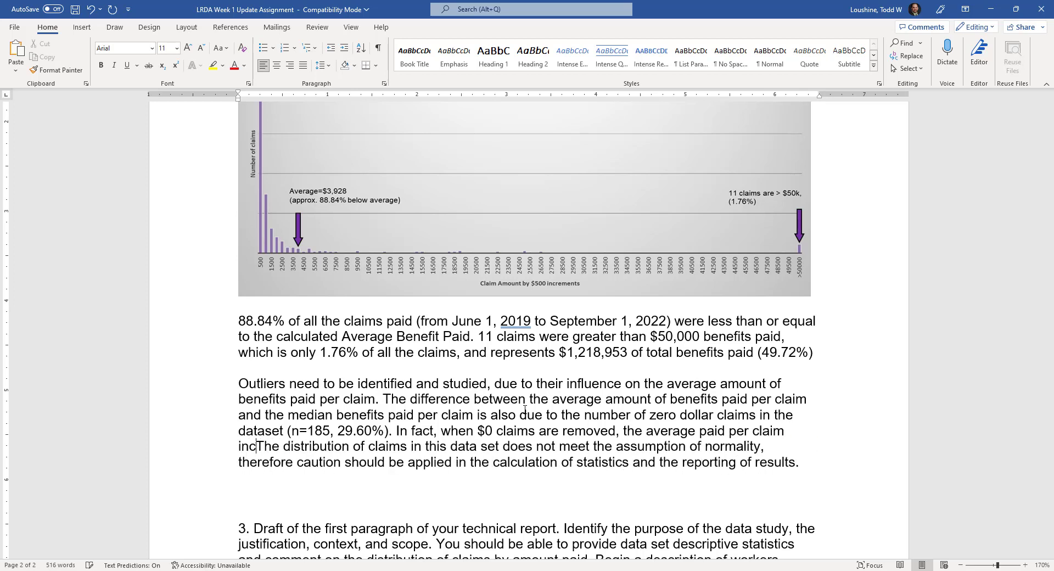
{"action": "type", "text": "s to $"}
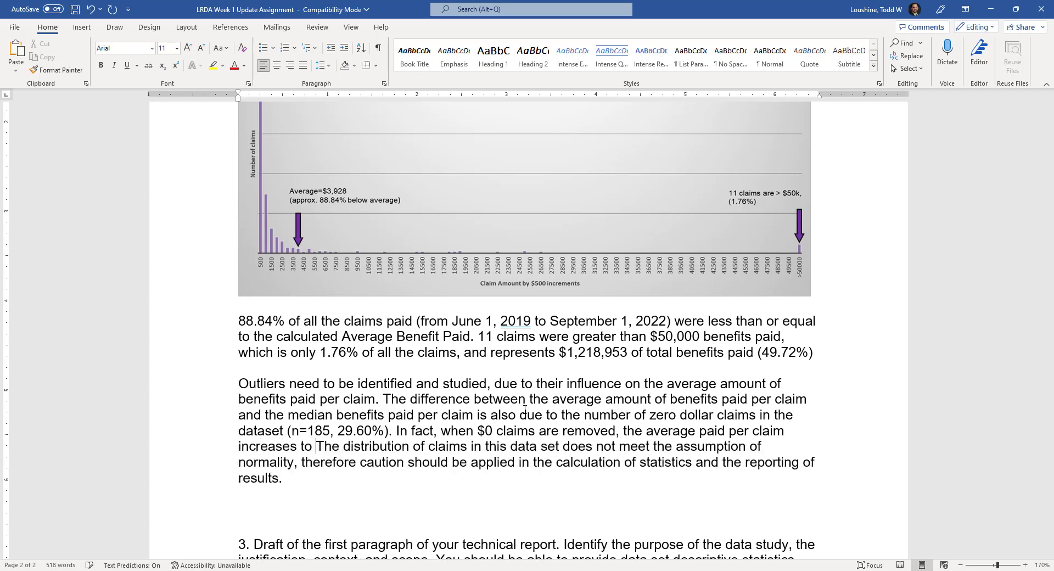
{"action": "type", "text": "5,571"}
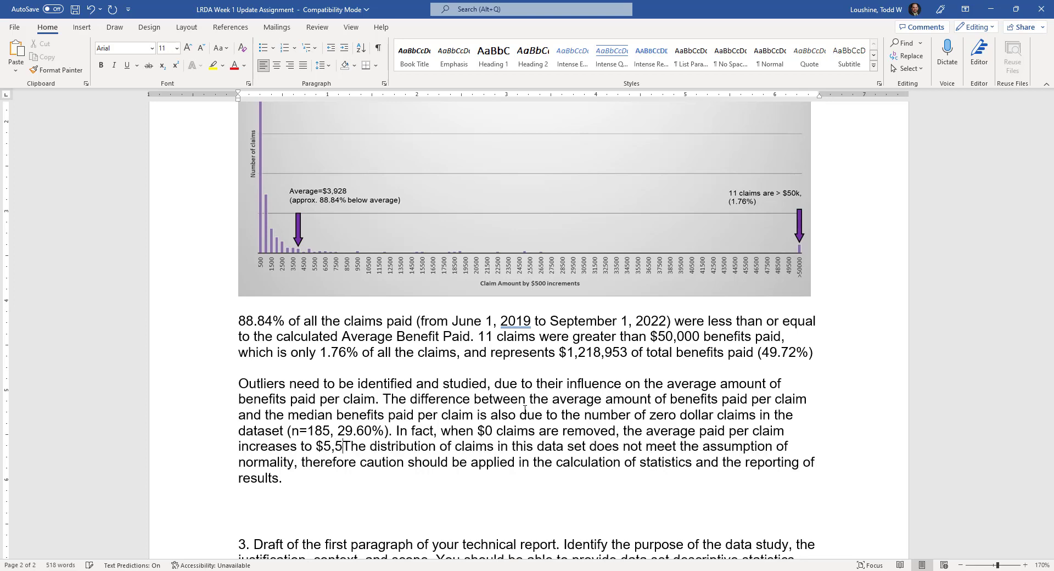
{"action": "type", "text": "."}
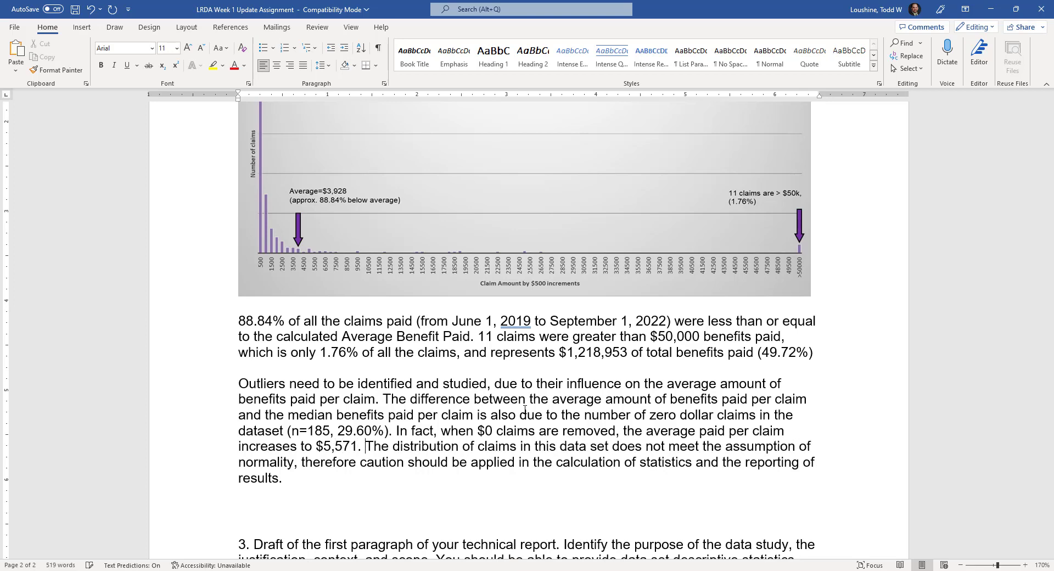
Step: Reset the spacing before item 3 to two blank lines and review the tables
{"action": "scroll", "coordinate": [456, 299], "scroll_direction": "down", "scroll_amount": 5}
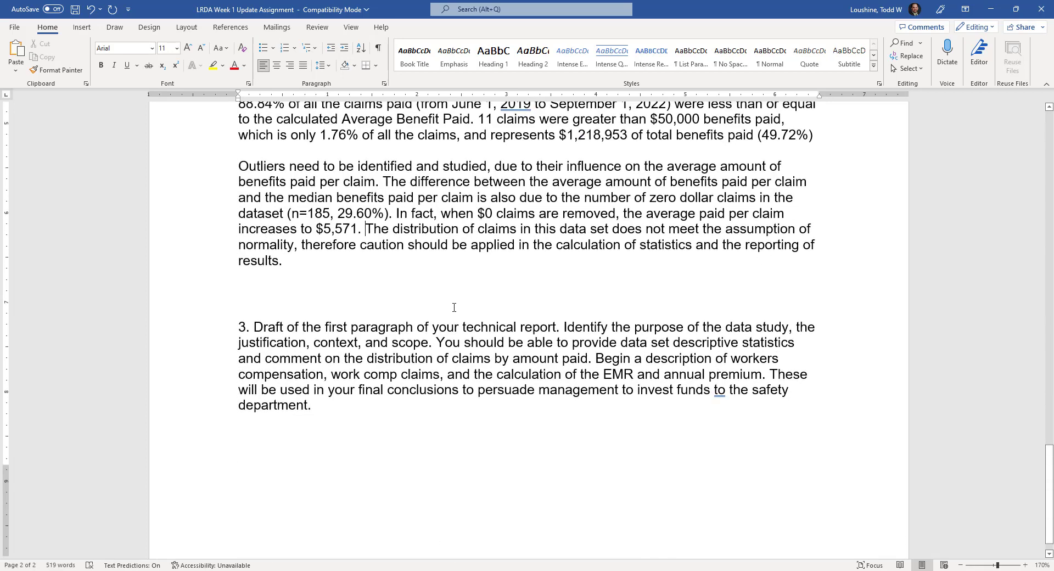
{"action": "left_click", "coordinate": [364, 262]}
{"action": "key", "text": "BackSpace"}
{"action": "key", "text": "BackSpace"}
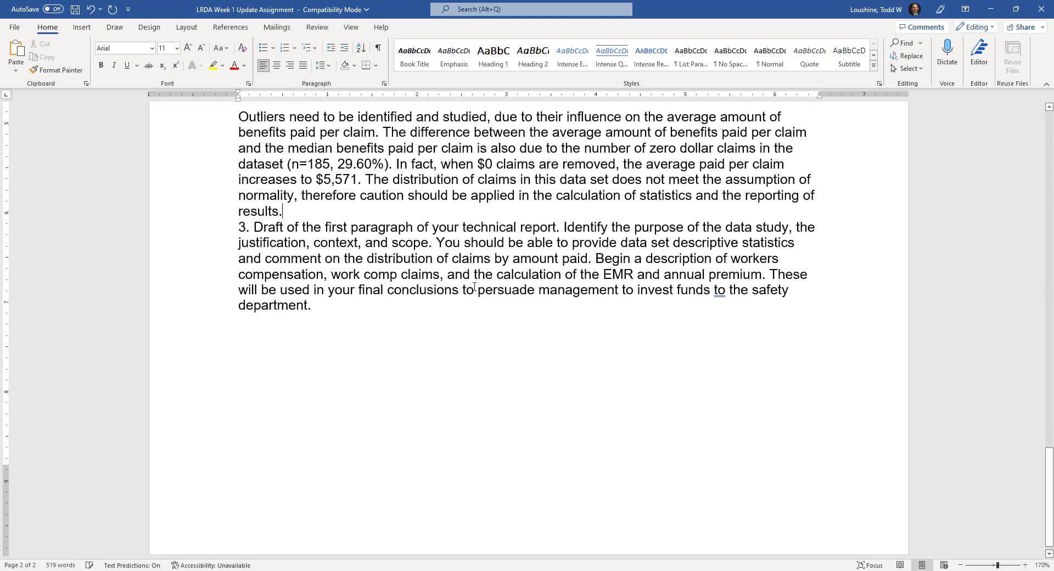
{"action": "key", "text": "Return"}
{"action": "key", "text": "Return"}
{"action": "scroll", "coordinate": [353, 288], "scroll_direction": "up", "scroll_amount": 4}
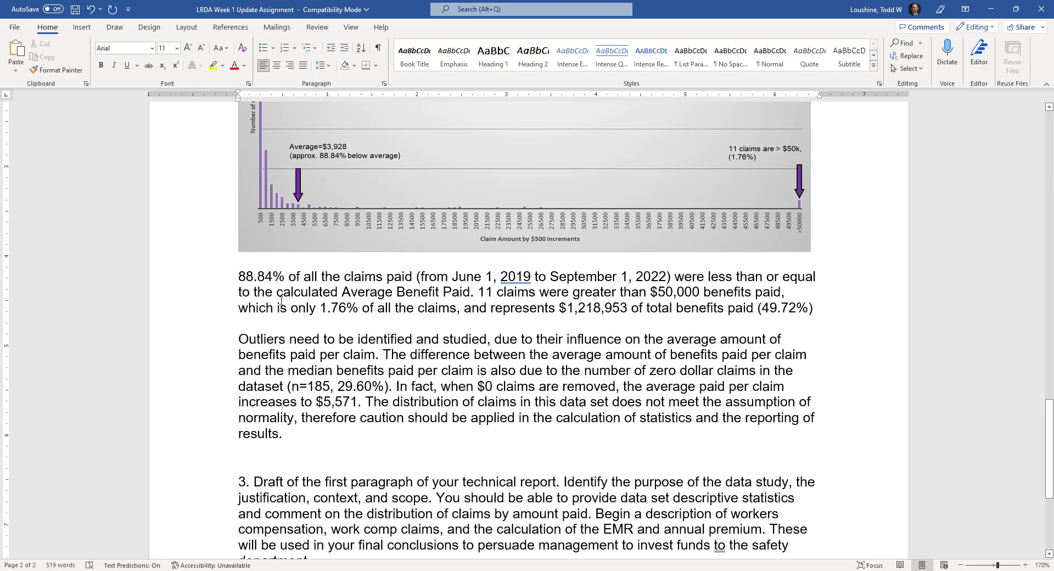
{"action": "scroll", "coordinate": [344, 321], "scroll_direction": "up", "scroll_amount": 15}
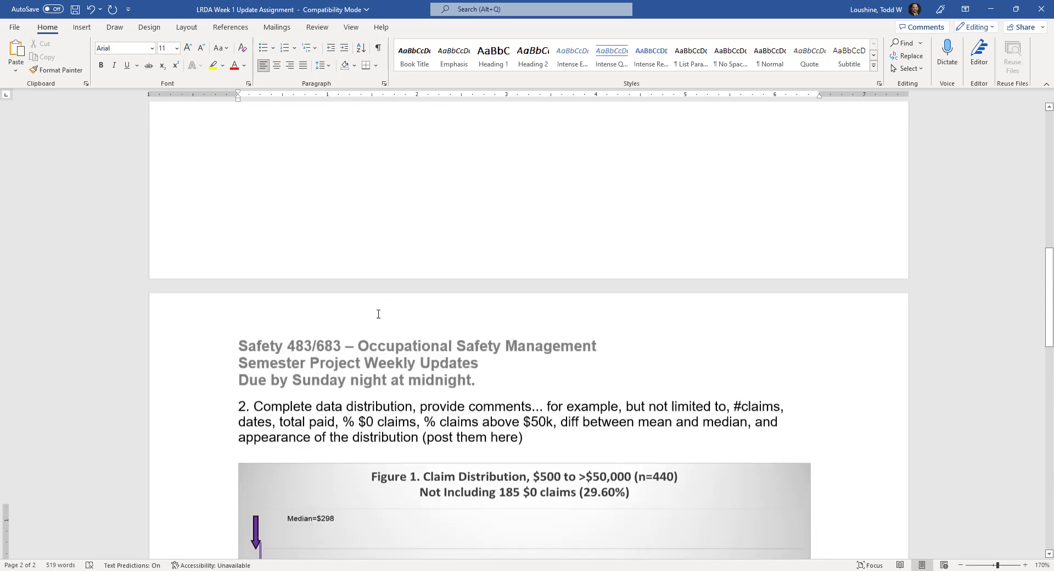
{"action": "scroll", "coordinate": [414, 322], "scroll_direction": "down", "scroll_amount": 4}
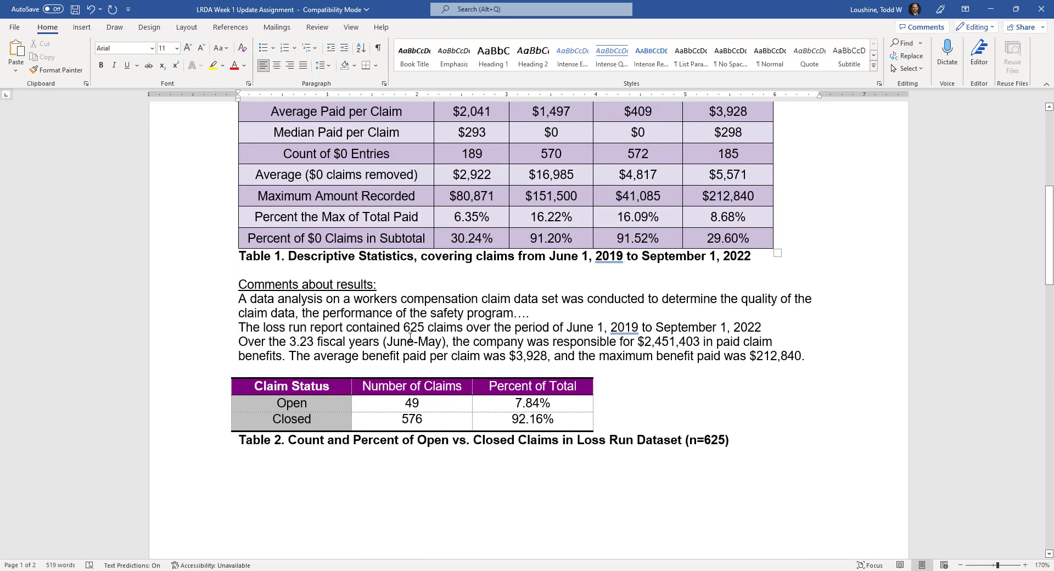
{"action": "scroll", "coordinate": [411, 337], "scroll_direction": "down", "scroll_amount": 4}
{"action": "scroll", "coordinate": [418, 327], "scroll_direction": "up", "scroll_amount": 4}
{"action": "scroll", "coordinate": [469, 309], "scroll_direction": "down", "scroll_amount": 8}
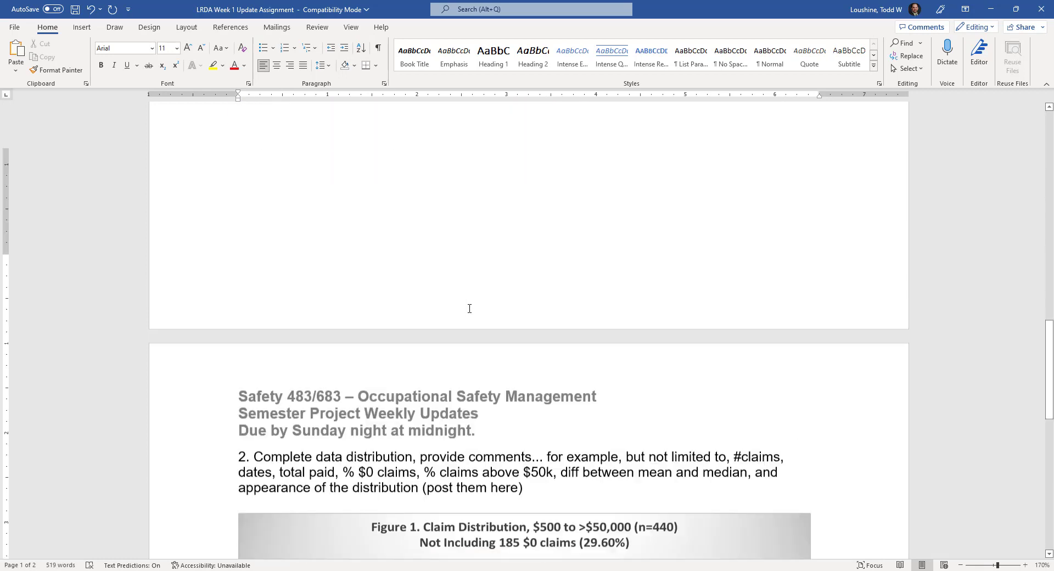
{"action": "scroll", "coordinate": [470, 309], "scroll_direction": "down", "scroll_amount": 18}
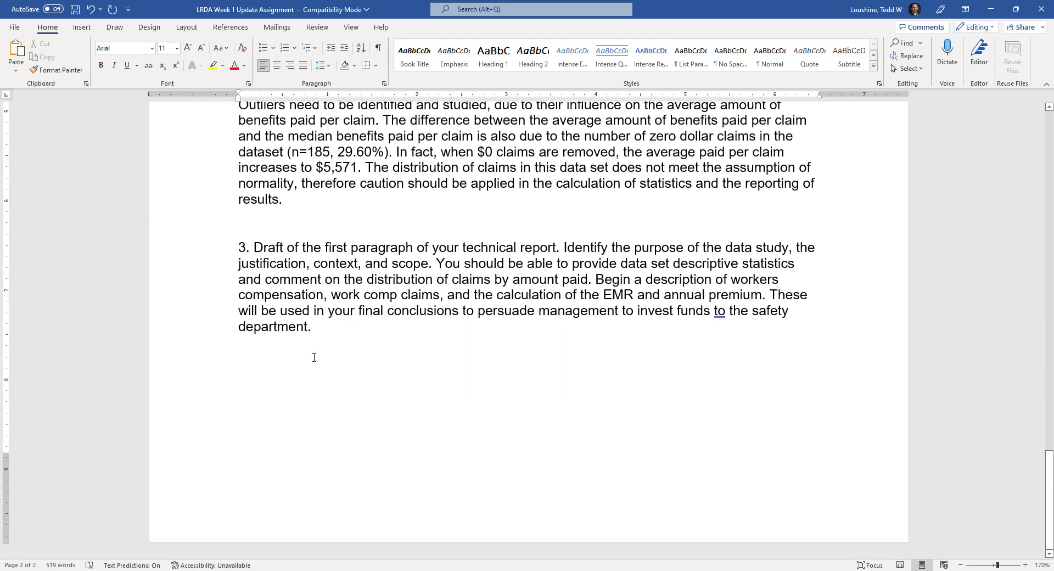
Step: Below item 3, type 'From June 1, 2019 to September 1, 2022 a data set was analyzed.'
{"action": "left_click", "coordinate": [316, 357]}
{"action": "type", "text": "A "}
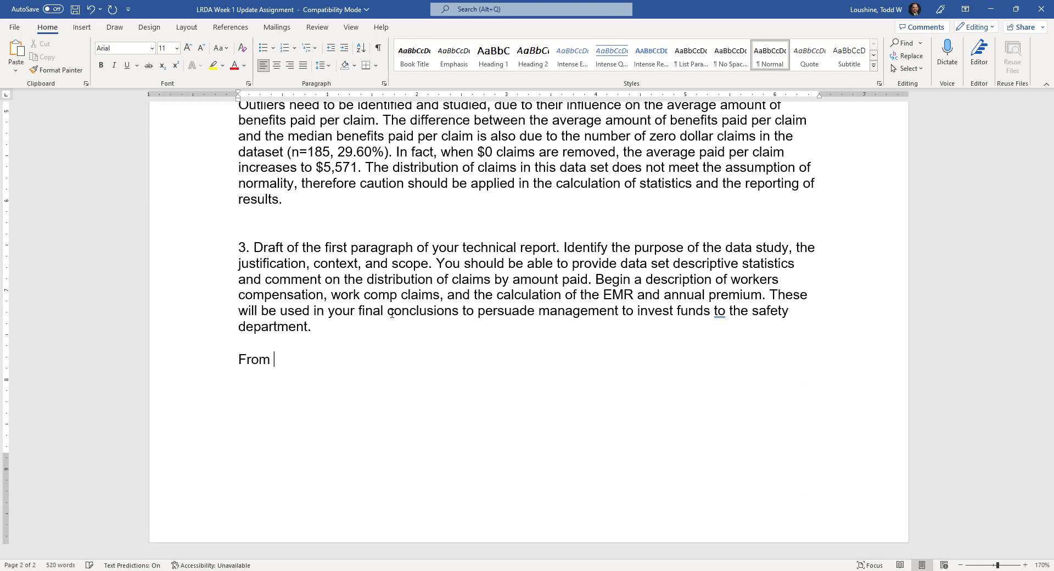
{"action": "type", "text": "From June 1"}
{"action": "type", "text": ", 2019 to "}
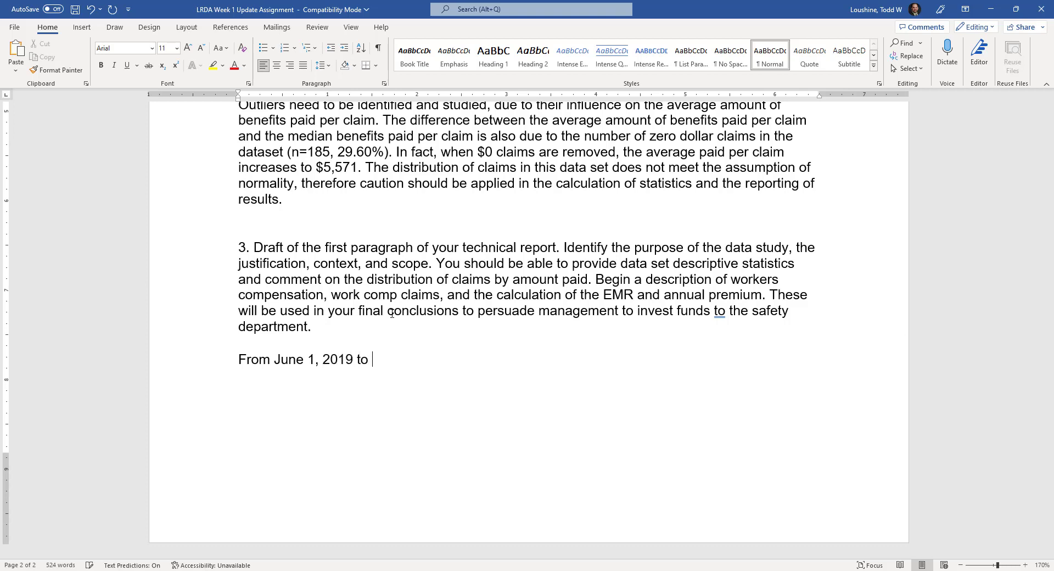
{"action": "type", "text": "Sept ember 1,"}
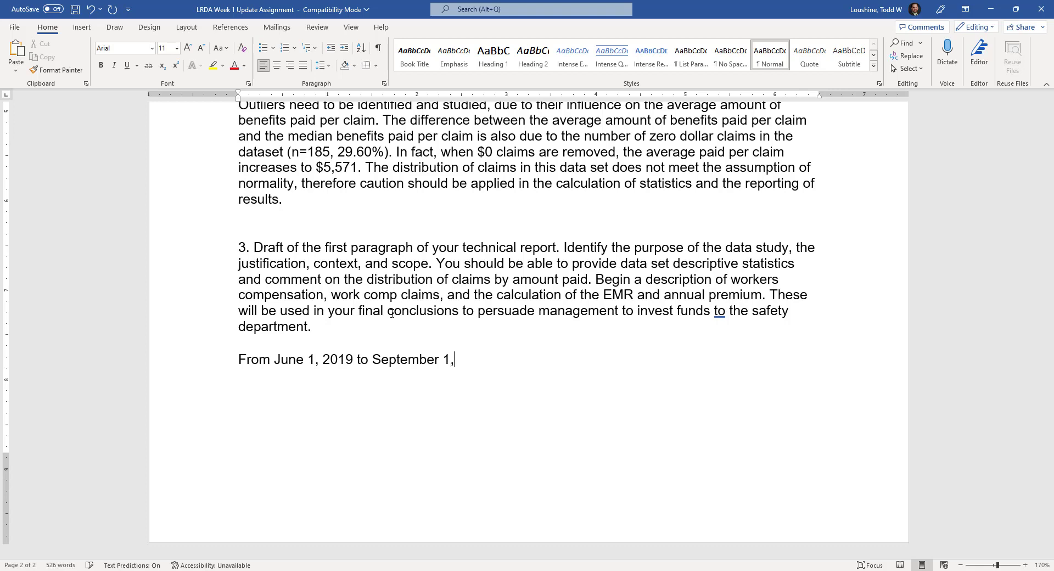
{"action": "type", "text": " 2022 a data set was analyzed."}
{"action": "key", "text": "alt"}
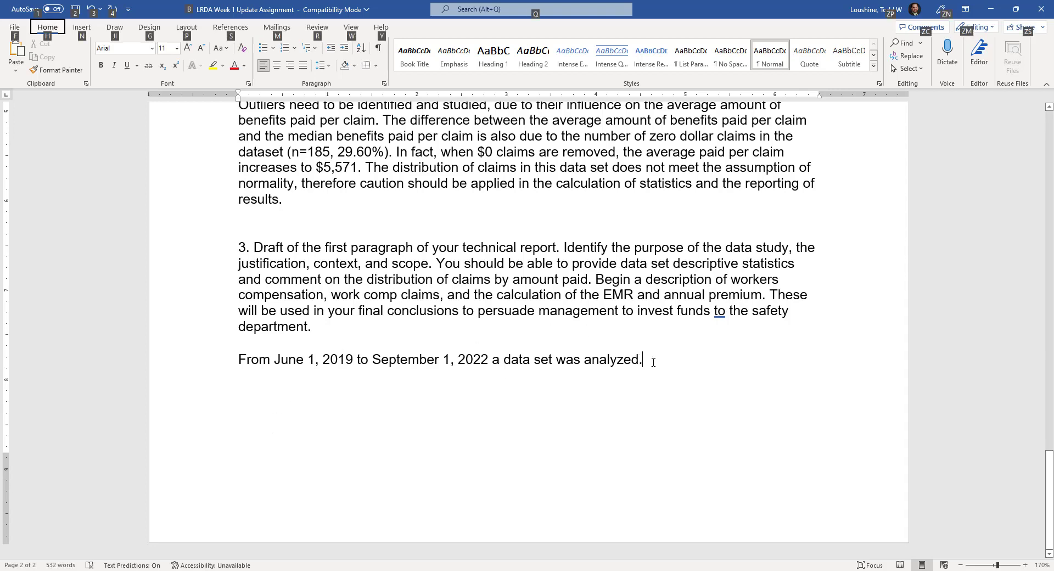
Step: Replace the draft sentence with 'A study of workers compensation claim data was'
{"action": "left_click_drag", "start_coordinate": [654, 361], "coordinate": [237, 360]}
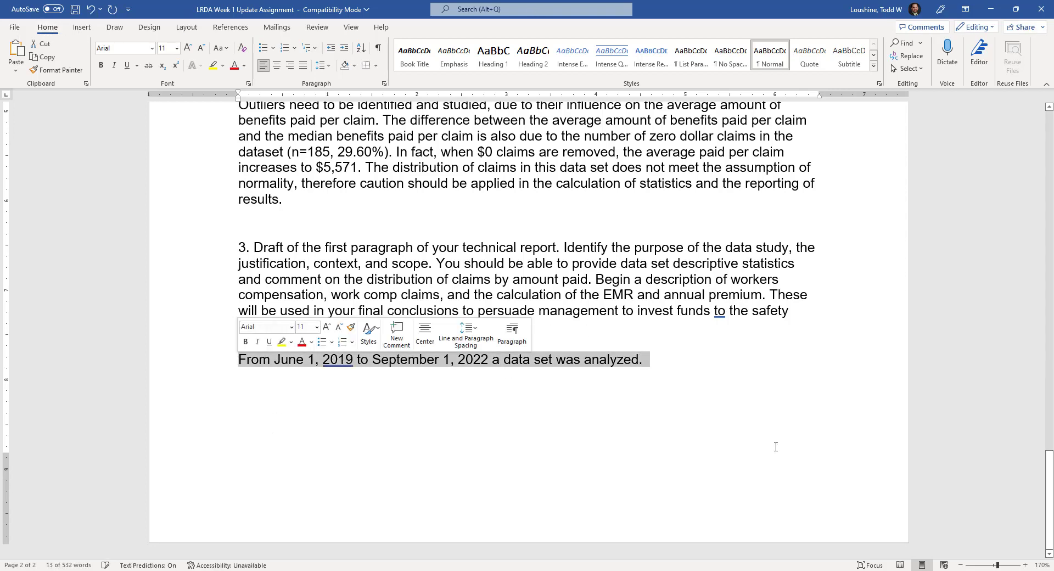
{"action": "type", "text": "A student of"}
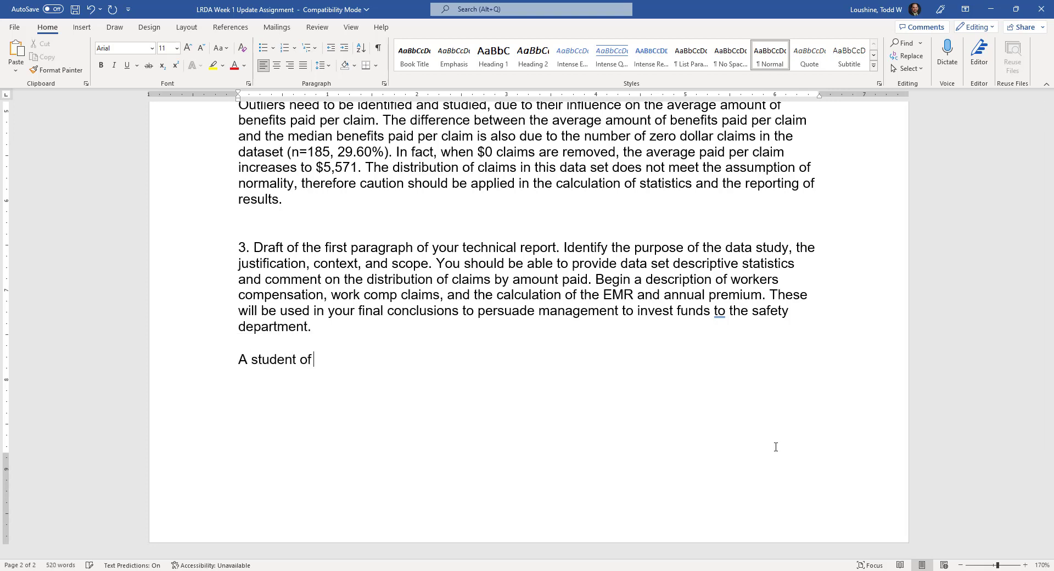
{"action": "key", "text": "BackSpace"}
{"action": "key", "text": "BackSpace"}
{"action": "key", "text": "BackSpace"}
{"action": "key", "text": "BackSpace"}
{"action": "key", "text": "BackSpace"}
{"action": "key", "text": "BackSpace"}
{"action": "key", "text": "BackSpace"}
{"action": "type", "text": "y of"}
{"action": "type", "text": " lossrun"}
{"action": "key", "text": "BackSpace"}
{"action": "key", "text": "BackSpace"}
{"action": "key", "text": "BackSpace"}
{"action": "key", "text": "BackSpace"}
{"action": "key", "text": "BackSpace"}
{"action": "key", "text": "BackSpace"}
{"action": "key", "text": "BackSpace"}
{"action": "key", "text": "BackSpace"}
{"action": "key", "text": "BackSpace"}
{"action": "type", "text": "workers "}
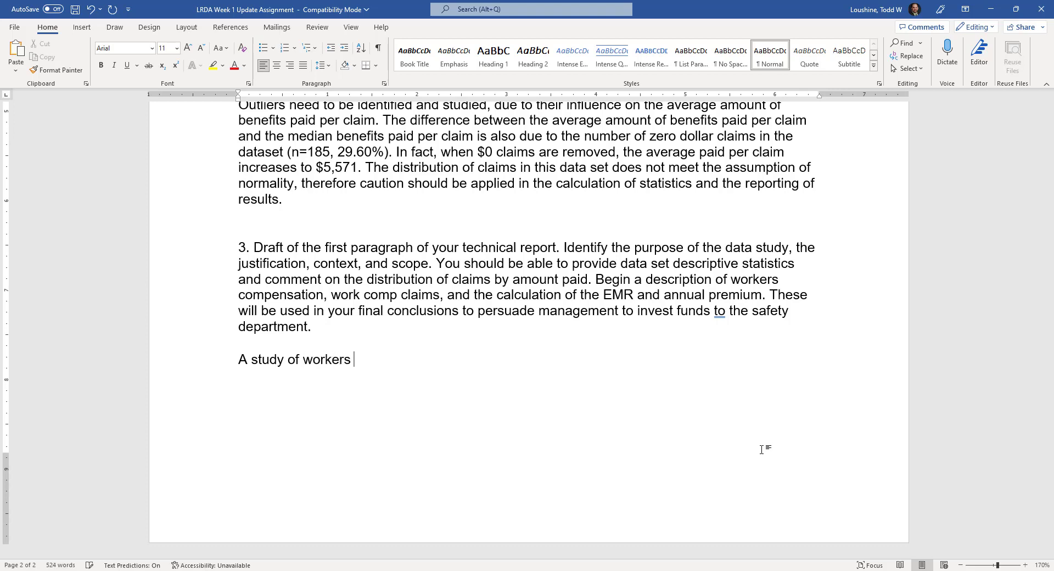
{"action": "type", "text": "com"}
{"action": "type", "text": "p"}
{"action": "key", "text": "BackSpace"}
{"action": "type", "text": "pensation "}
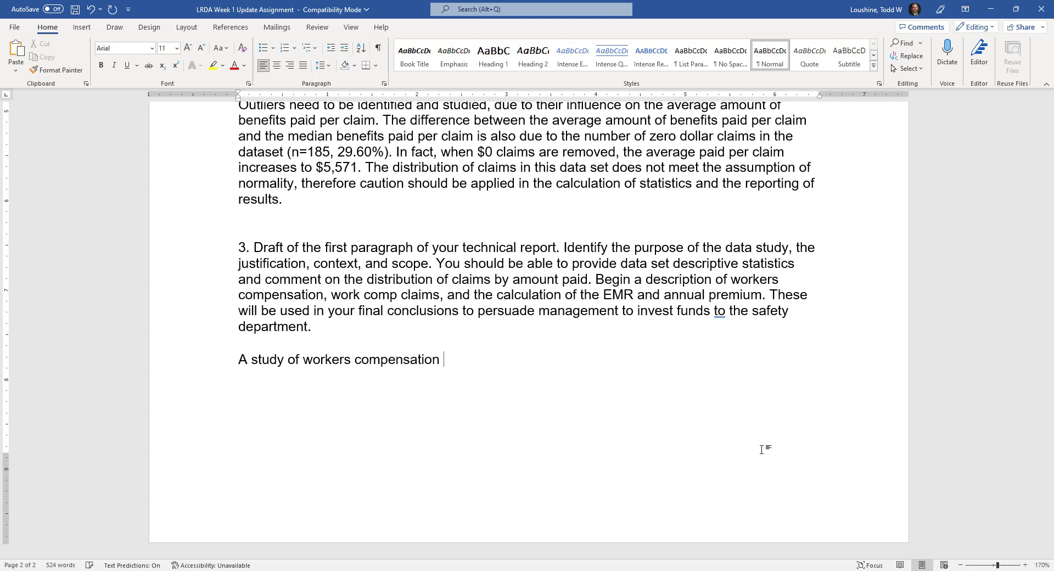
{"action": "type", "text": "claim data wasd"}
Step: Finish it: performed at the request of management to determine the most opportunistic safety program investments
{"action": "key", "text": "BackSpace"}
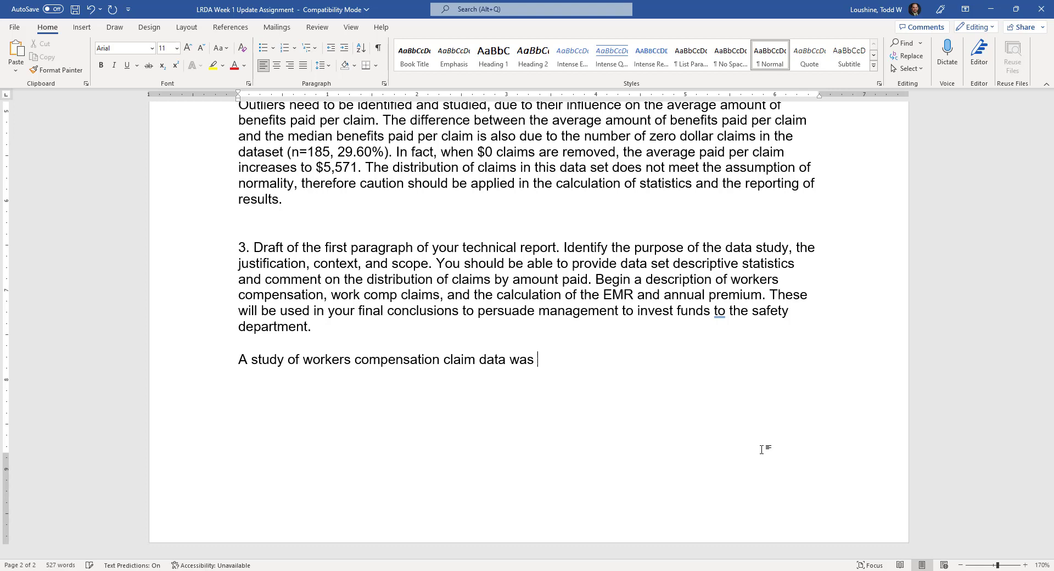
{"action": "type", "text": "performed as the resu"}
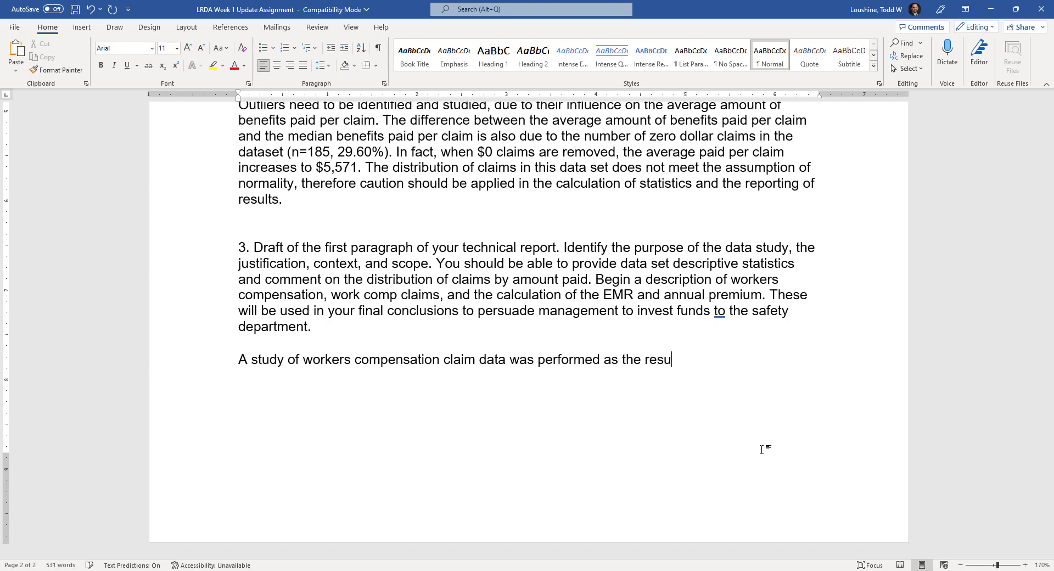
{"action": "key", "text": "BackSpace"}
{"action": "key", "text": "BackSpace"}
{"action": "key", "text": "BackSpace"}
{"action": "type", "text": "equest of management to determine"}
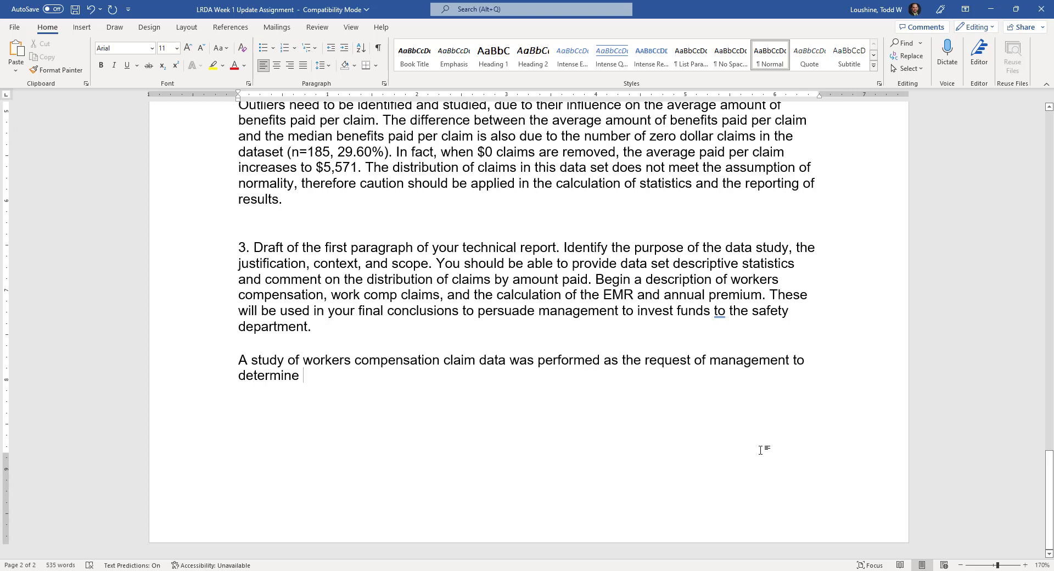
{"action": "type", "text": " the"}
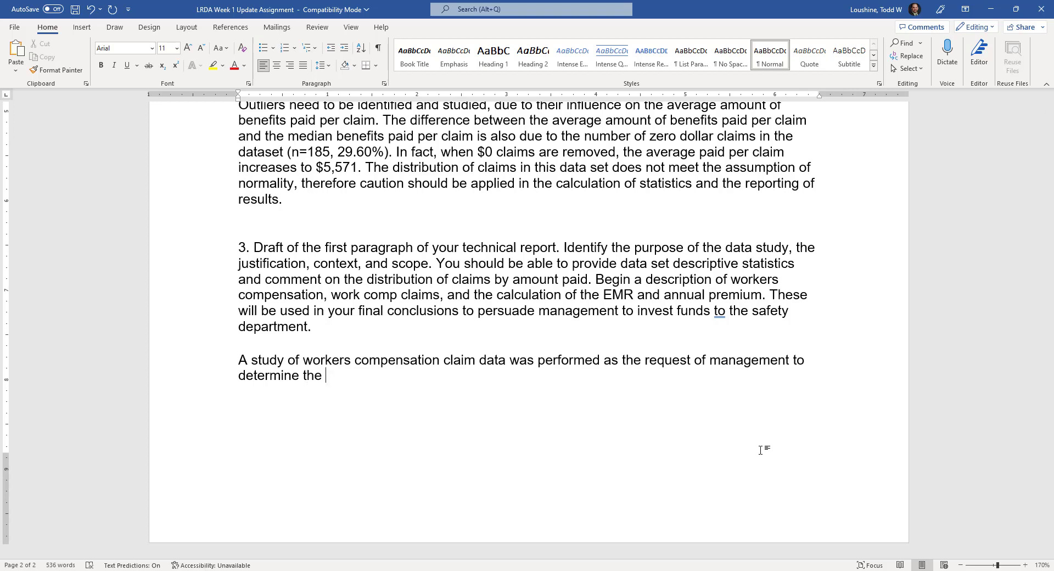
{"action": "type", "text": " best"}
{"action": "key", "text": "BackSpace"}
{"action": "key", "text": "BackSpace"}
{"action": "key", "text": "BackSpace"}
{"action": "key", "text": "BackSpace"}
{"action": "type", "text": "most opportunitistic"}
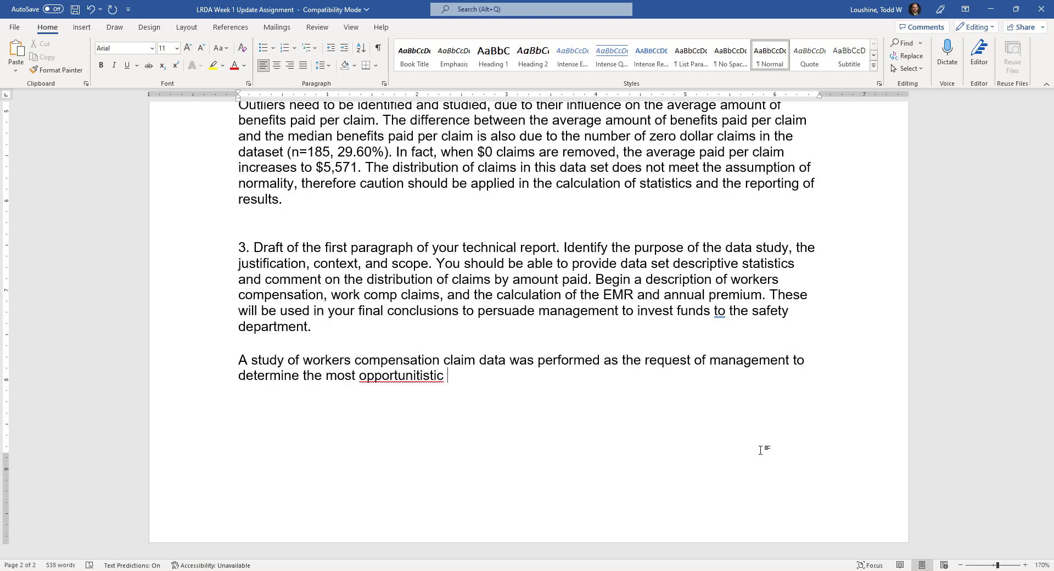
{"action": "type", "text": " investments into the safety program."}
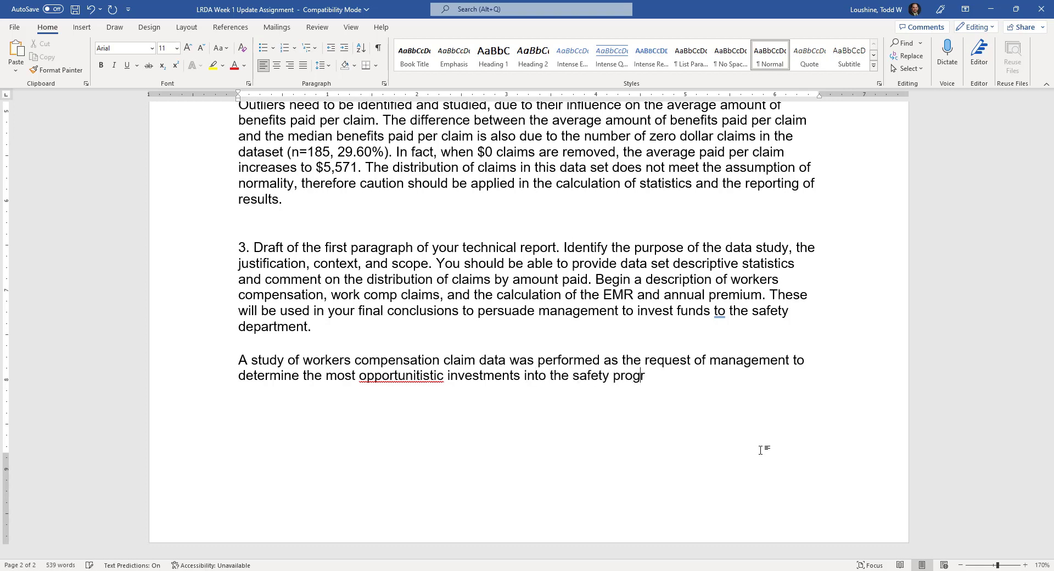
Step: Correct 'opportunitistic' to 'opportunistic' and add that the loss run dataset contained 625 claims, with a placeholder benefits-paid amount
{"action": "left_click", "coordinate": [421, 377]}
{"action": "left_click", "coordinate": [386, 414]}
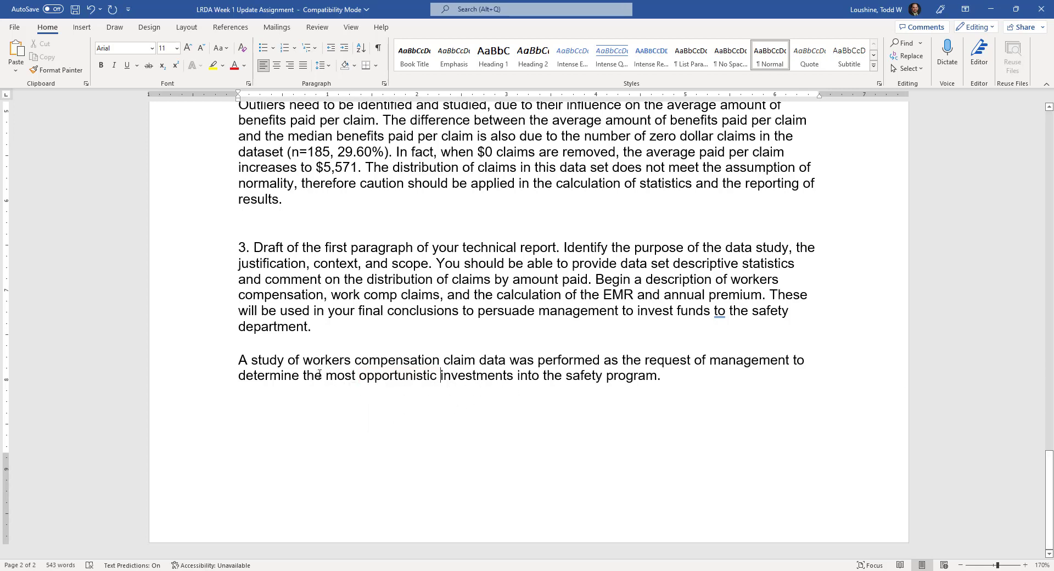
{"action": "type", "text": "A loss run dataset contained "}
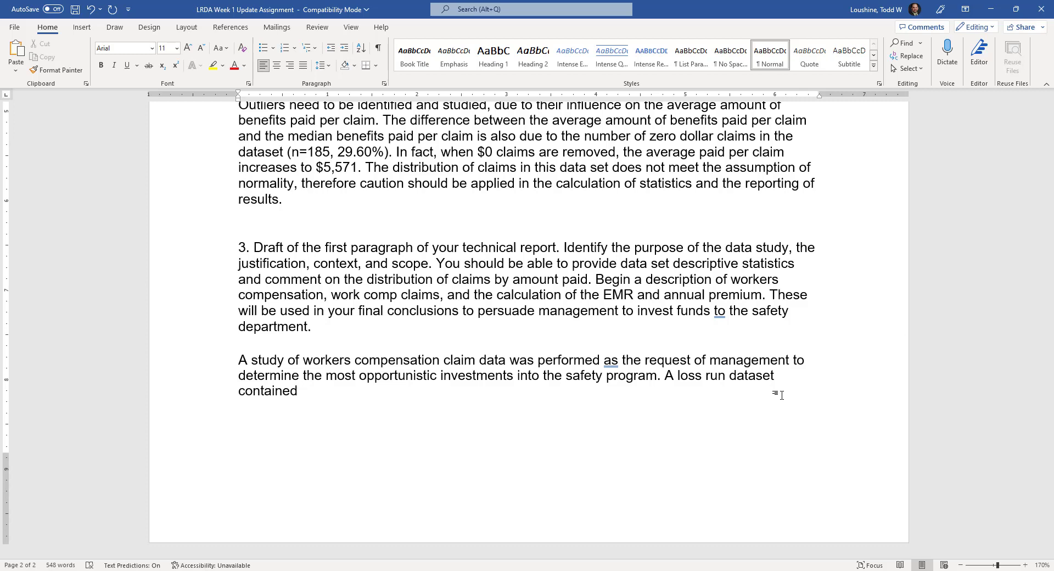
{"action": "type", "text": "625 claims"}
{"action": "type", "text": ", represe"}
{"action": "key", "text": "BackSpace"}
{"action": "key", "text": "BackSpace"}
{"action": "key", "text": "BackSpace"}
{"action": "key", "text": "BackSpace"}
{"action": "key", "text": "BackSpace"}
{"action": "key", "text": "BackSpace"}
{"action": "key", "text": "BackSpace"}
{"action": "key", "text": "BackSpace"}
{"action": "key", "text": "BackSpace"}
{"action": "type", "text": "and representing $"}
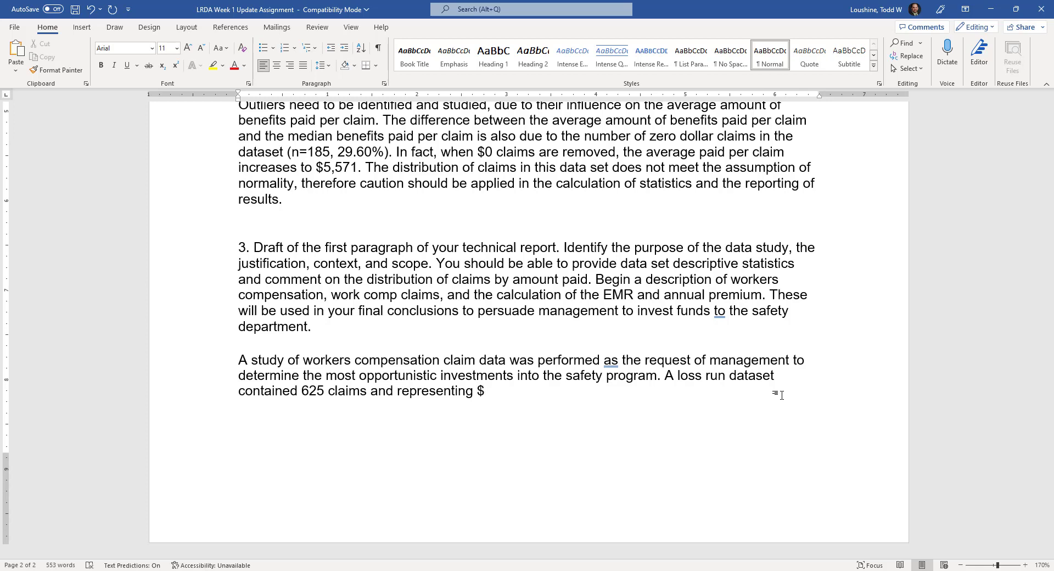
{"action": "type", "text": "2ljsdfj in benefi"}
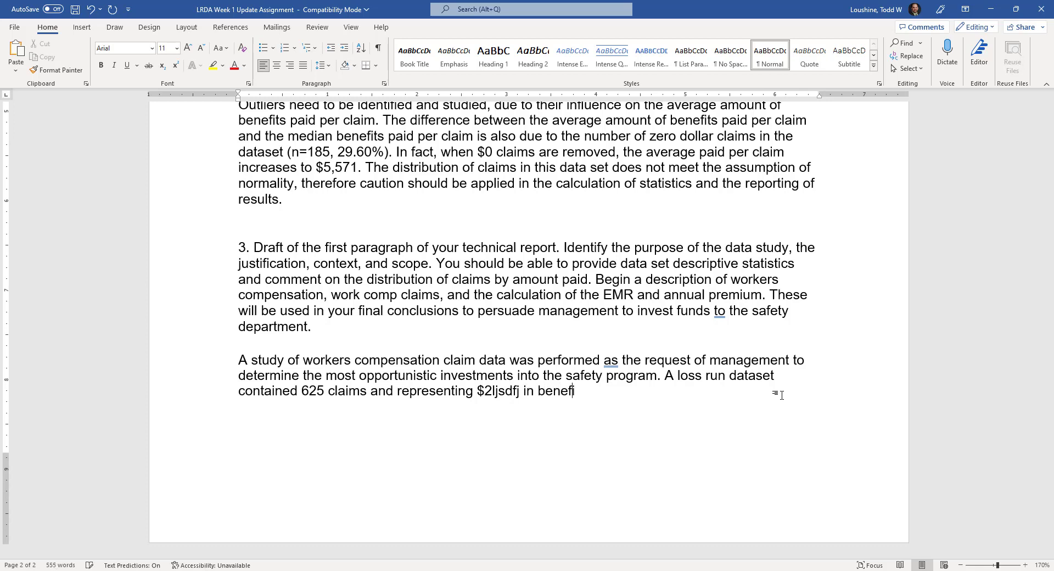
{"action": "type", "text": "ts paid"}
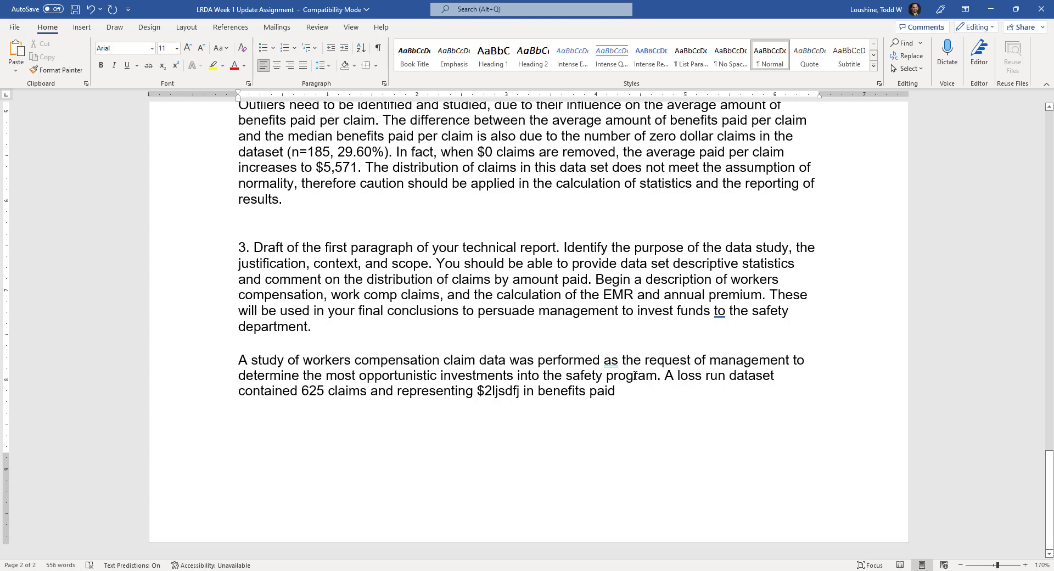
Step: Give Table 2's open vs. closed claim cells Center vertical alignment in Table Properties
{"action": "scroll", "coordinate": [546, 327], "scroll_direction": "up", "scroll_amount": 10}
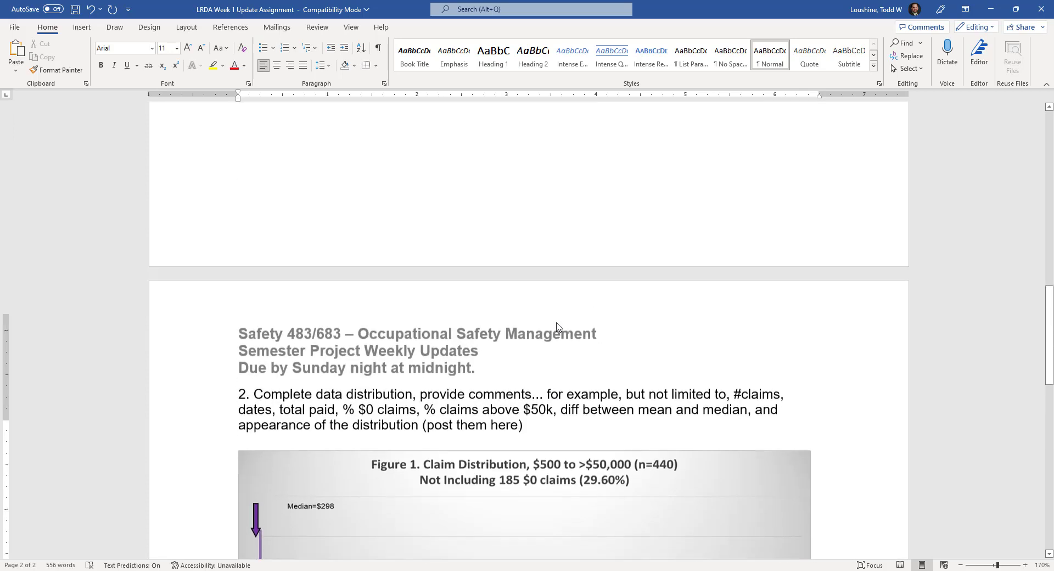
{"action": "scroll", "coordinate": [557, 327], "scroll_direction": "up", "scroll_amount": 12}
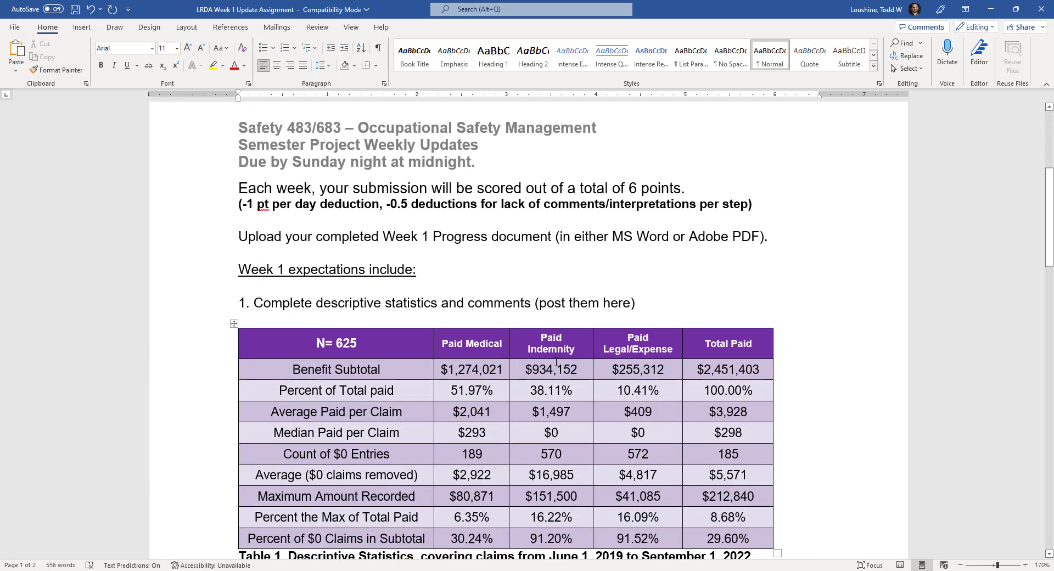
{"action": "scroll", "coordinate": [556, 362], "scroll_direction": "down", "scroll_amount": 4}
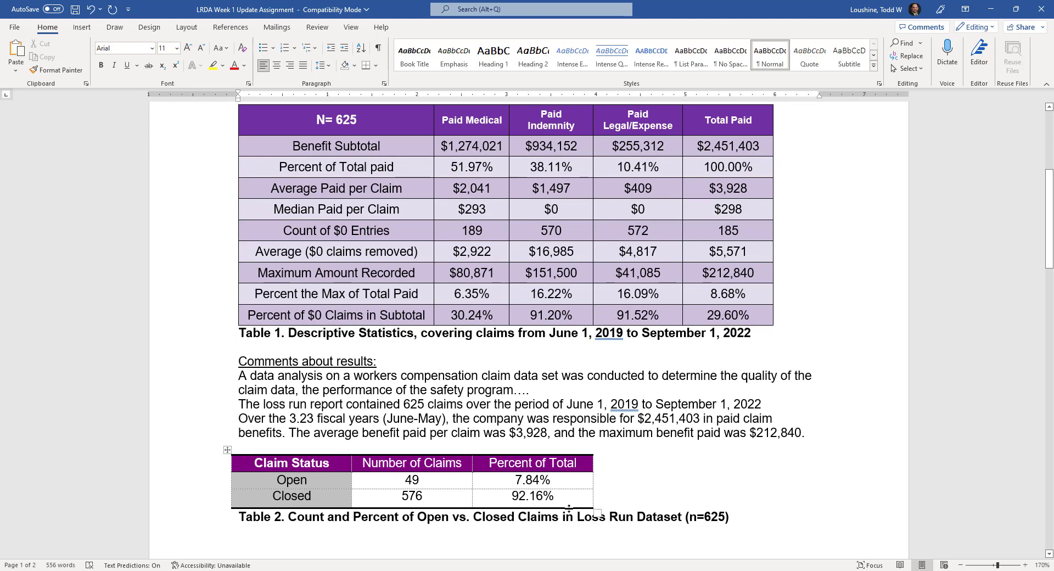
{"action": "left_click_drag", "start_coordinate": [566, 500], "coordinate": [307, 464]}
{"action": "right_click", "coordinate": [290, 482]}
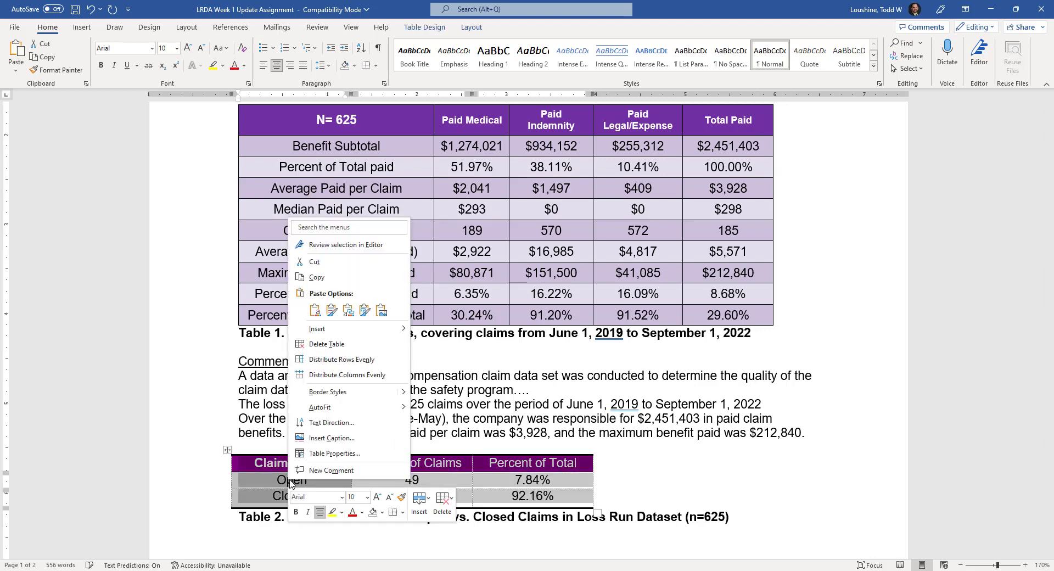
{"action": "left_click", "coordinate": [347, 453]}
{"action": "left_click", "coordinate": [474, 247]}
{"action": "key", "text": "Return"}
{"action": "left_click", "coordinate": [526, 480]}
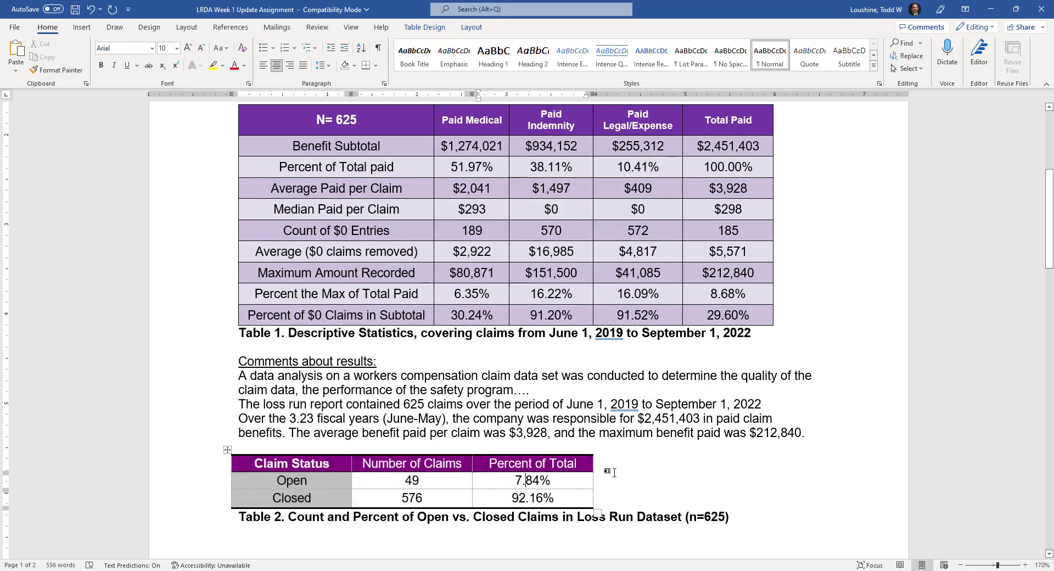
{"action": "scroll", "coordinate": [588, 478], "scroll_direction": "up", "scroll_amount": 5}
{"action": "scroll", "coordinate": [589, 451], "scroll_direction": "down", "scroll_amount": 15}
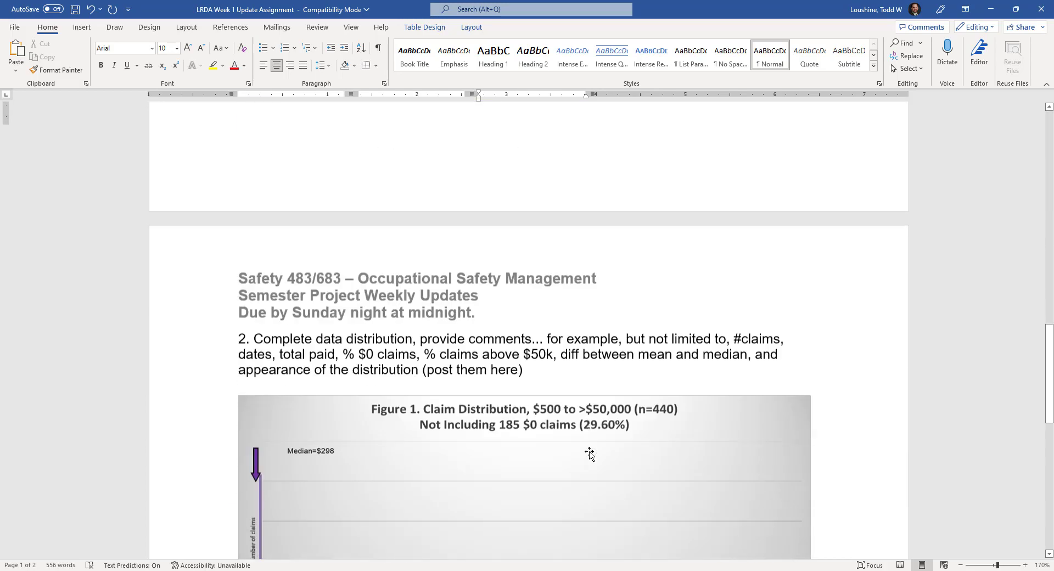
{"action": "scroll", "coordinate": [496, 355], "scroll_direction": "down", "scroll_amount": 3}
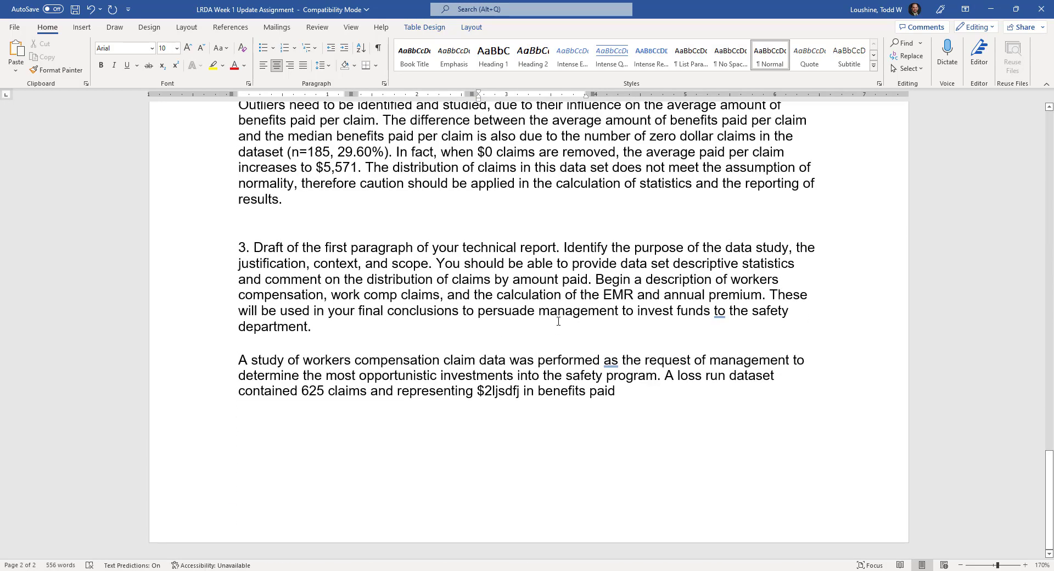
{"action": "scroll", "coordinate": [559, 321], "scroll_direction": "up", "scroll_amount": 2}
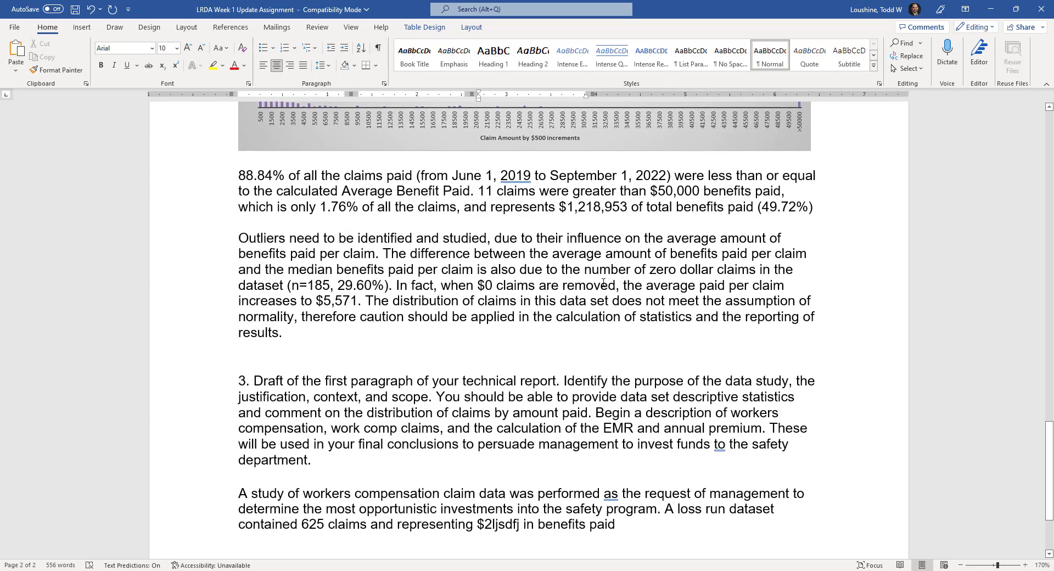
{"action": "scroll", "coordinate": [504, 371], "scroll_direction": "down", "scroll_amount": 2}
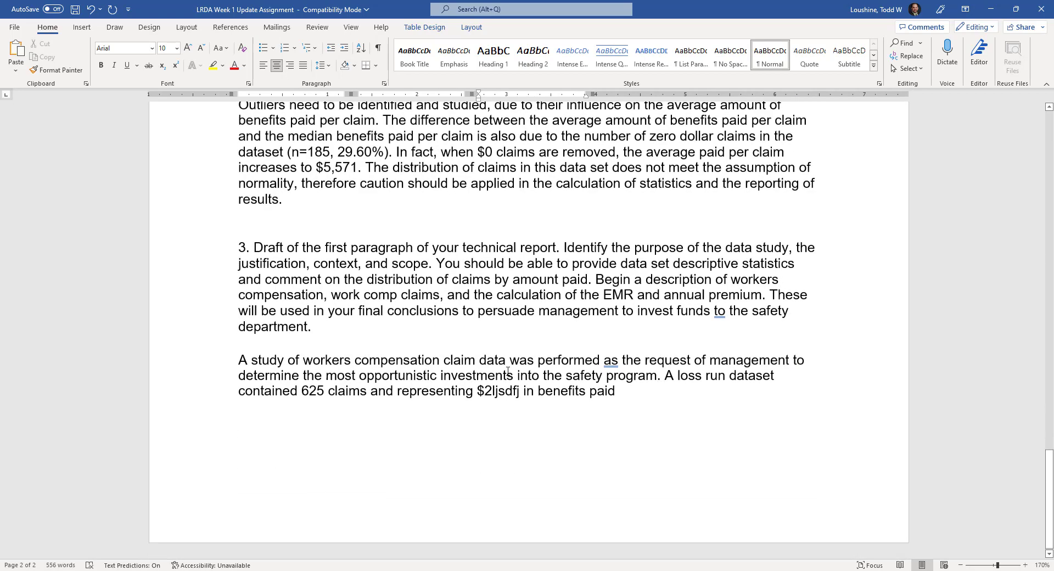
{"action": "scroll", "coordinate": [534, 330], "scroll_direction": "up", "scroll_amount": 9}
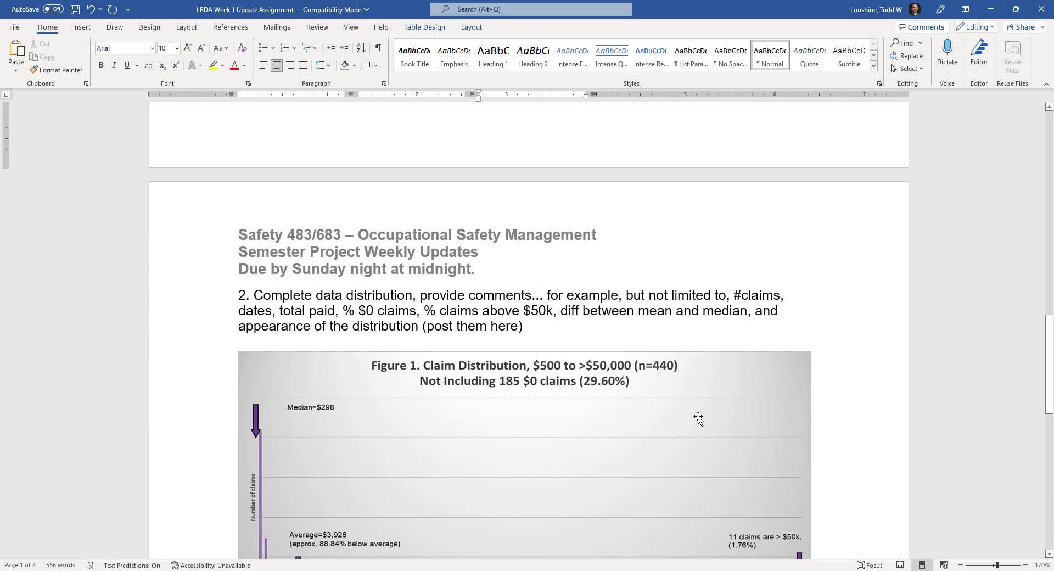
{"action": "scroll", "coordinate": [697, 418], "scroll_direction": "up", "scroll_amount": 13}
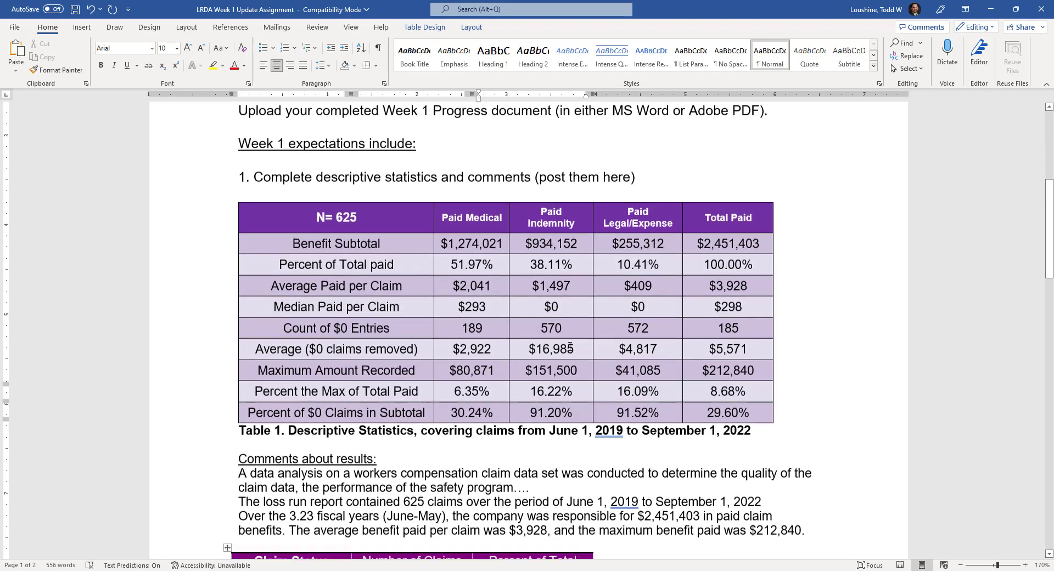
{"action": "scroll", "coordinate": [568, 346], "scroll_direction": "down", "scroll_amount": 5}
{"action": "scroll", "coordinate": [581, 311], "scroll_direction": "up", "scroll_amount": 3}
{"action": "scroll", "coordinate": [581, 312], "scroll_direction": "up", "scroll_amount": 2}
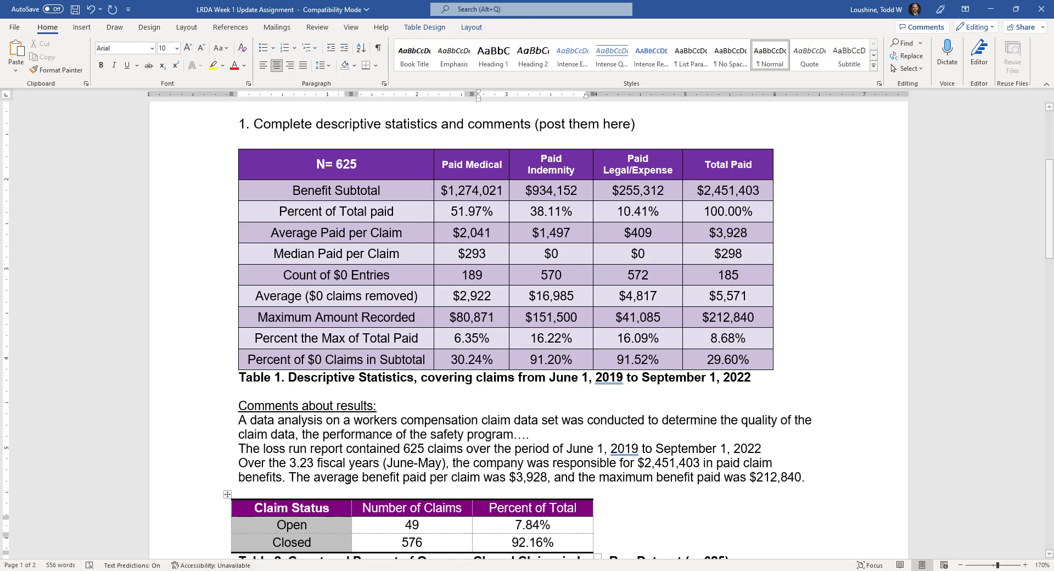
{"action": "scroll", "coordinate": [436, 341], "scroll_direction": "down", "scroll_amount": 3}
{"action": "scroll", "coordinate": [437, 342], "scroll_direction": "down", "scroll_amount": 18}
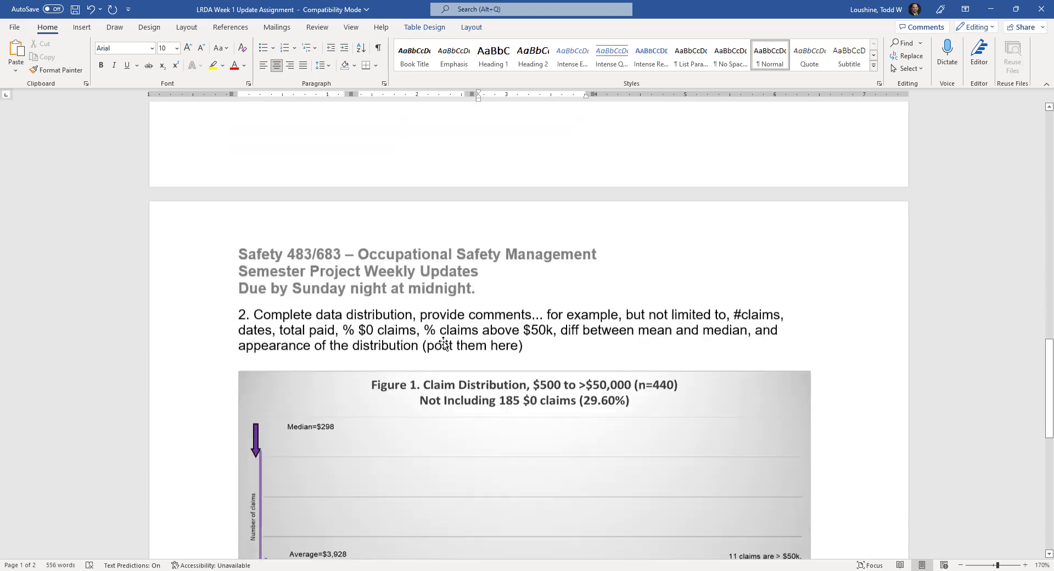
{"action": "scroll", "coordinate": [440, 361], "scroll_direction": "down", "scroll_amount": 3}
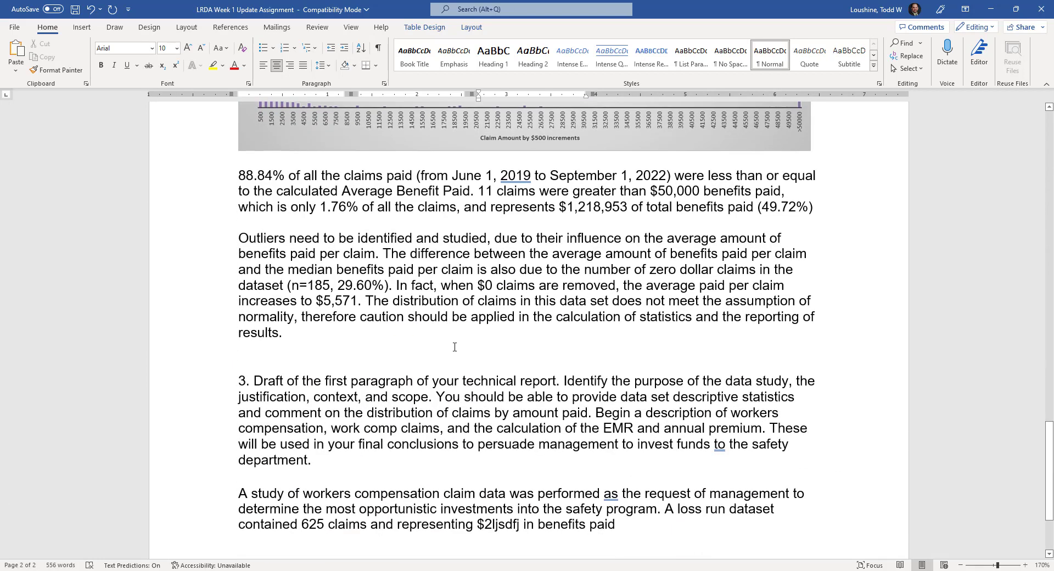